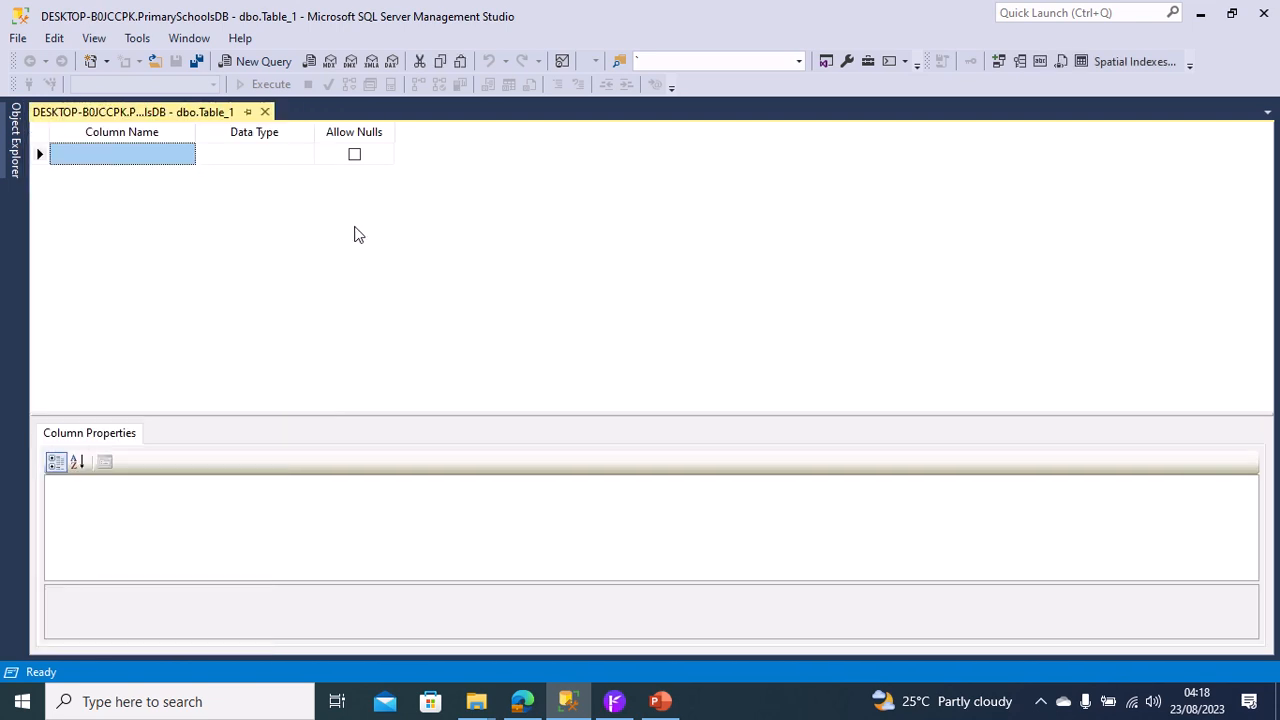
Define the first column as TermID with data type int and make it the primary key.
click(129, 150)
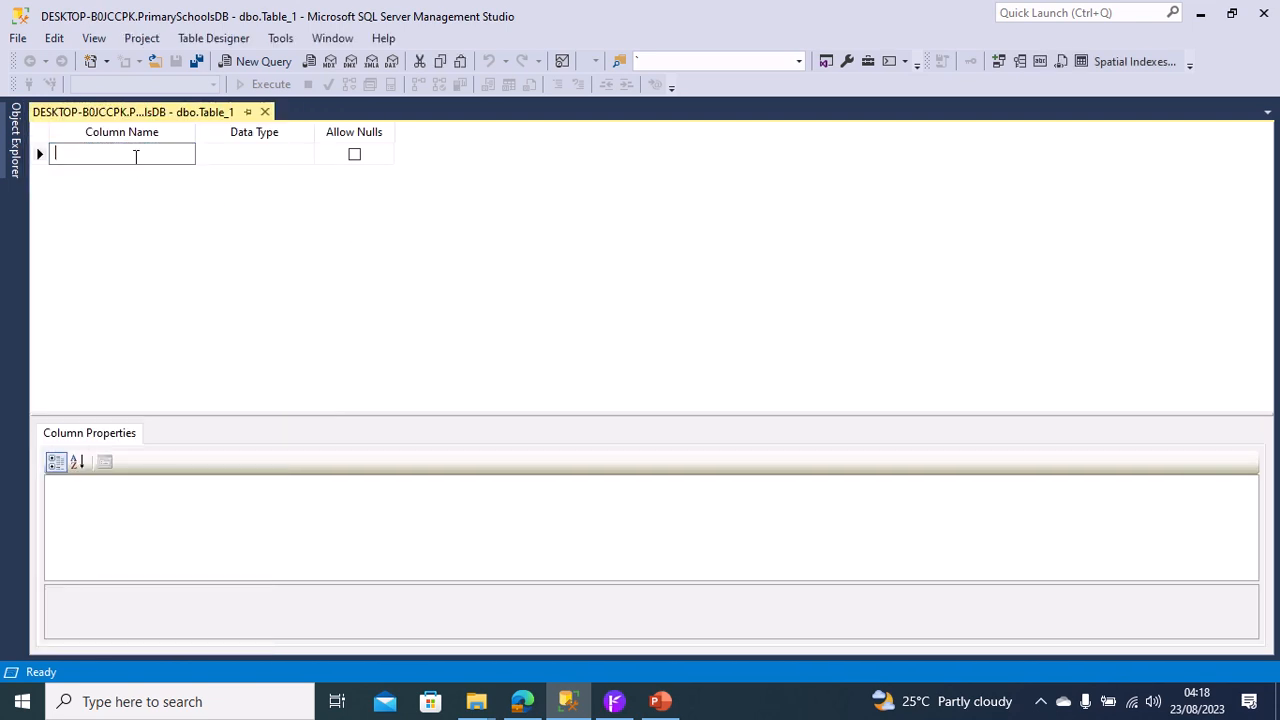
text(TermID)
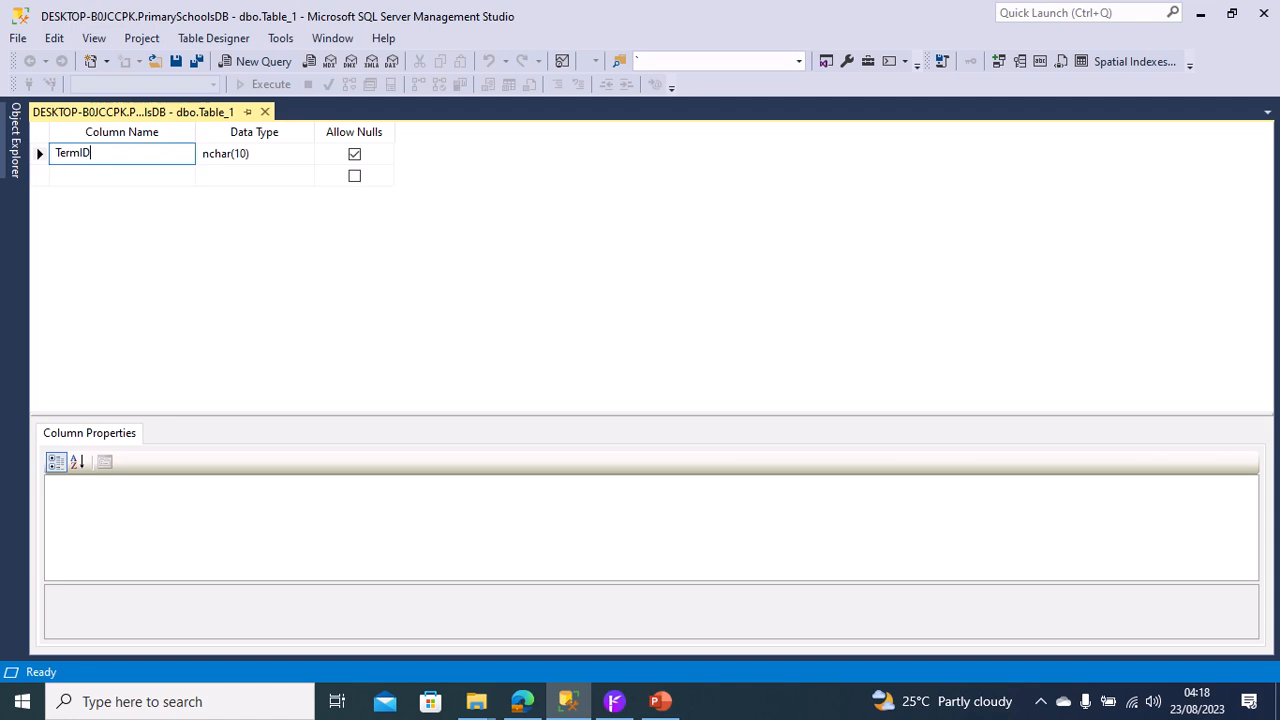
key(Tab)
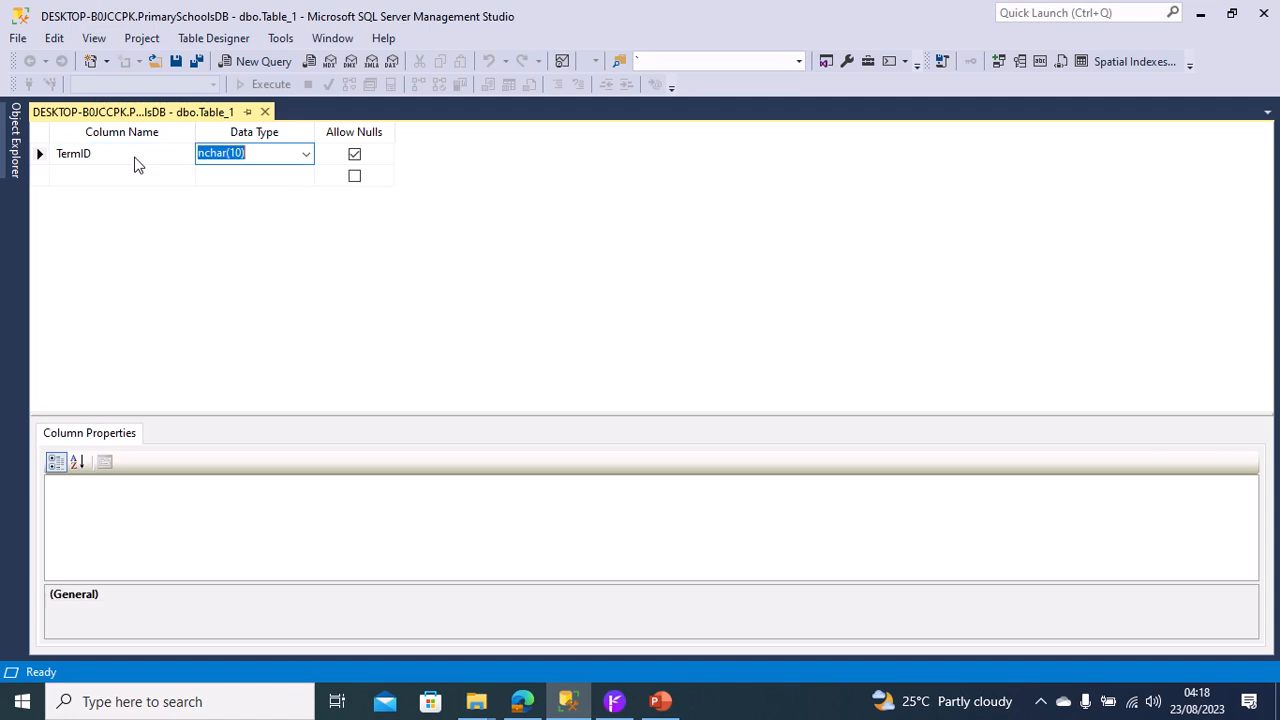
text(int)
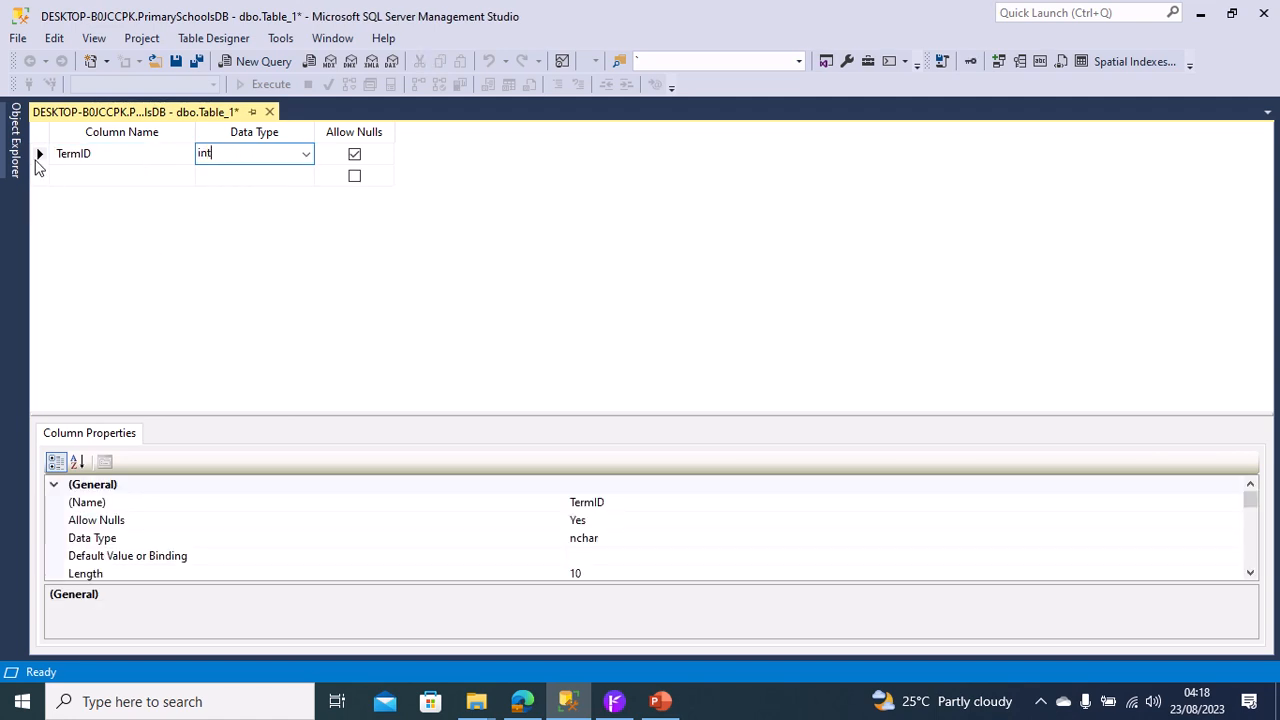
click(37, 158)
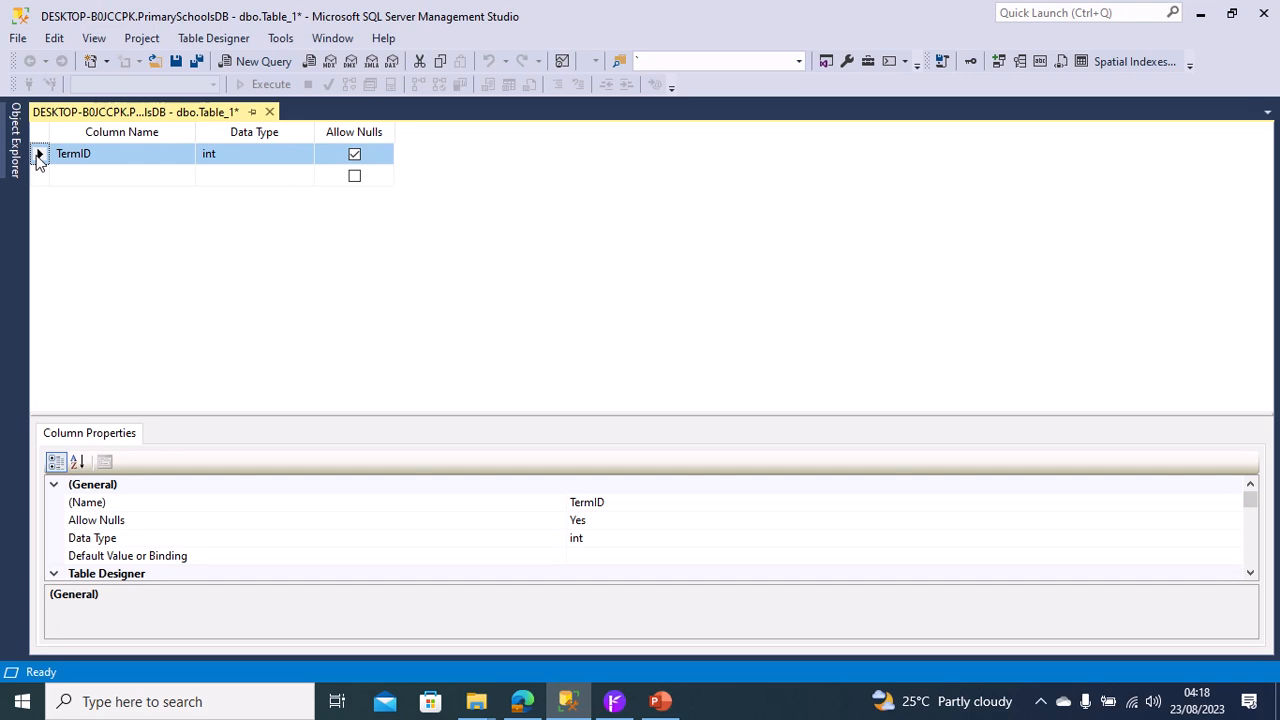
right_click(37, 160)
click(98, 172)
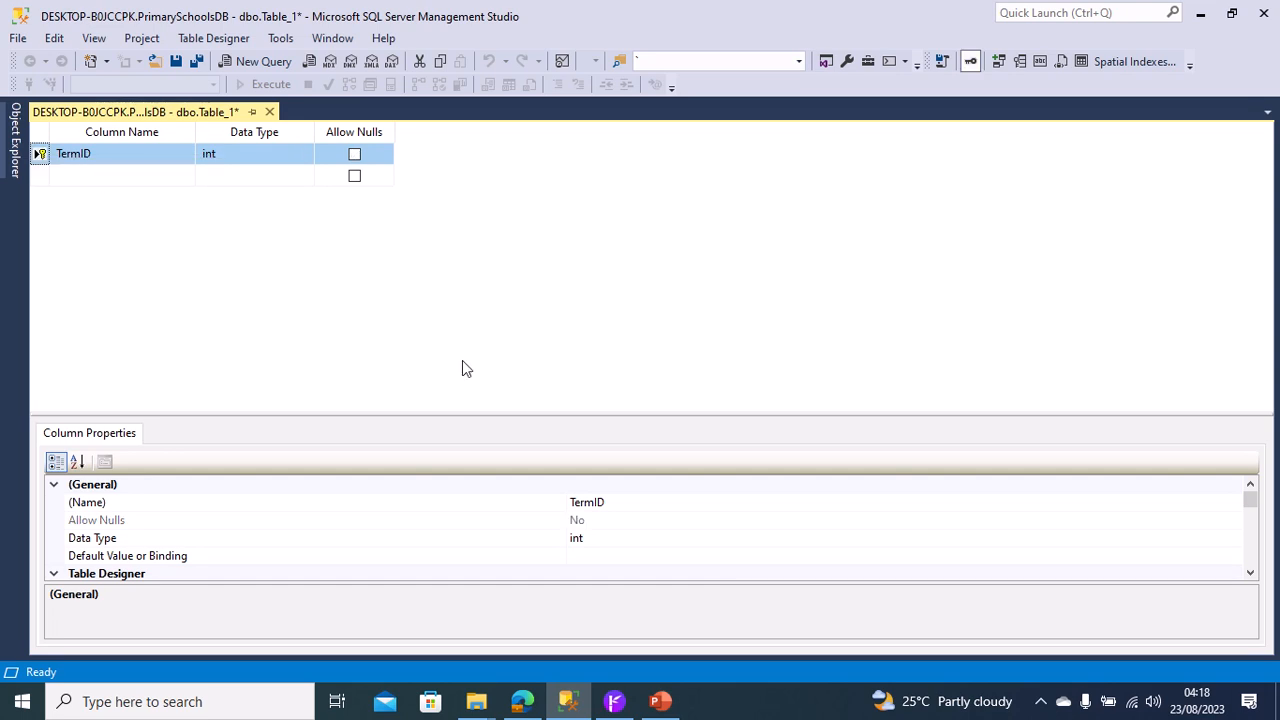
Set Is Identity to Yes in the TermID column's Identity Specification.
drag(1249, 510, 1250, 538)
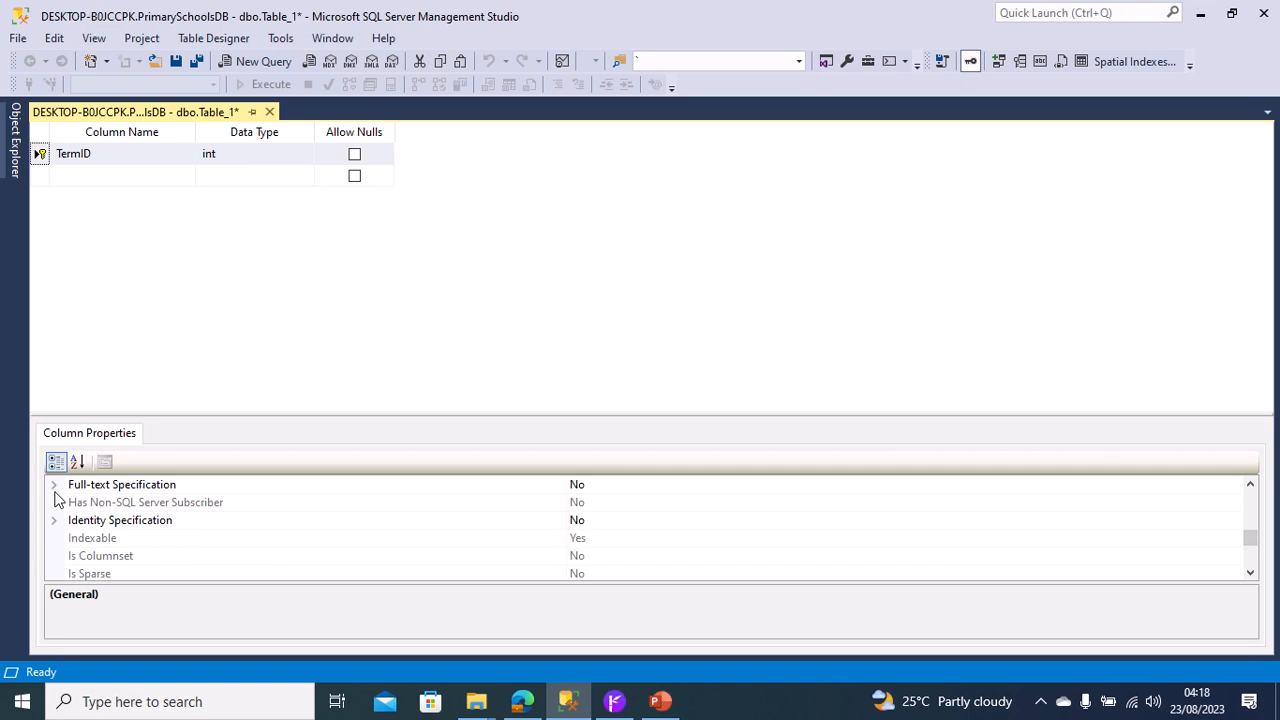
click(54, 521)
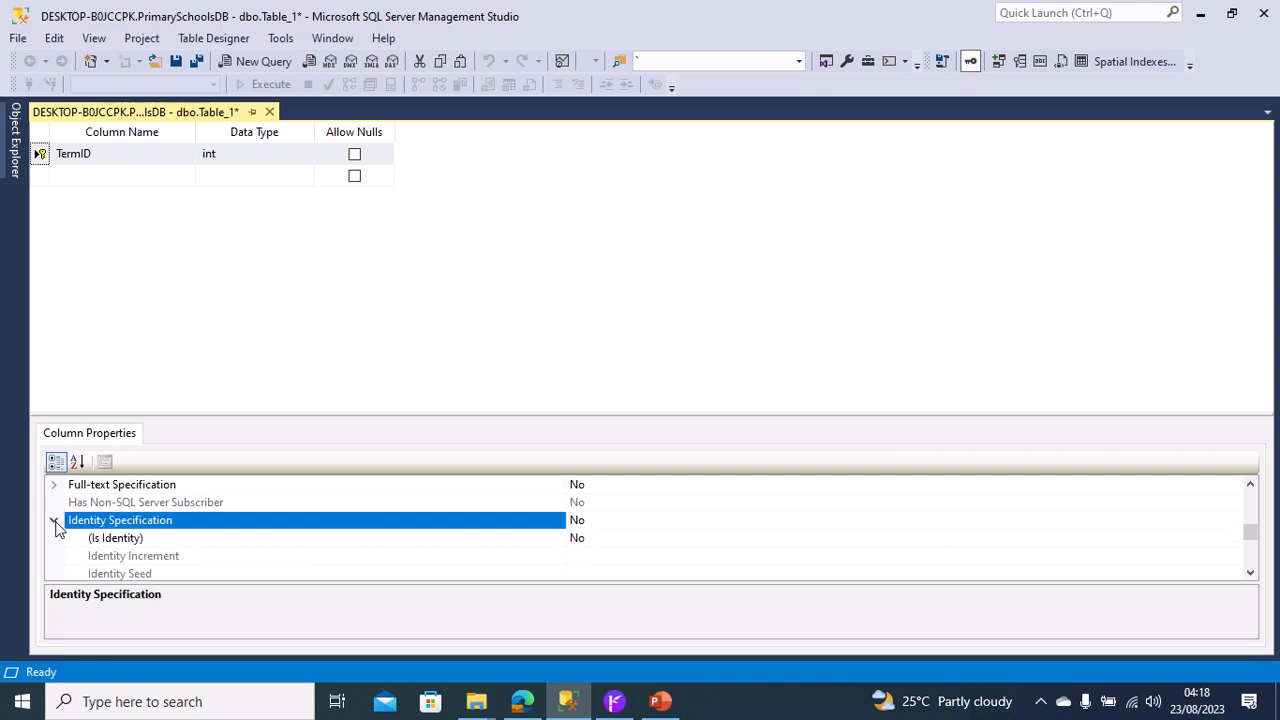
click(703, 540)
click(1234, 538)
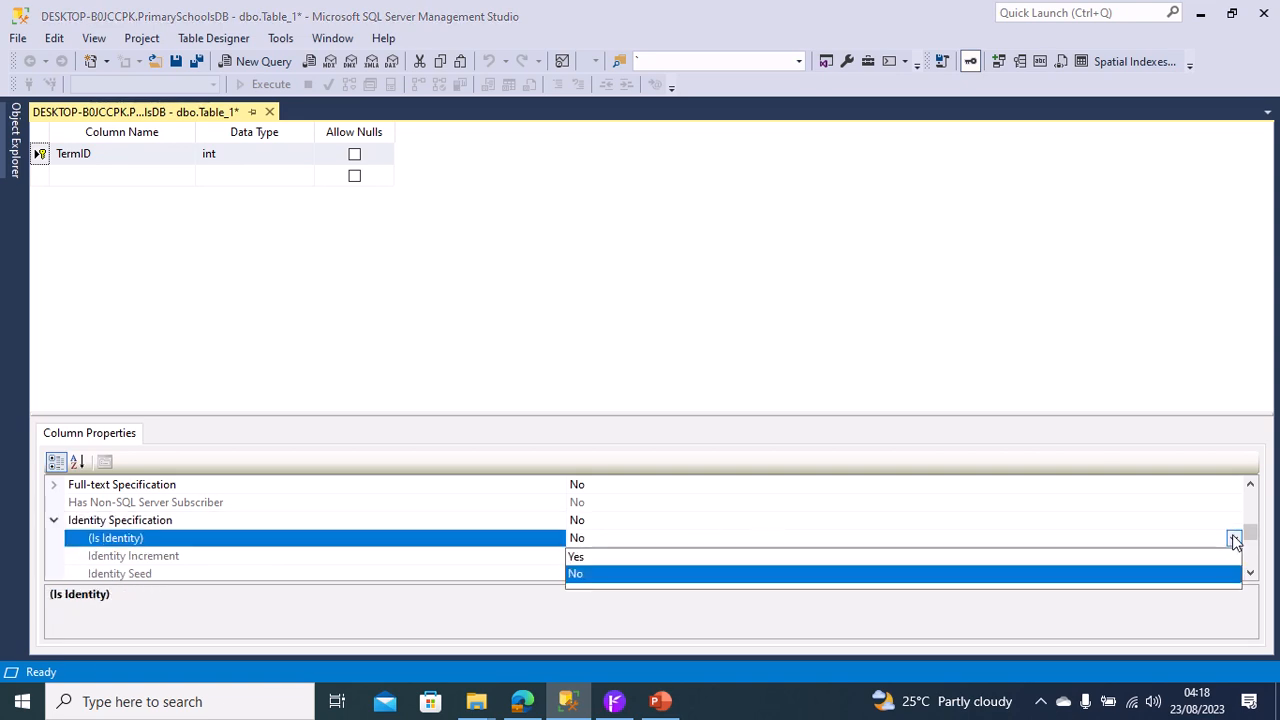
click(1034, 557)
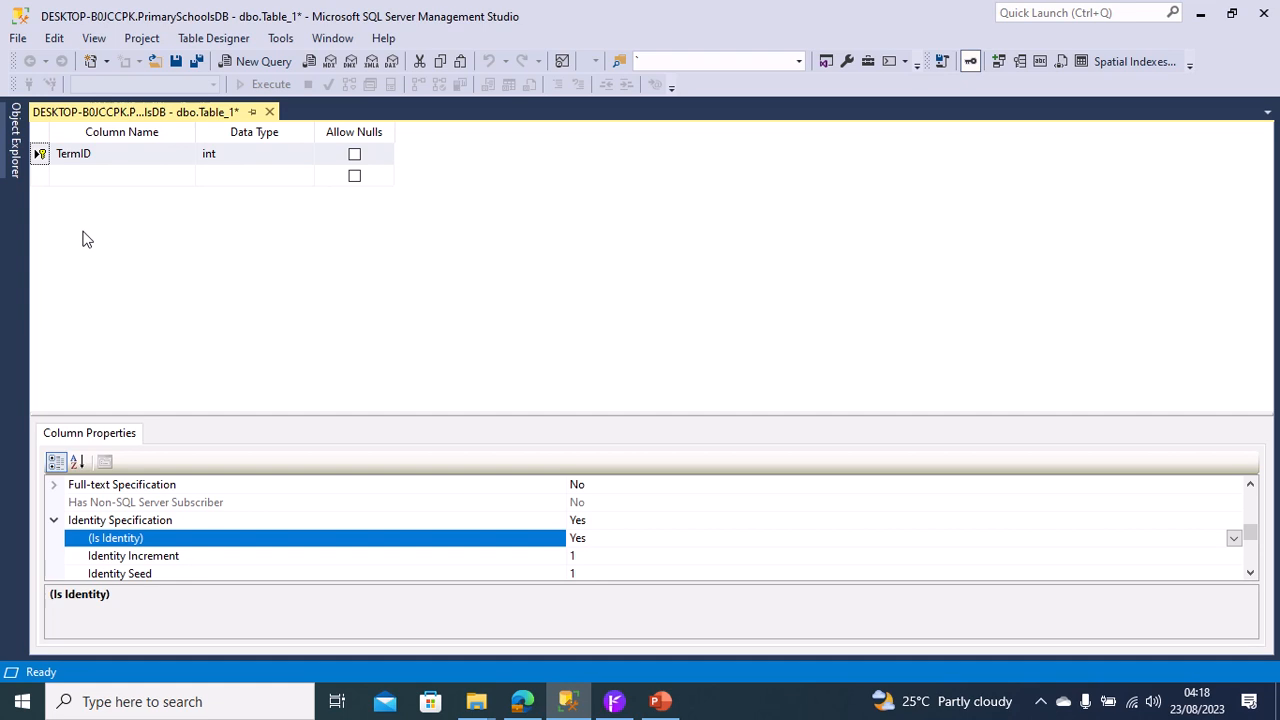
Add a second column TermName with data type nvarchar(50) and disallow nulls for it.
click(97, 177)
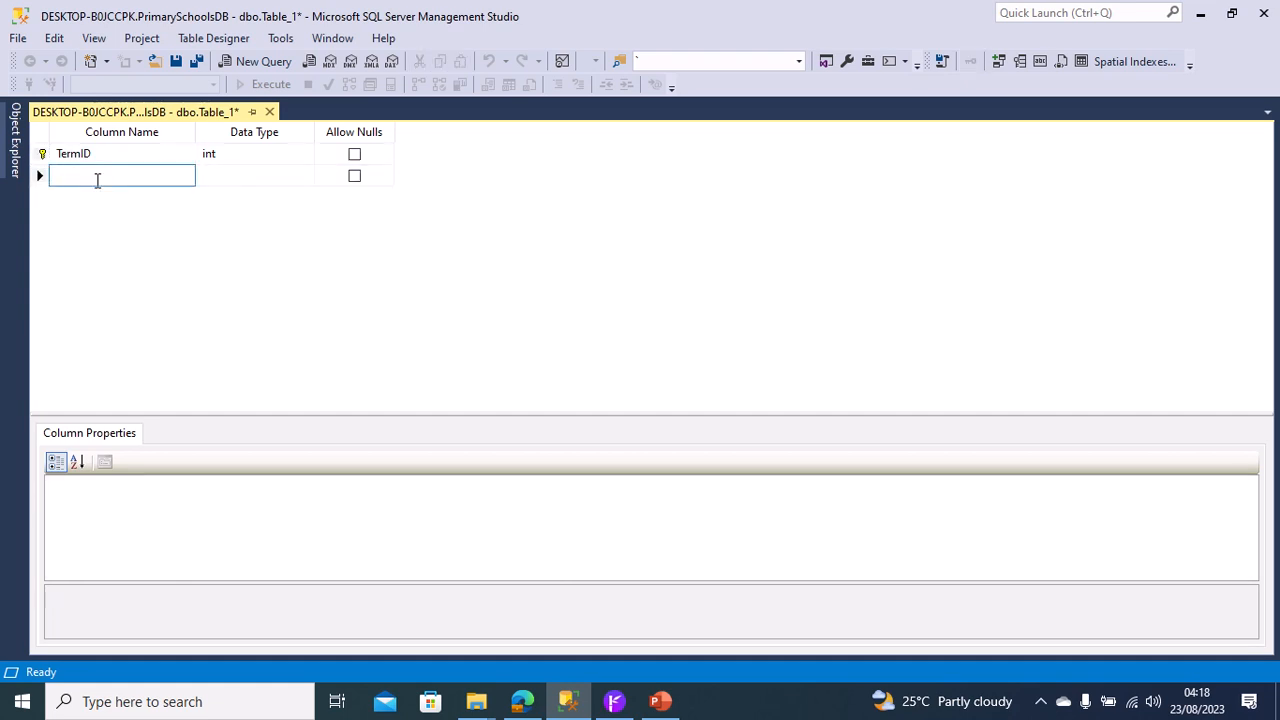
text(Tera)
key(BackSpace)
text(mName)
key(Tab)
text(nv)
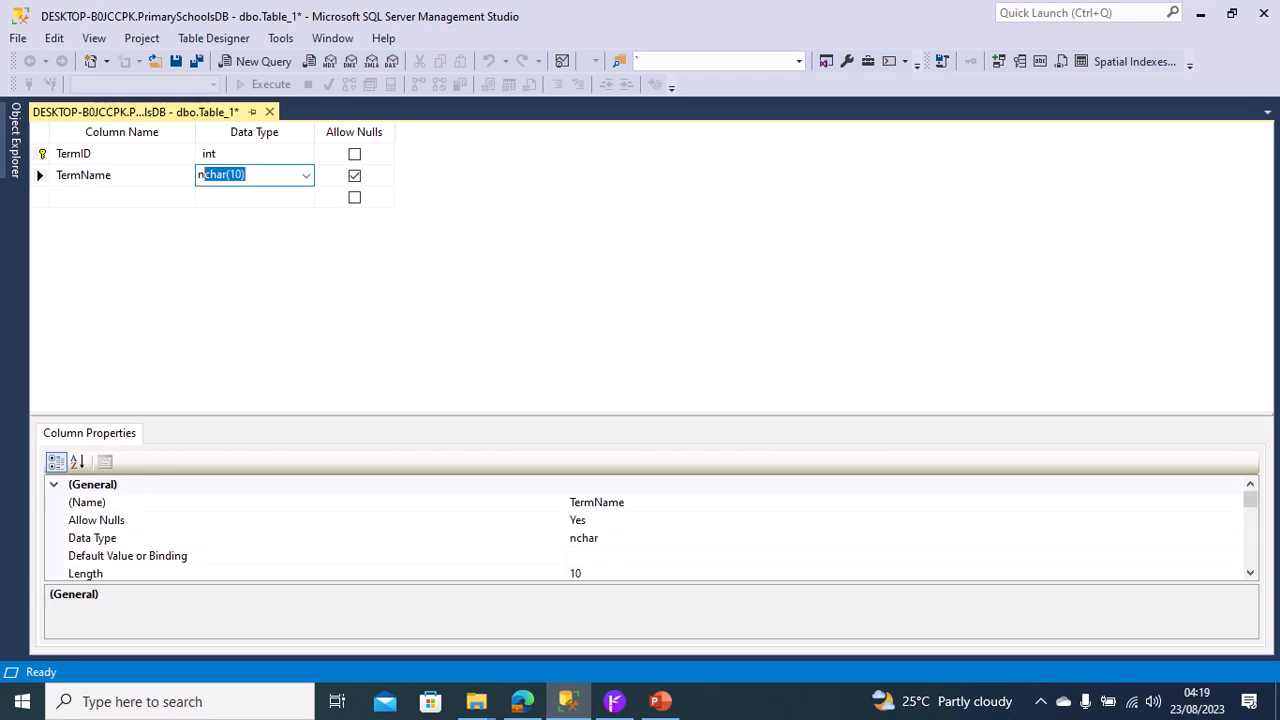
click(354, 176)
Save the new table under the name Terms.
right_click(220, 118)
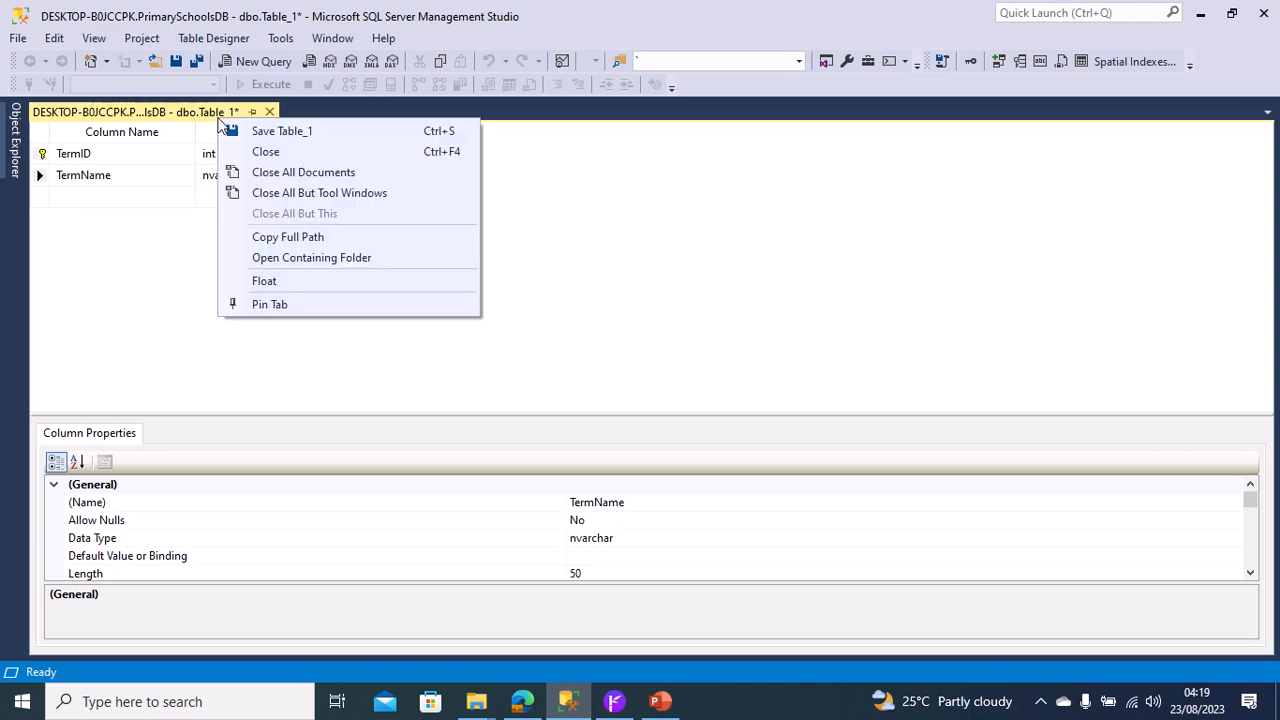
click(248, 138)
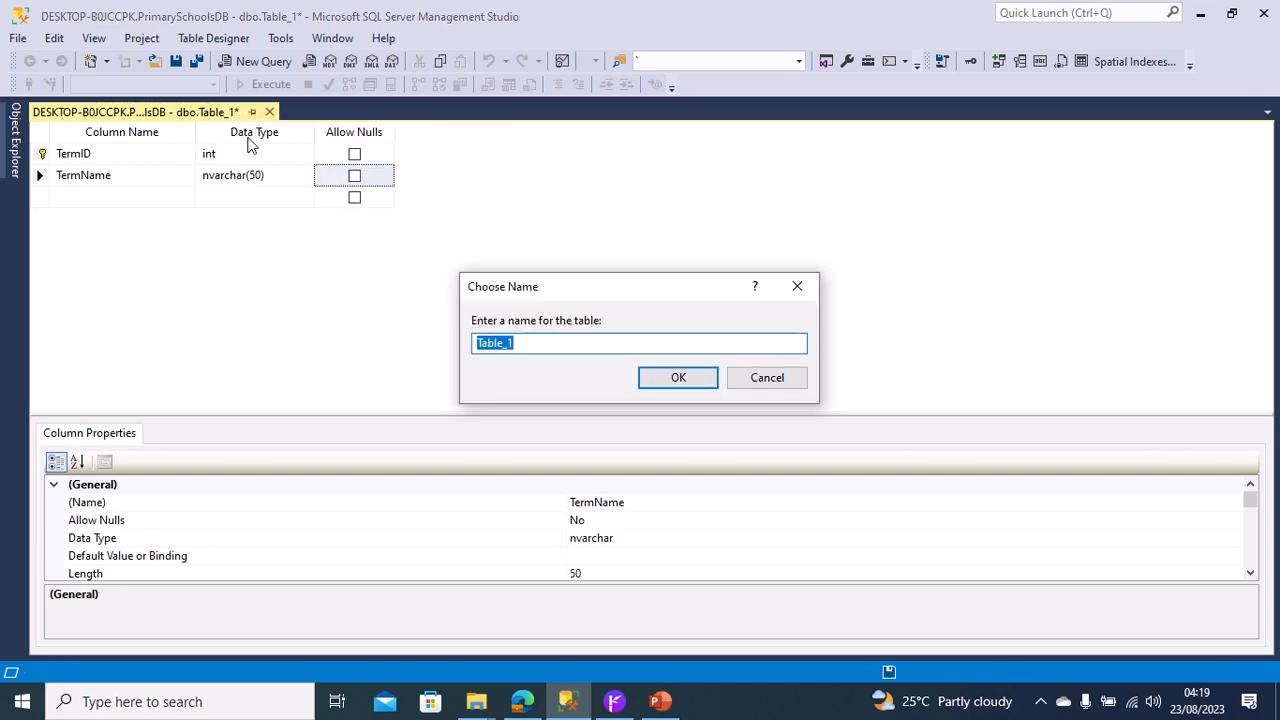
text(Terms)
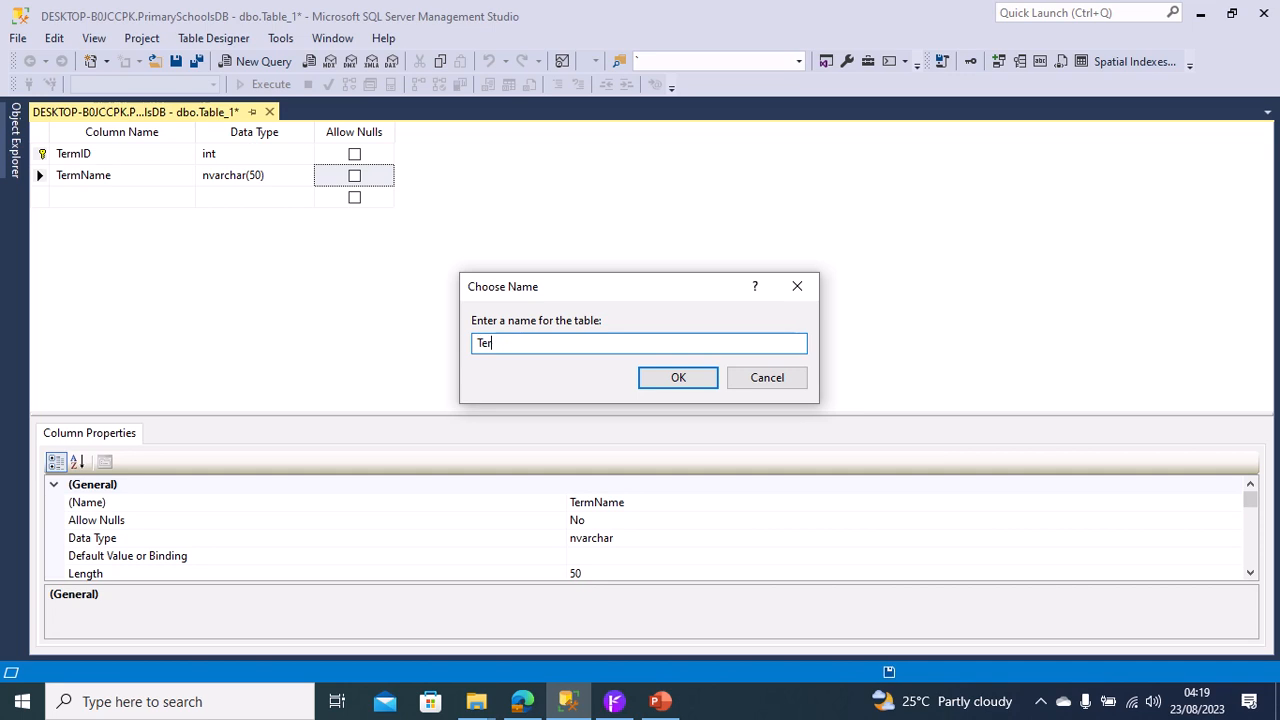
click(651, 387)
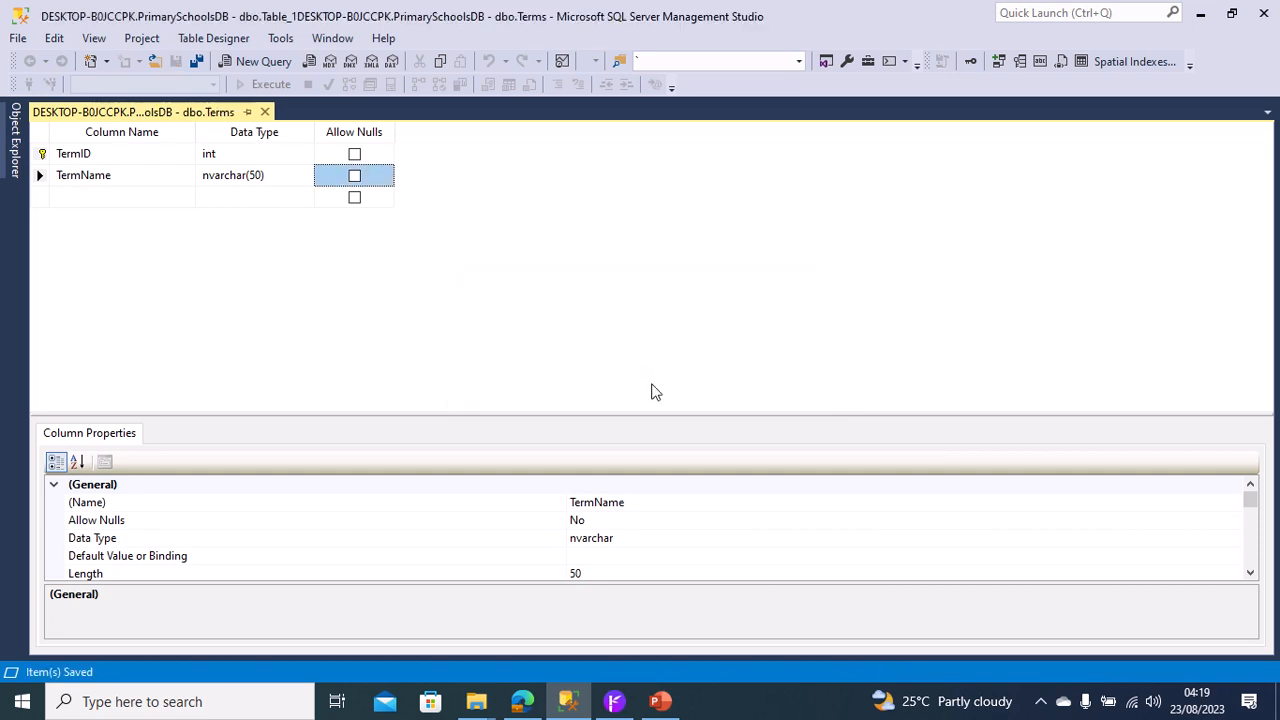
Add a new index/key to the Terms table and set its type to Unique Key.
right_click(44, 183)
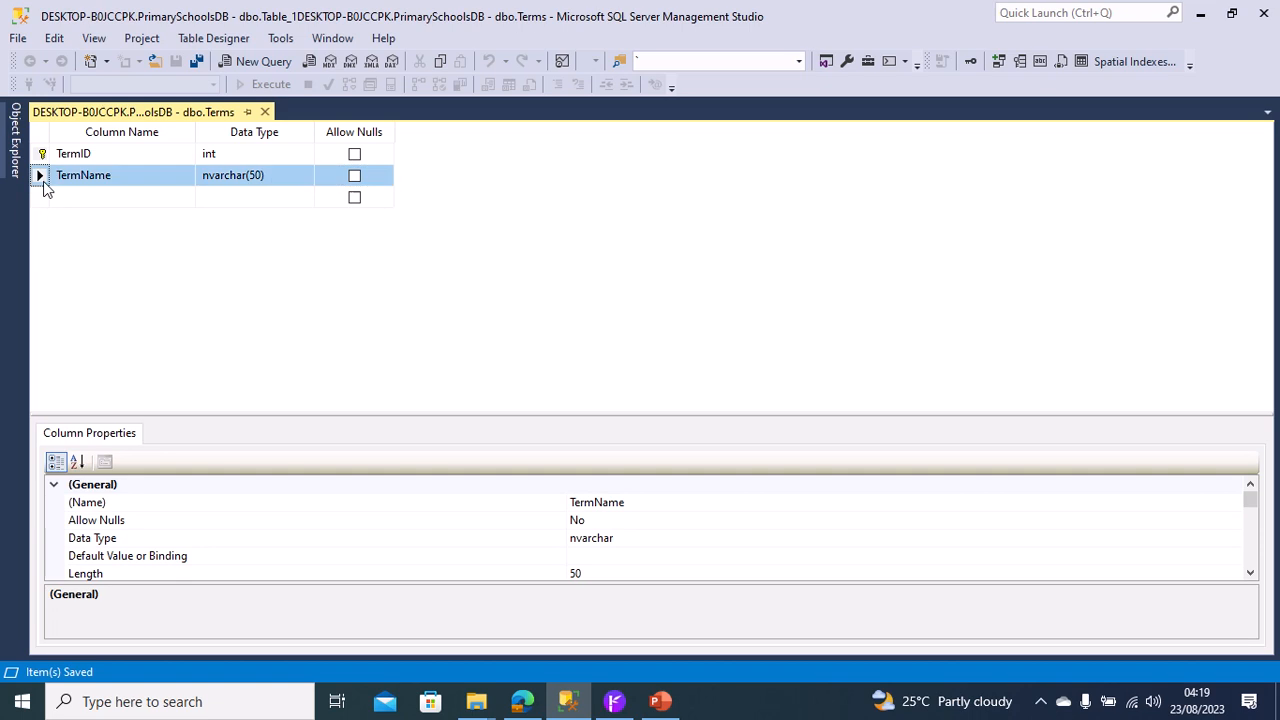
click(130, 282)
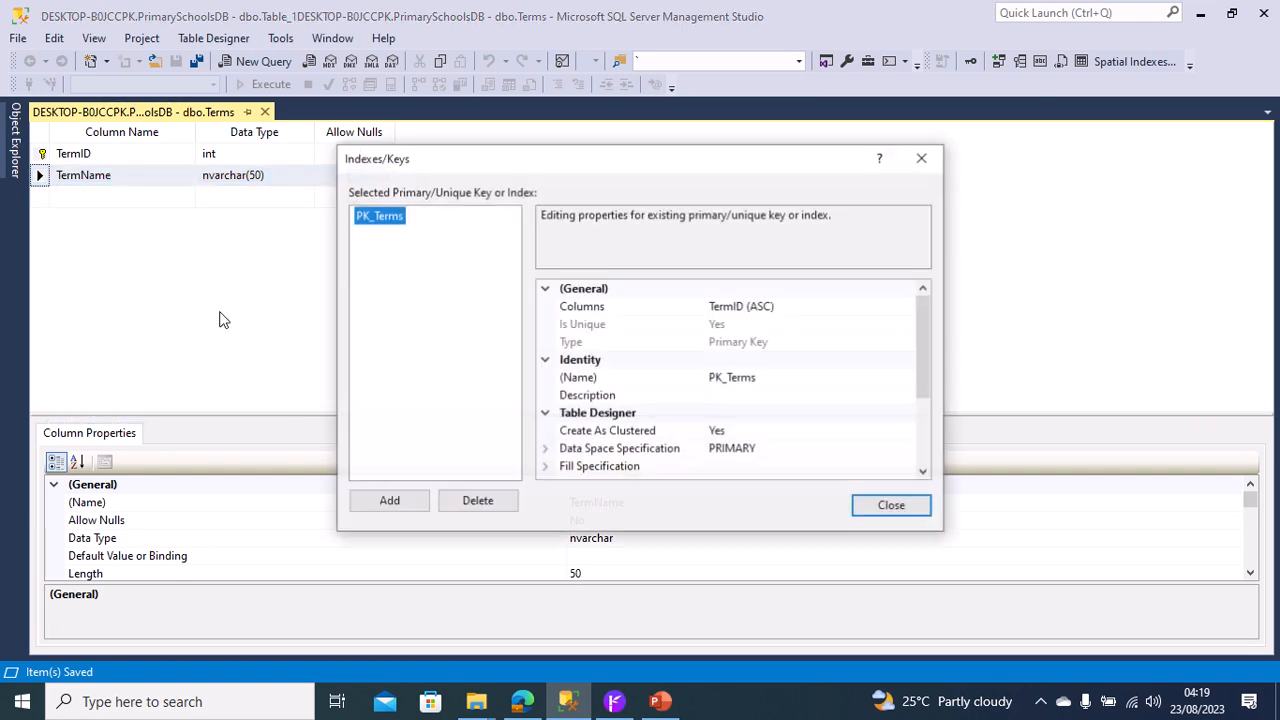
click(388, 501)
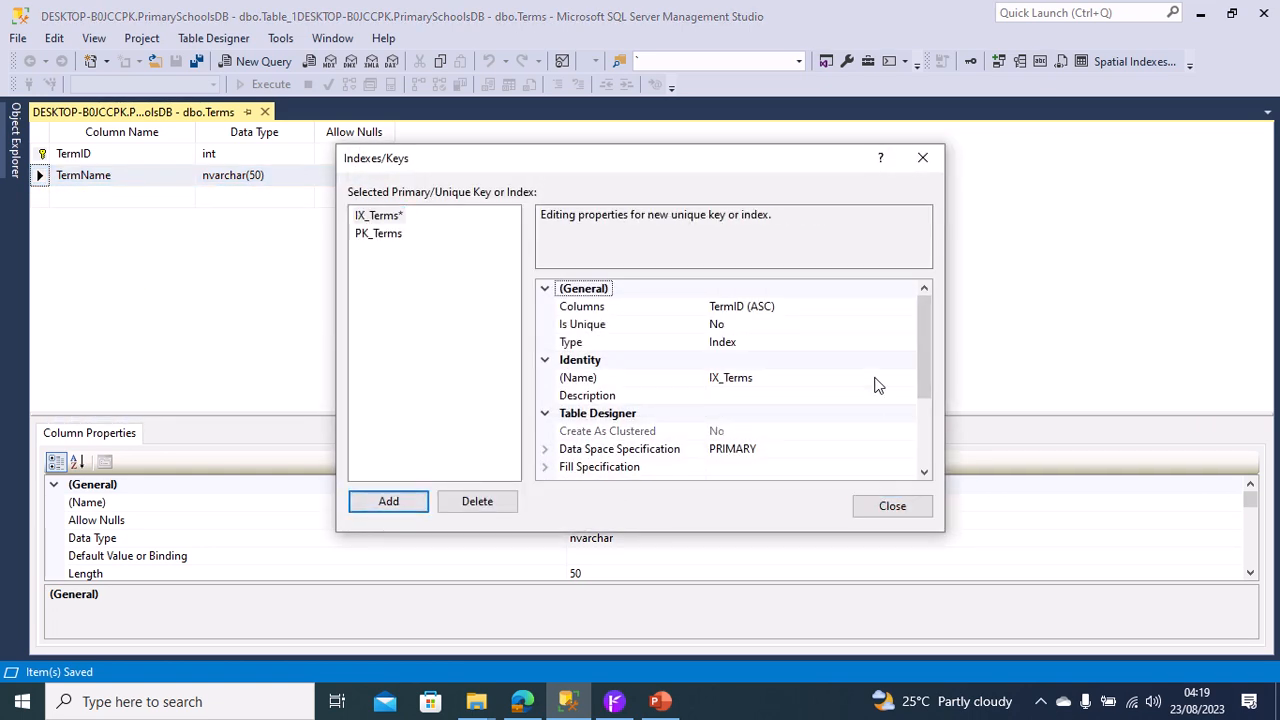
click(852, 328)
click(874, 342)
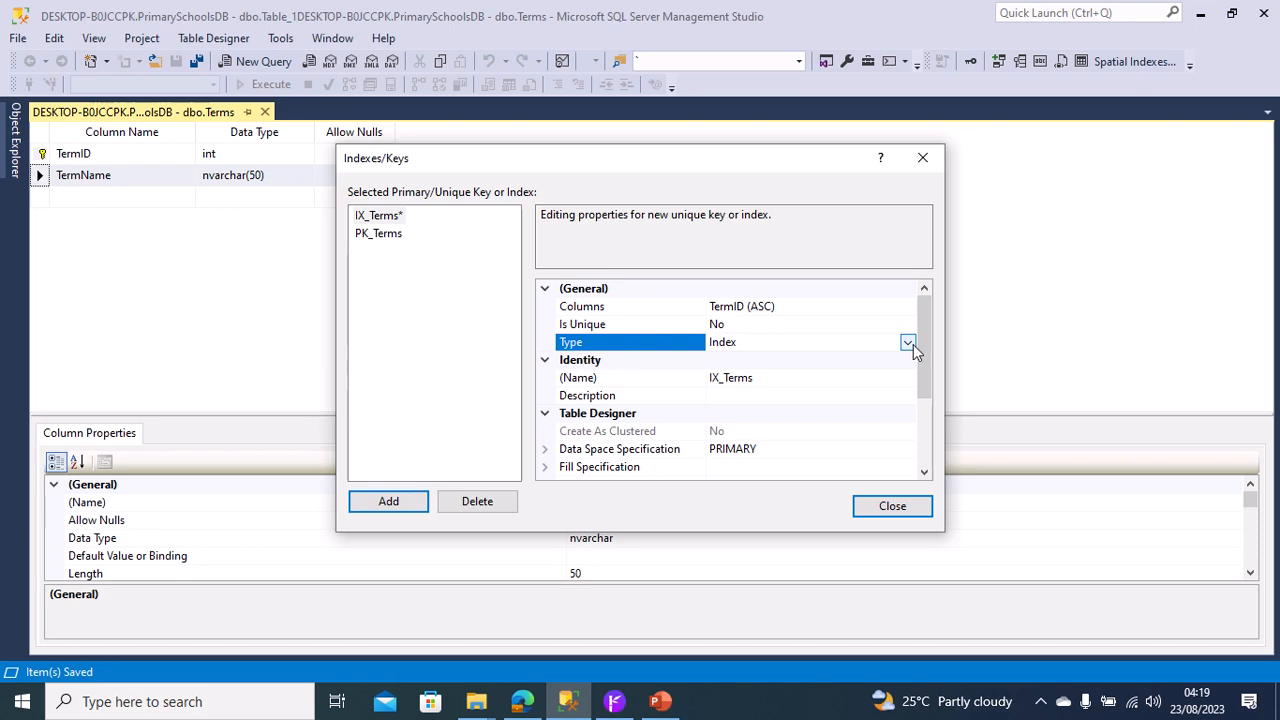
click(910, 343)
click(760, 362)
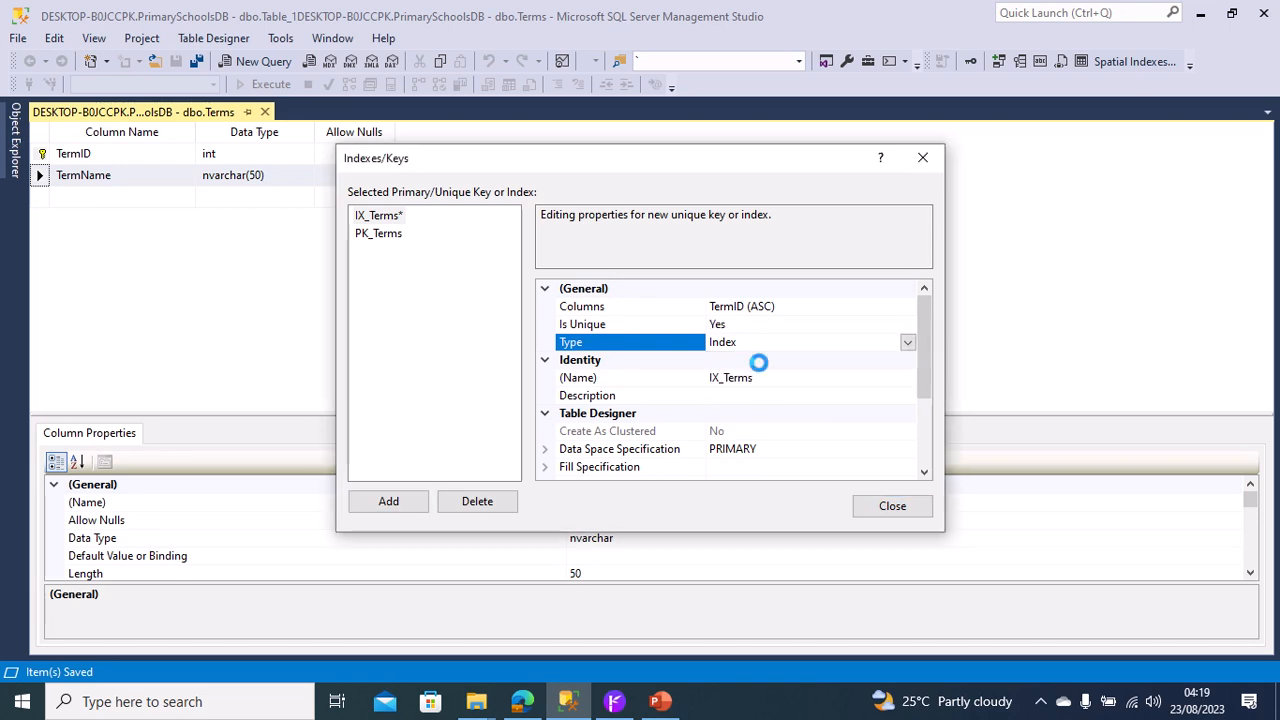
Assign the TermName column to the unique key in place of TermID, and save the Terms table.
click(883, 310)
click(907, 308)
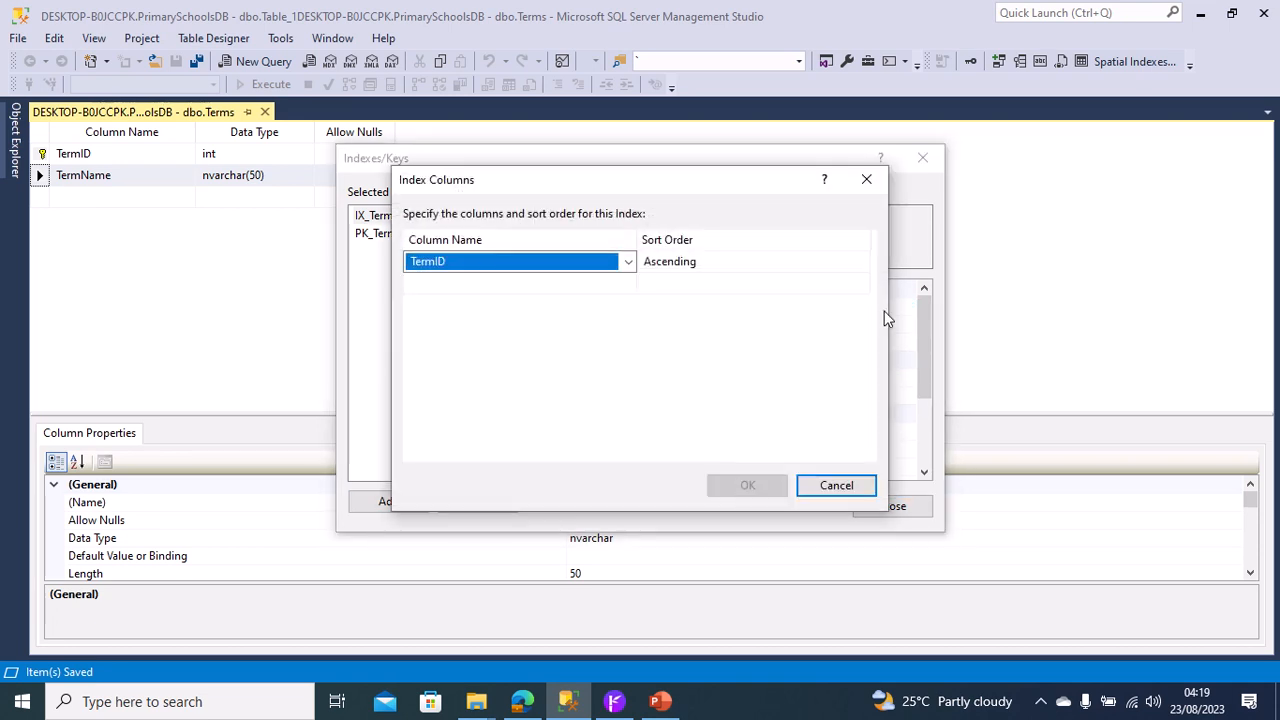
click(628, 262)
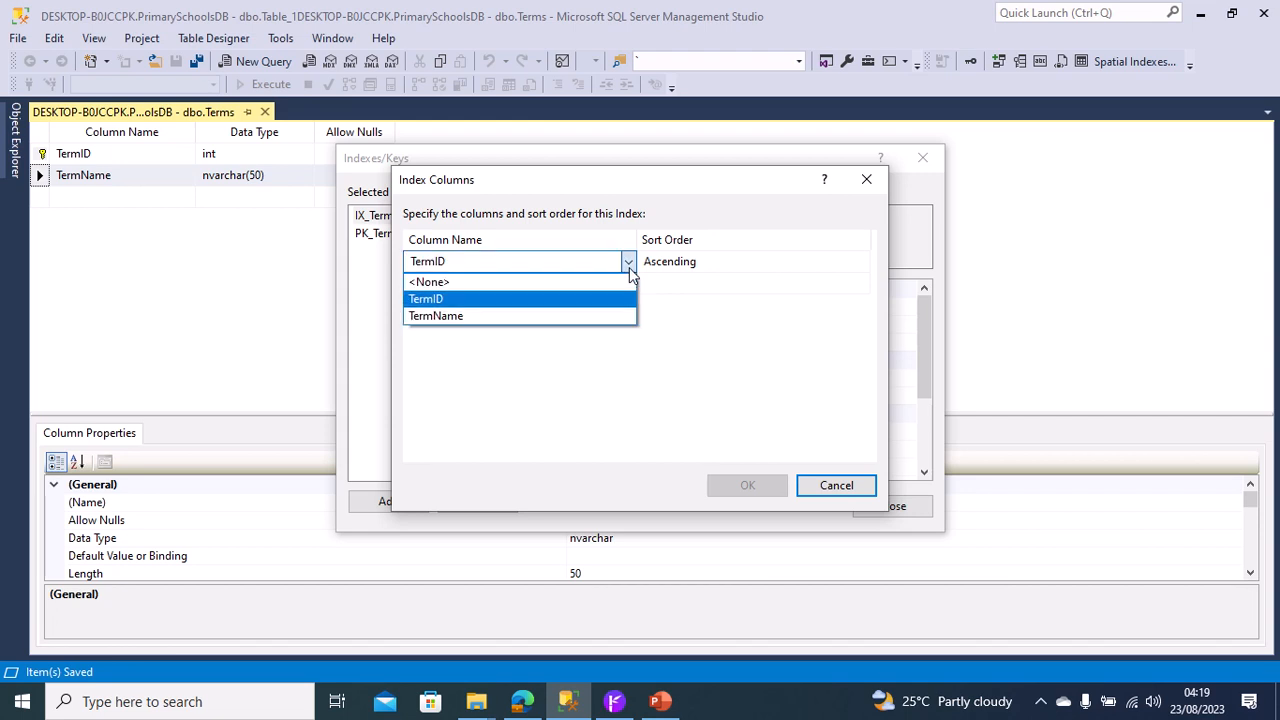
click(560, 314)
click(745, 484)
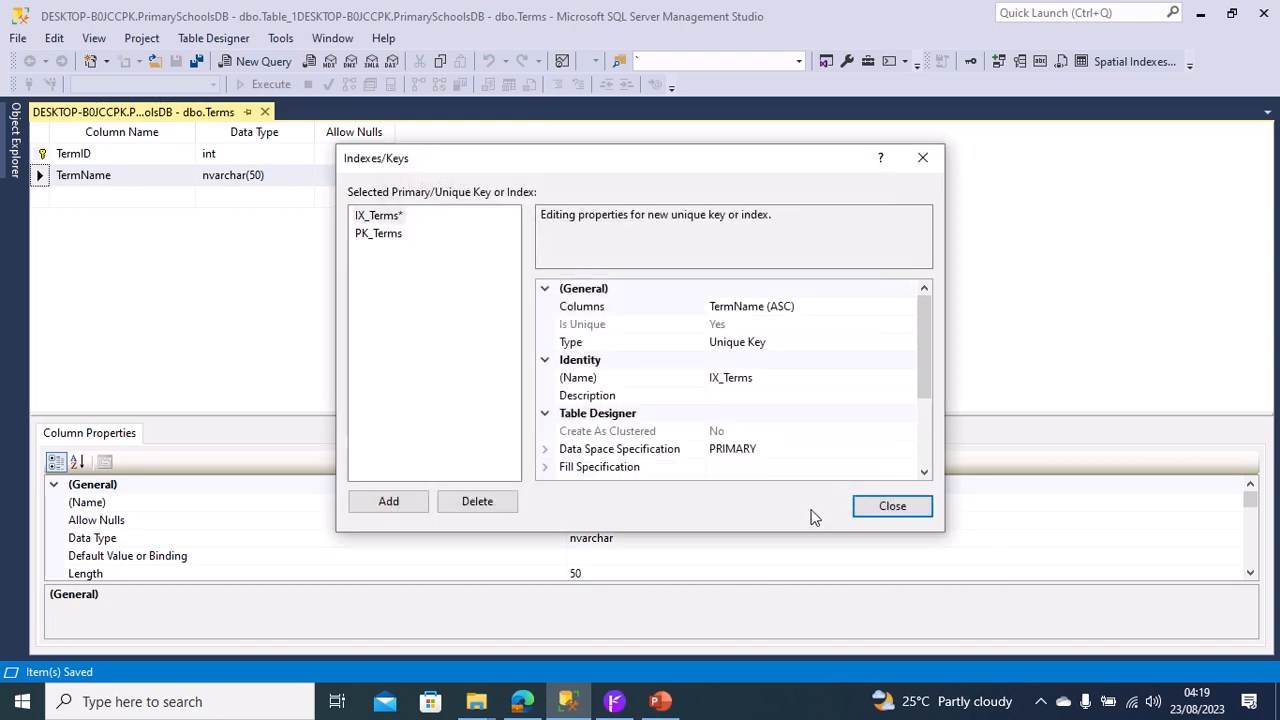
click(893, 505)
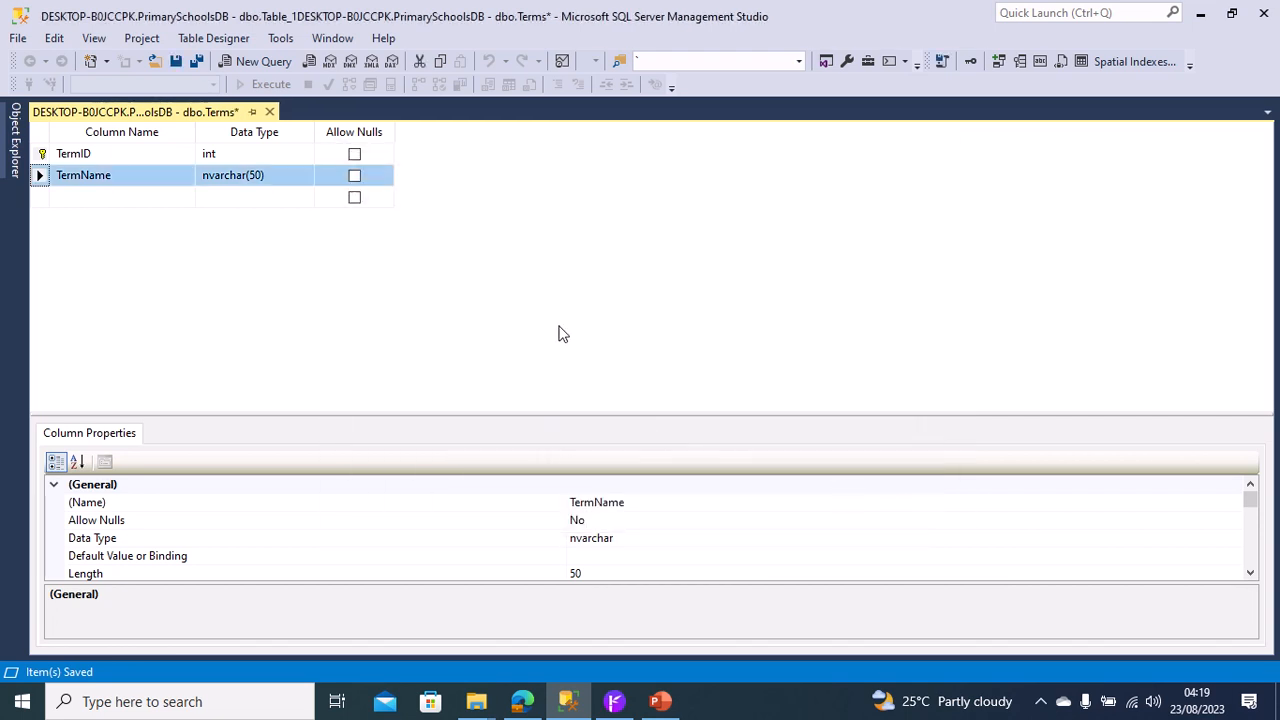
right_click(163, 116)
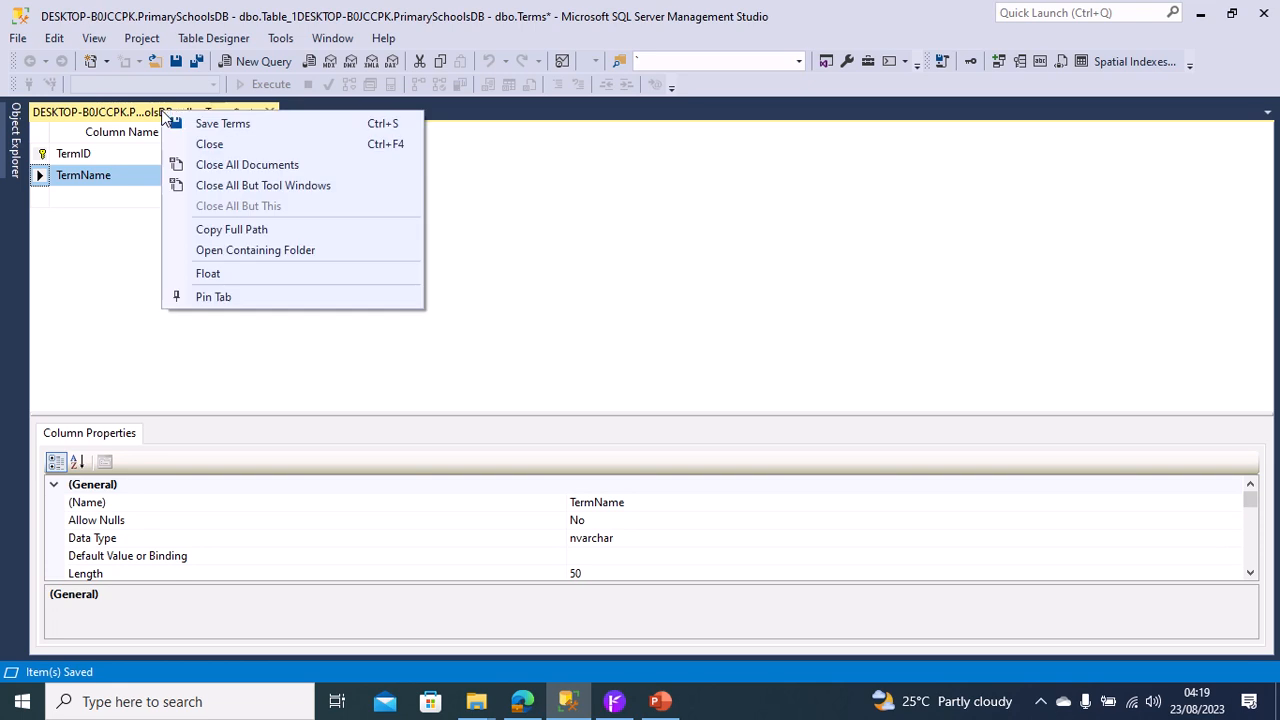
click(245, 124)
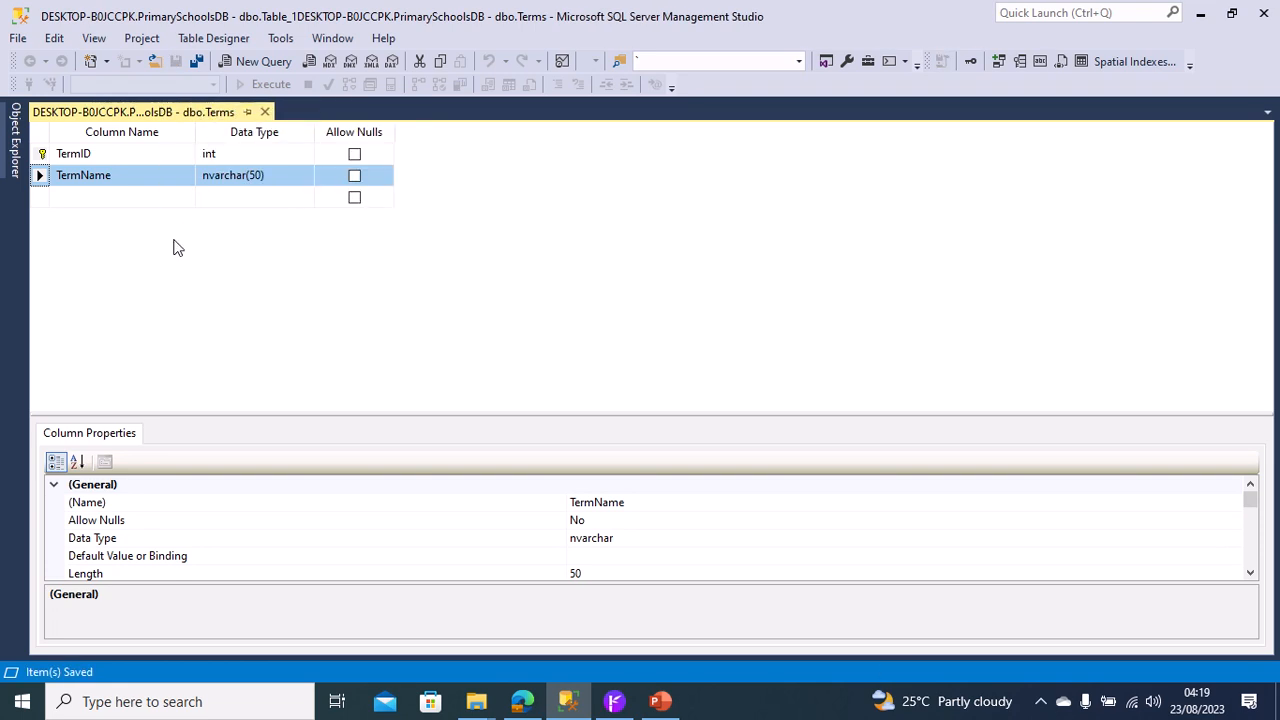
Create another new standard table in the PrimarySchoolsDB database.
click(14, 172)
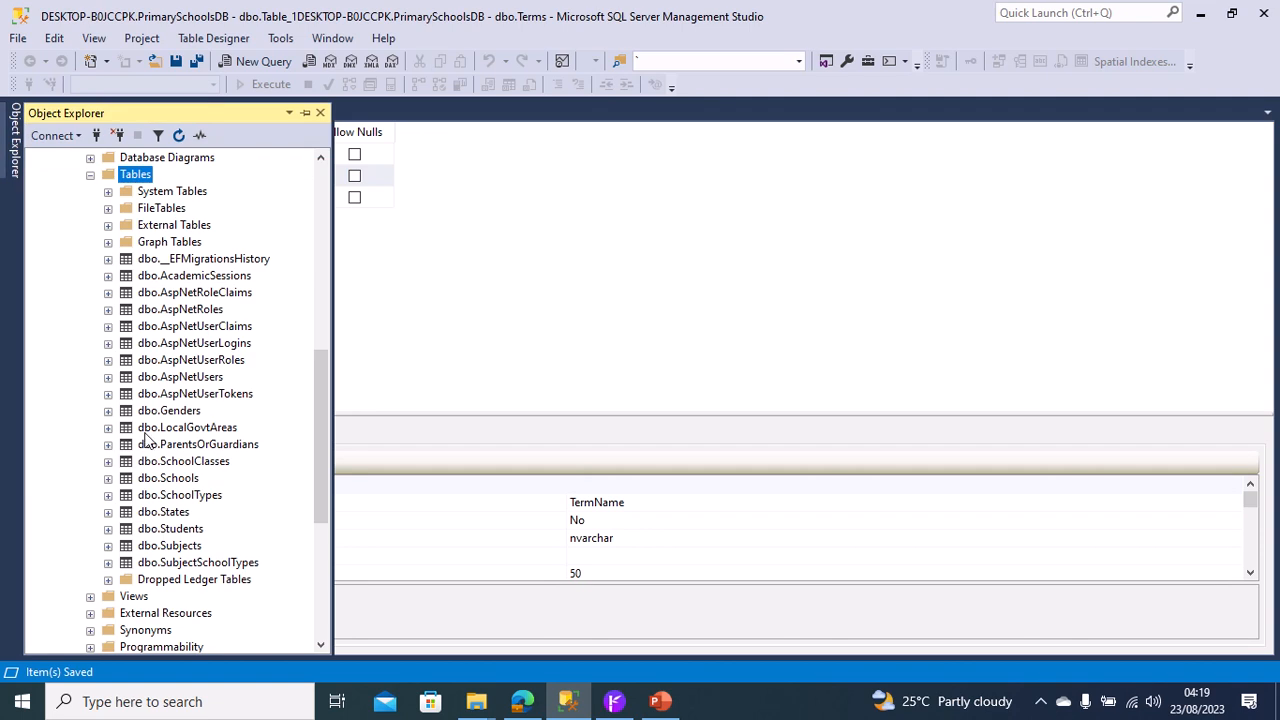
right_click(135, 173)
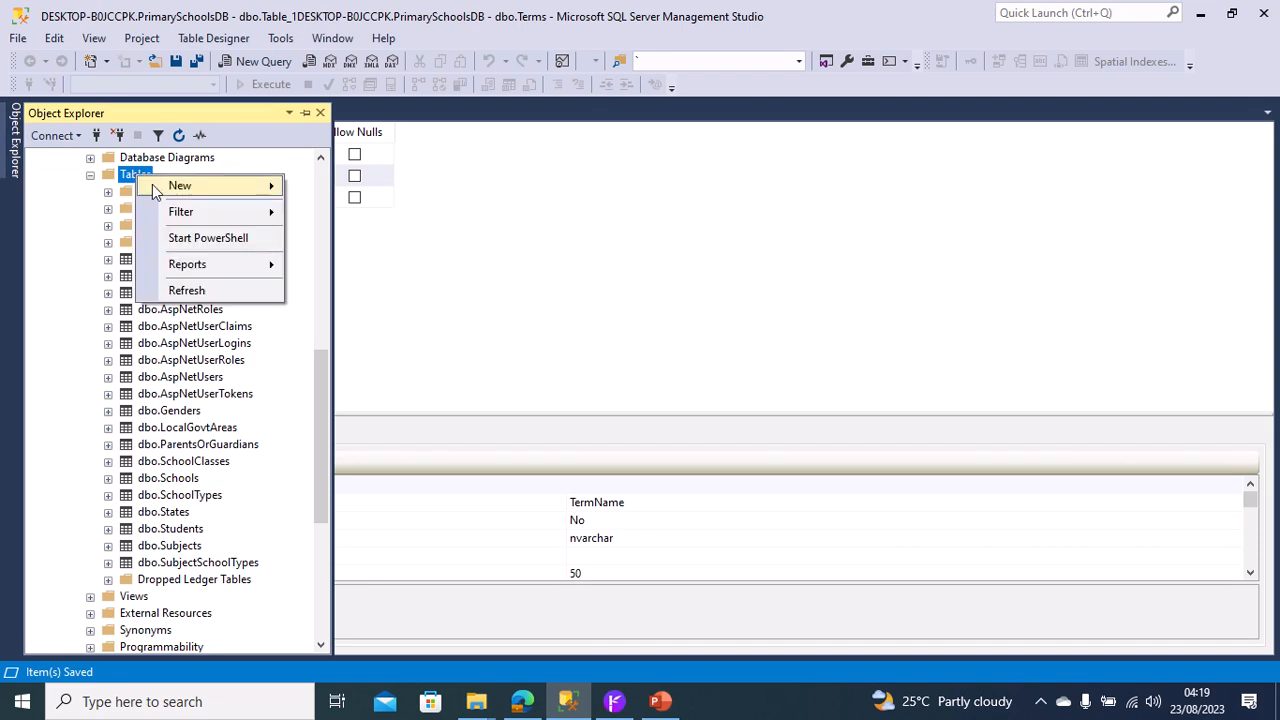
mouse_move(165, 185)
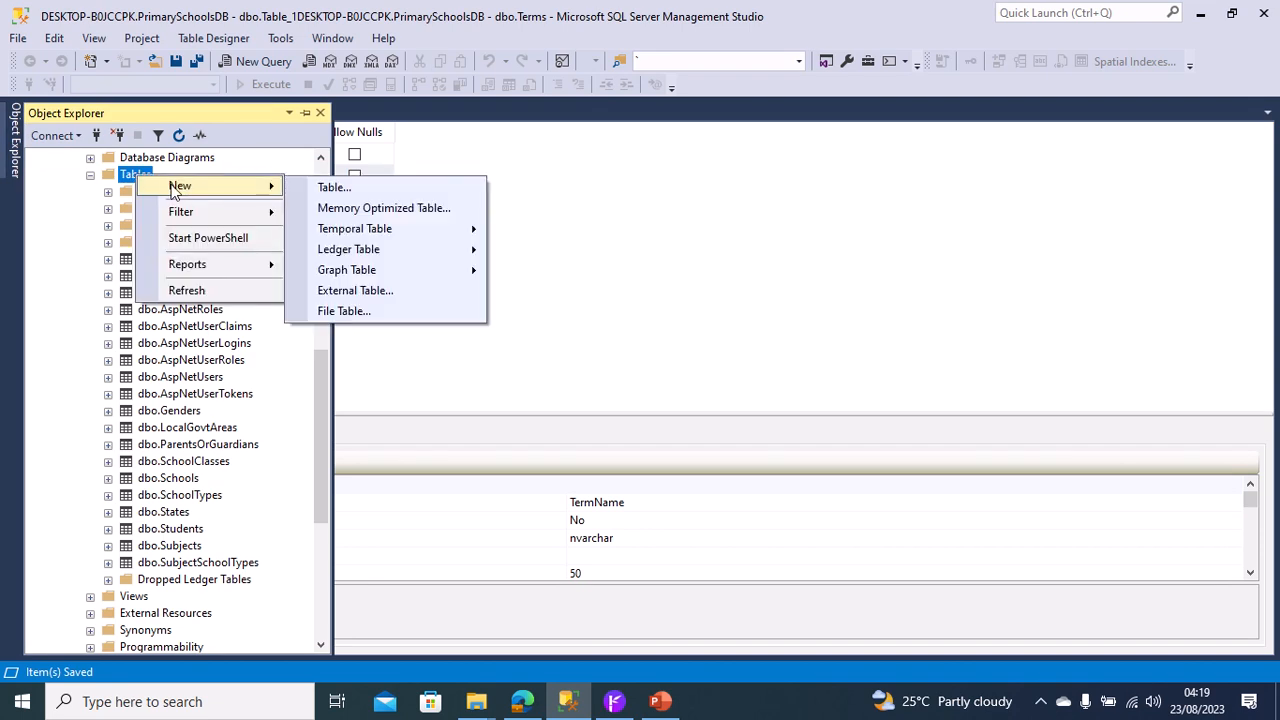
click(340, 195)
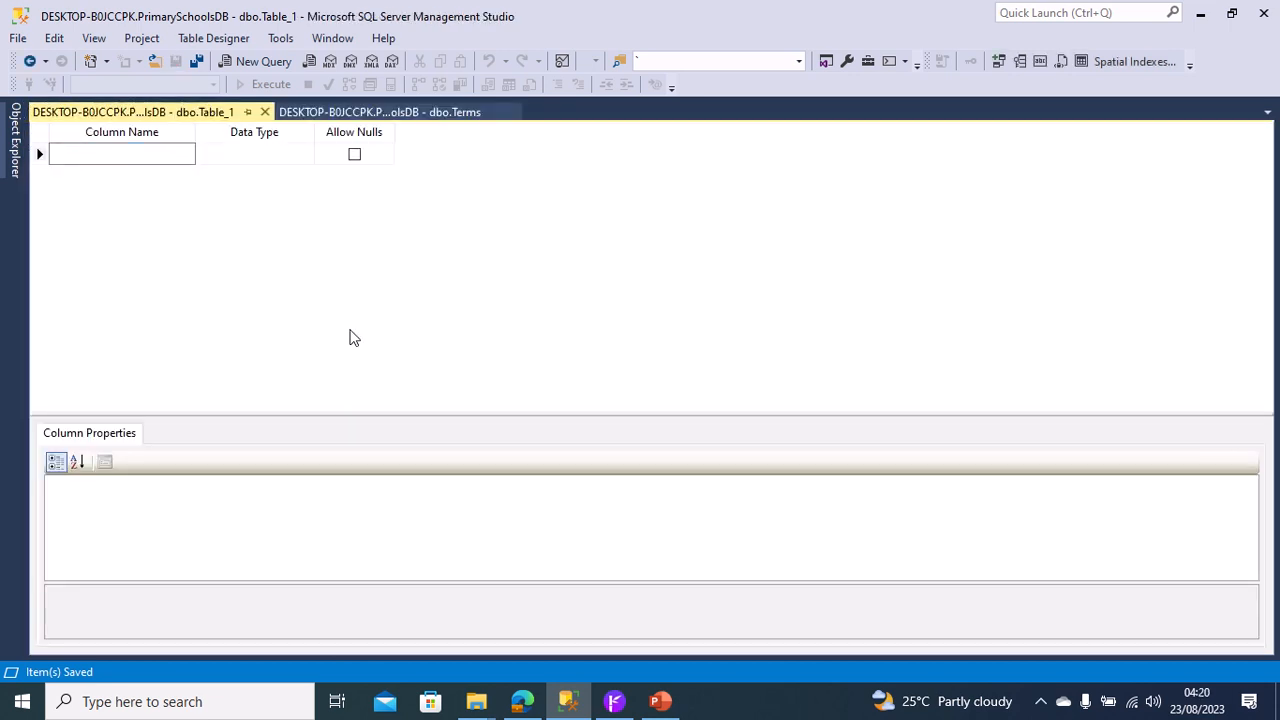
Define the new table's first column as AssessmentTypeID with data type int and make it the primary key.
text(AssessmentTypeID)
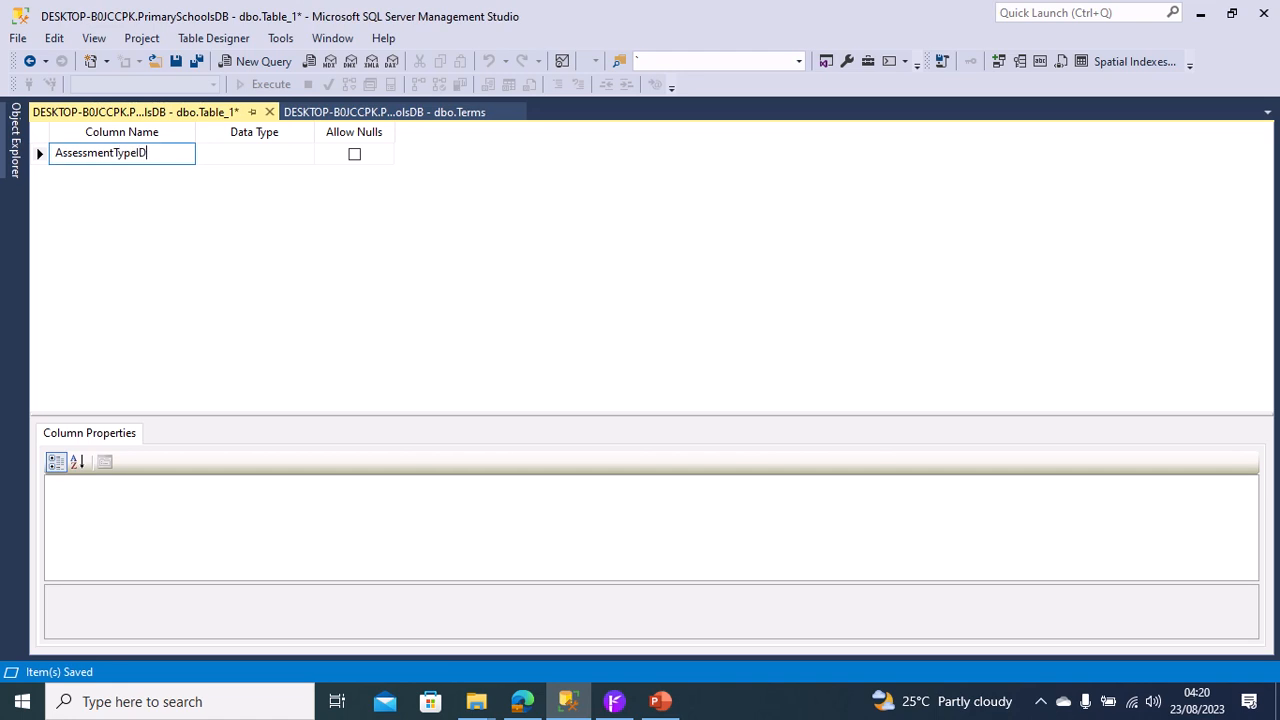
key(Tab)
text(in)
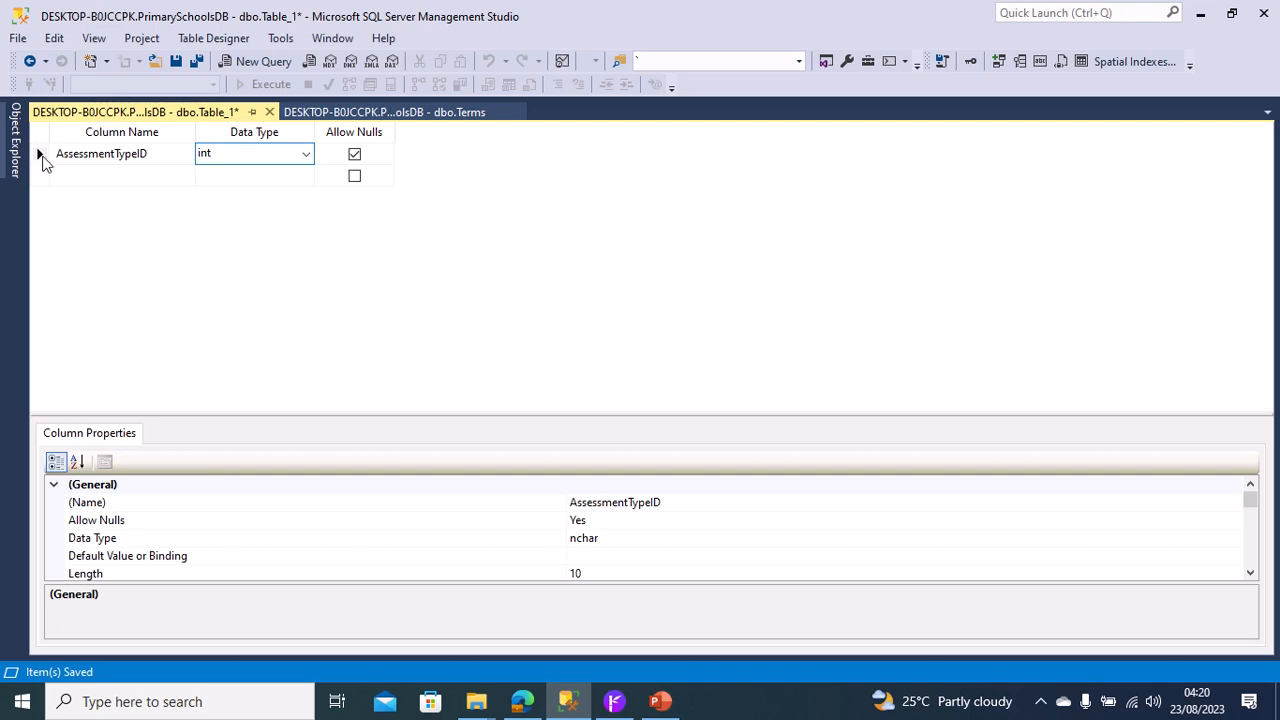
right_click(41, 156)
click(60, 169)
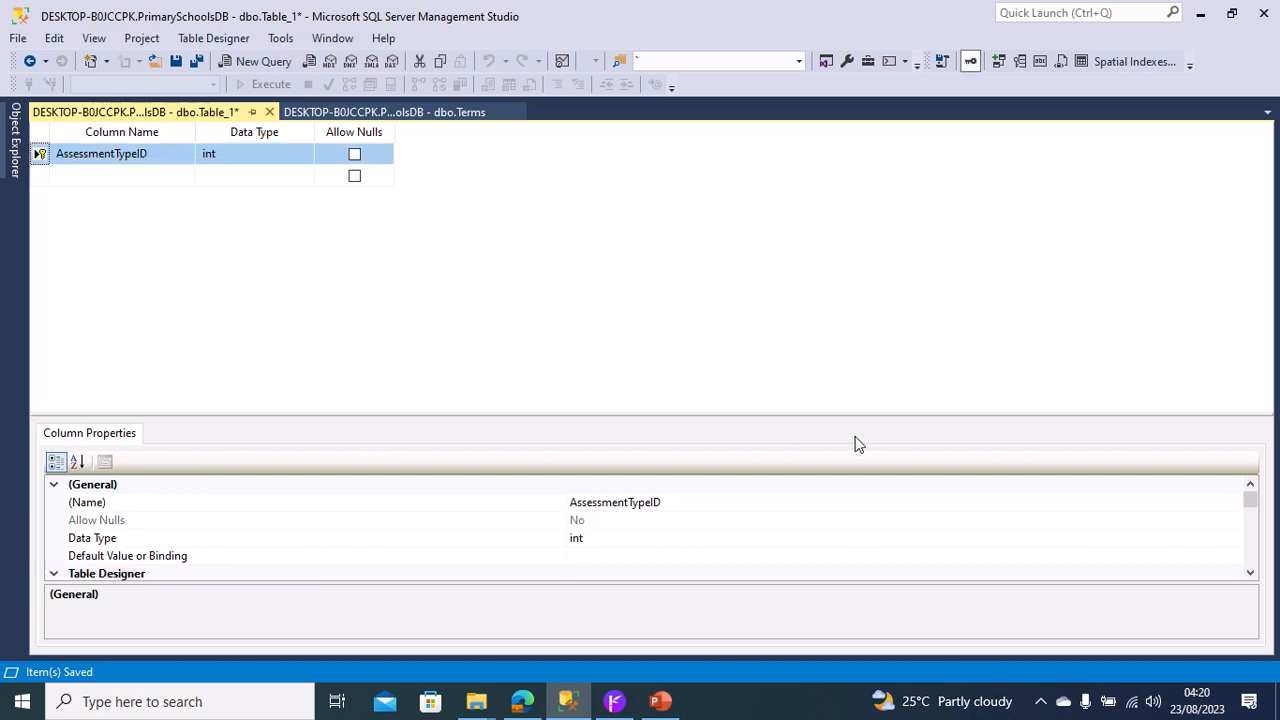
Make the AssessmentTypeID column an identity column by setting Is Identity to Yes.
drag(1250, 575, 1250, 575)
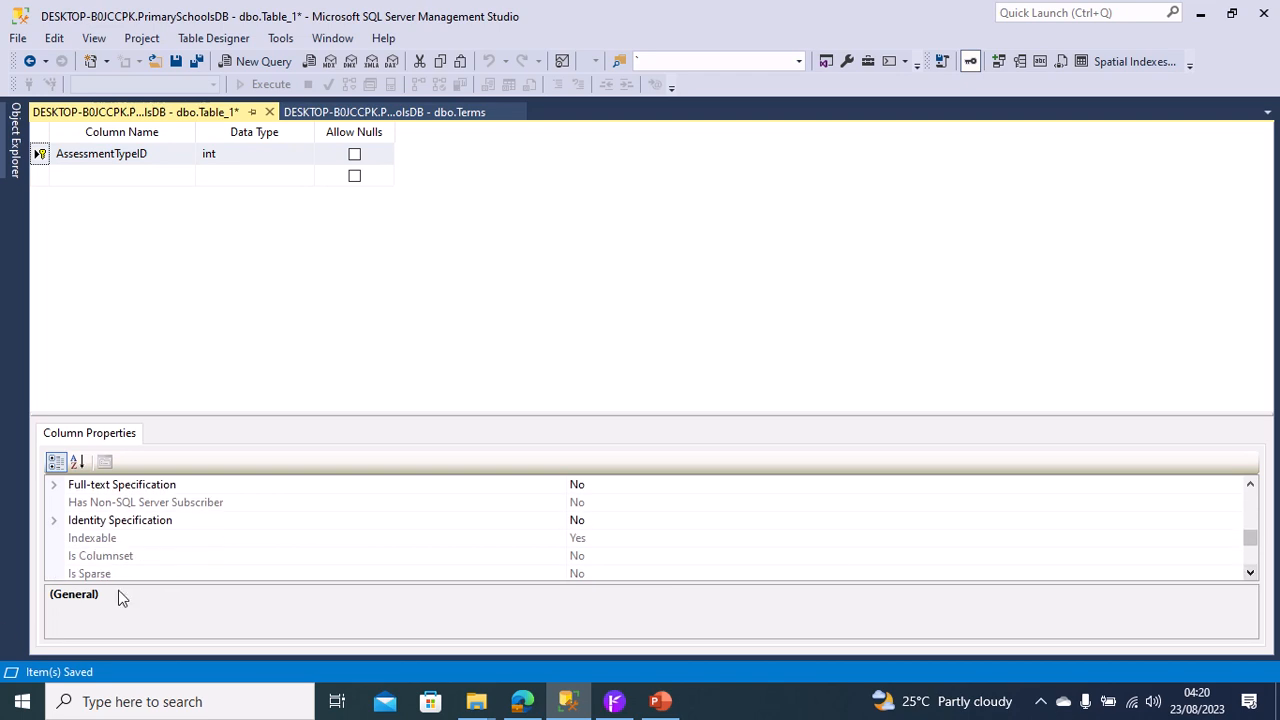
click(58, 524)
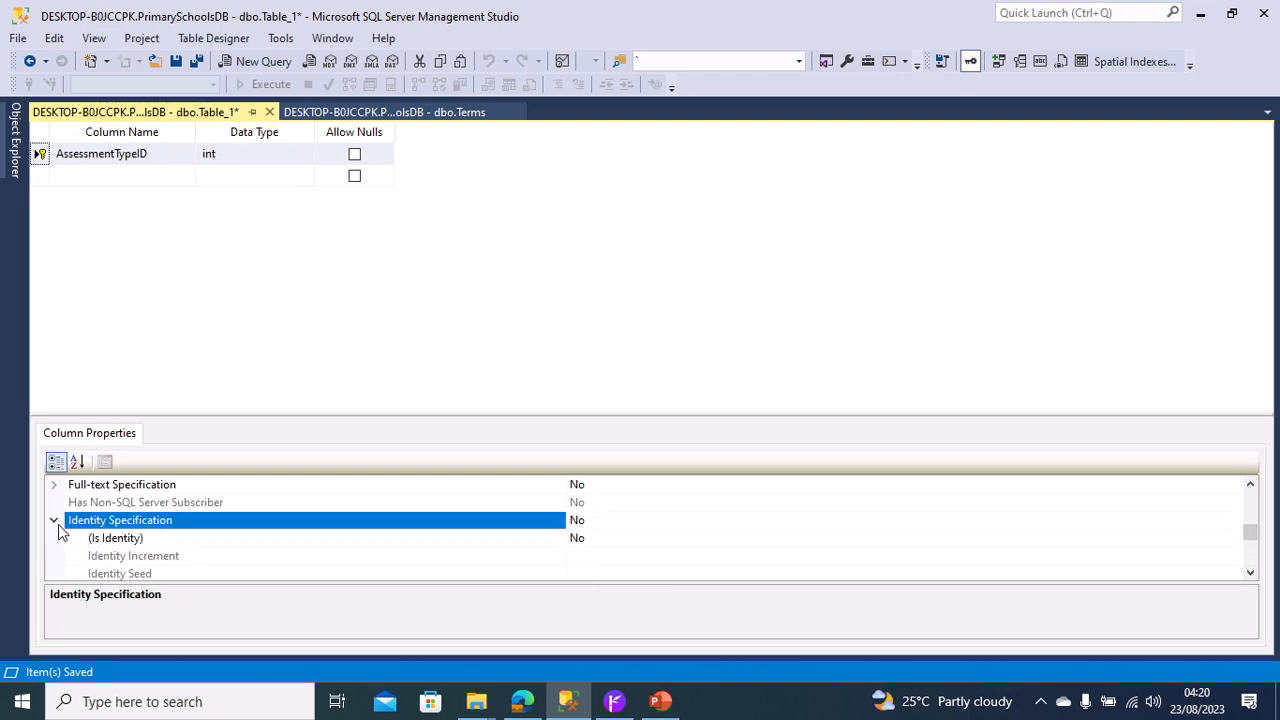
click(663, 543)
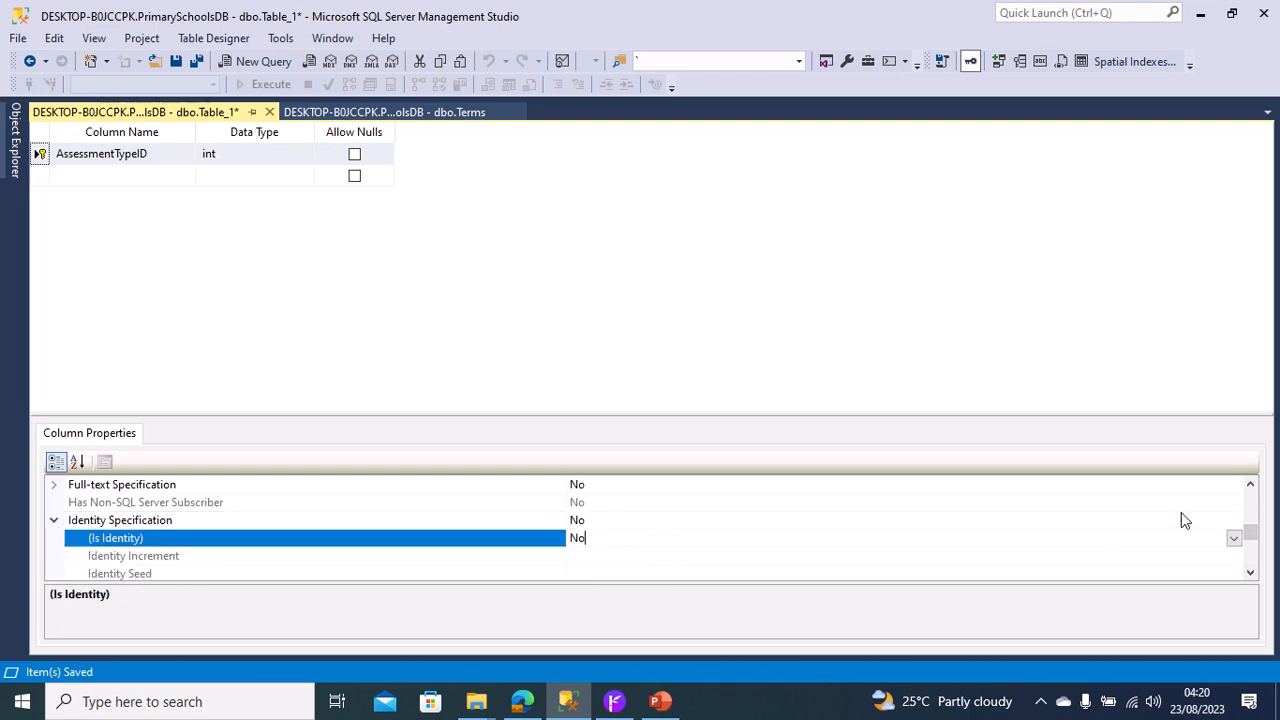
click(1246, 547)
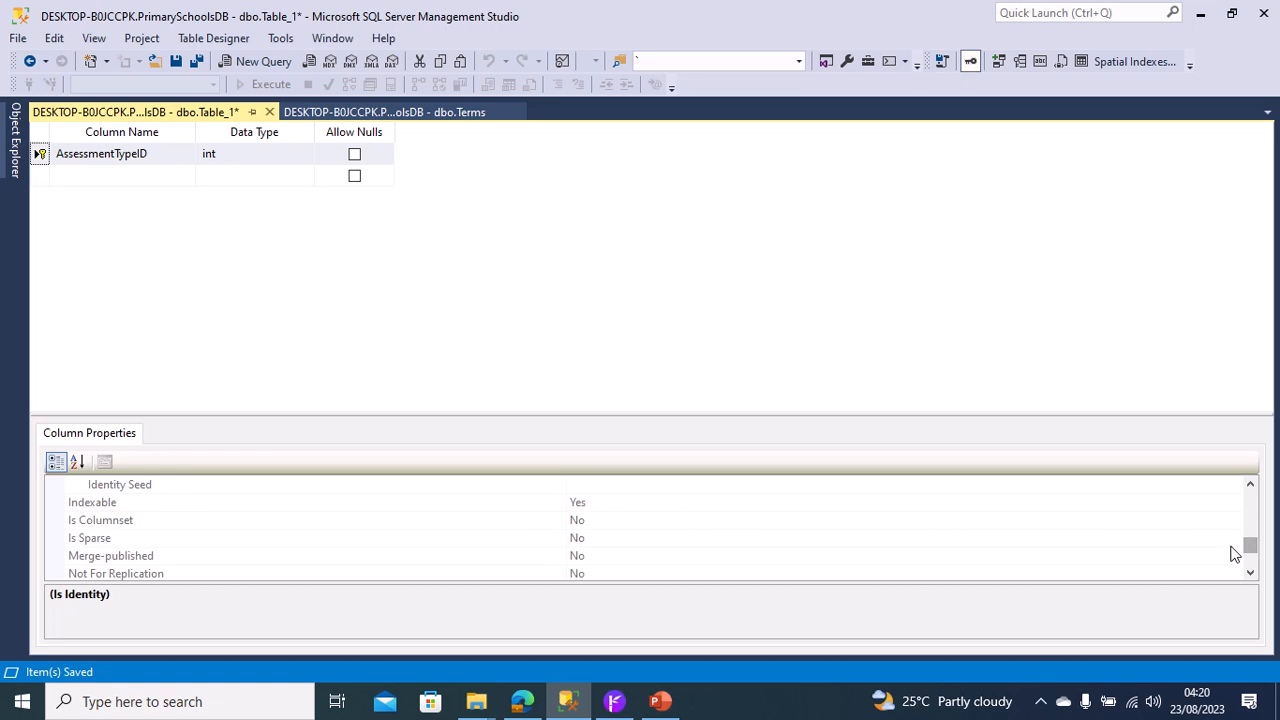
click(1250, 484)
click(1250, 484)
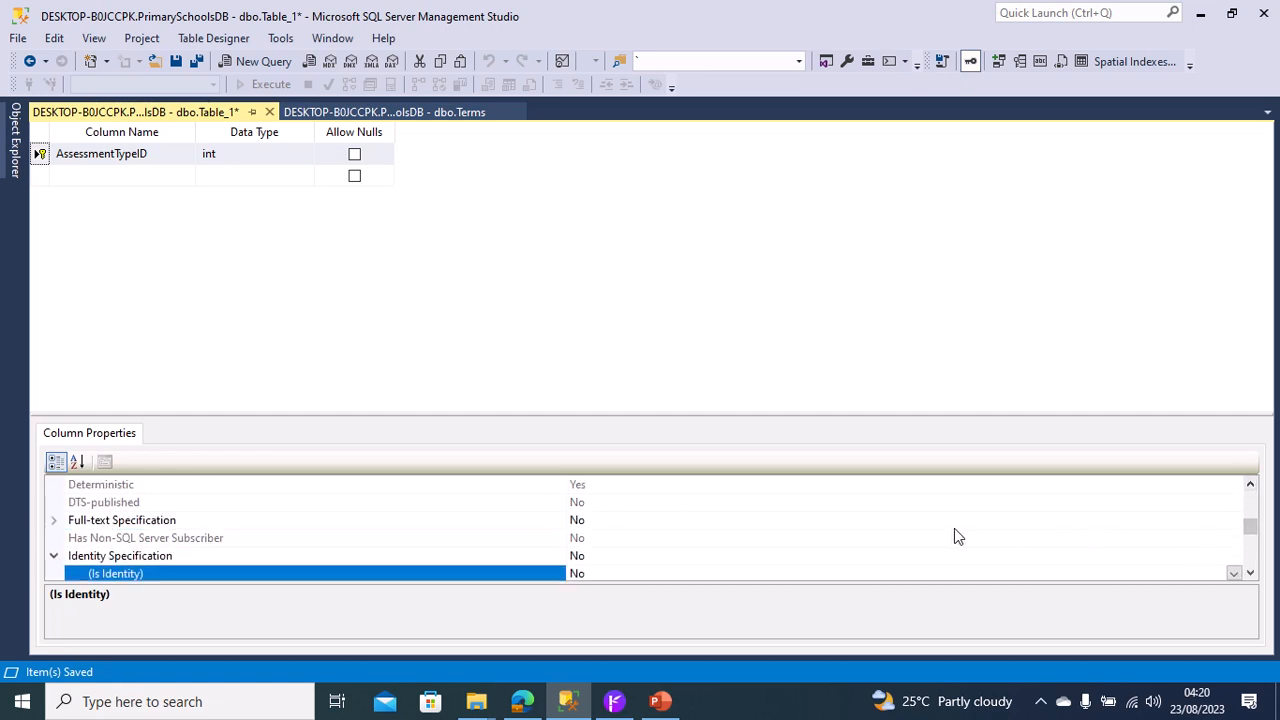
click(1250, 572)
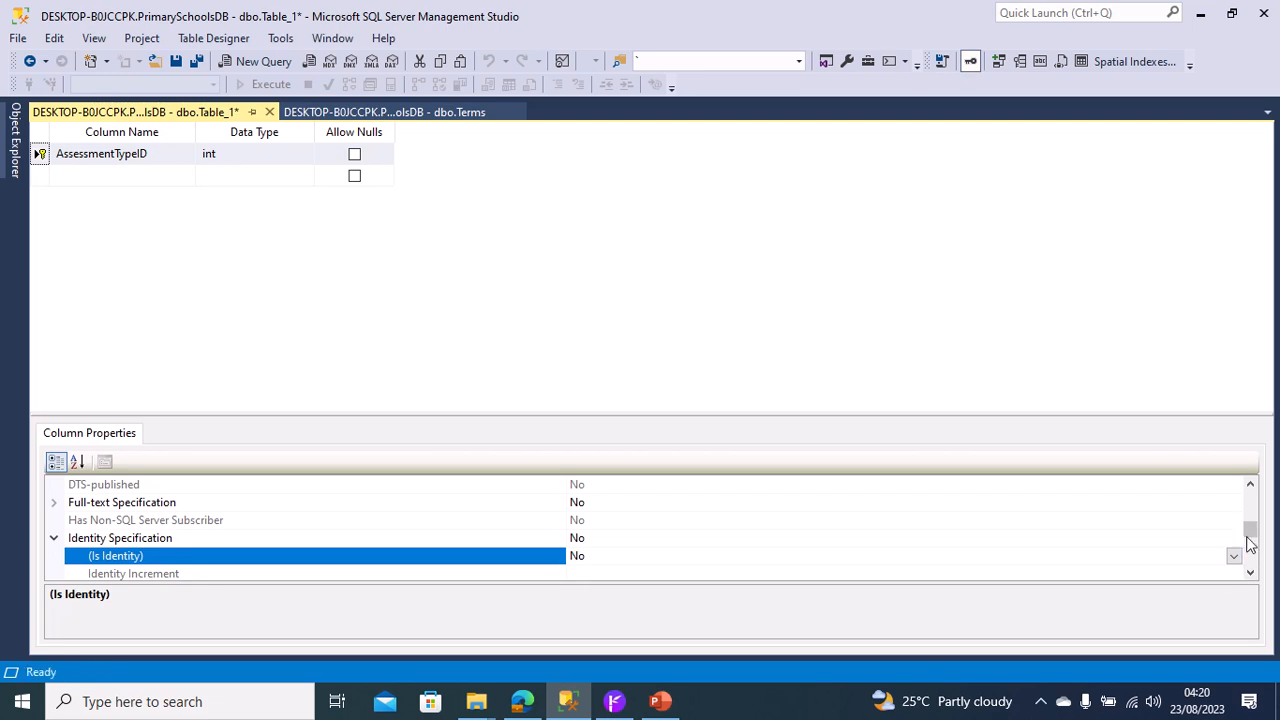
click(1234, 556)
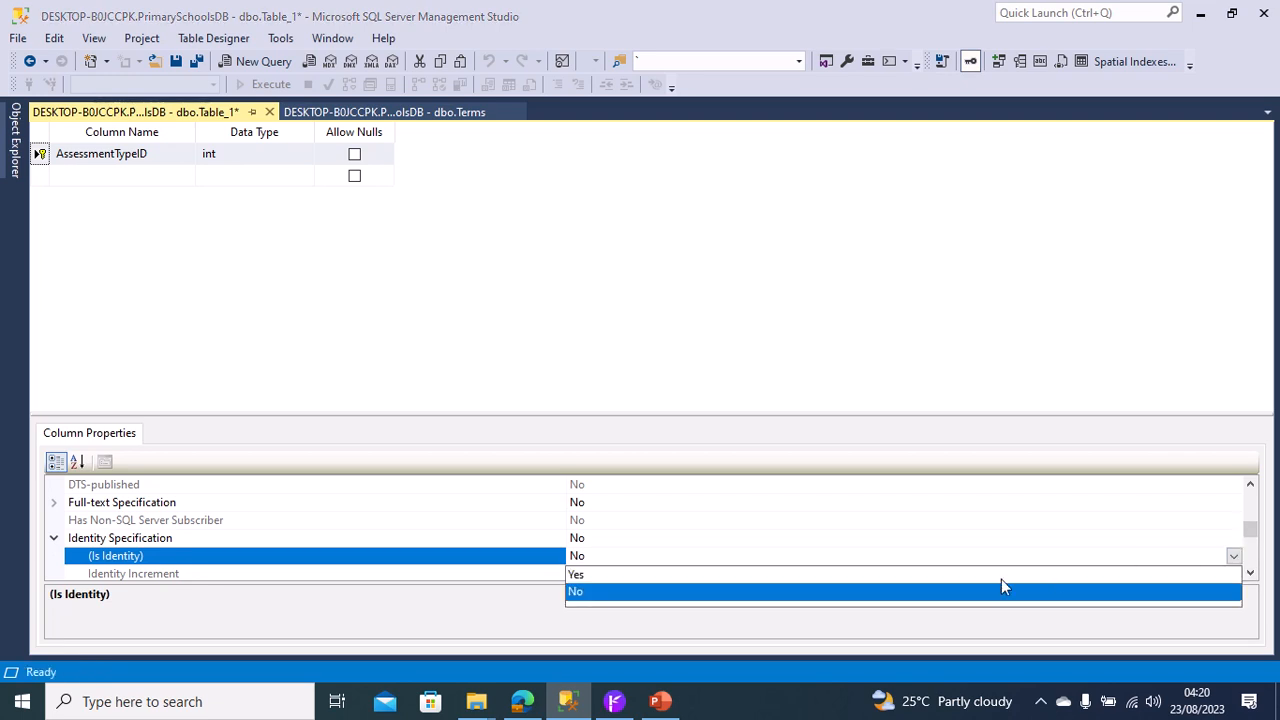
key(Up)
key(Return)
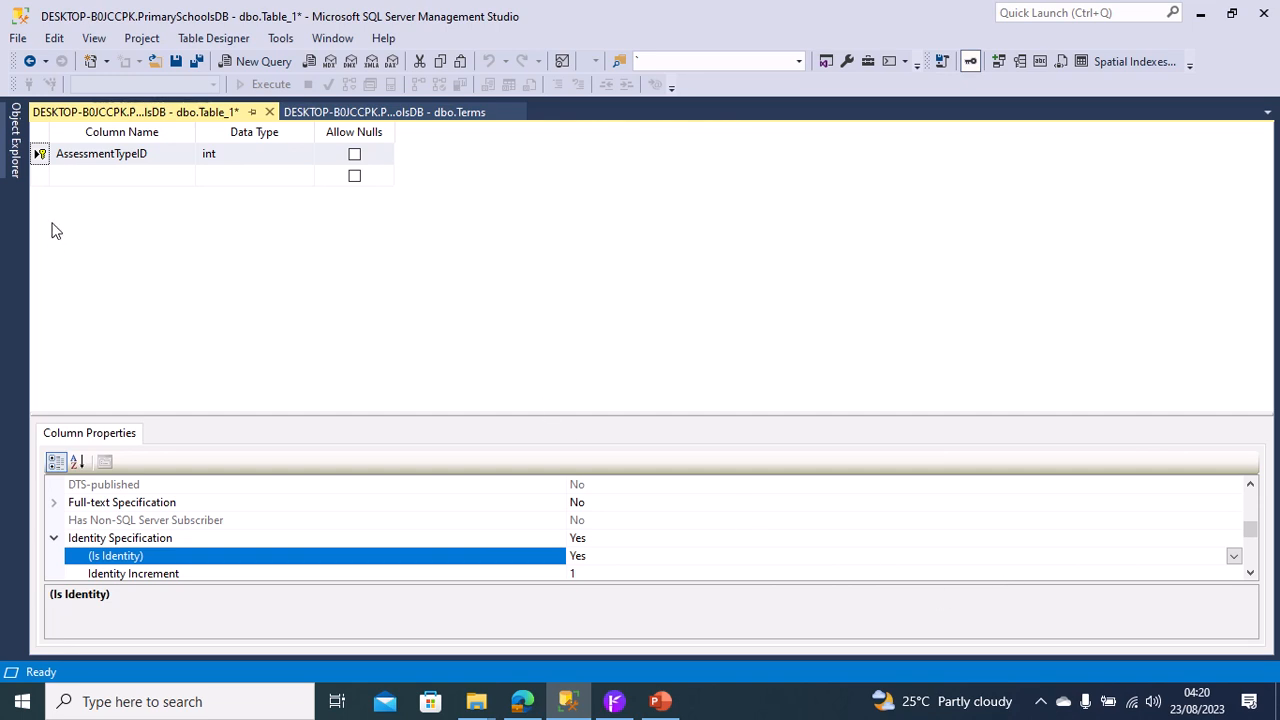
Add a second column named AssessmentTypeName with data type nvarchar(50) that does not allow nulls.
click(117, 177)
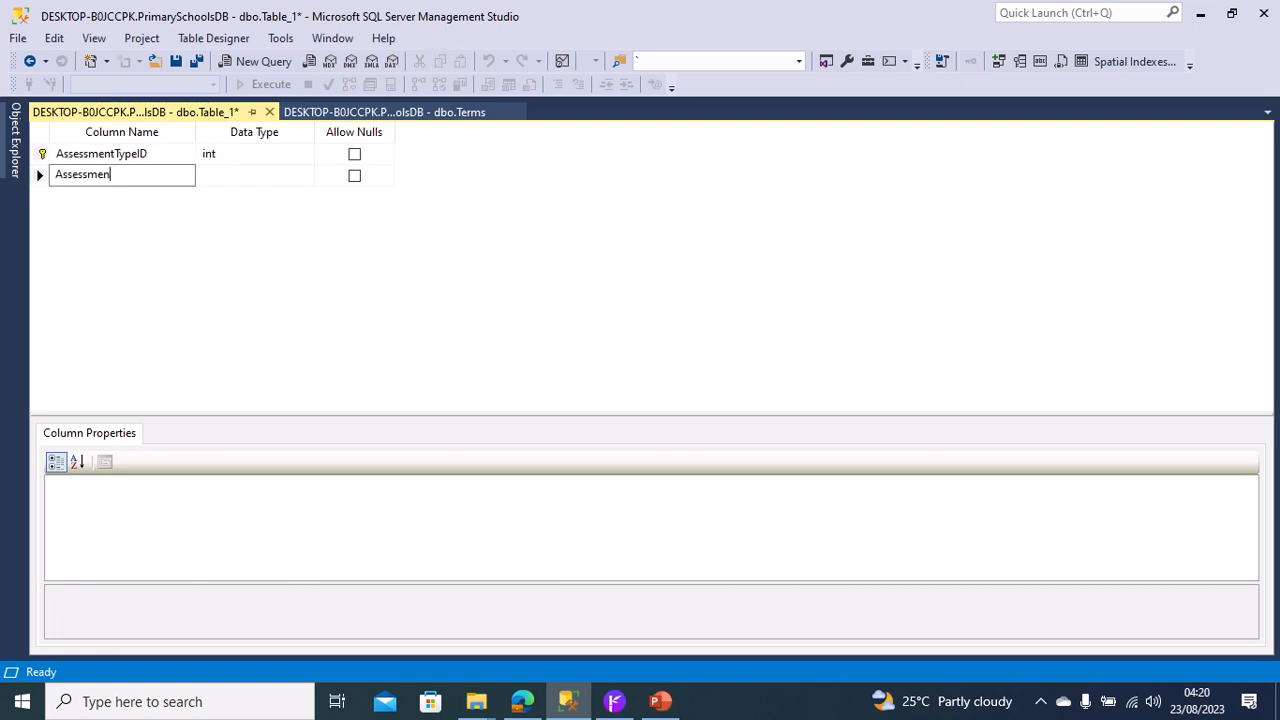
text(AssessmentTypeName)
key(Tab)
text(nv)
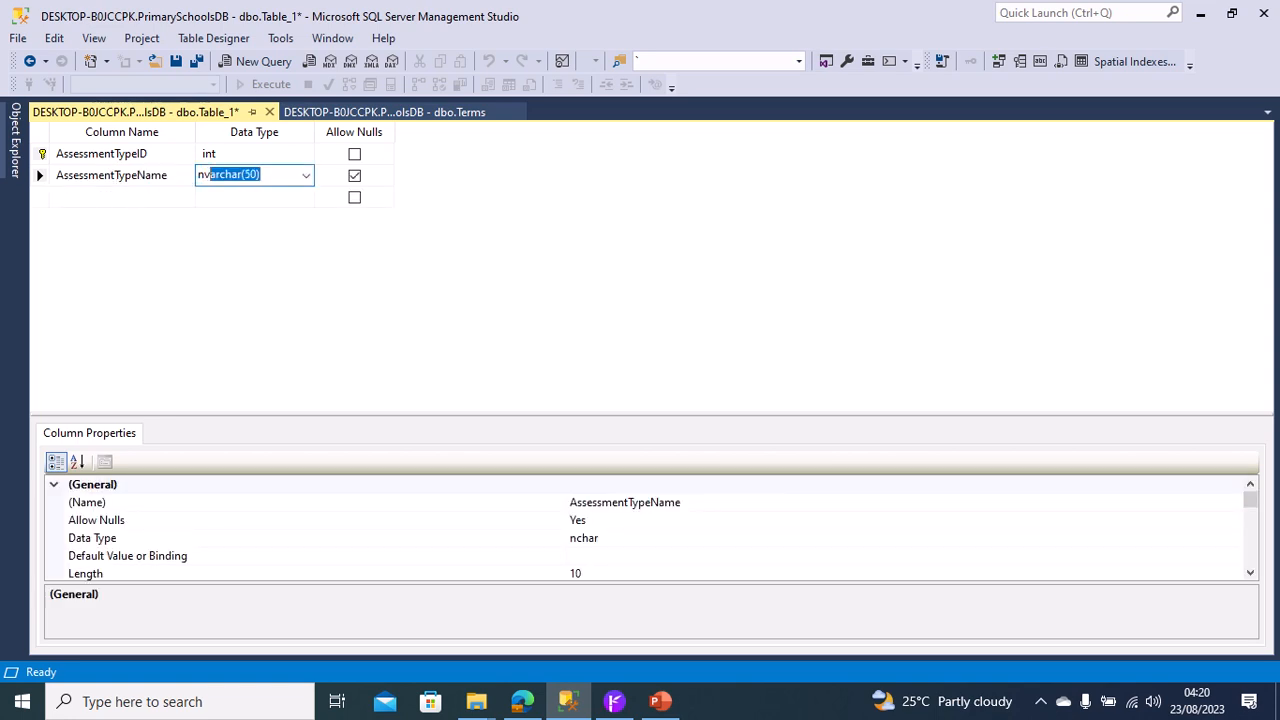
click(354, 176)
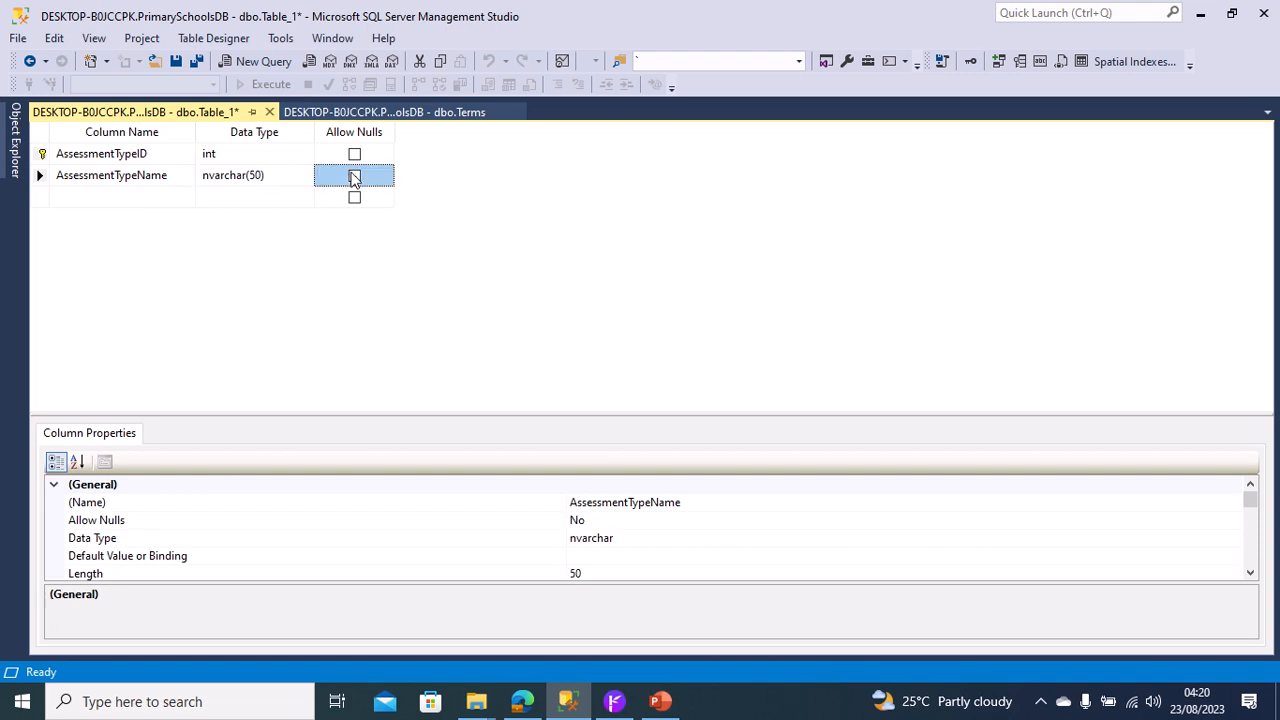
Save the new table under the name AssessmentTypes.
right_click(223, 107)
click(266, 118)
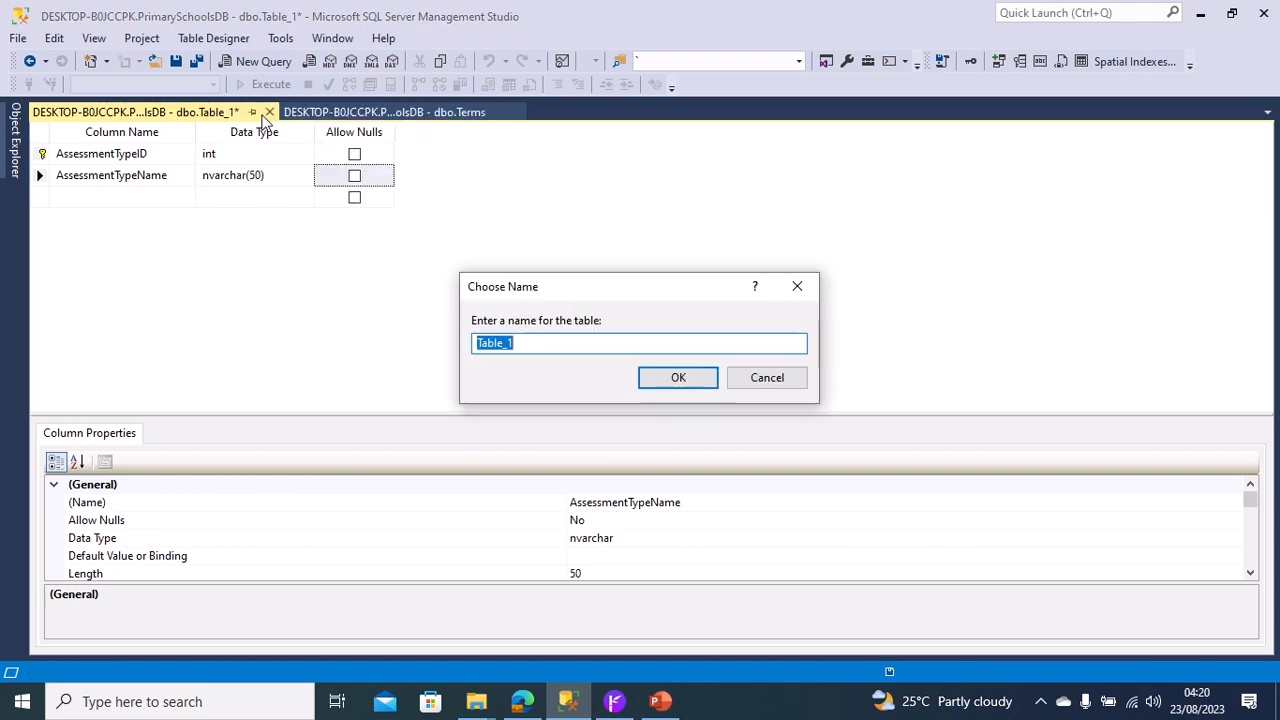
text(Assess)
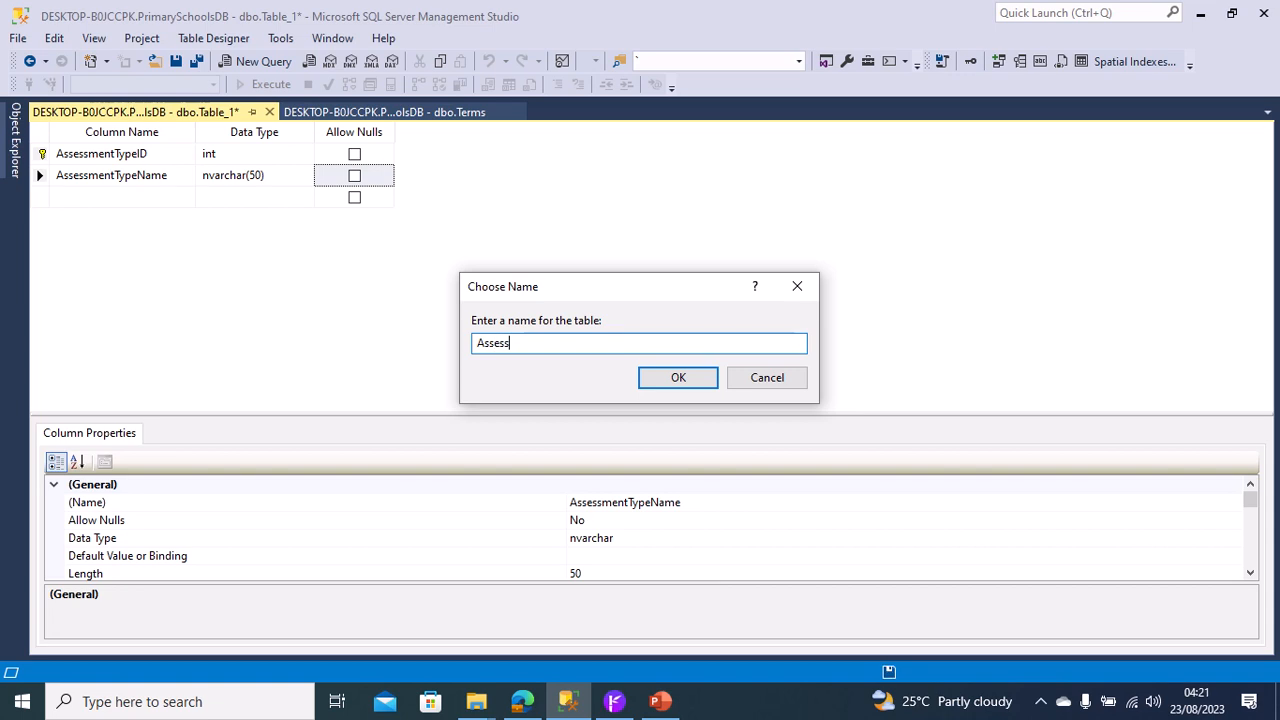
text(mentTypes)
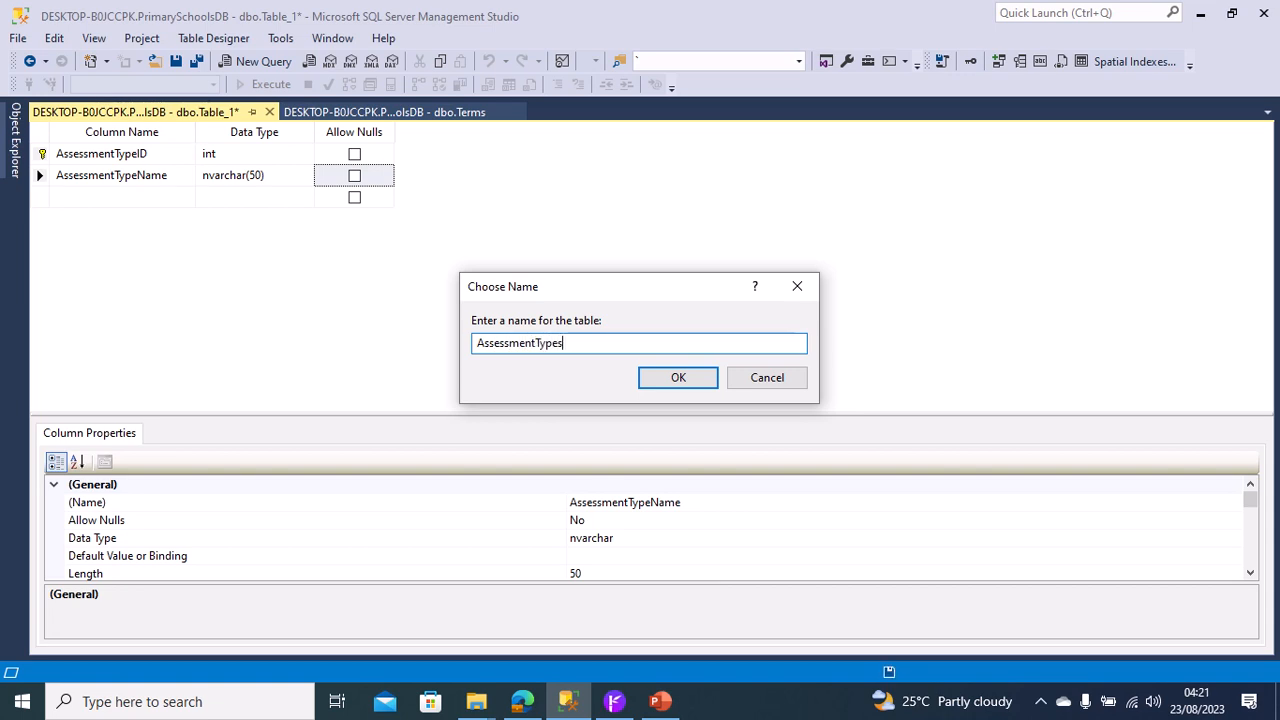
click(660, 378)
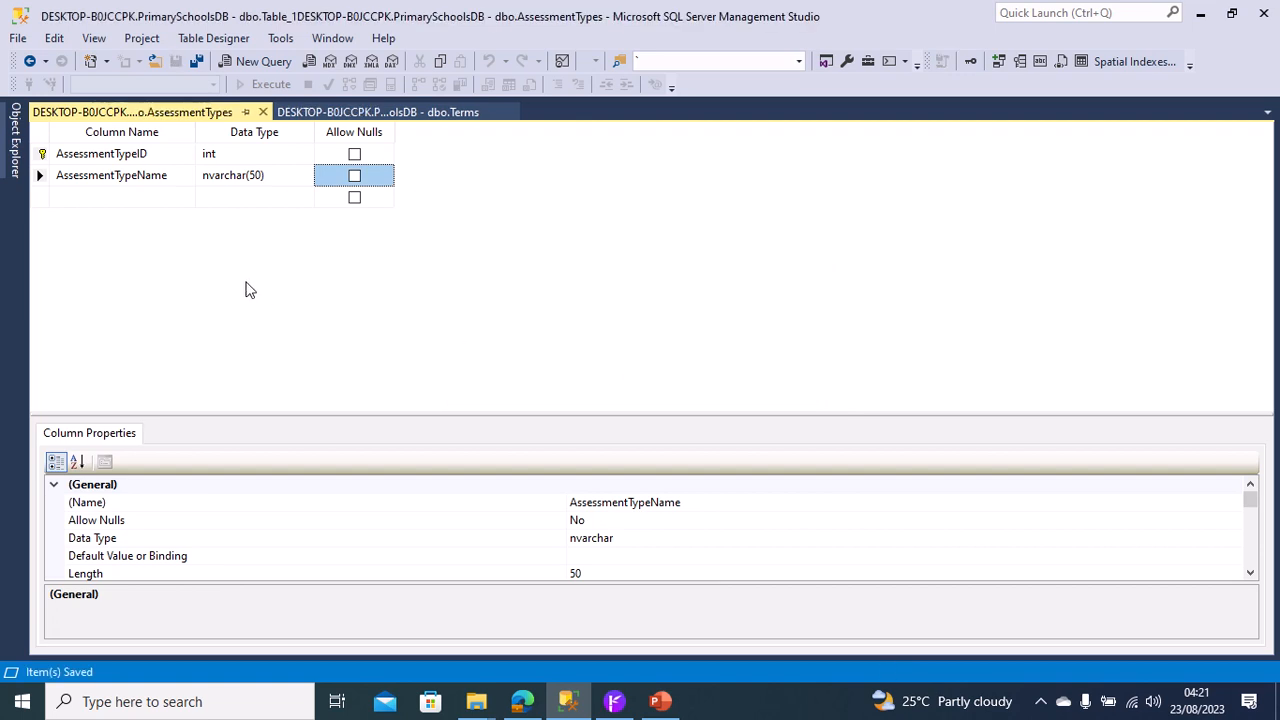
Add a new index/key to the AssessmentTypes table and set its type to Unique Key.
click(40, 176)
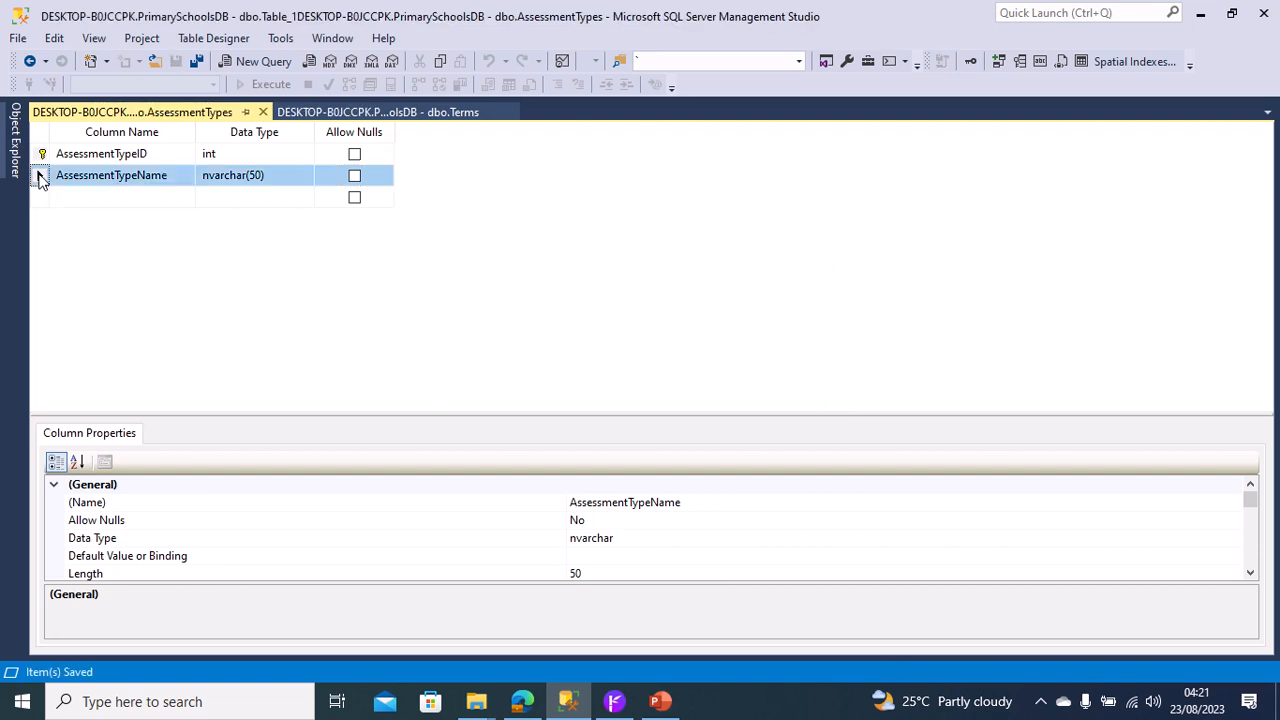
right_click(40, 177)
click(108, 273)
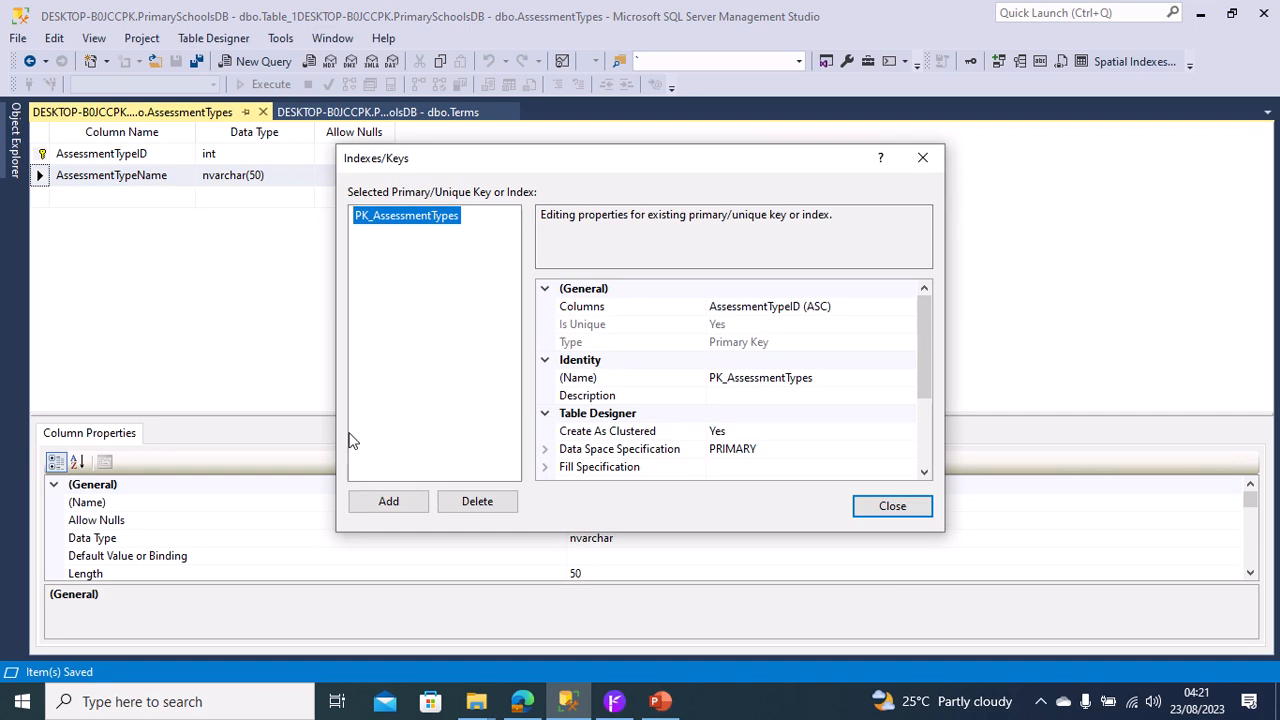
click(388, 501)
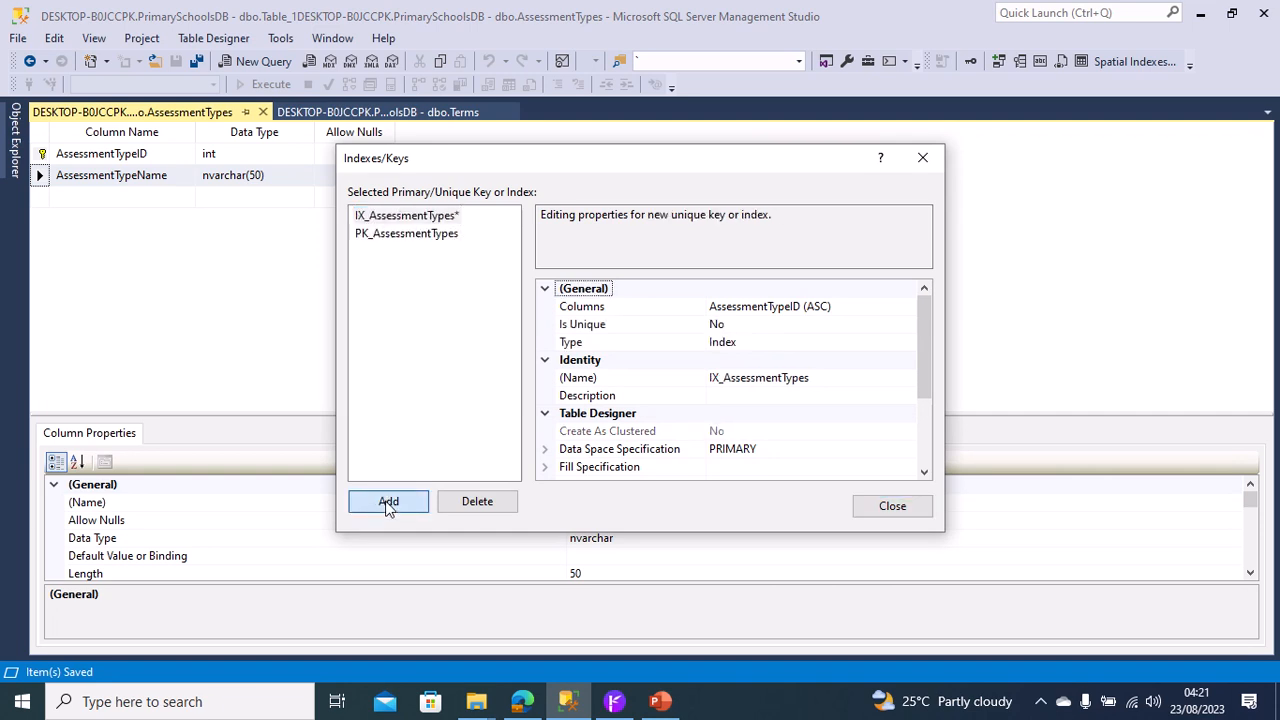
click(760, 346)
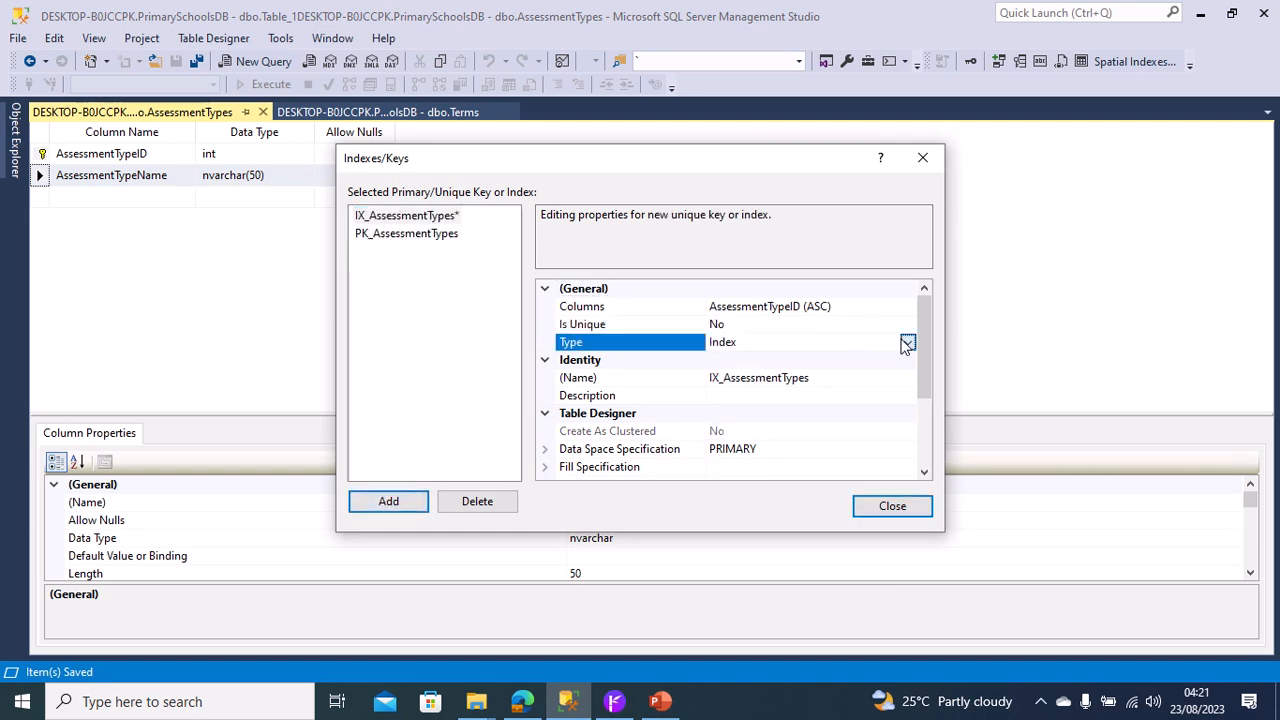
click(906, 343)
click(789, 361)
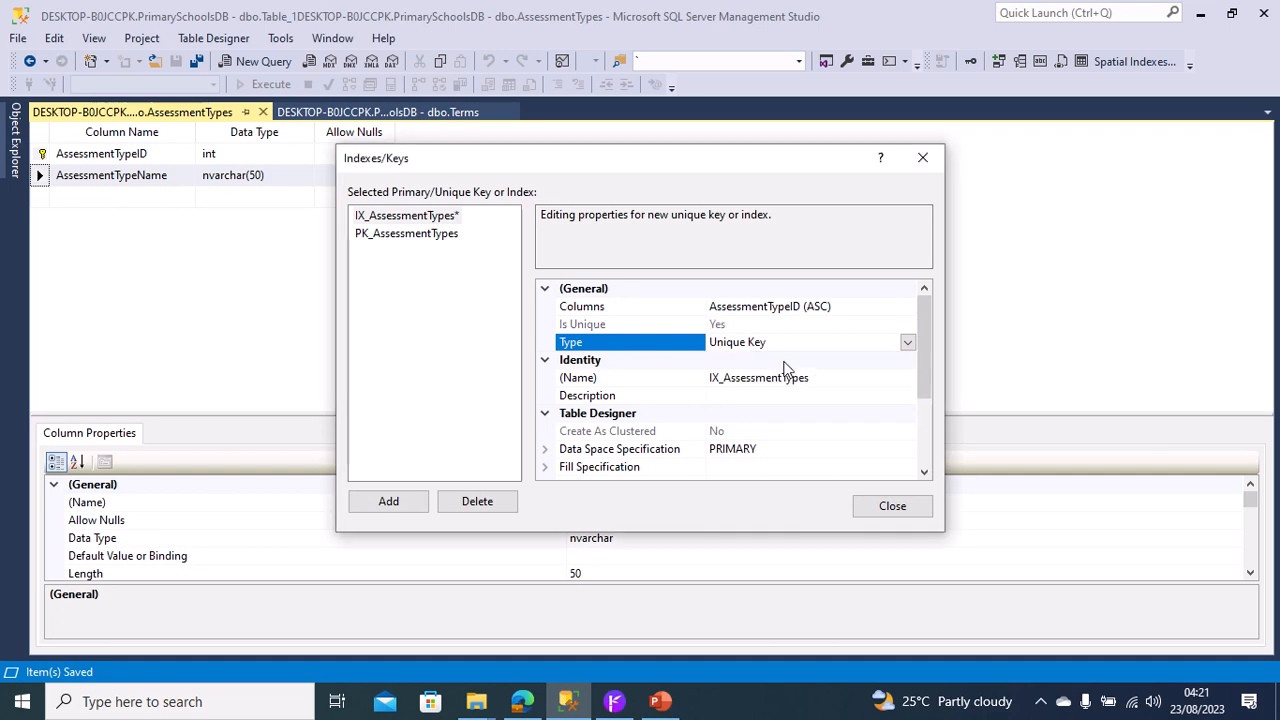
Assign the AssessmentTypeName column to the unique key in place of AssessmentTypeID, and save the AssessmentTypes table.
click(858, 306)
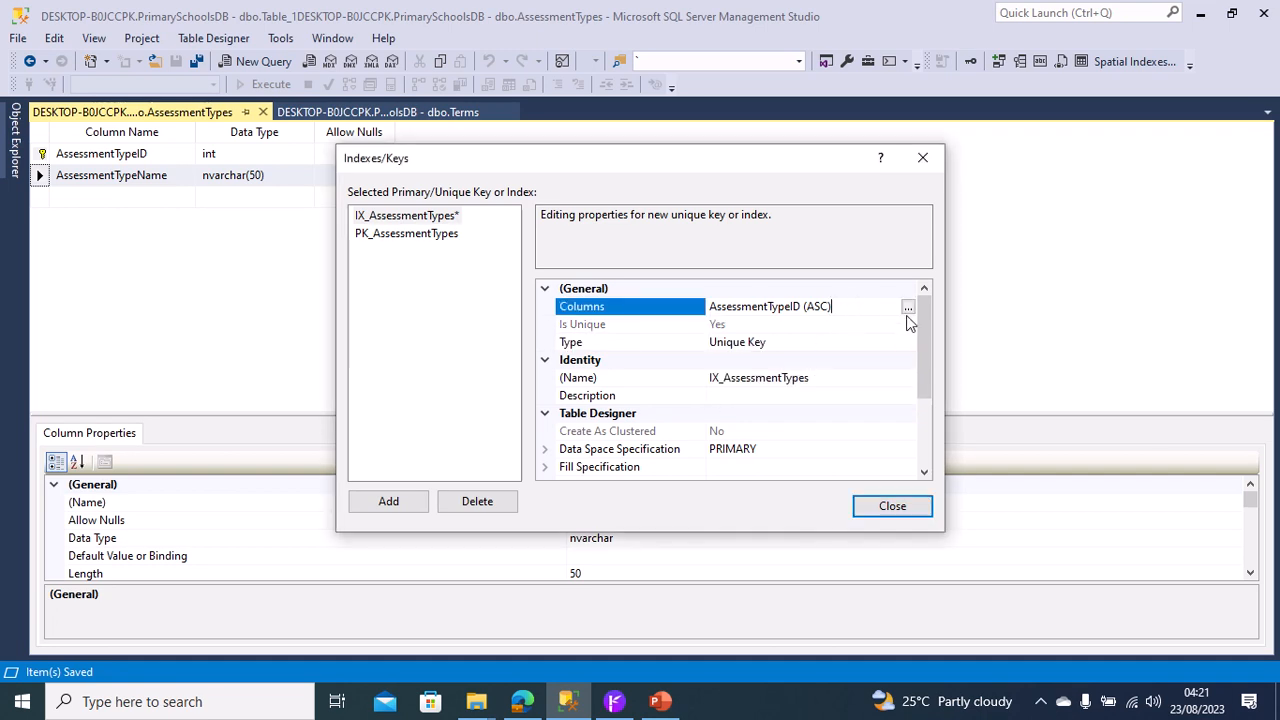
click(908, 307)
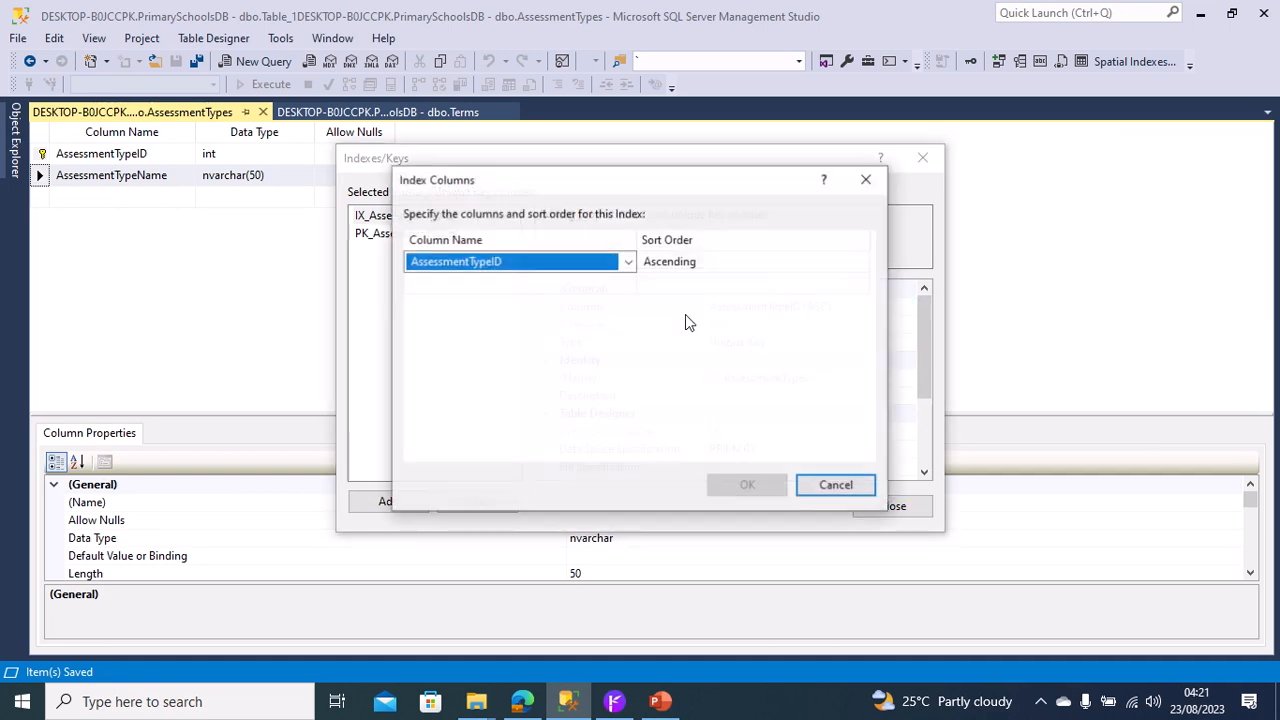
click(628, 262)
click(577, 314)
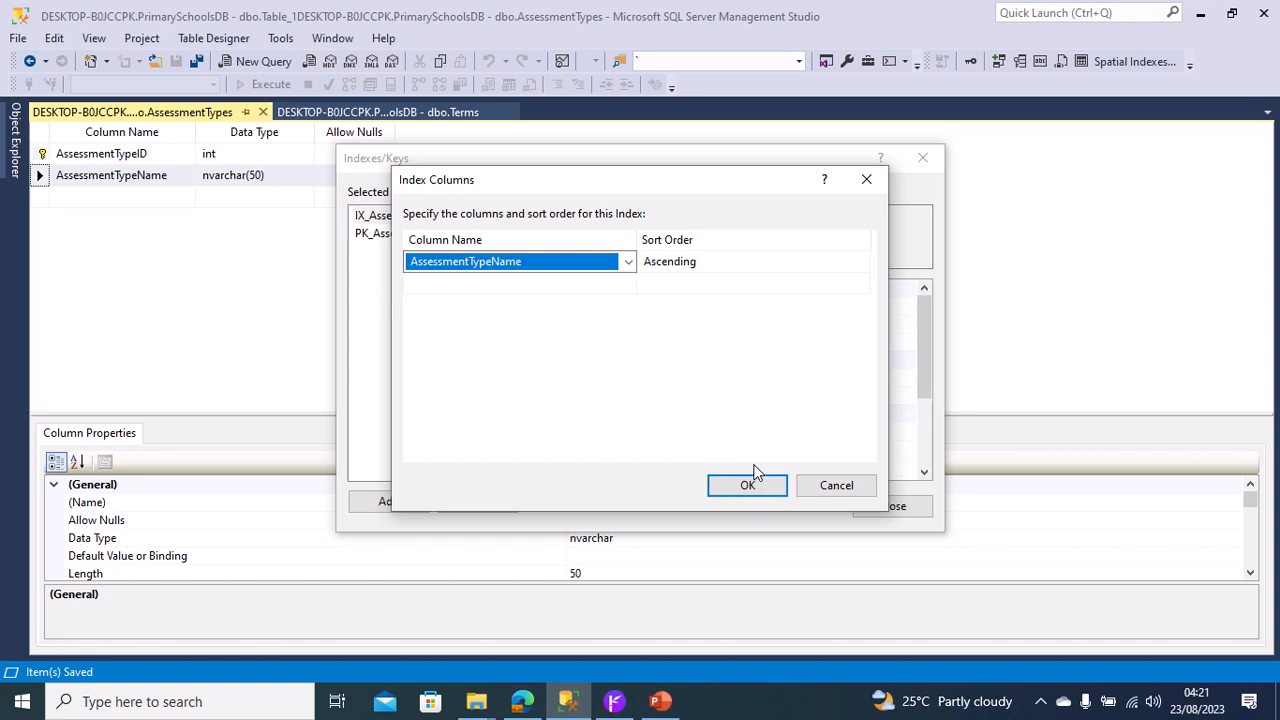
click(750, 485)
click(891, 506)
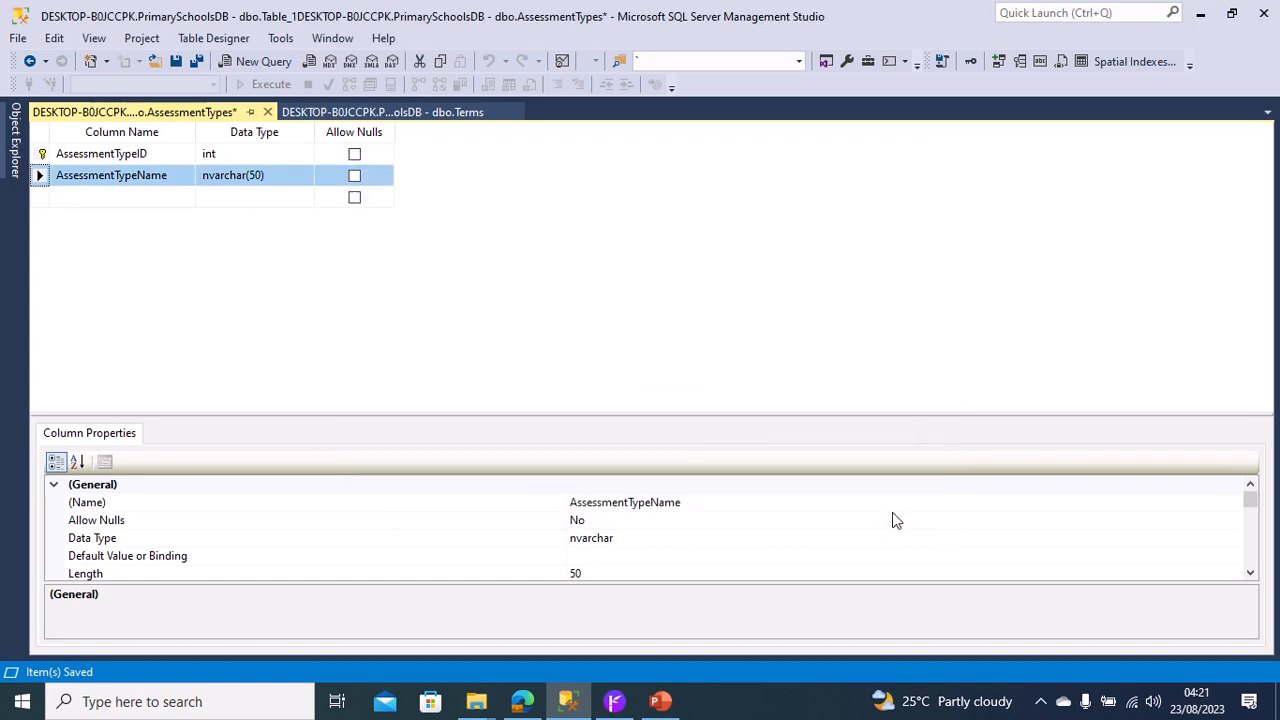
right_click(172, 117)
click(210, 124)
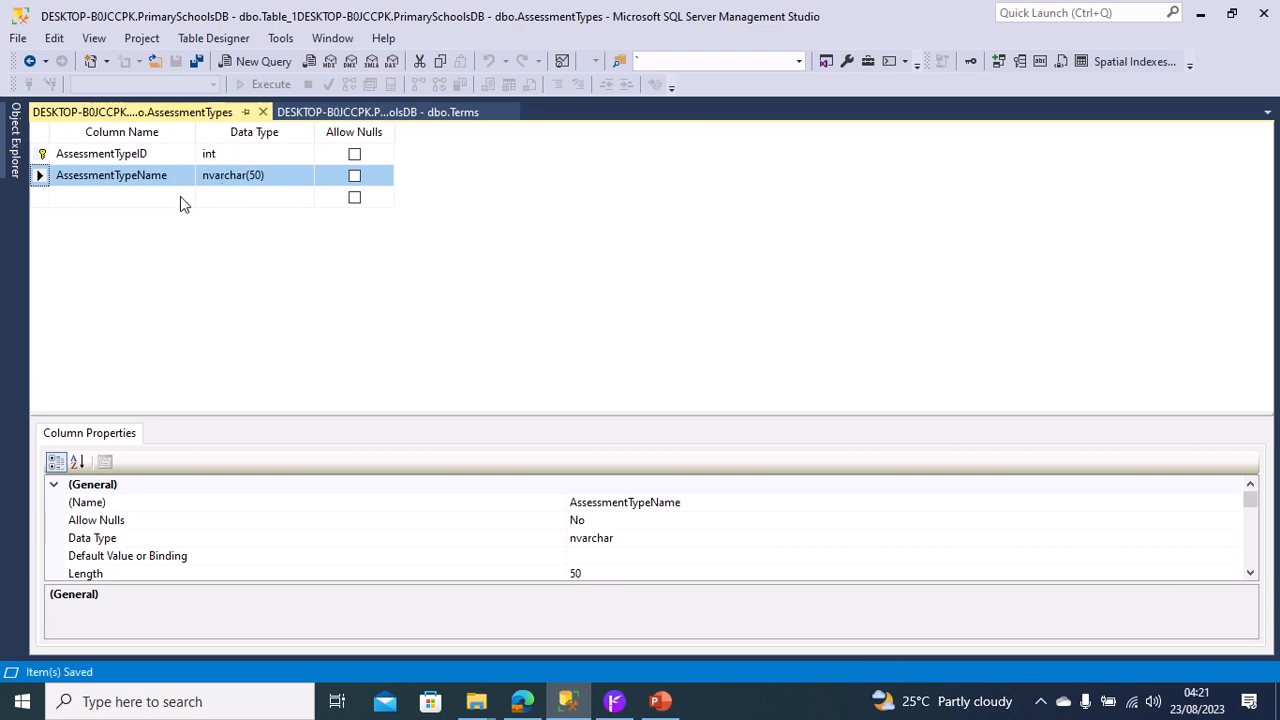
Create a further new standard table in the PrimarySchoolsDB database for the assessment setup.
click(15, 150)
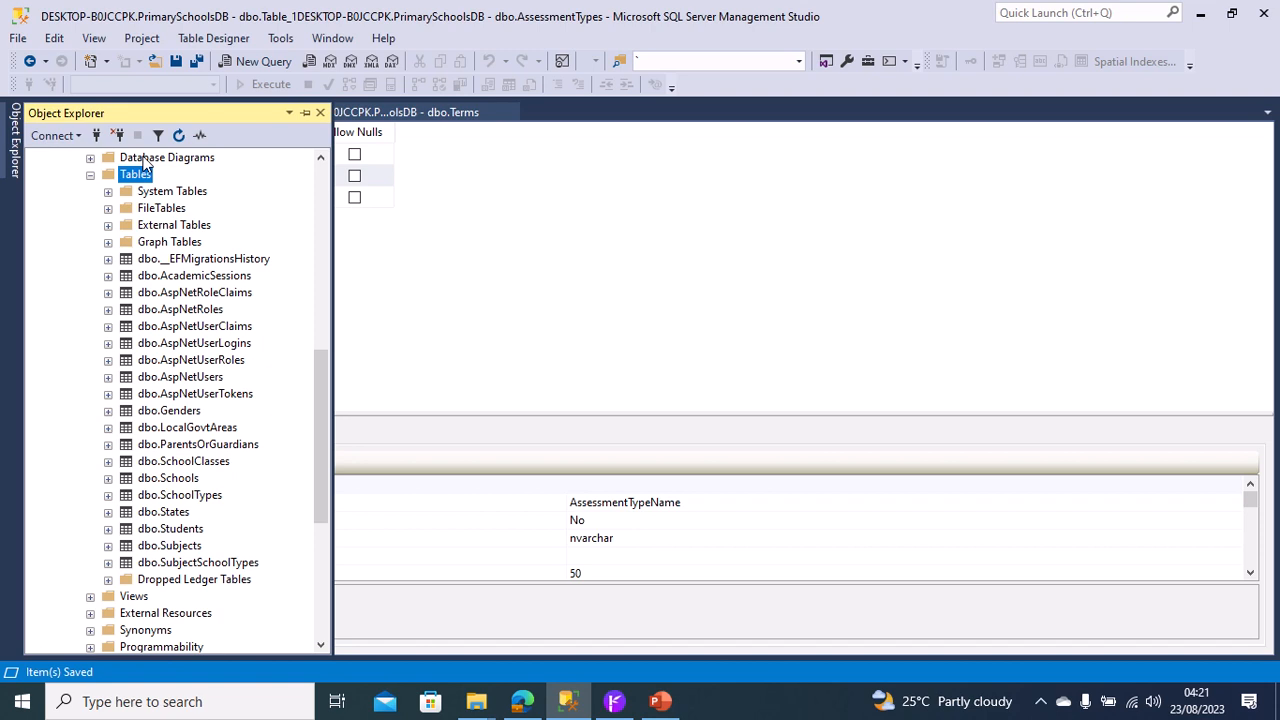
right_click(140, 177)
mouse_move(212, 194)
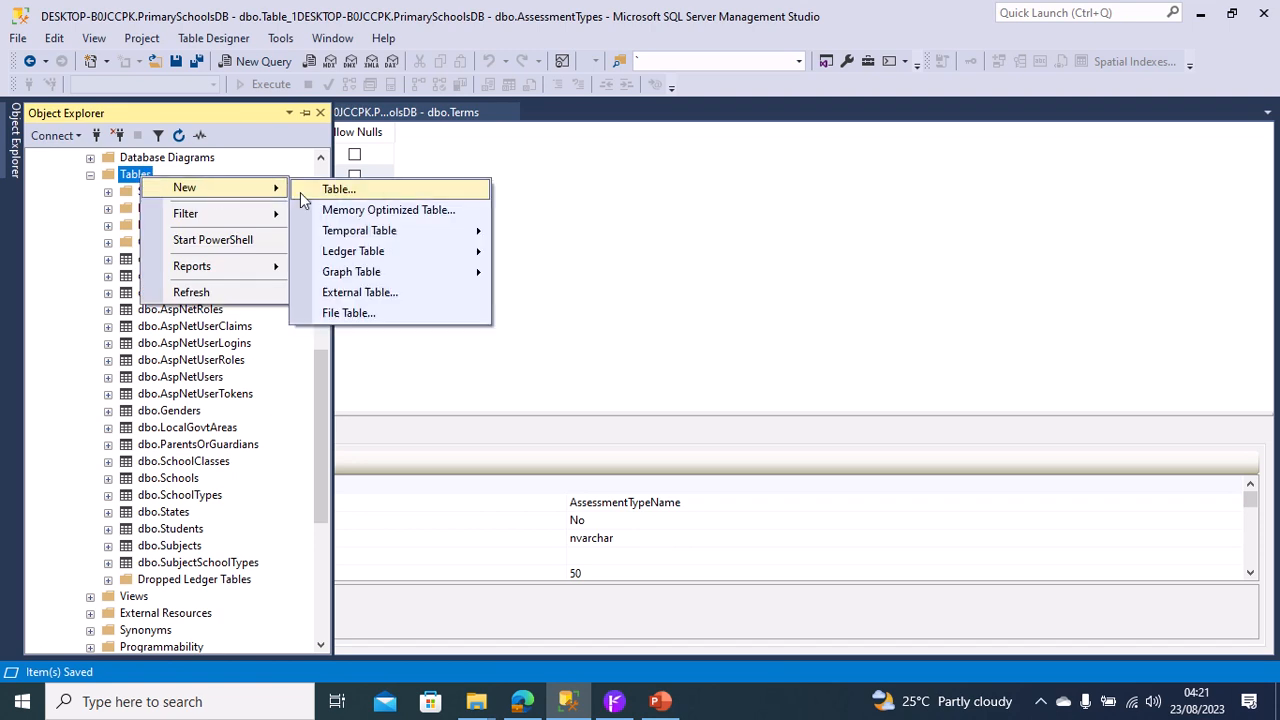
click(367, 192)
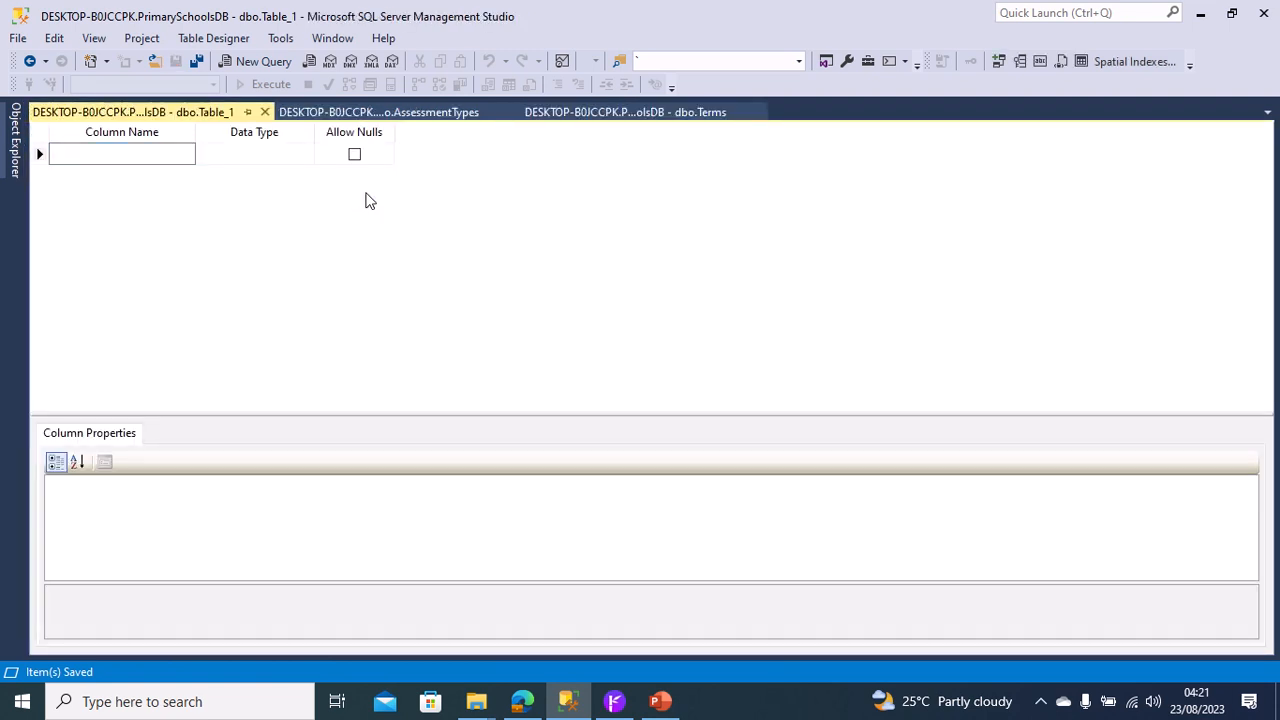
Define the new table's first column as AssessmentSetupID with data type bigint and make it the primary key.
text(Assess)
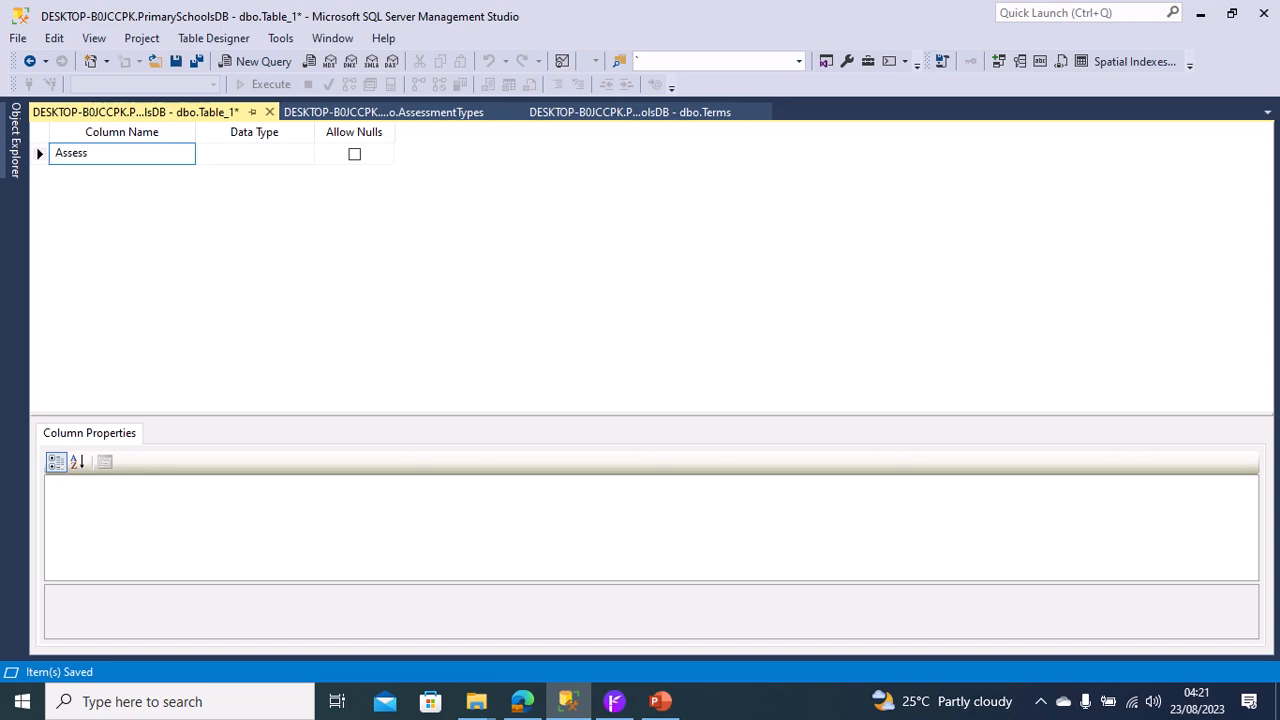
text(mentSetupID)
key(Tab)
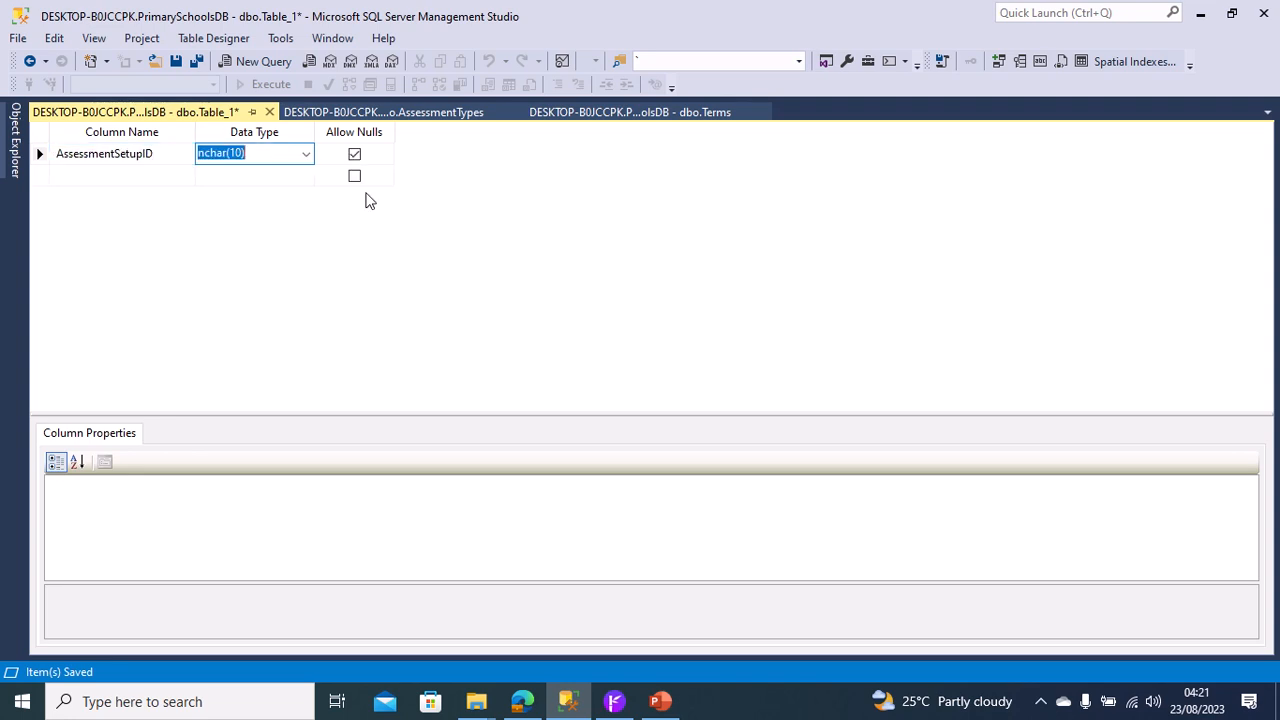
text(bigint)
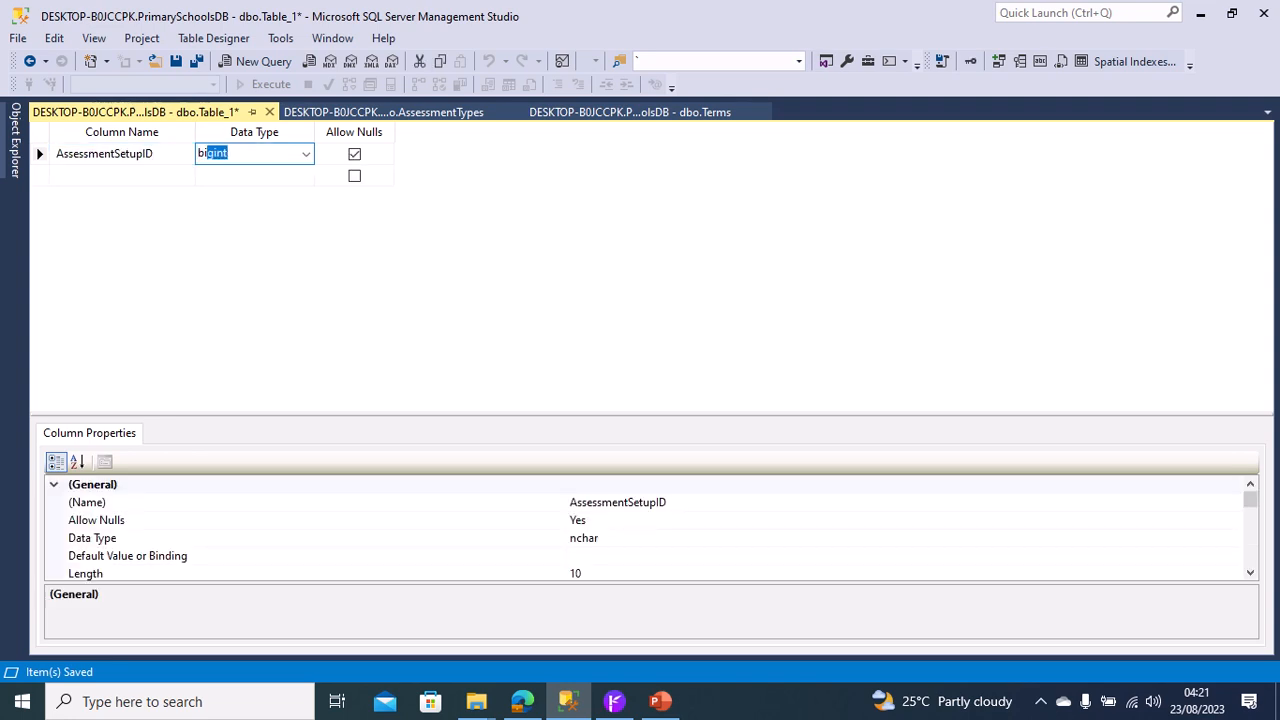
right_click(40, 152)
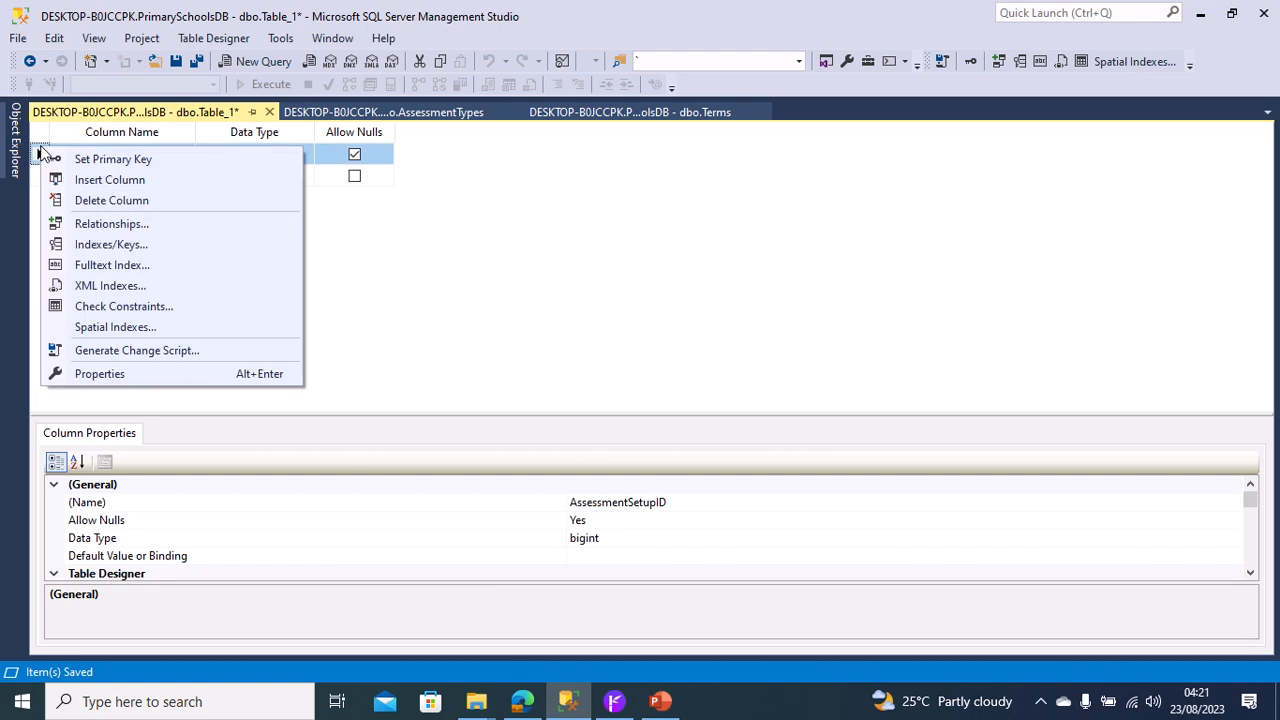
click(90, 159)
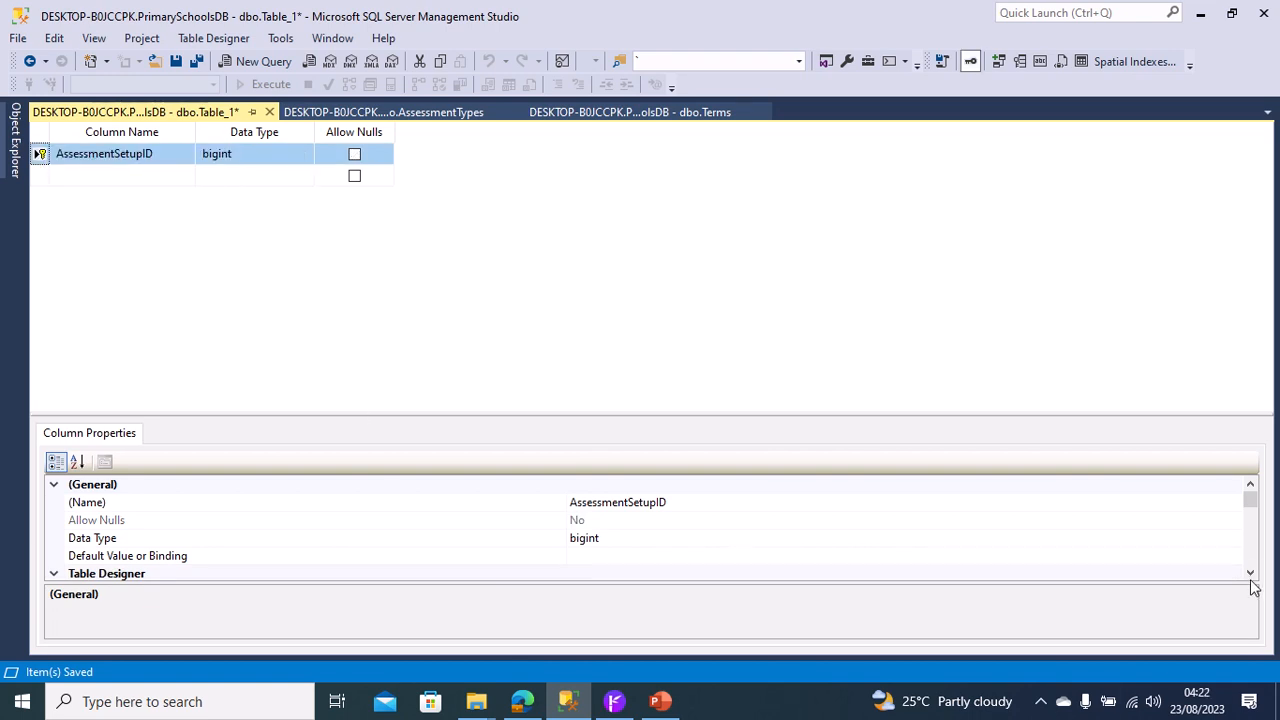
Make AssessmentSetupID an identity column by setting Is Identity to Yes in its Identity Specification.
drag(1251, 579, 1251, 579)
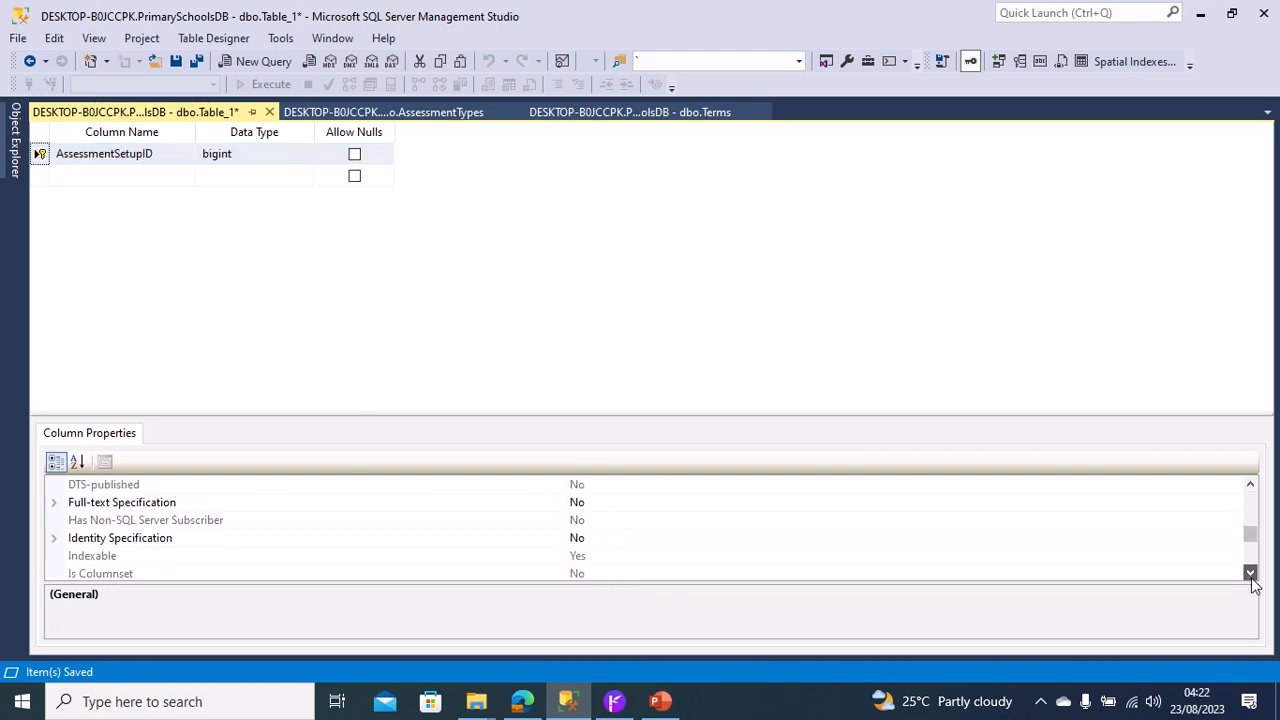
click(54, 540)
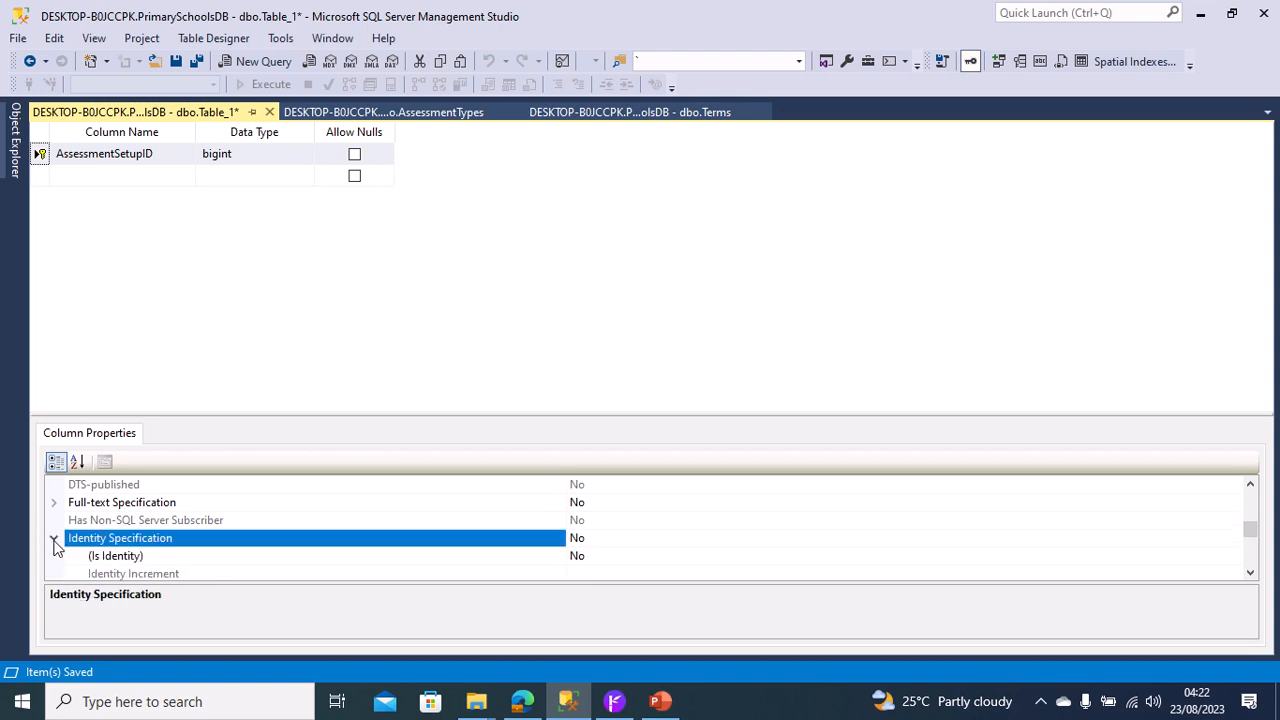
click(611, 555)
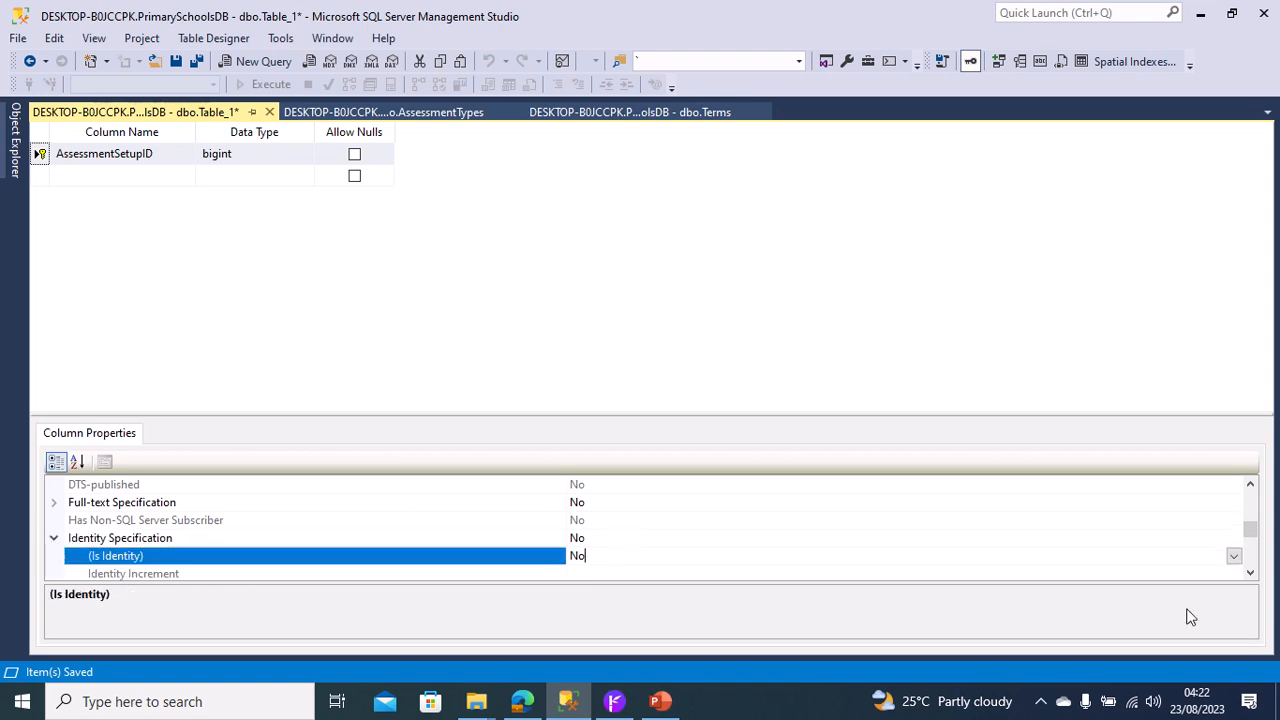
click(1234, 557)
click(1146, 575)
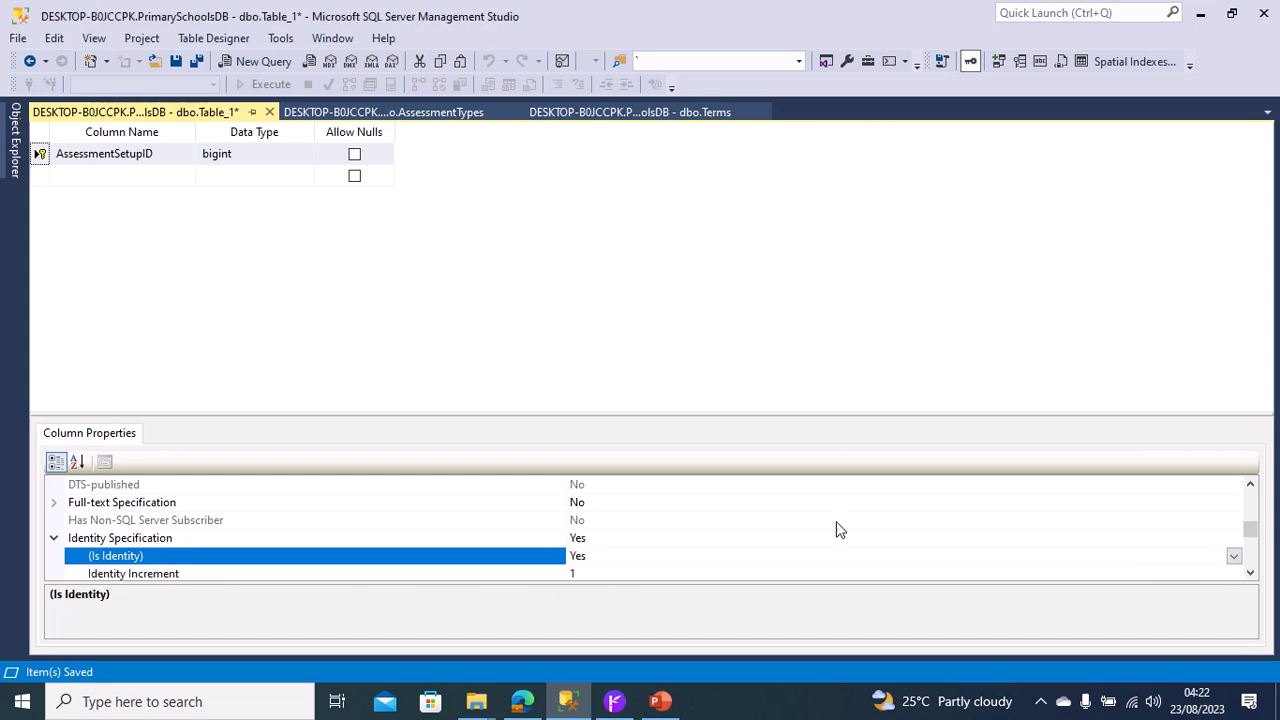
Add a column named AssessmentTypeID with data type int and disallow nulls.
click(72, 175)
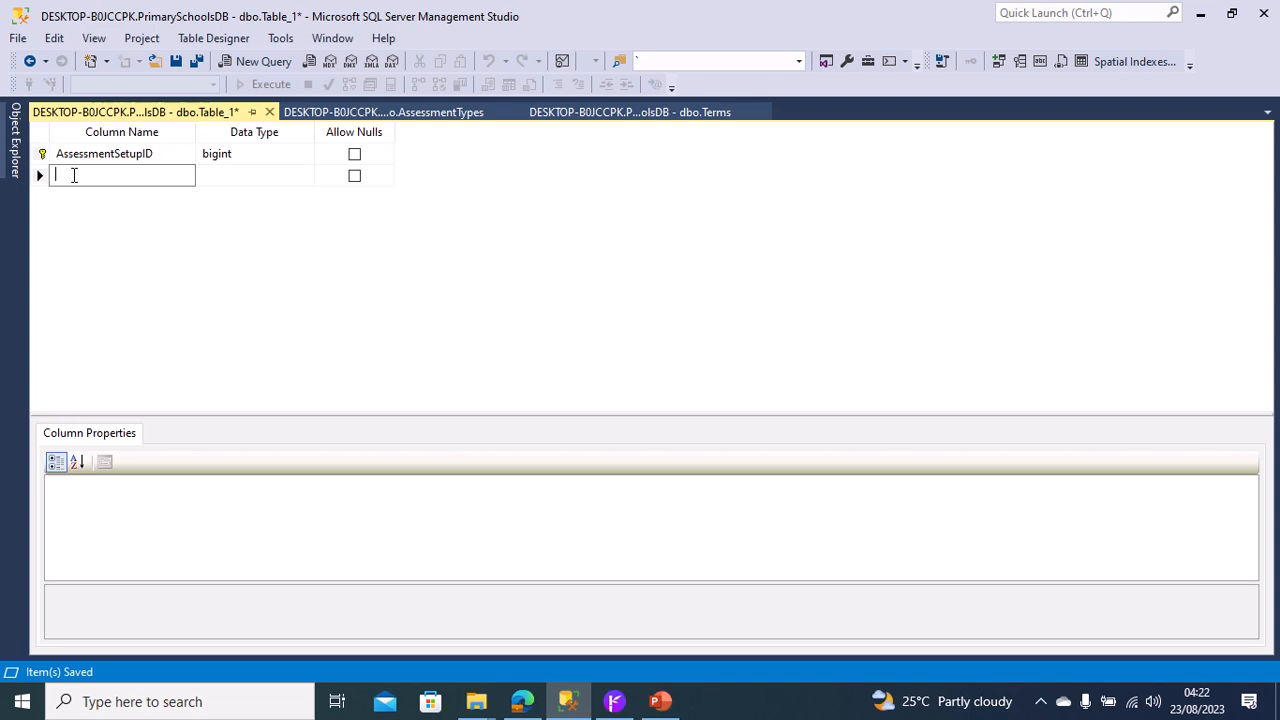
text(AssessmentTypeID)
key(Tab)
text(int)
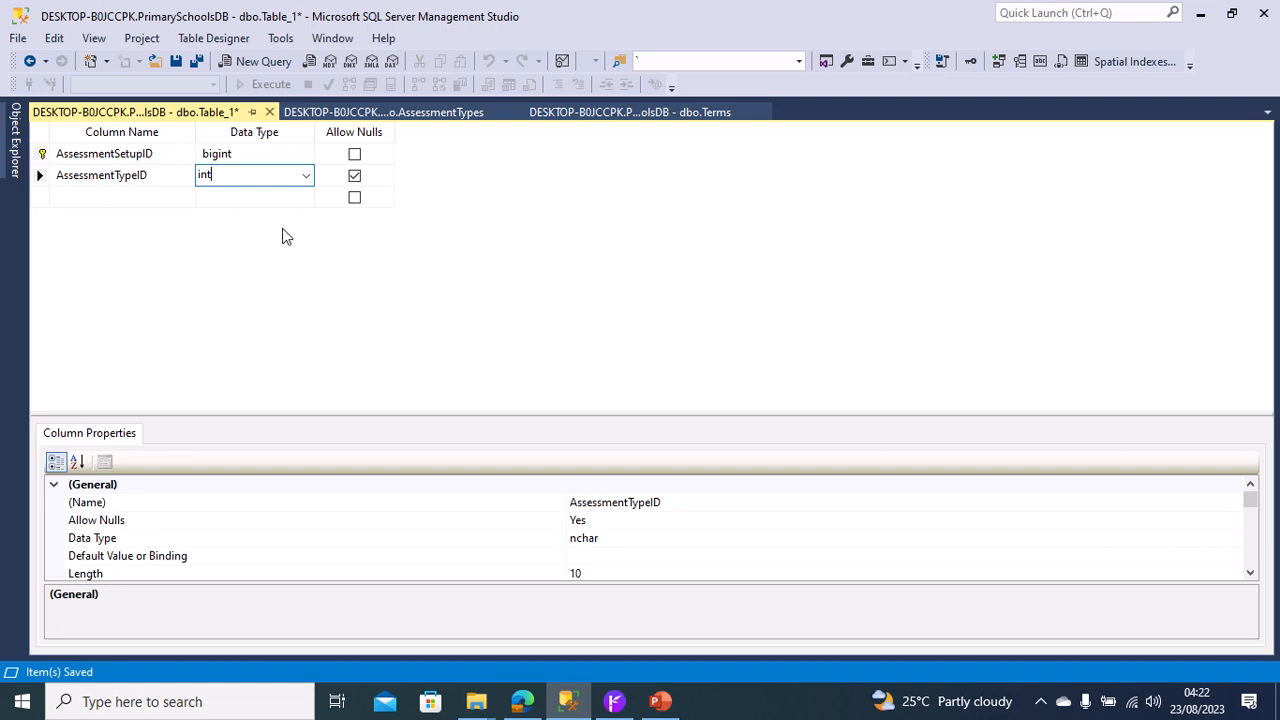
click(352, 176)
Add a third column named AcademicSessionID below AssessmentTypeID.
click(63, 200)
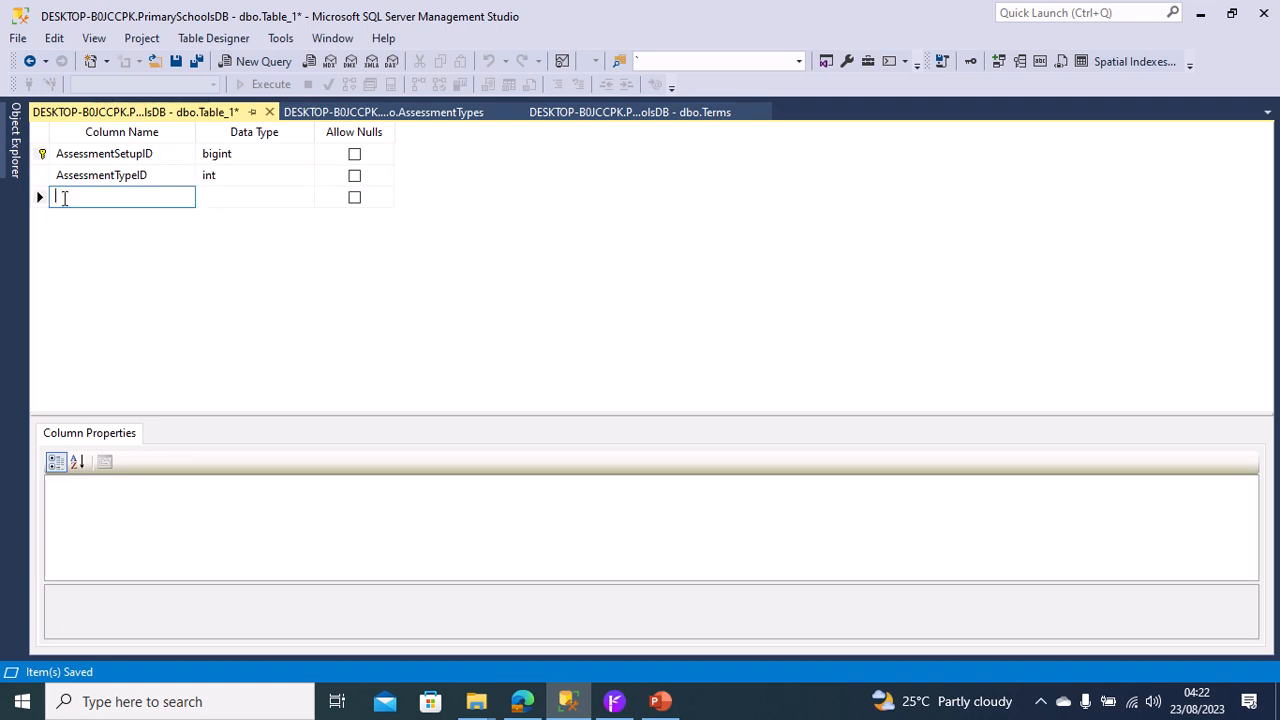
text(AcademicSessionID)
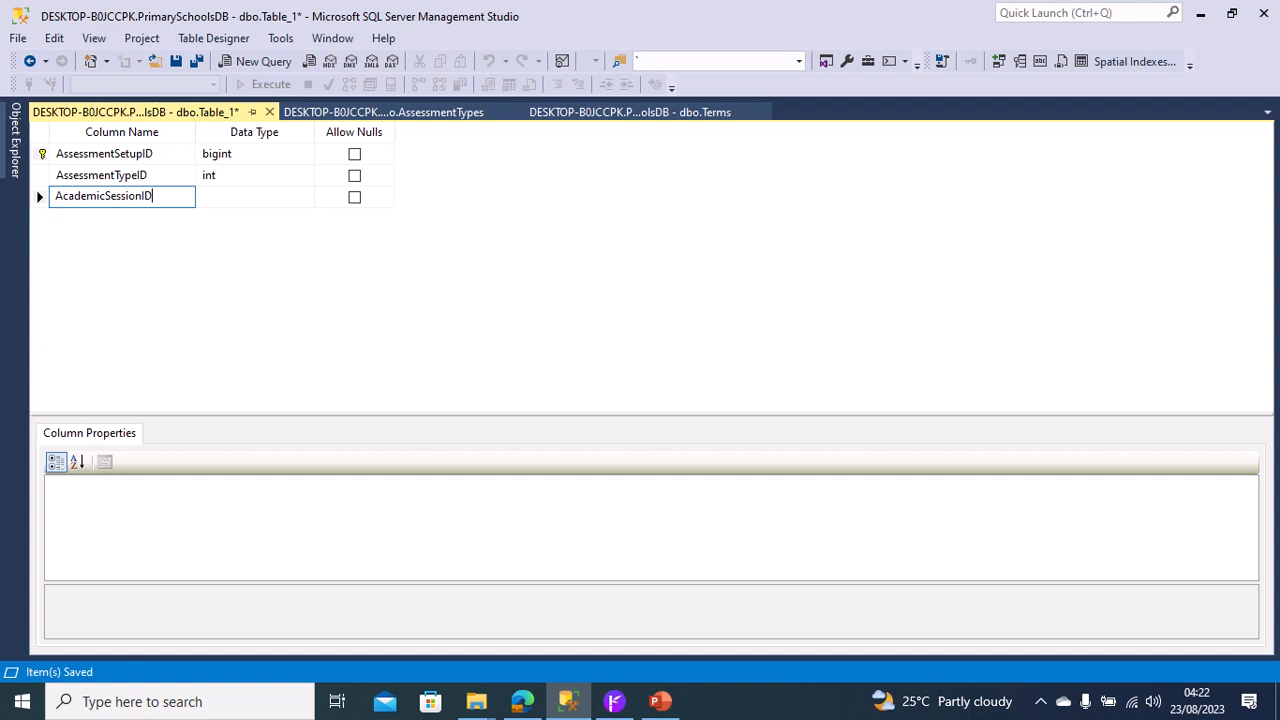
key(Tab)
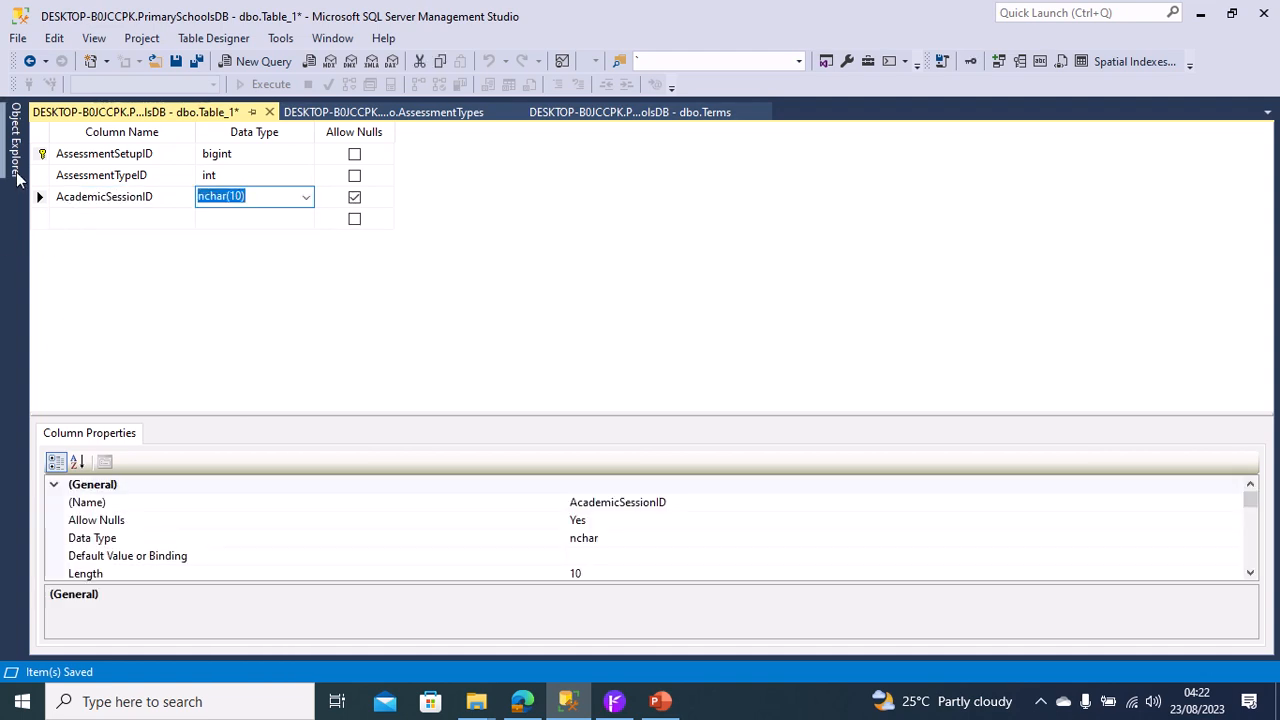
Check the key column's type in the AcademicSessions table, and set AcademicSessionID to int with nulls disallowed.
mouse_move(18, 175)
click(108, 280)
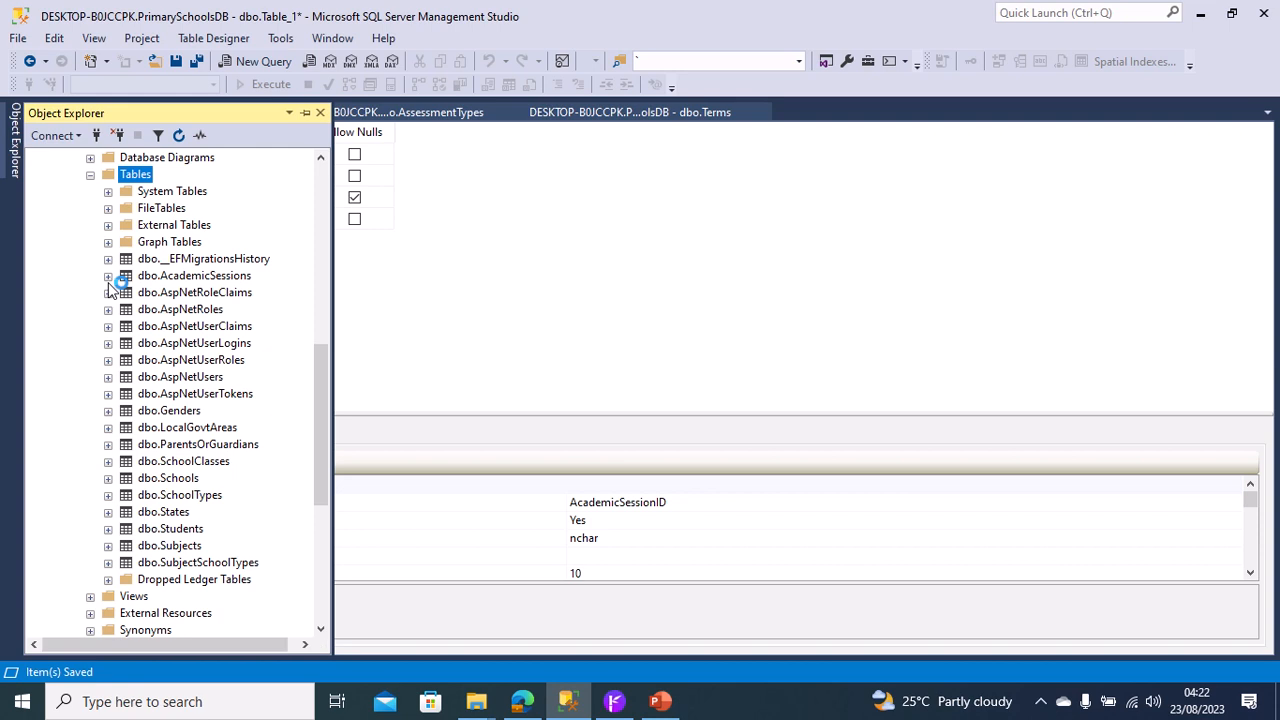
click(125, 292)
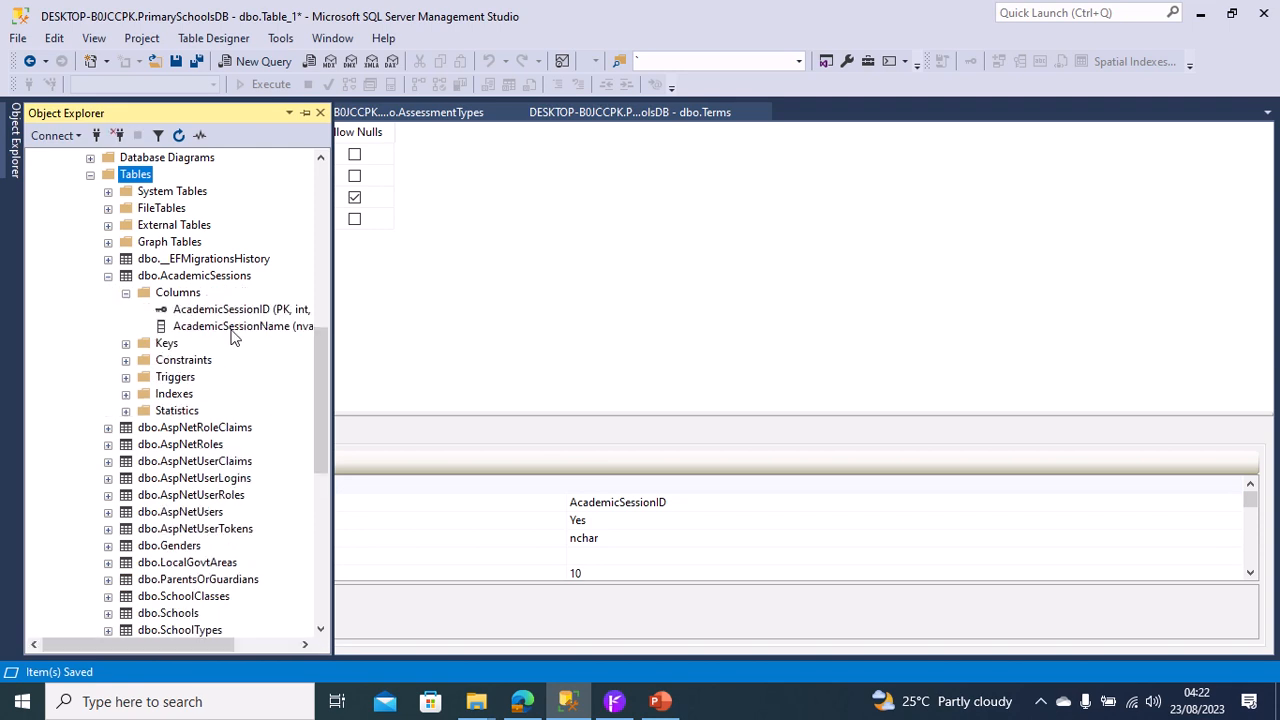
click(389, 289)
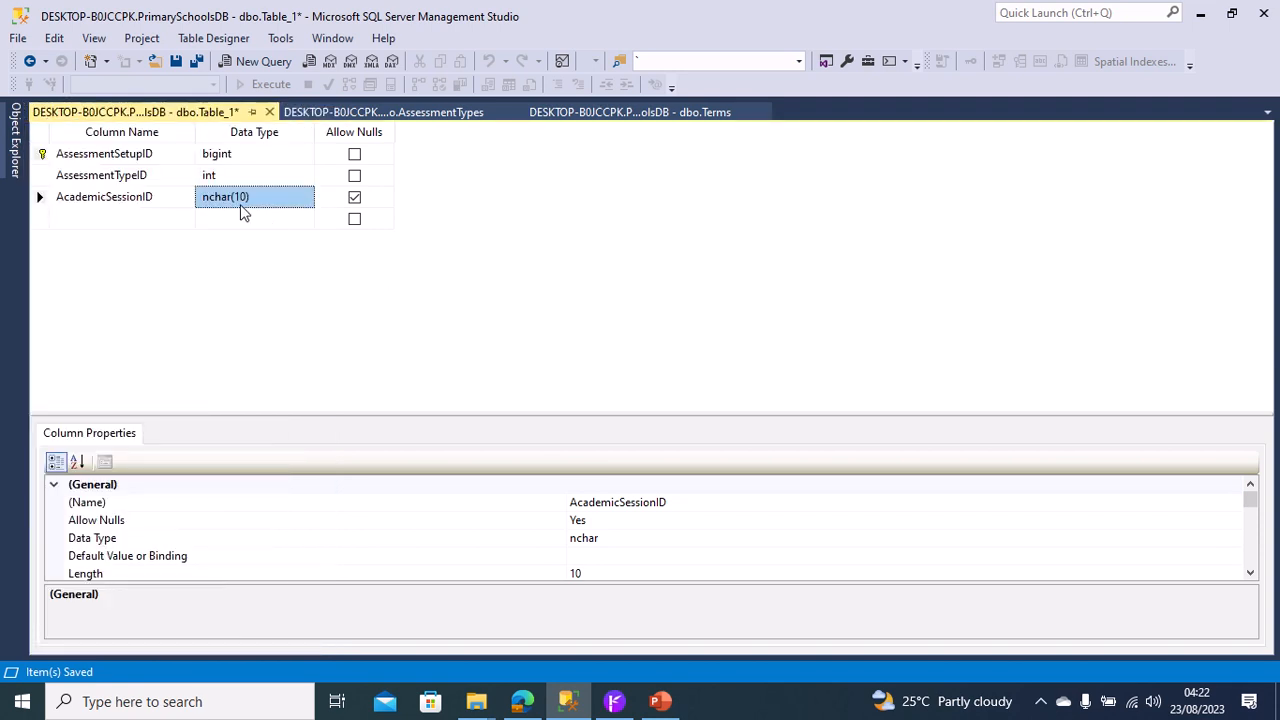
click(257, 201)
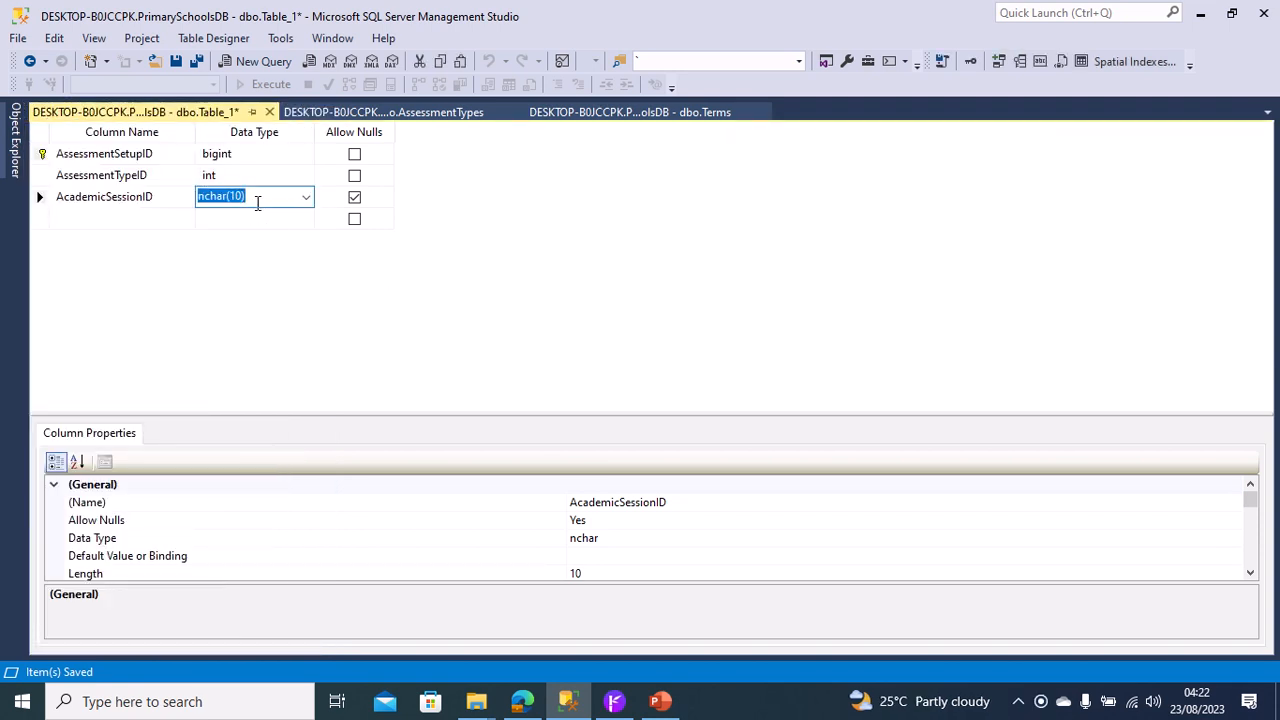
text(int)
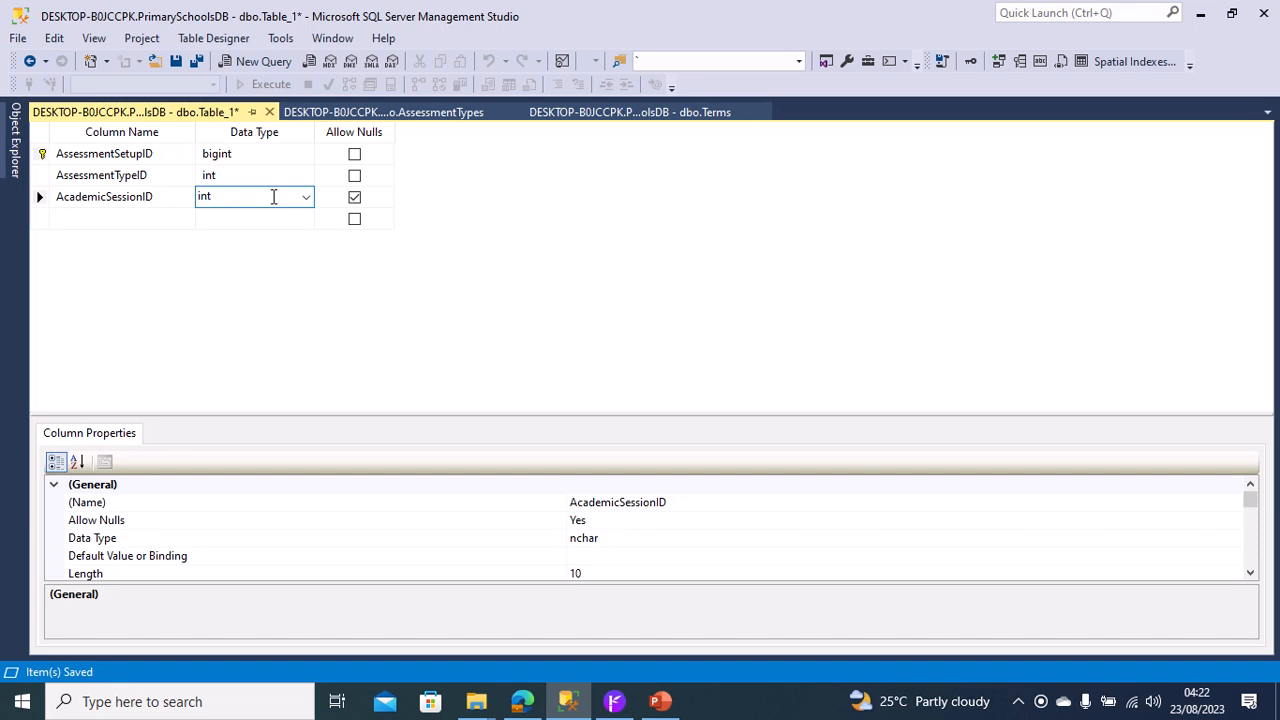
click(354, 199)
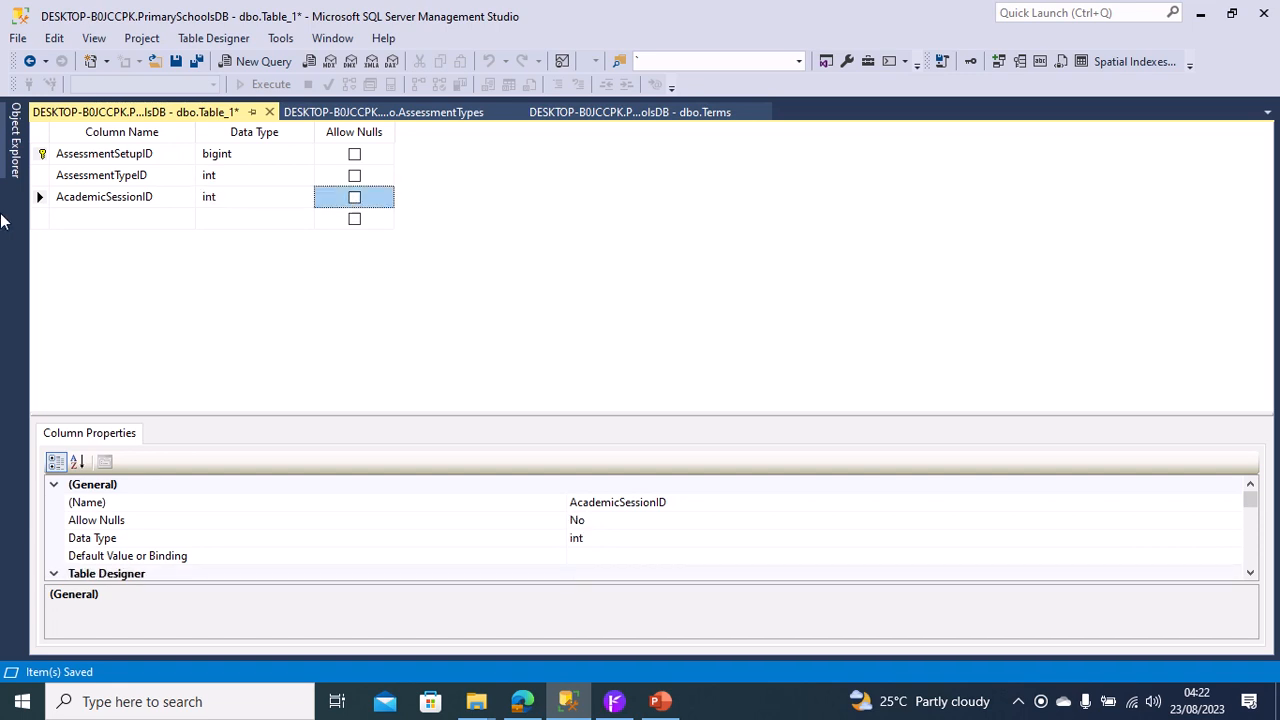
Add a column named TermID with data type int and disallow nulls.
click(81, 214)
text(Te)
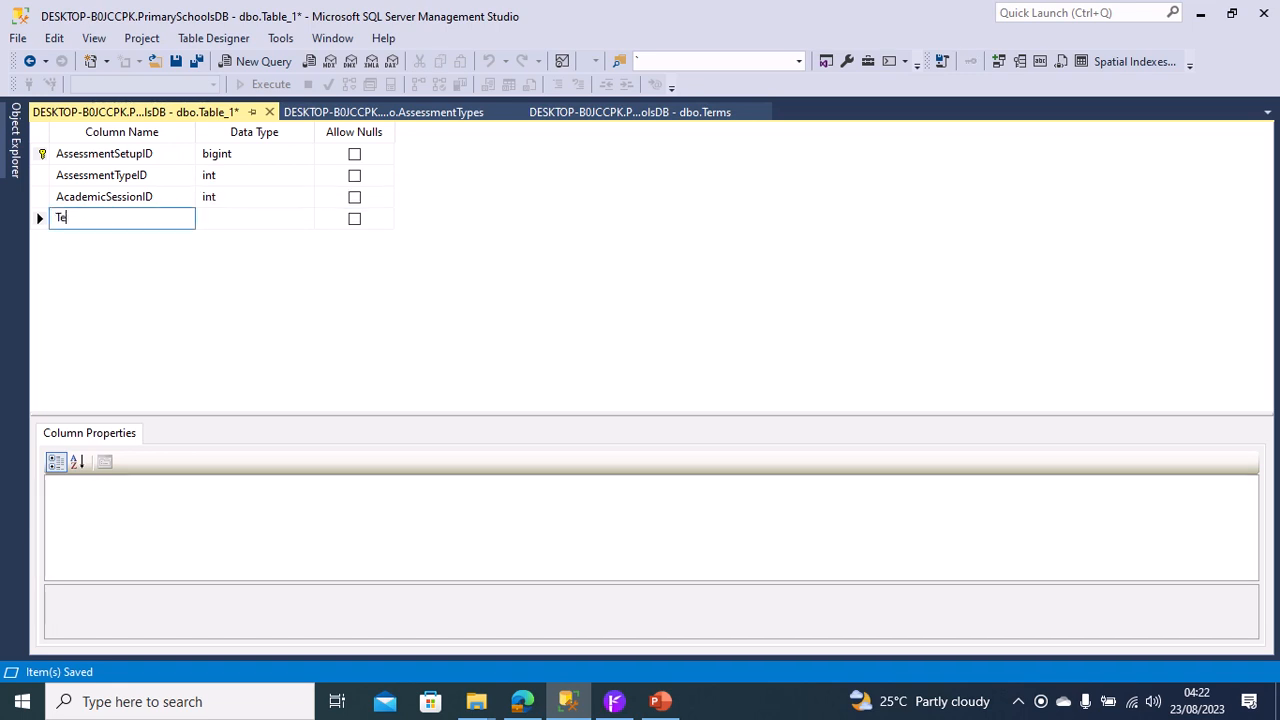
text(rmID)
key(Tab)
text(in)
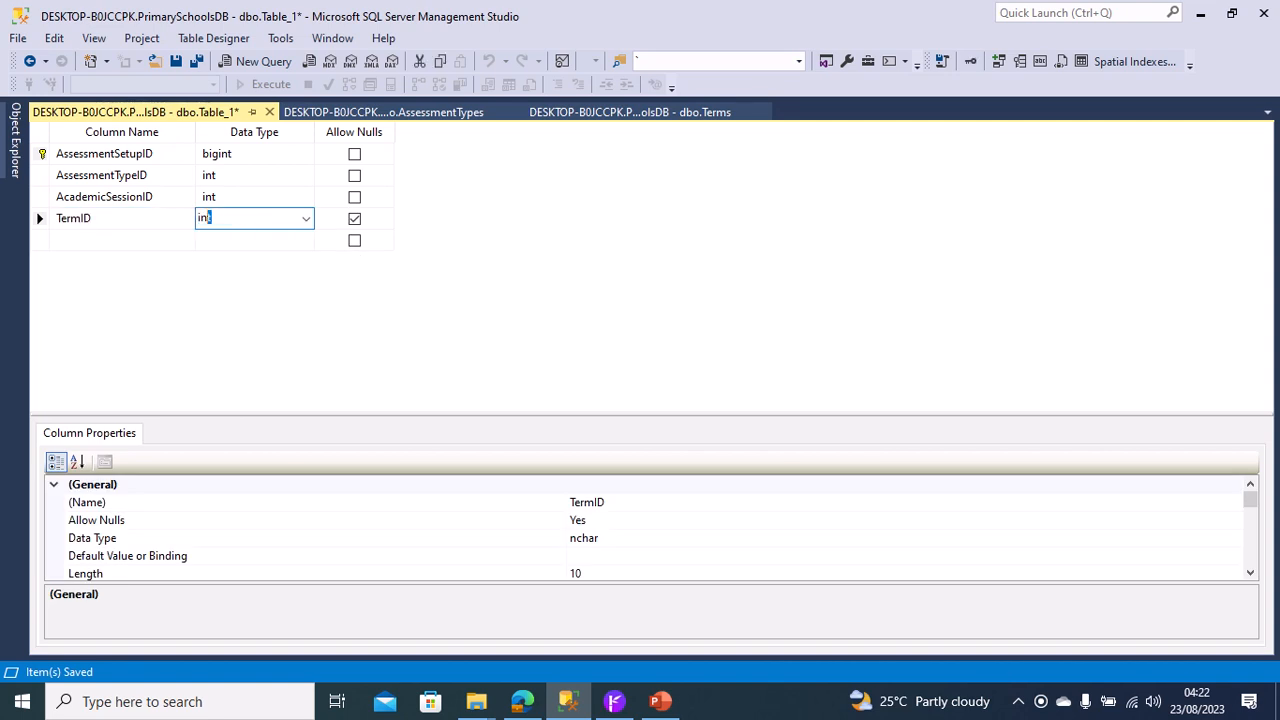
text(t)
click(354, 218)
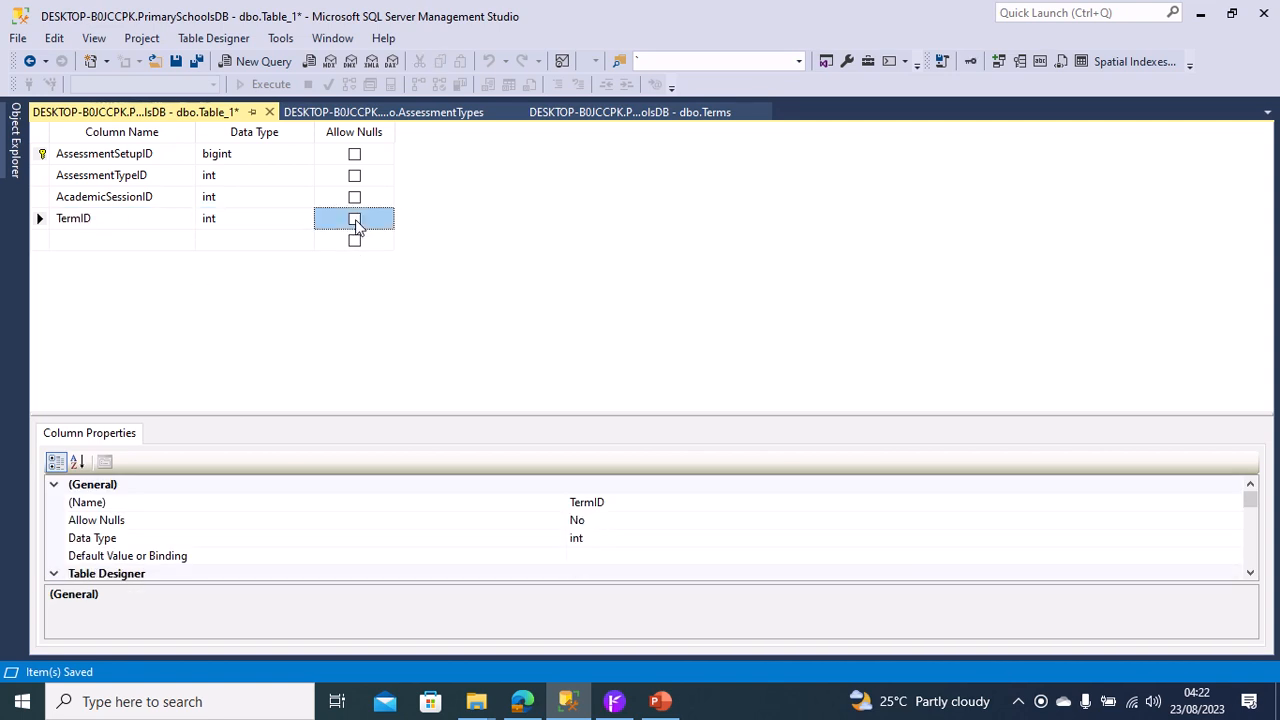
Add a column named SchoolClassID with data type int and disallow nulls.
click(65, 239)
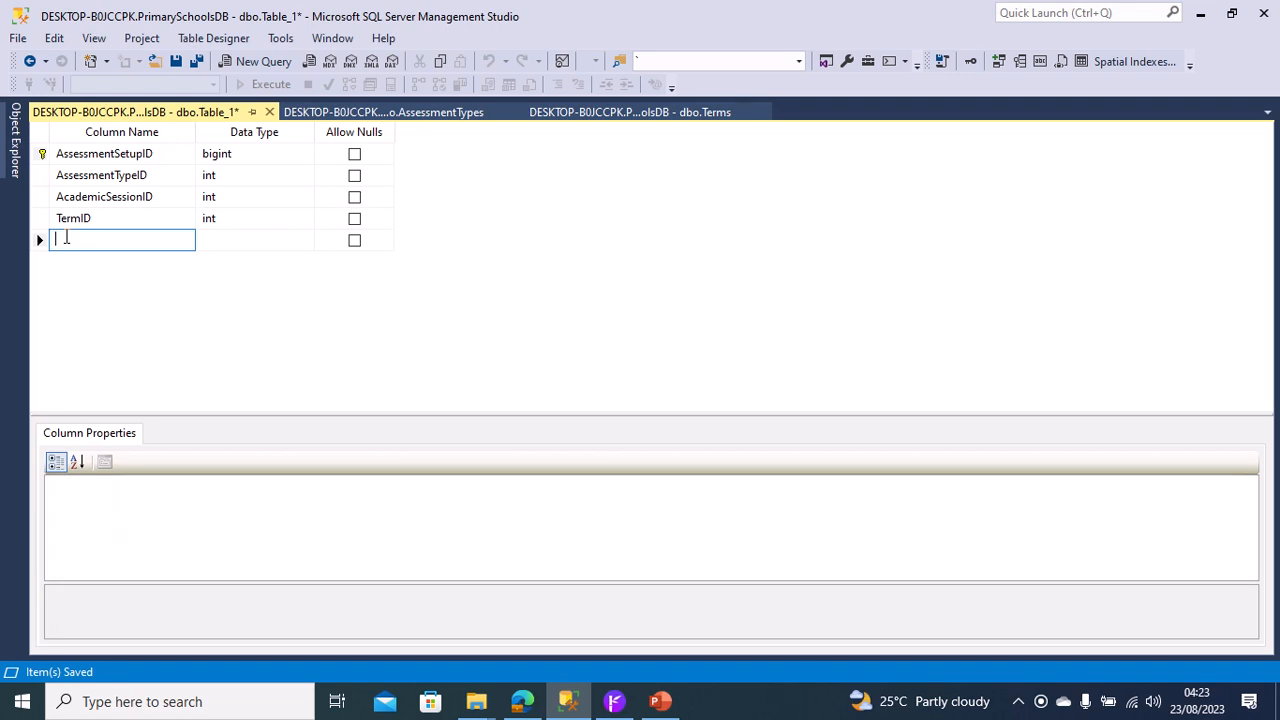
text(SchoolClassOD)
key(Tab)
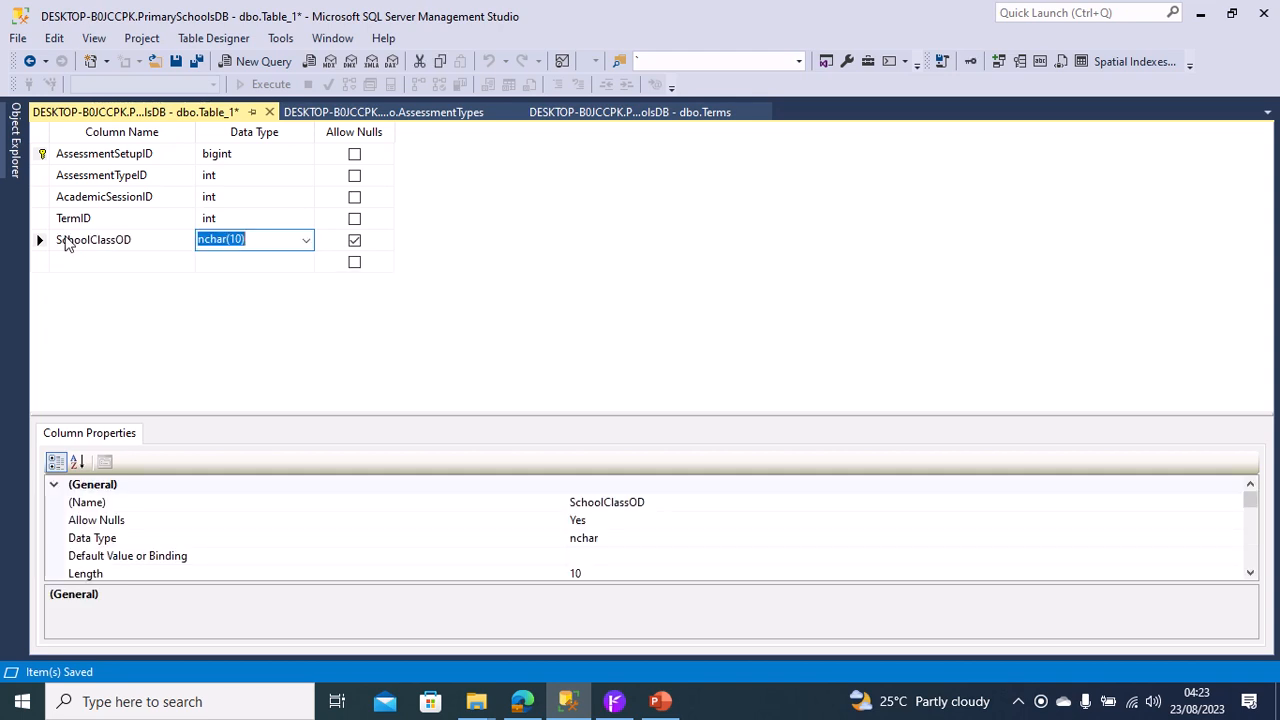
click(143, 240)
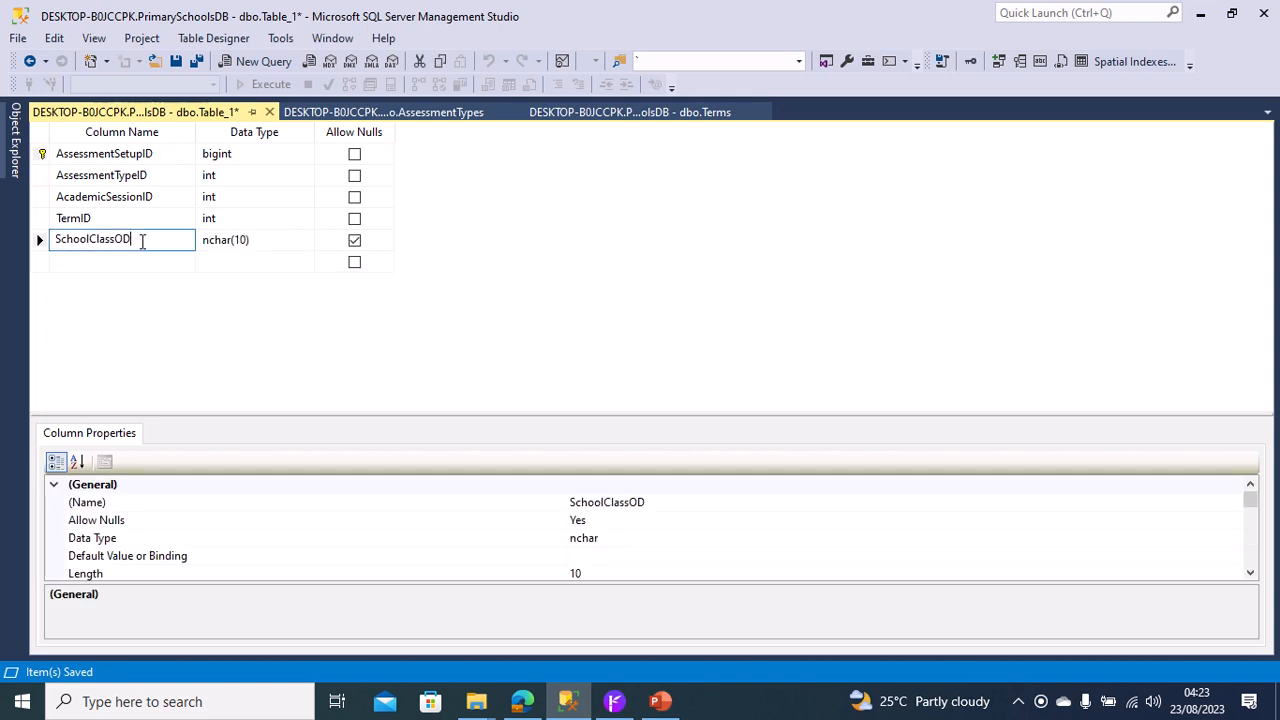
key(BackSpace)
key(BackSpace)
text(s)
key(Tab)
text(in)
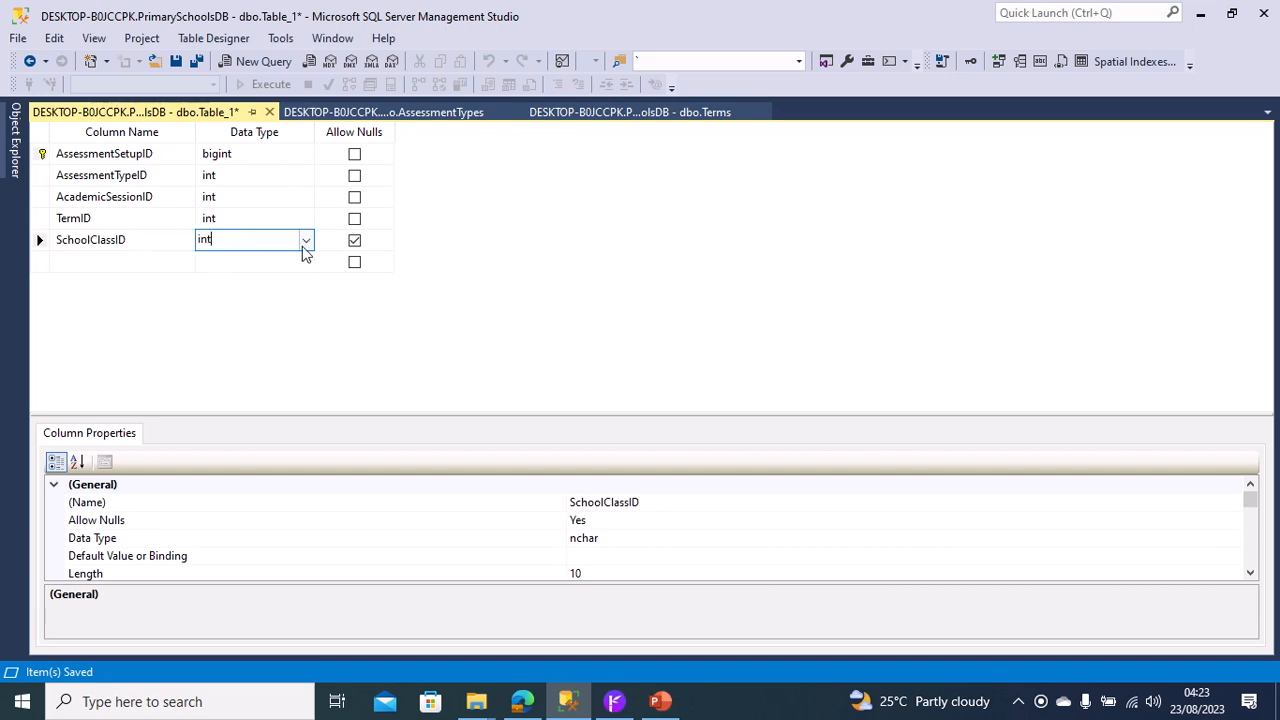
click(353, 244)
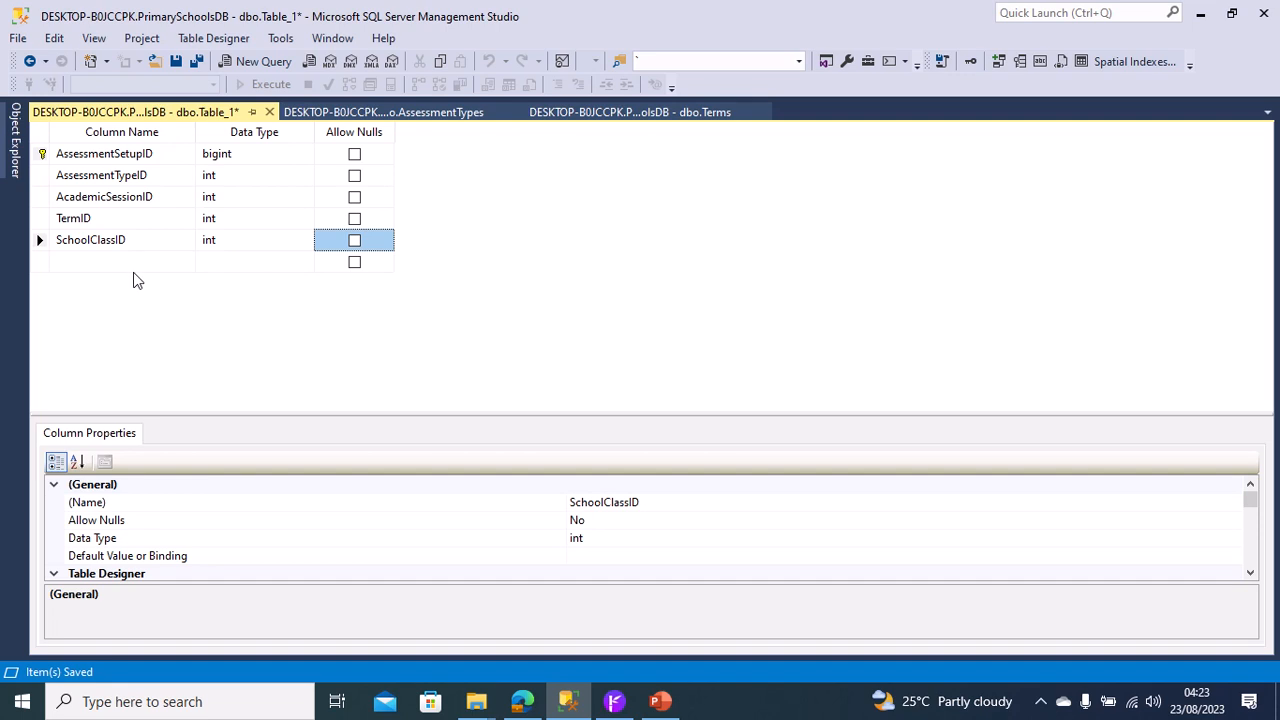
Add a column named SubjectID below SchoolClassID.
click(110, 260)
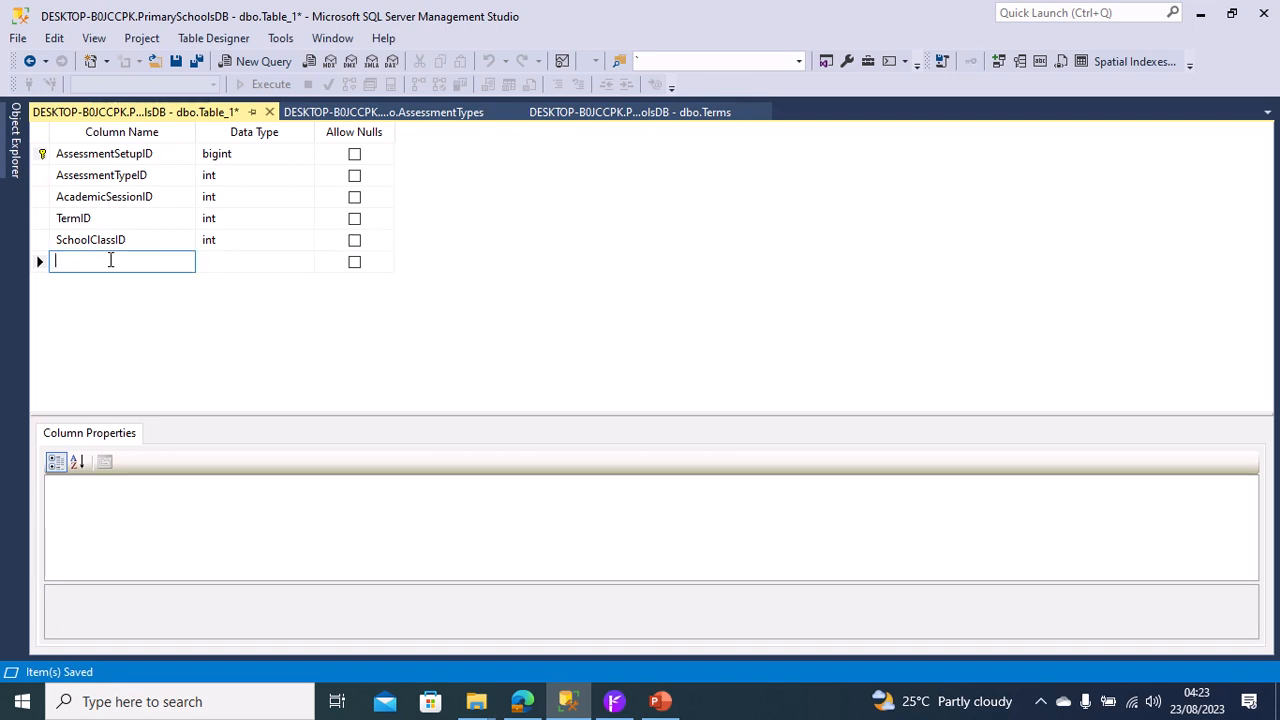
text(SubjectID)
key(Tab)
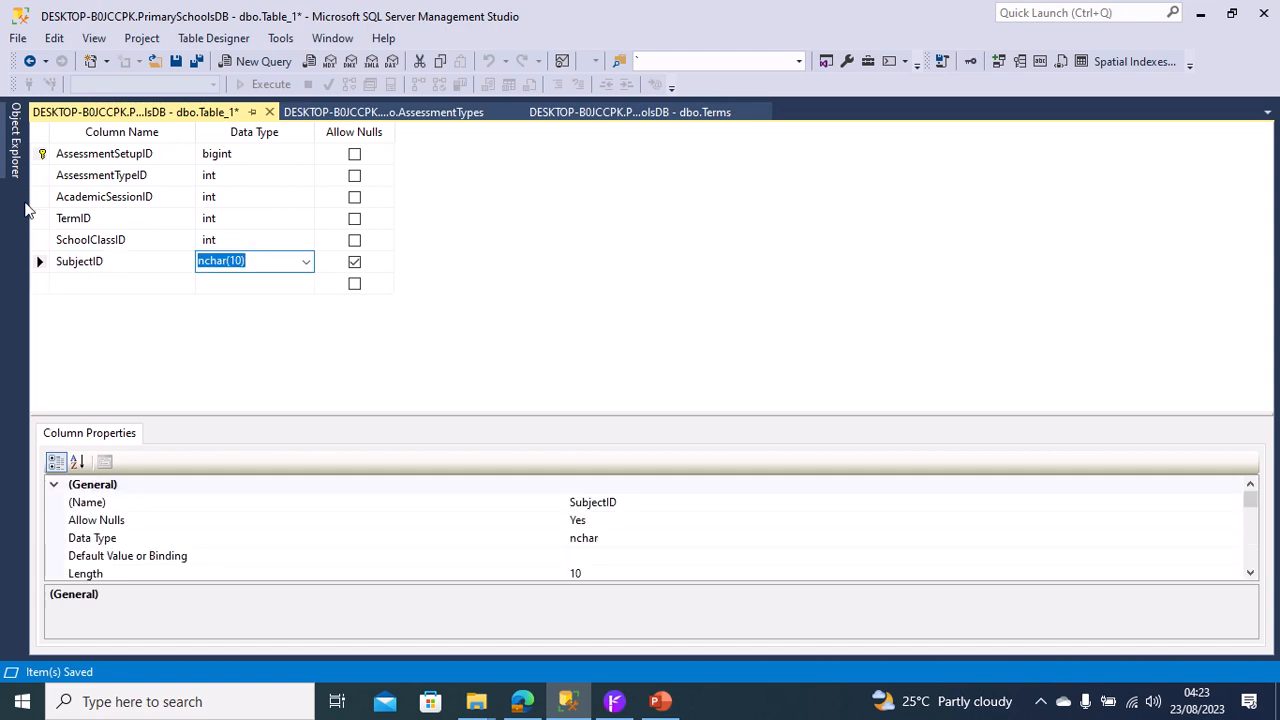
Check the key column's type in the Subjects table, and set SubjectID to bigint with nulls disallowed.
mouse_move(18, 168)
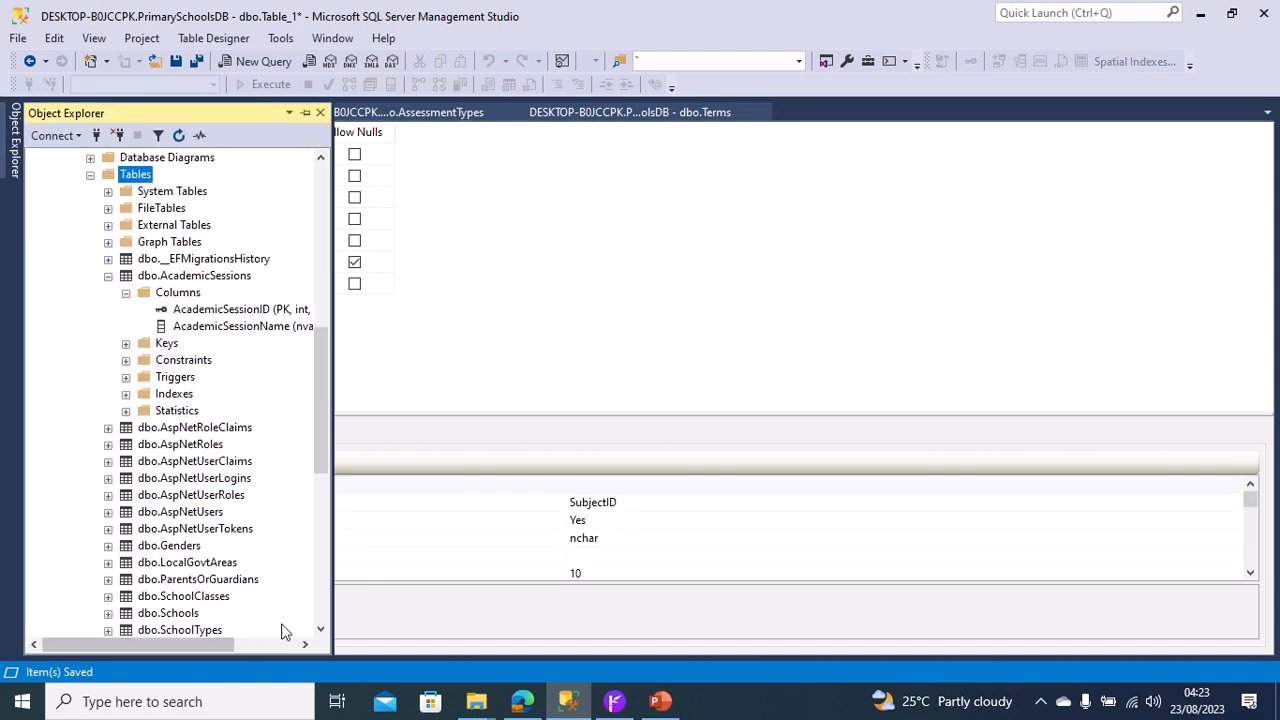
click(321, 628)
scroll(321, 628, down, 3)
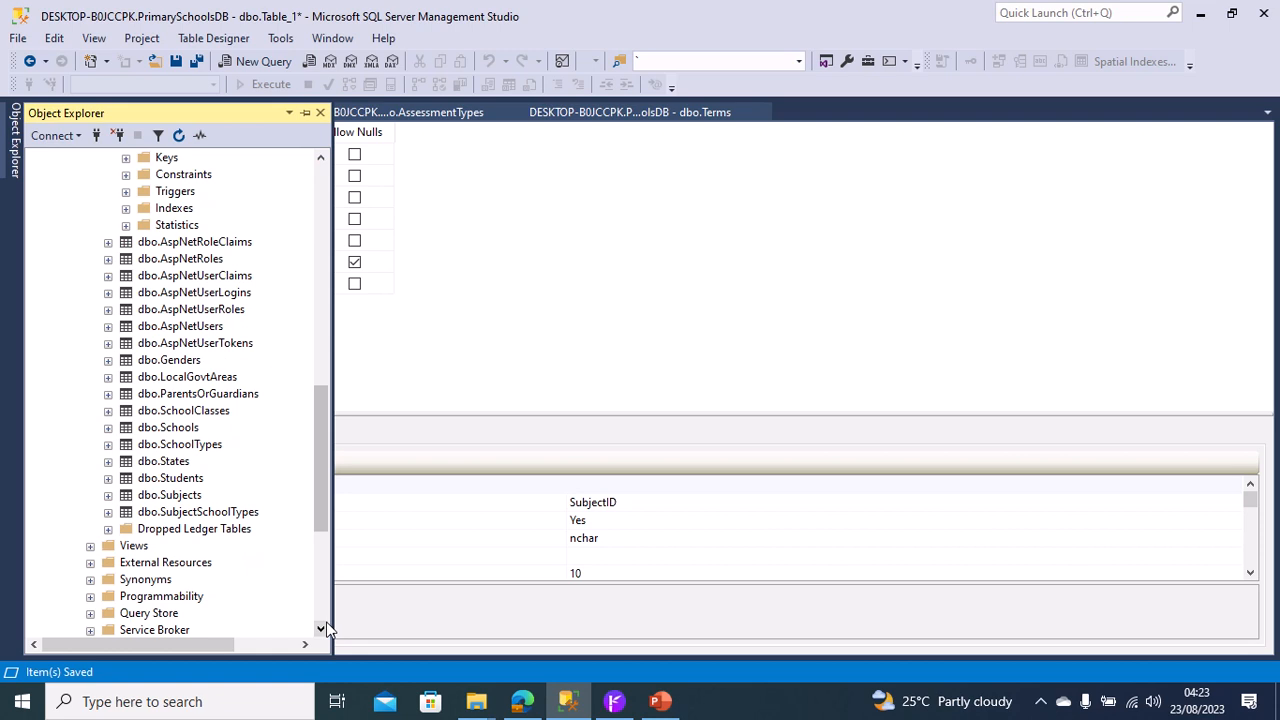
click(108, 495)
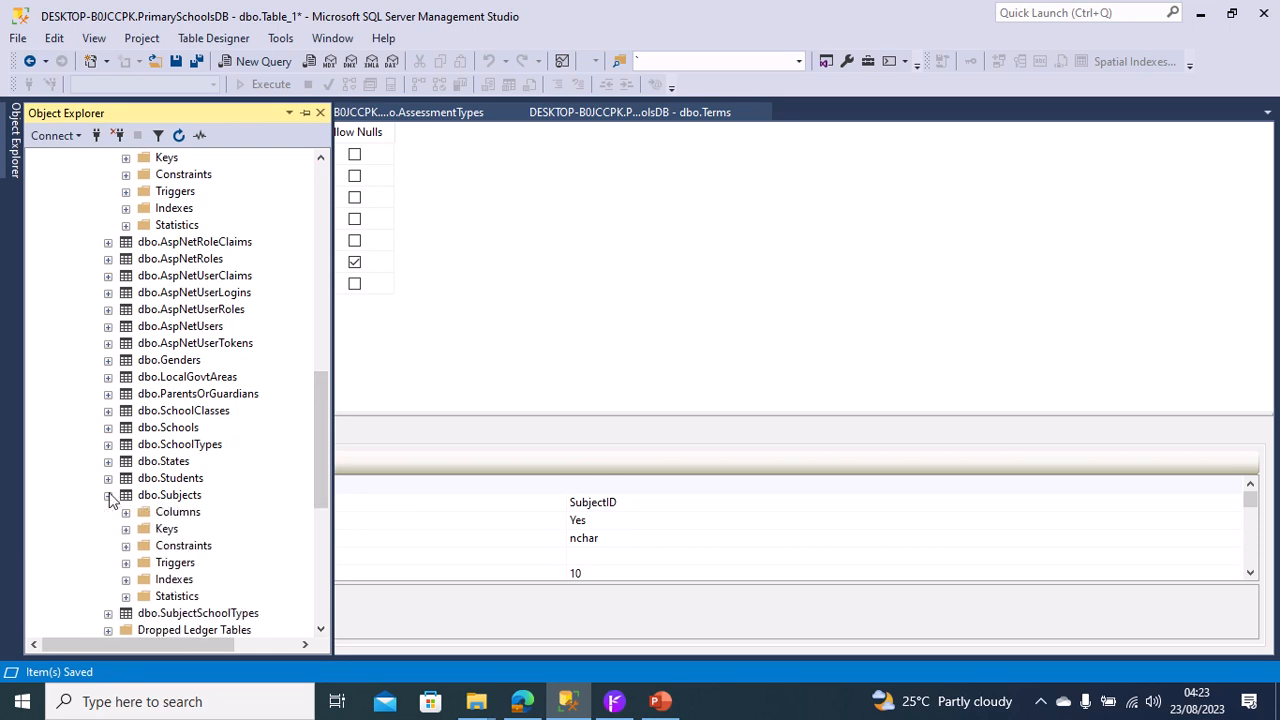
click(126, 513)
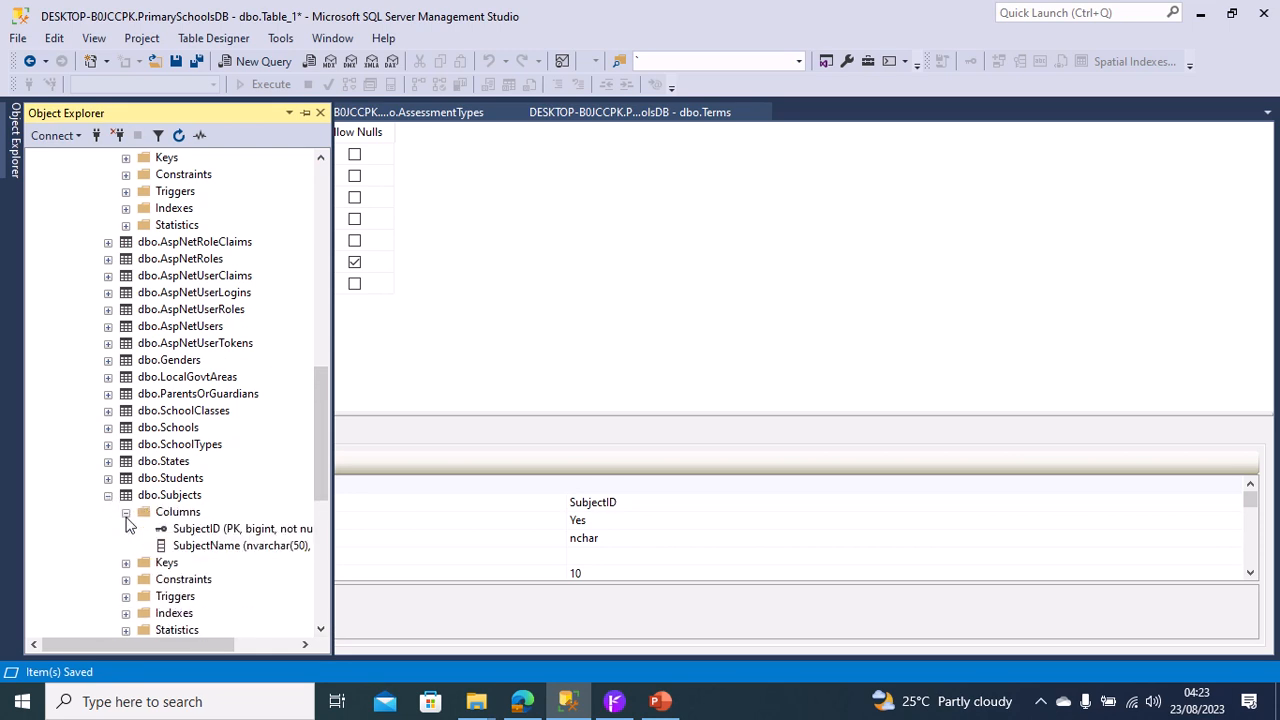
click(378, 336)
click(285, 263)
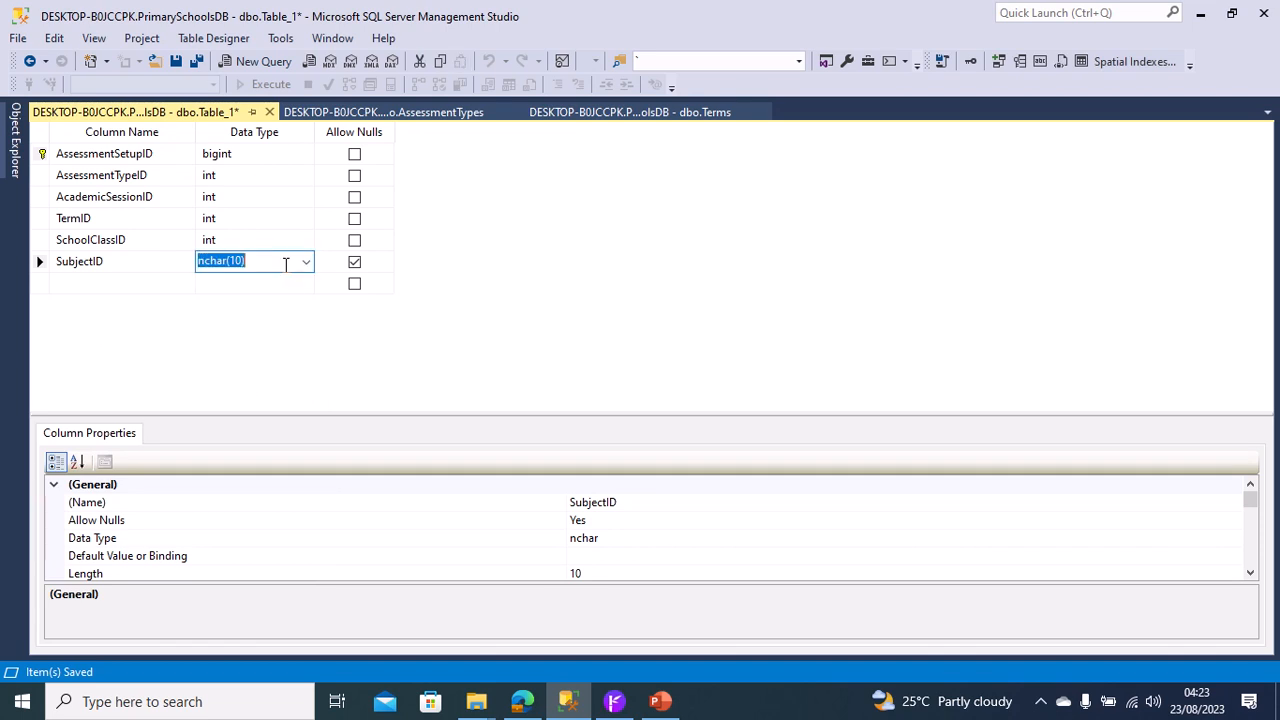
text(bigint)
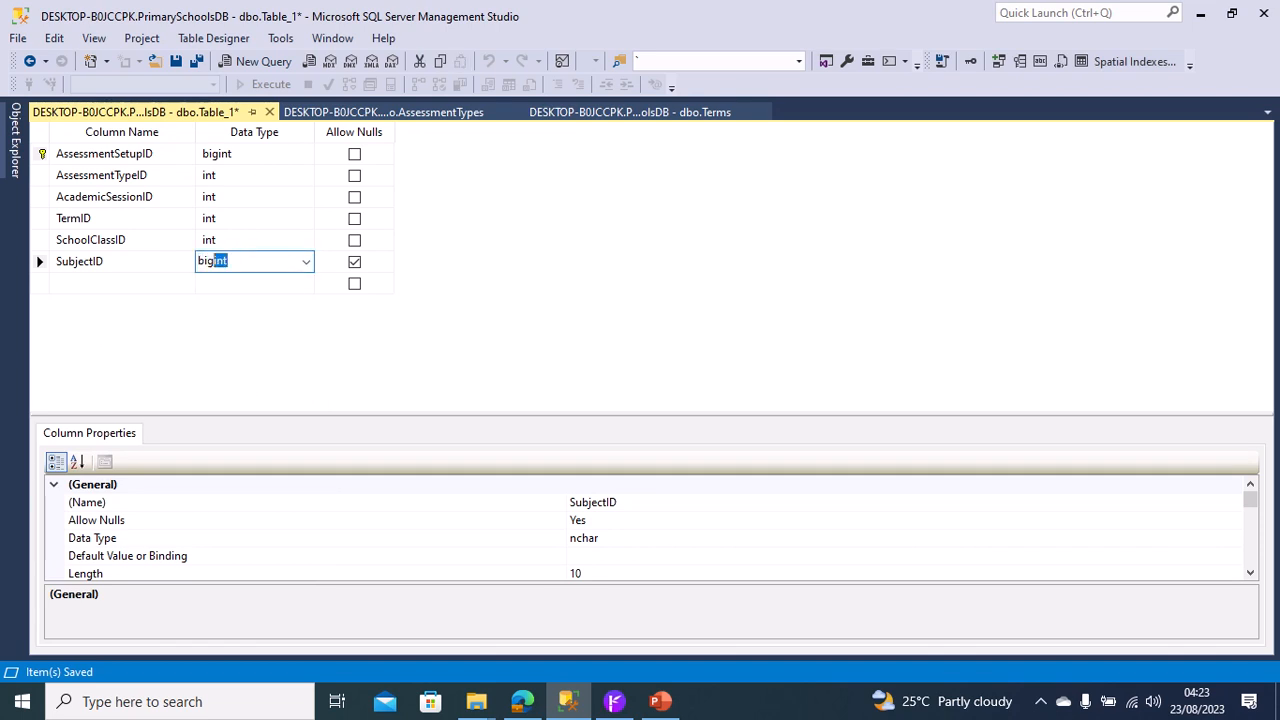
click(352, 264)
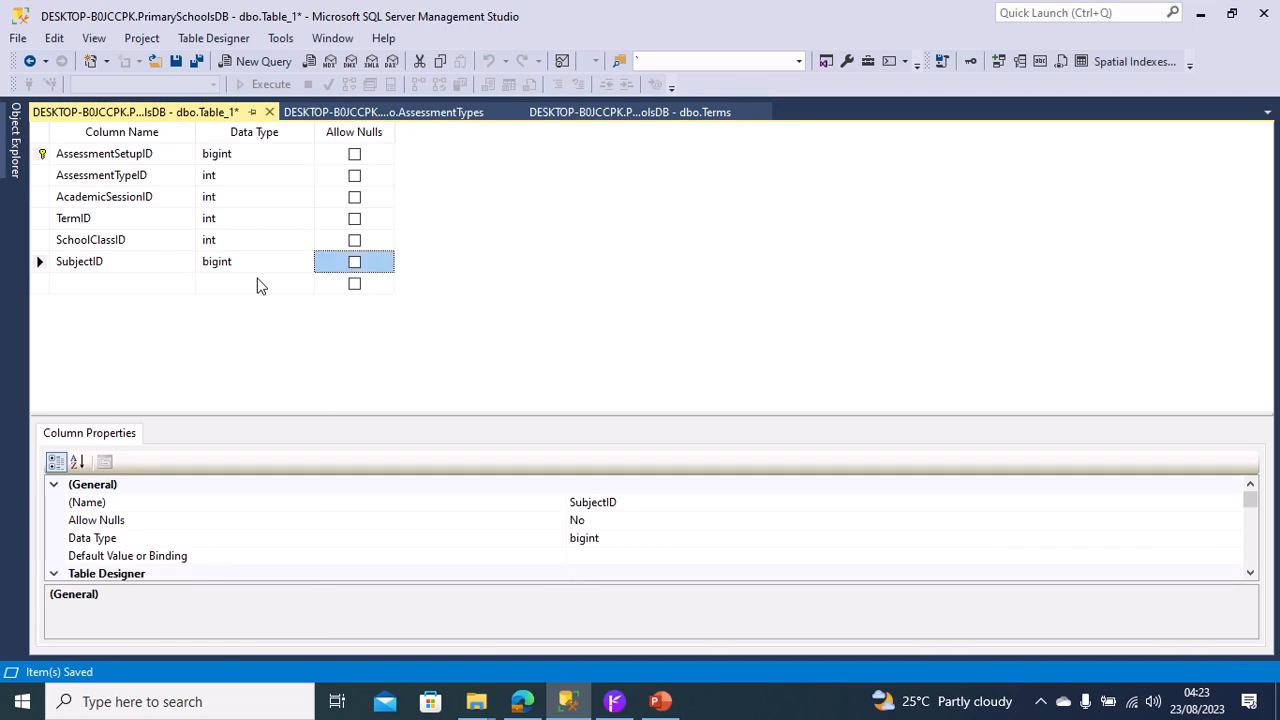
Add a column named MarksObtainable with data type int and disallow nulls.
click(91, 281)
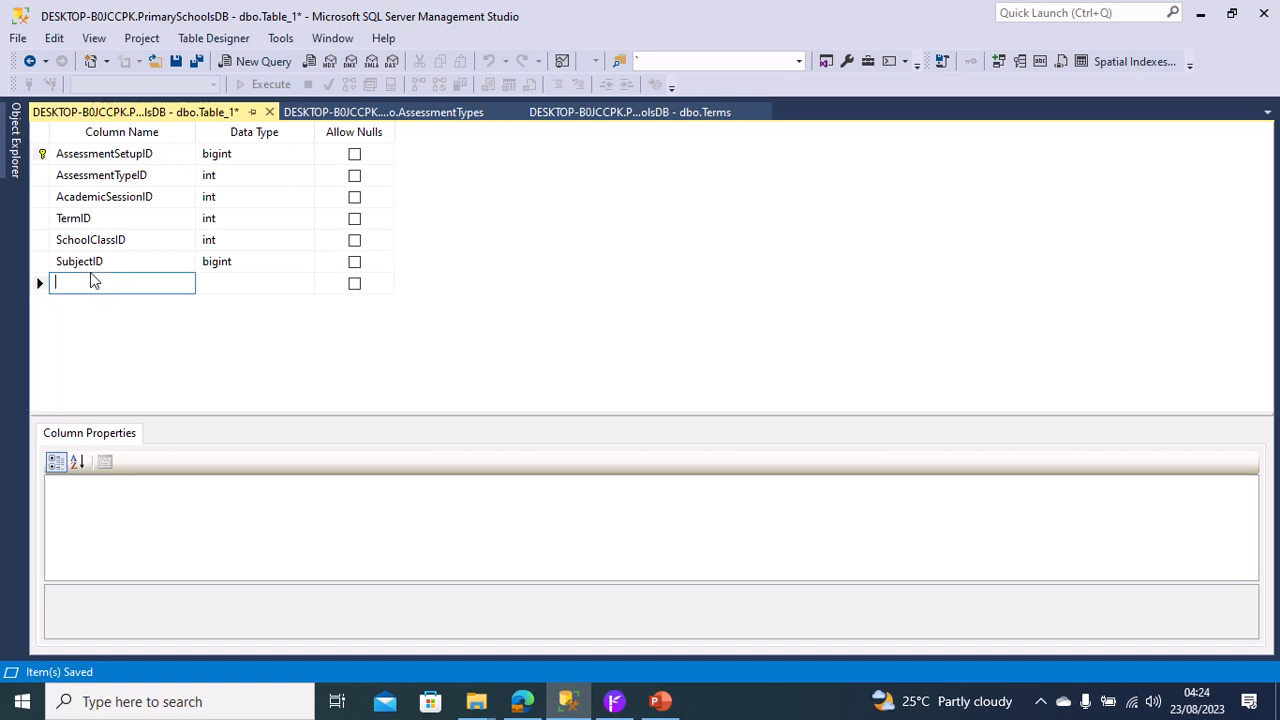
text(MarksObtainable)
key(Tab)
text(int)
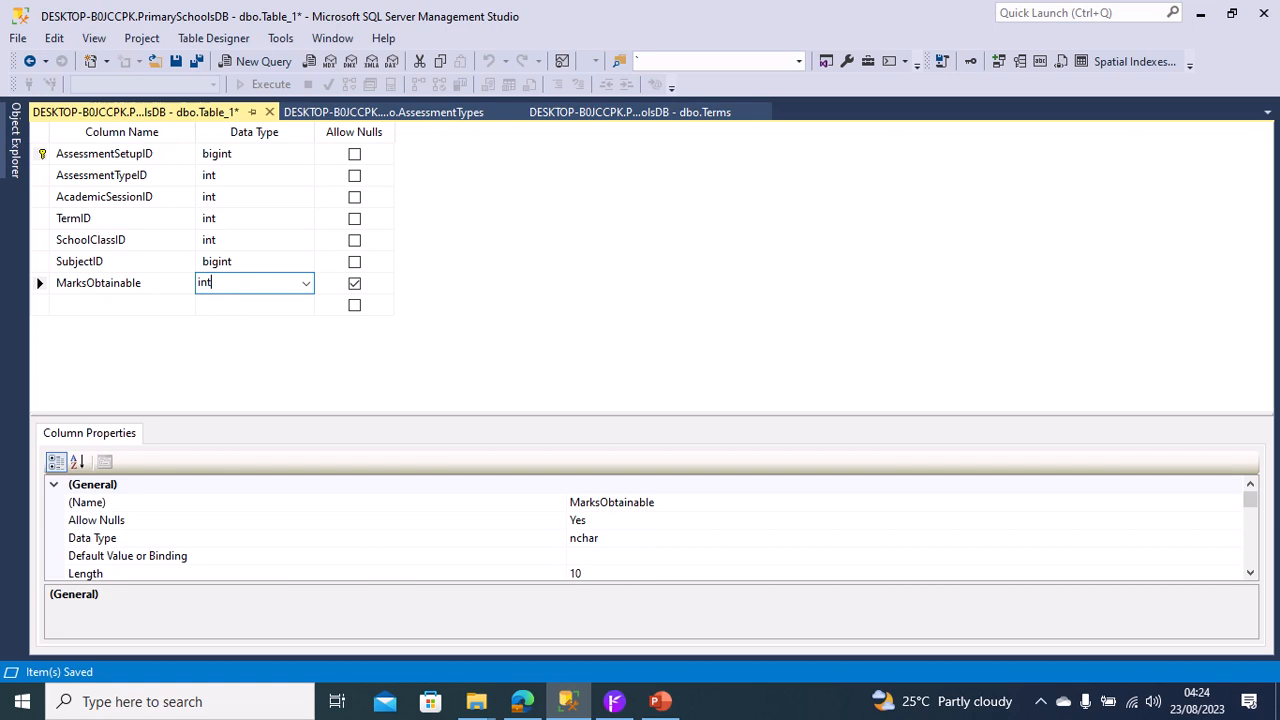
click(353, 286)
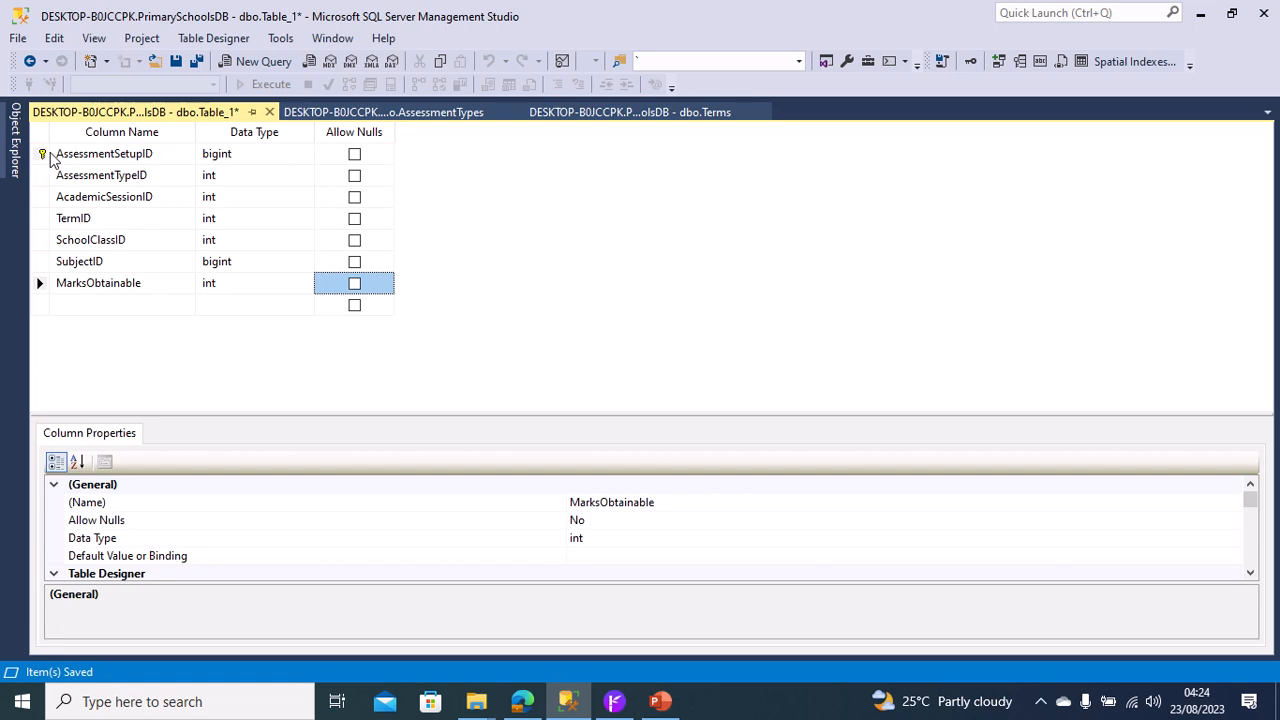
mouse_move(543, 9)
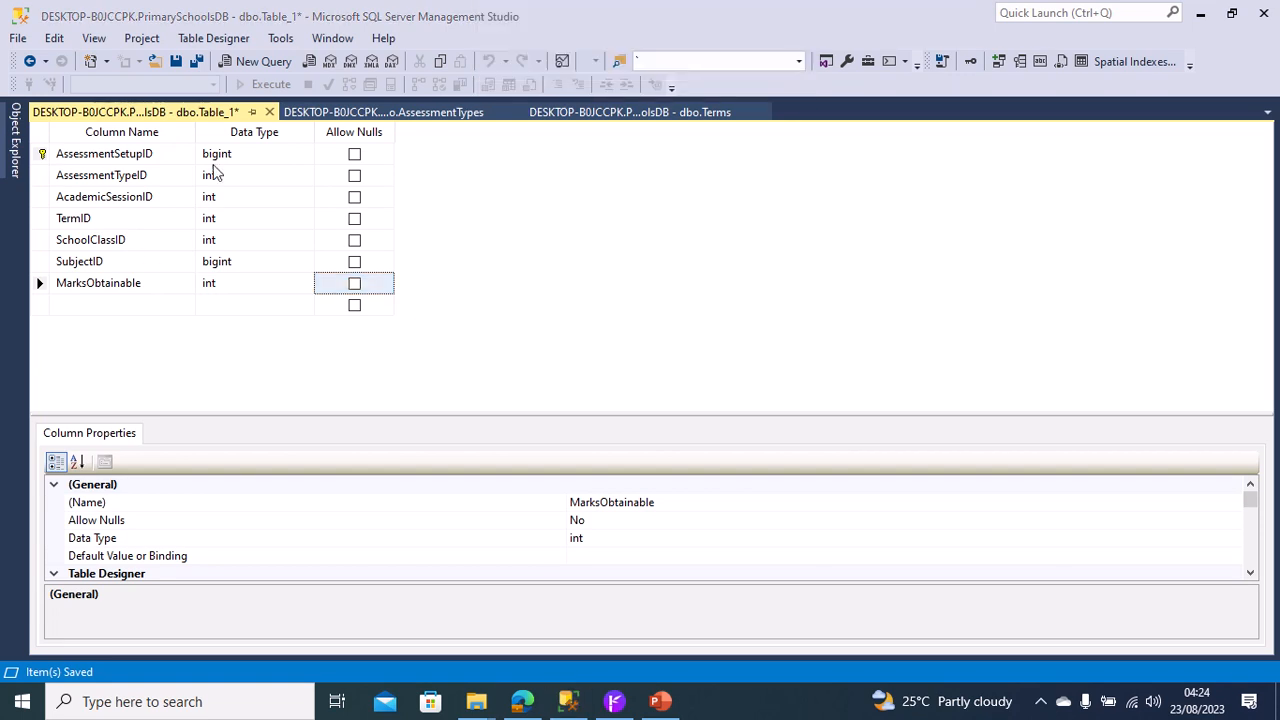
Save the new table under the name AssessmentSetups.
right_click(218, 117)
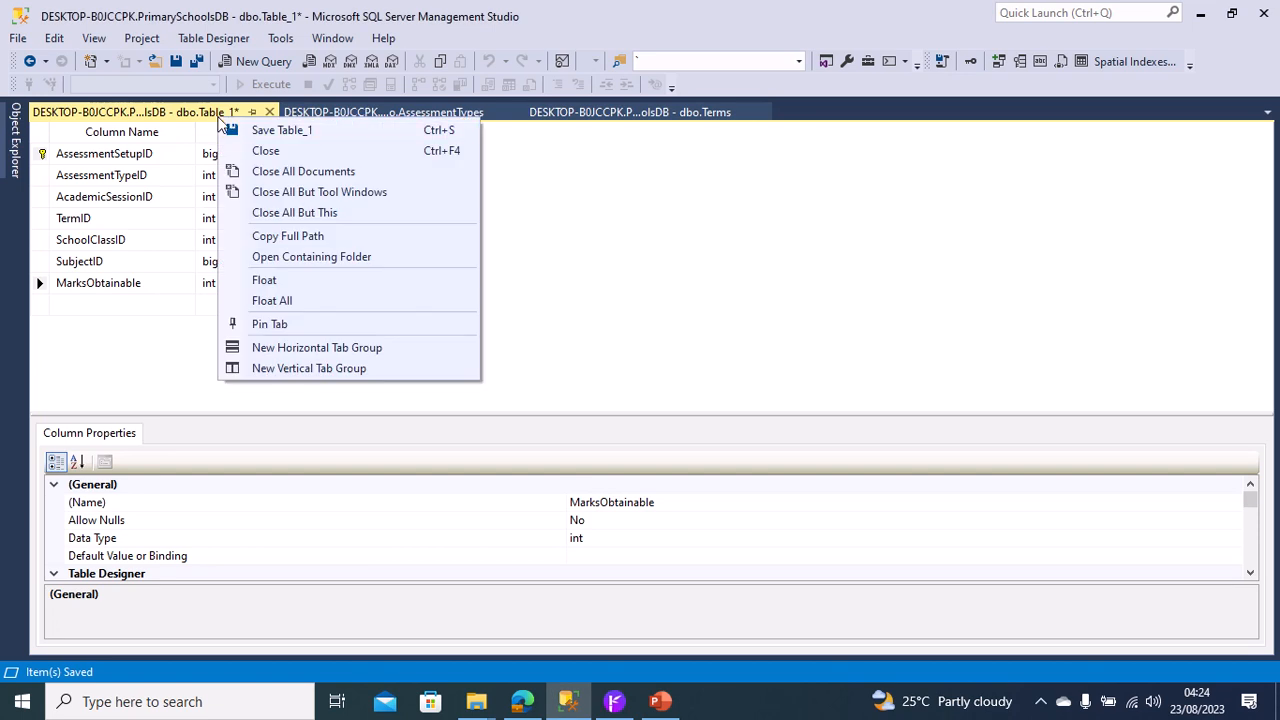
click(240, 130)
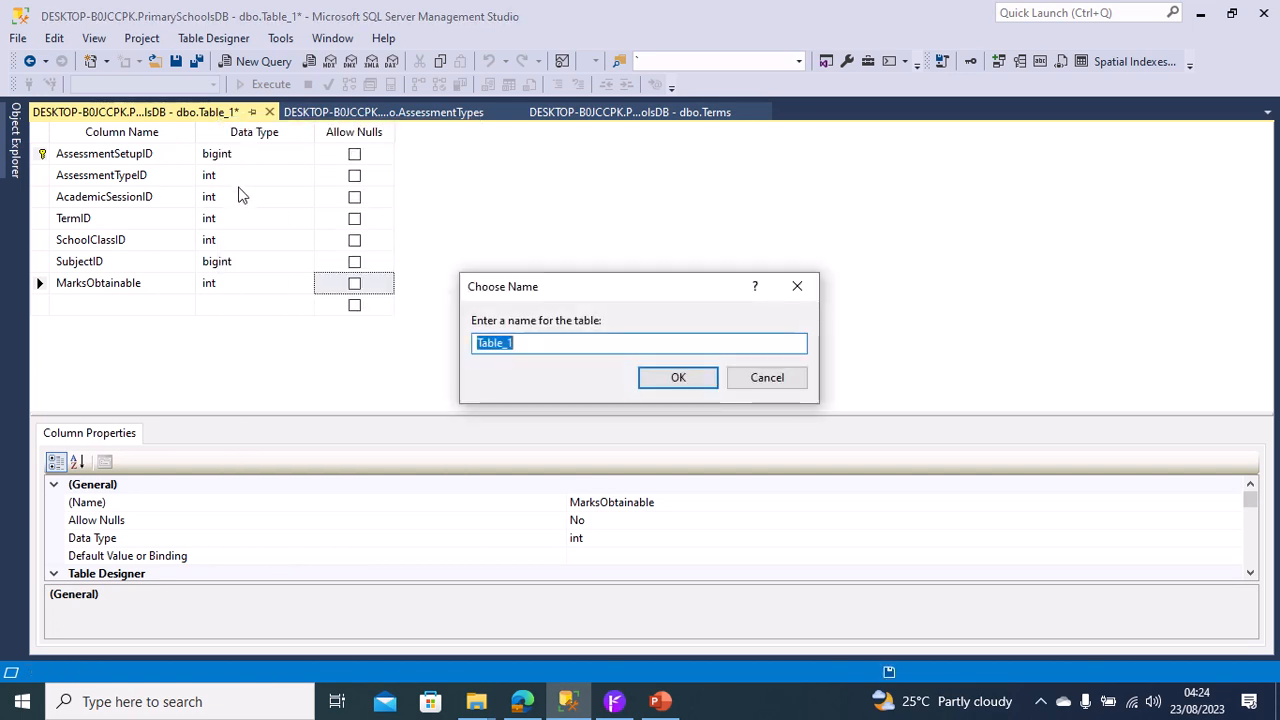
text(Assessment)
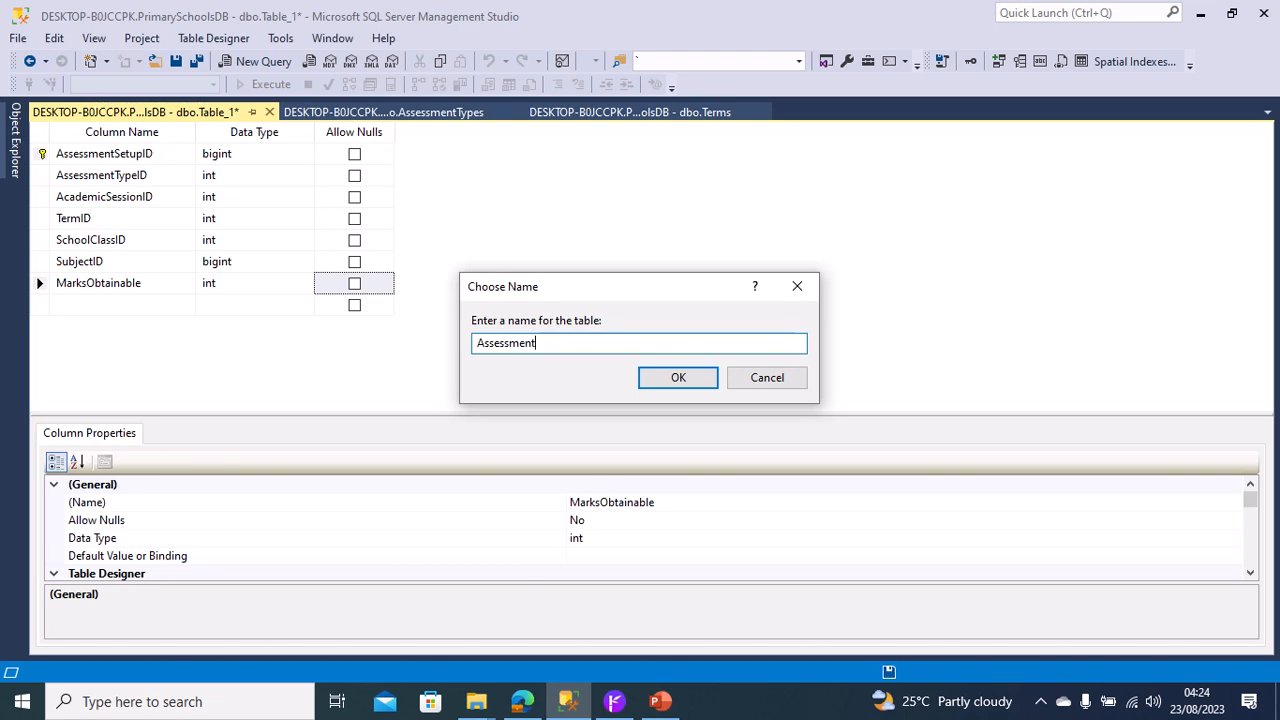
text(Setups)
click(668, 380)
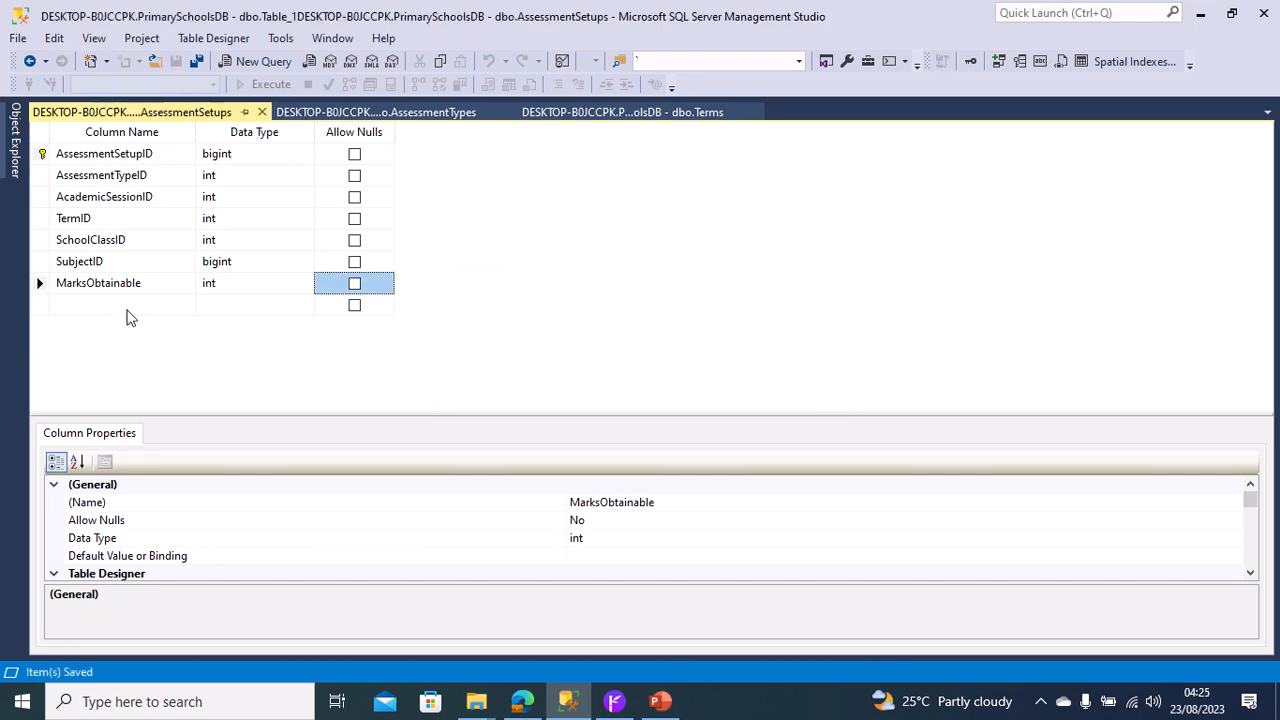
Add a new index to the AssessmentSetups table and set its type to Unique Key.
right_click(41, 200)
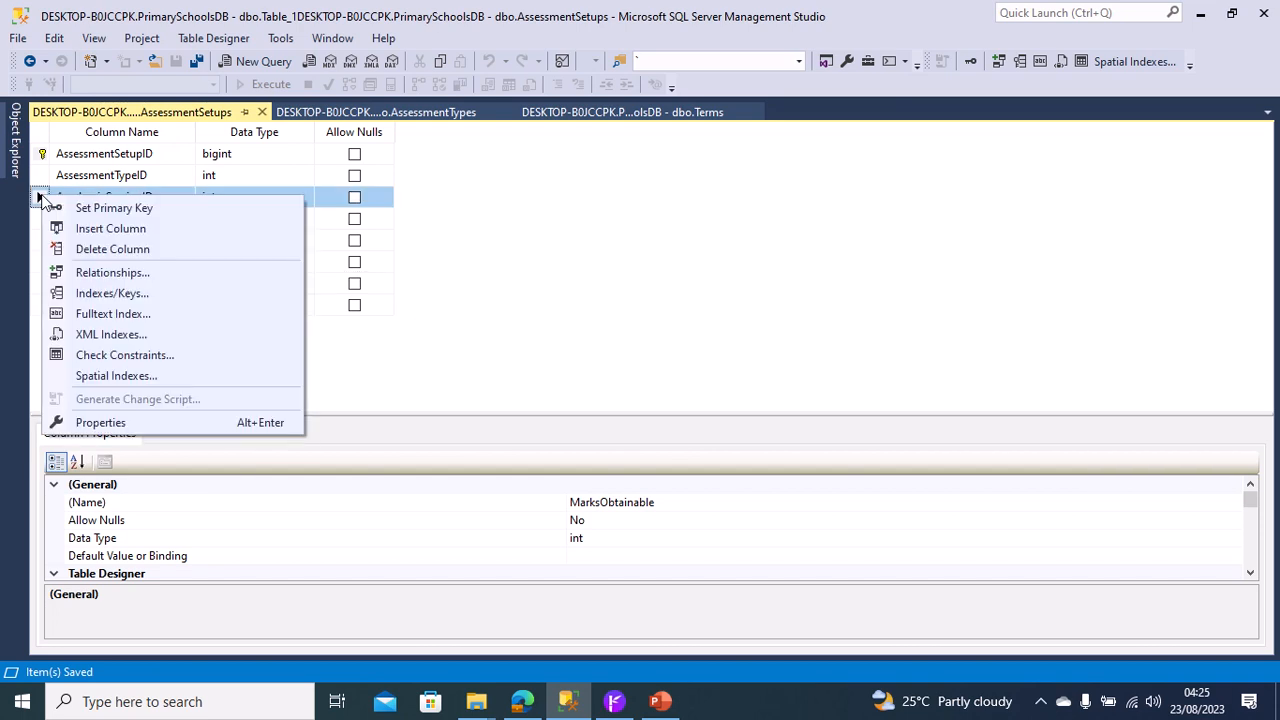
click(109, 295)
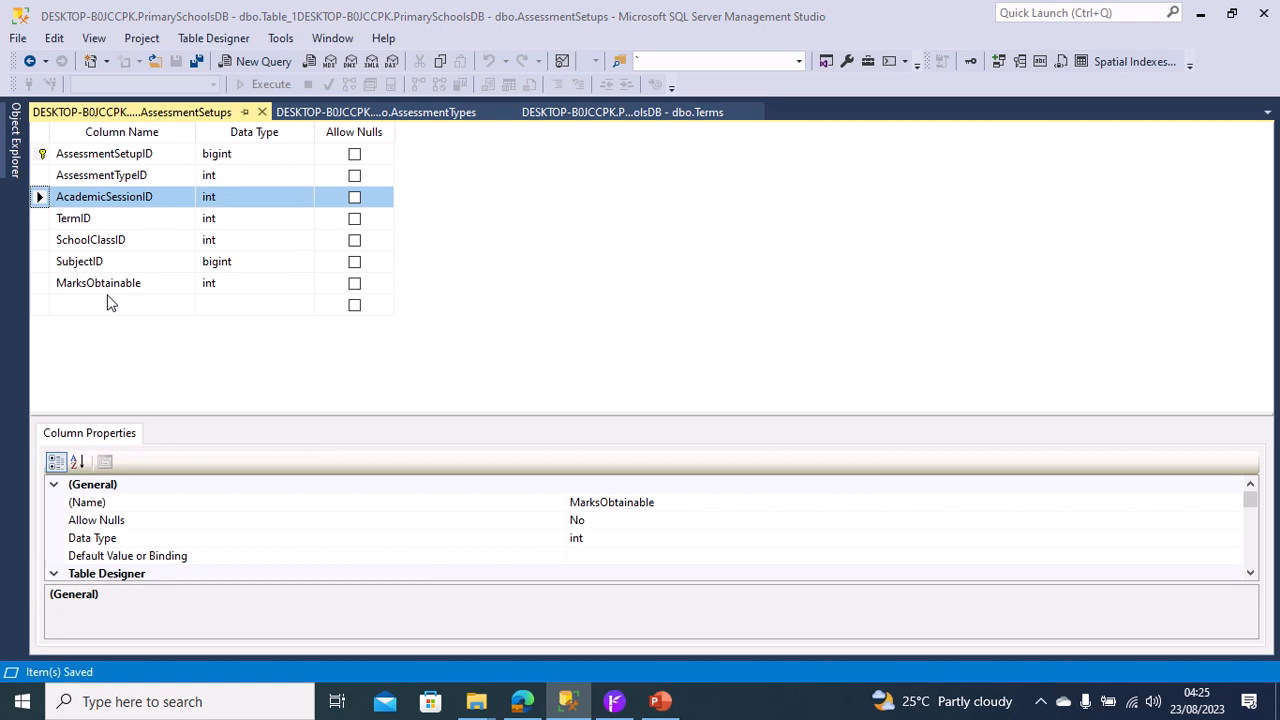
click(386, 503)
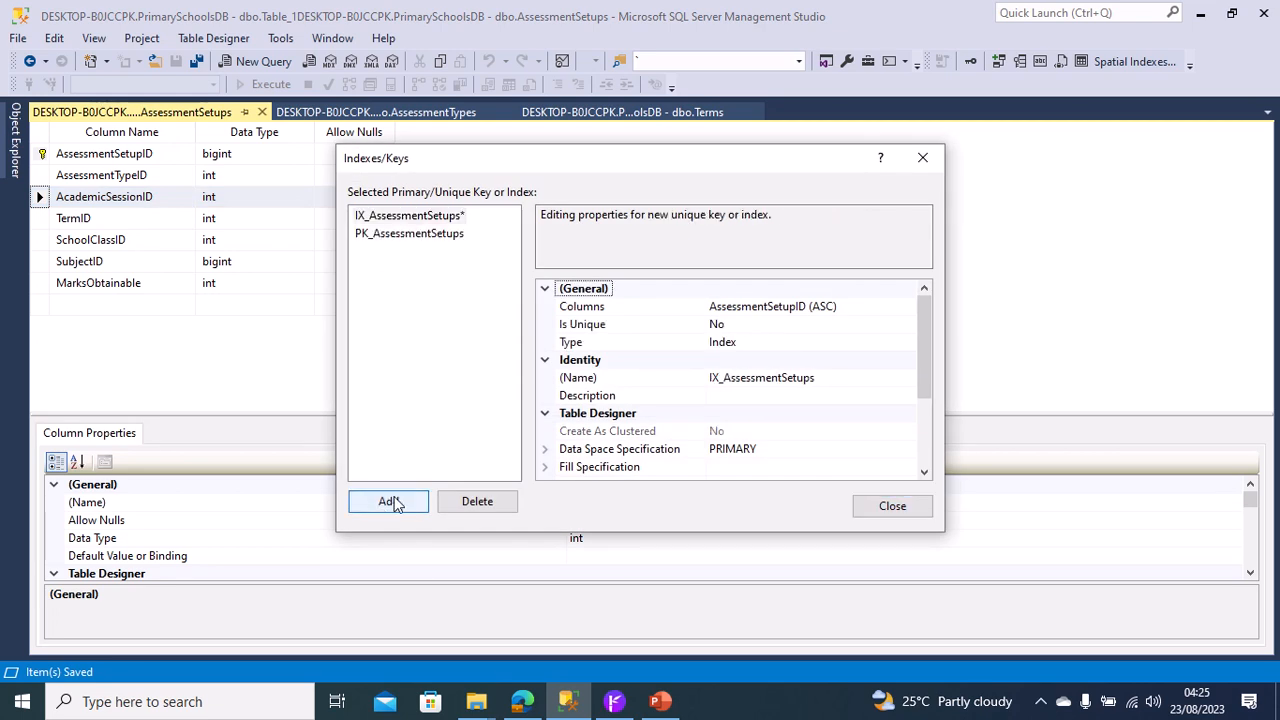
click(866, 343)
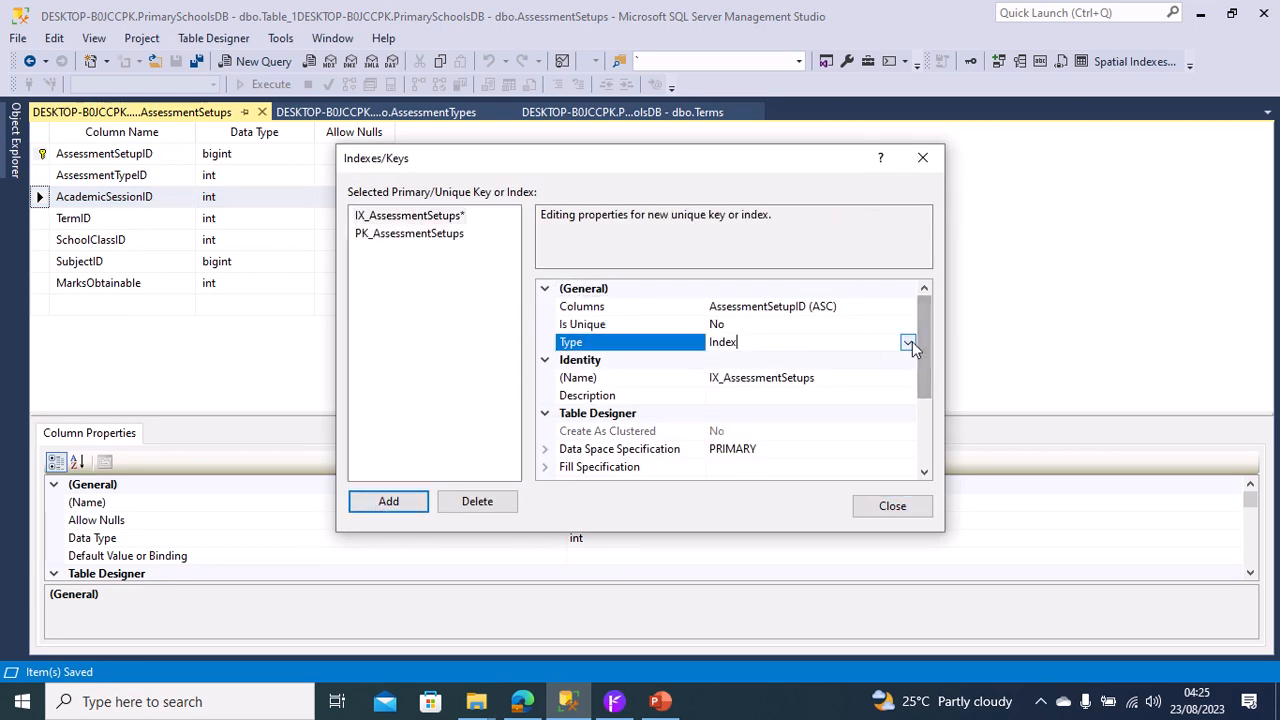
click(907, 342)
click(822, 360)
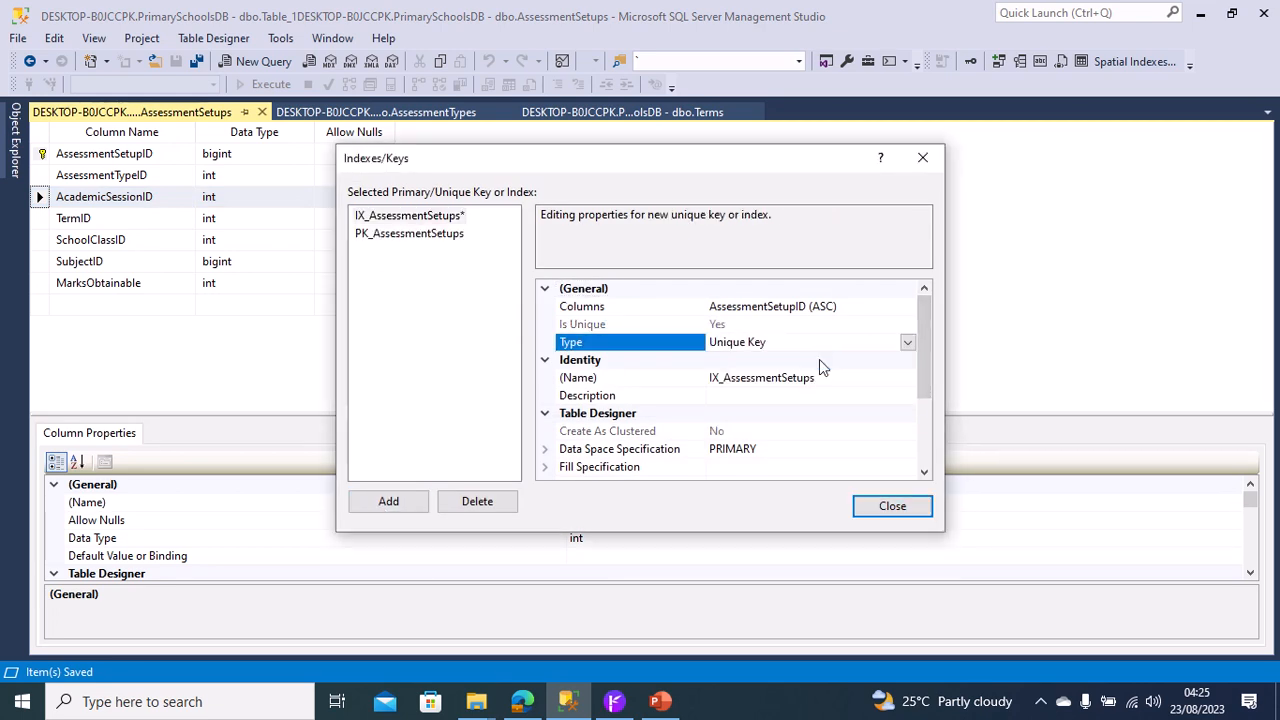
Set AssessmentTypeID as the unique key's first column and AcademicSessionID as its second, both ascending.
click(871, 307)
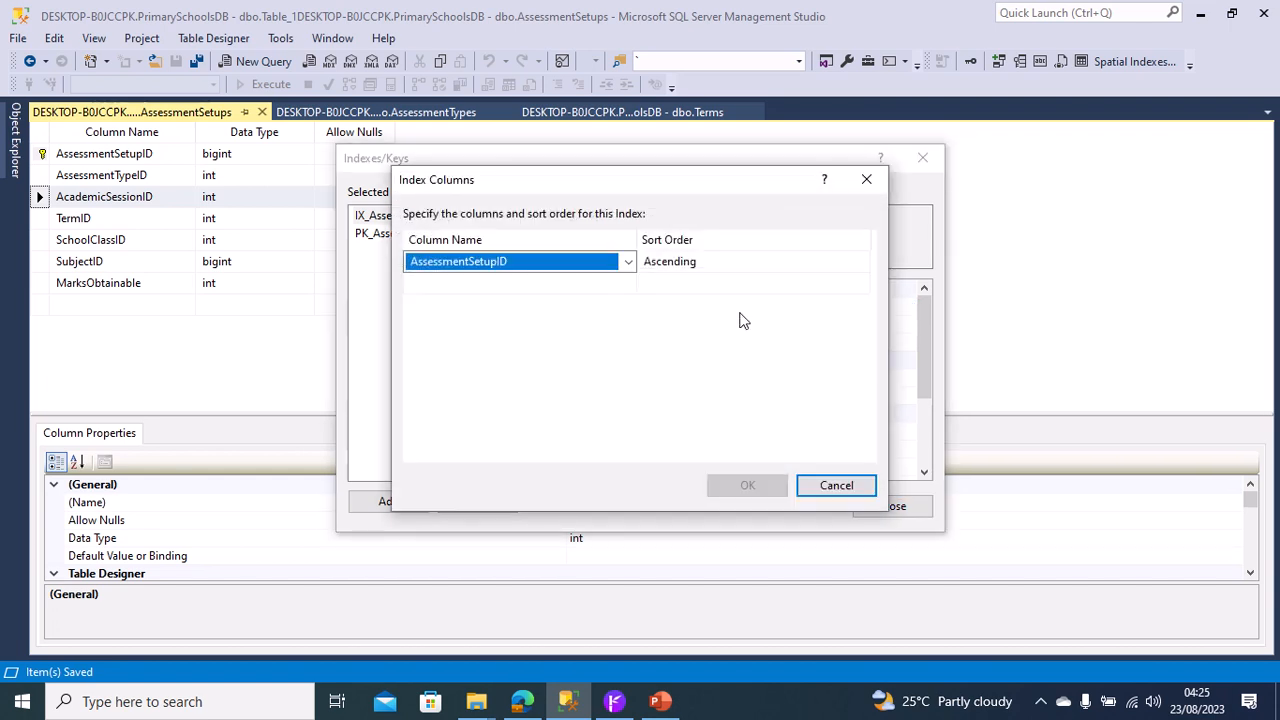
click(632, 266)
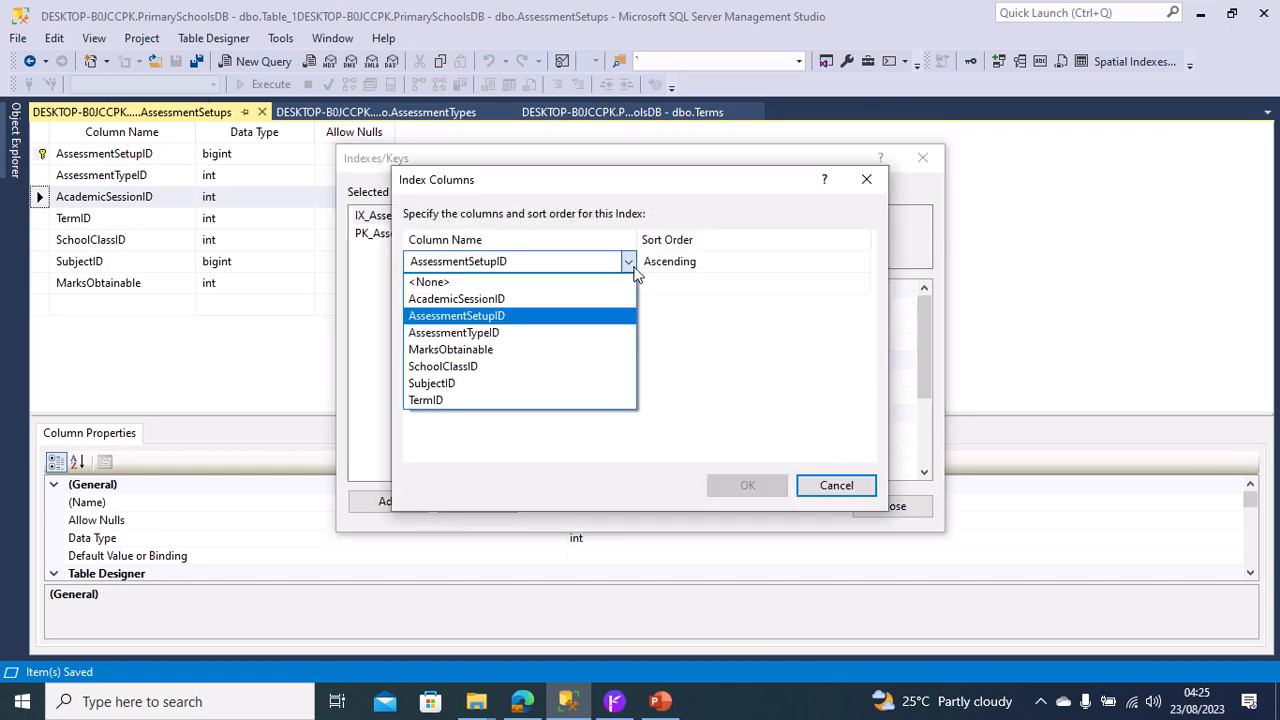
click(549, 332)
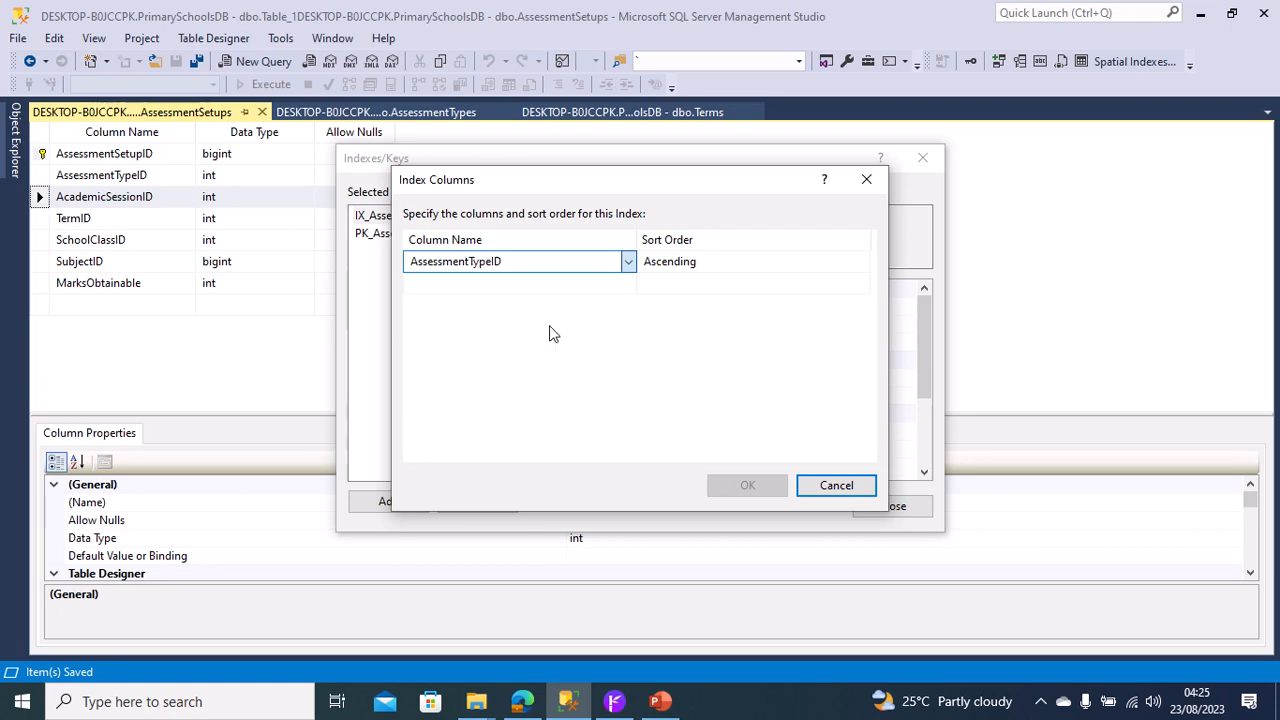
click(629, 284)
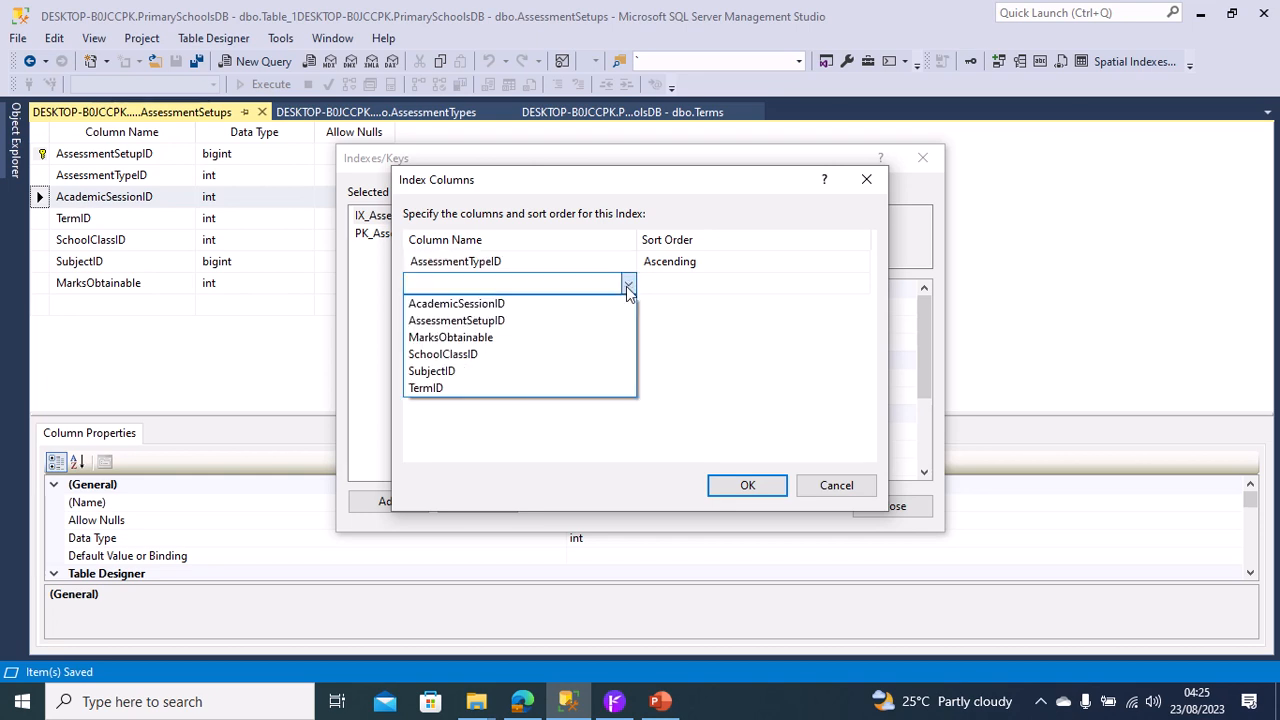
click(569, 306)
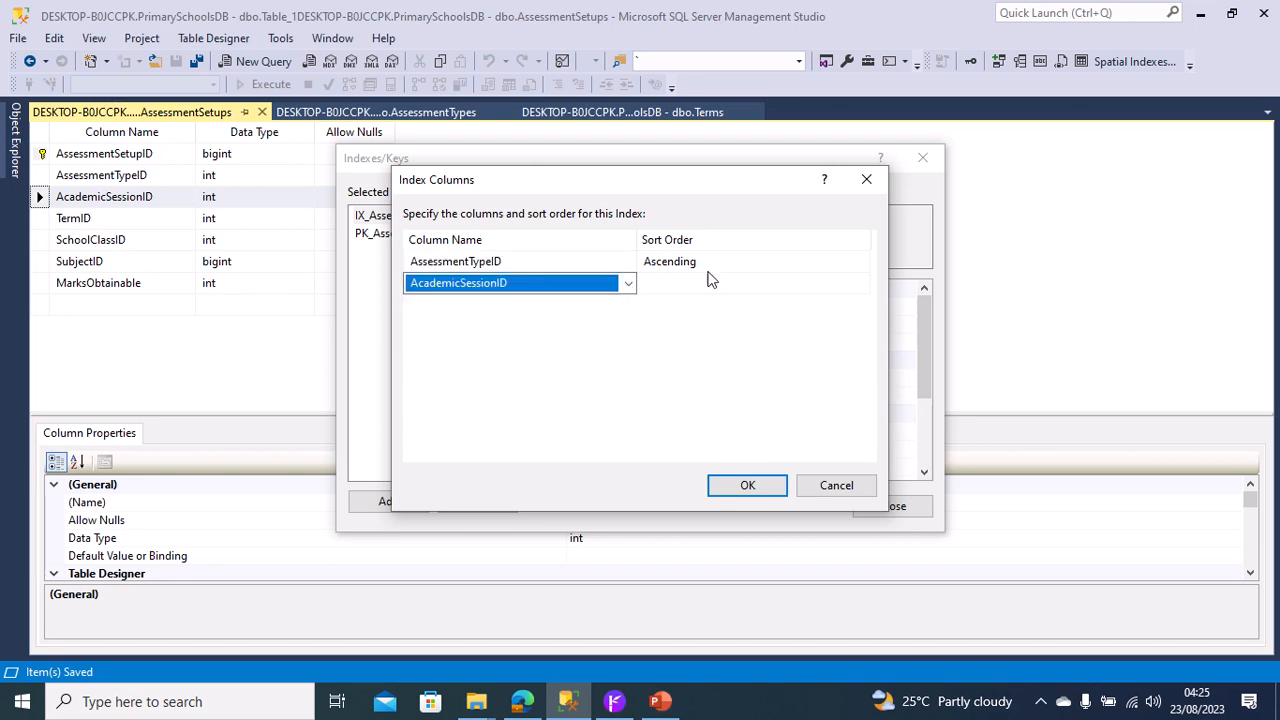
click(694, 309)
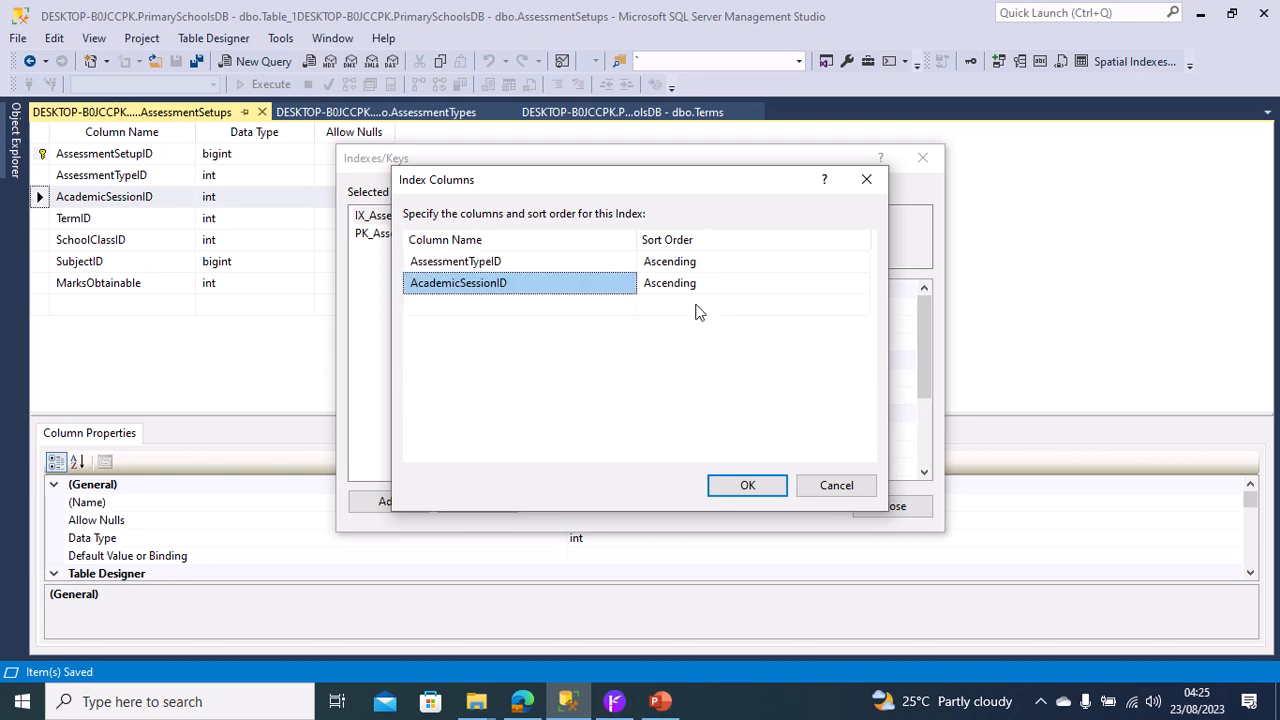
Add TermID and SchoolClassID, both in ascending order, to the unique key's columns.
click(595, 313)
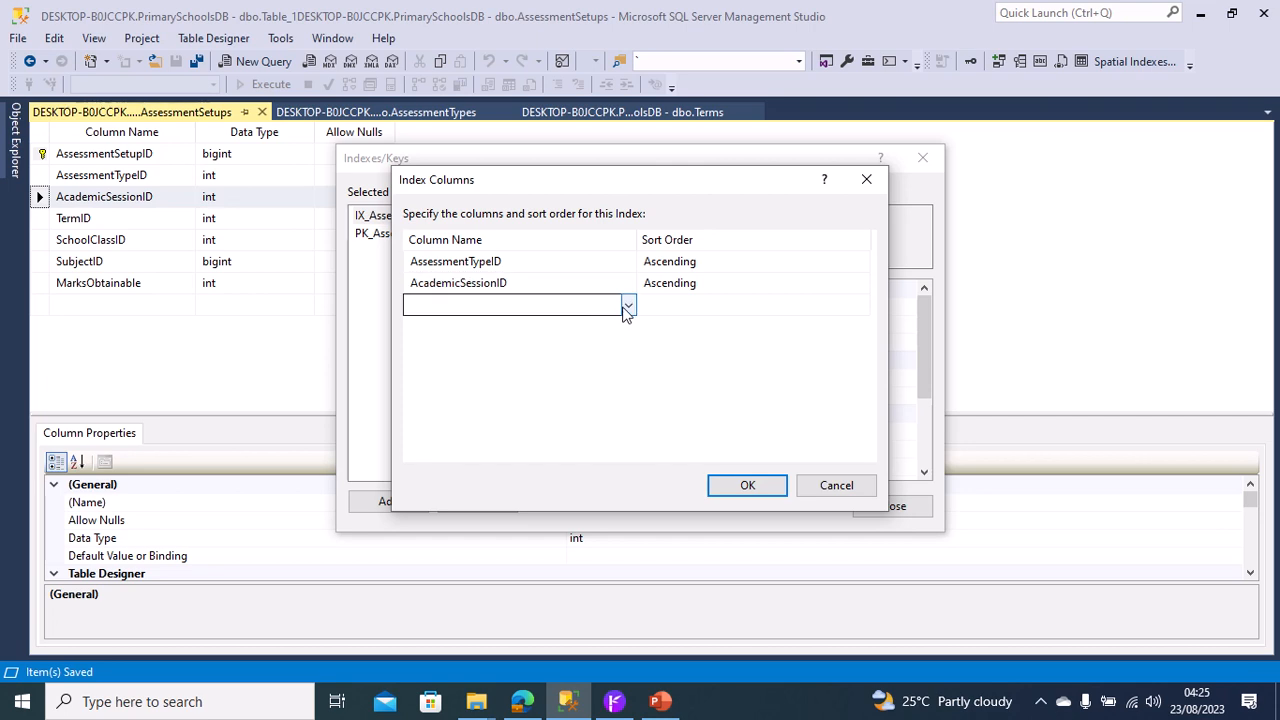
click(626, 310)
click(463, 393)
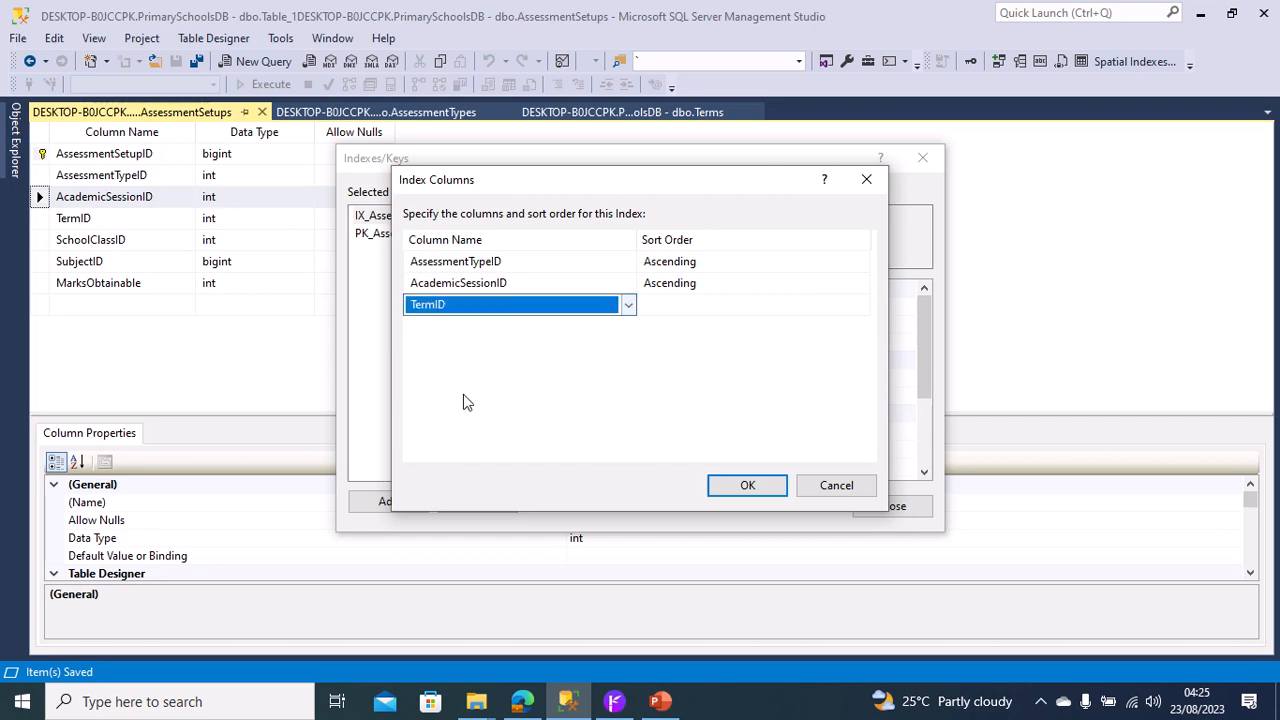
click(597, 380)
click(630, 328)
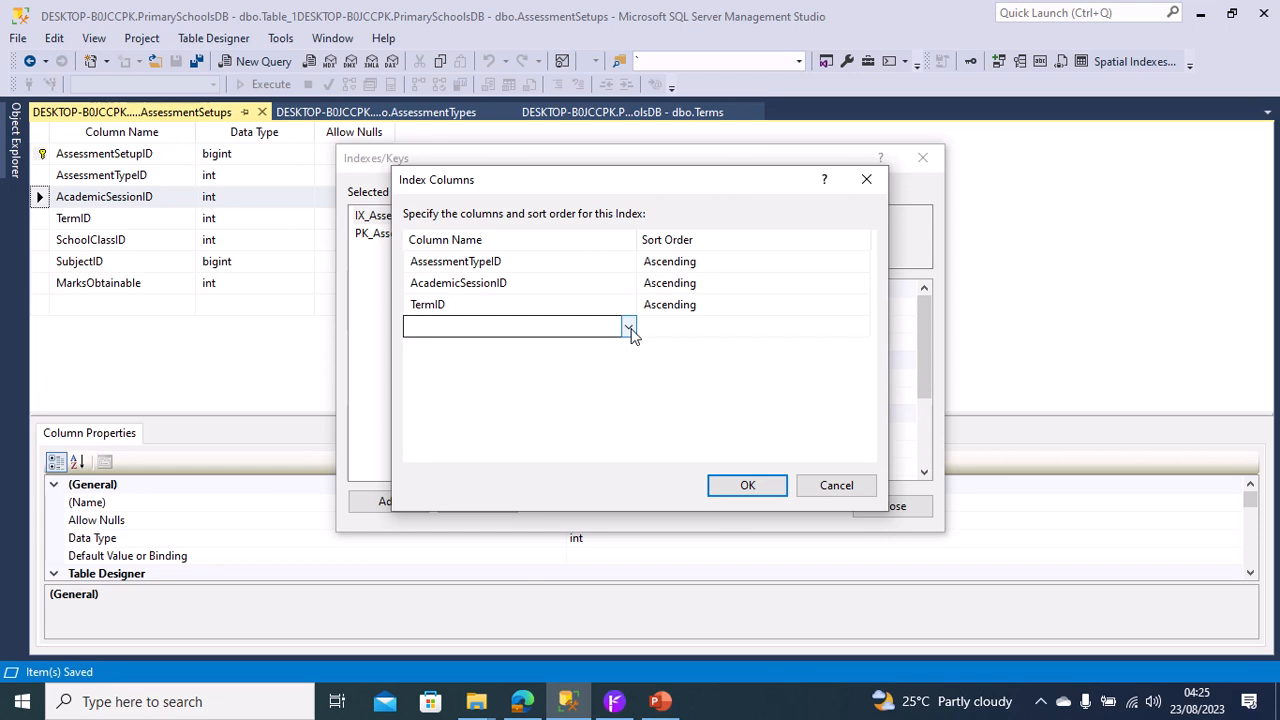
click(629, 328)
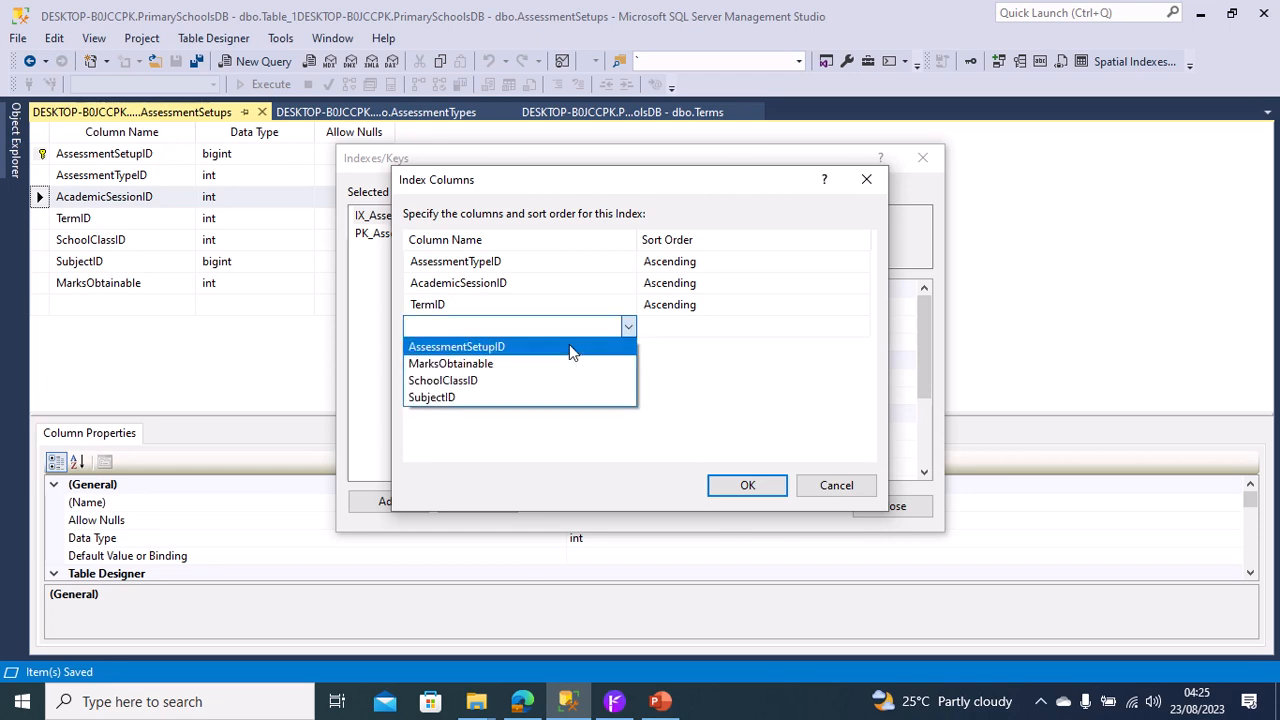
click(509, 380)
click(678, 330)
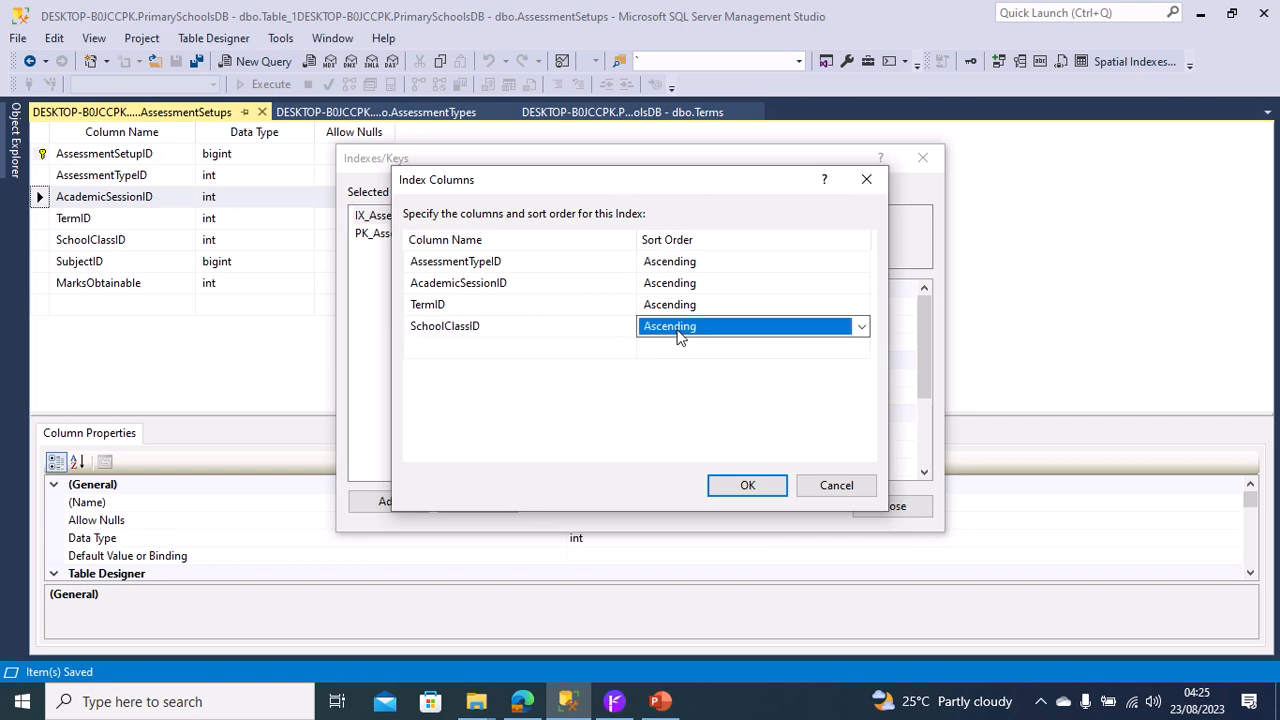
Add SubjectID in ascending order as the unique key's fifth column, and save the AssessmentSetups table.
click(612, 352)
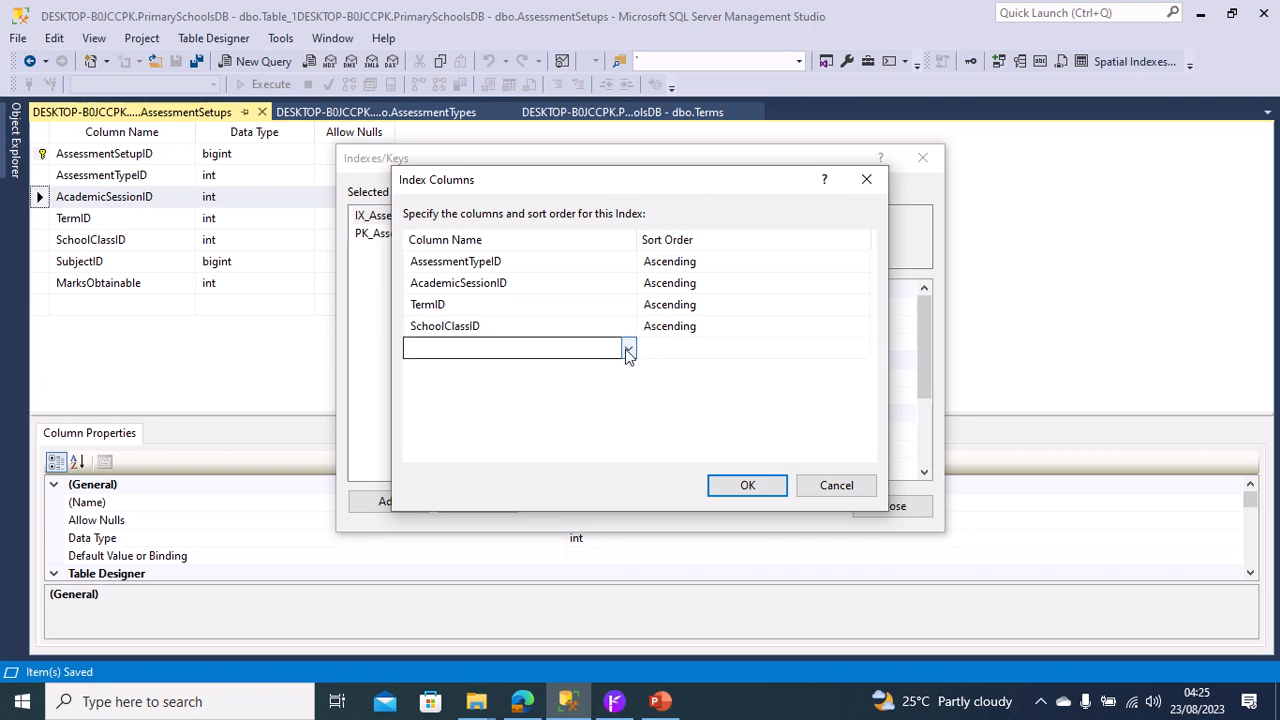
click(627, 349)
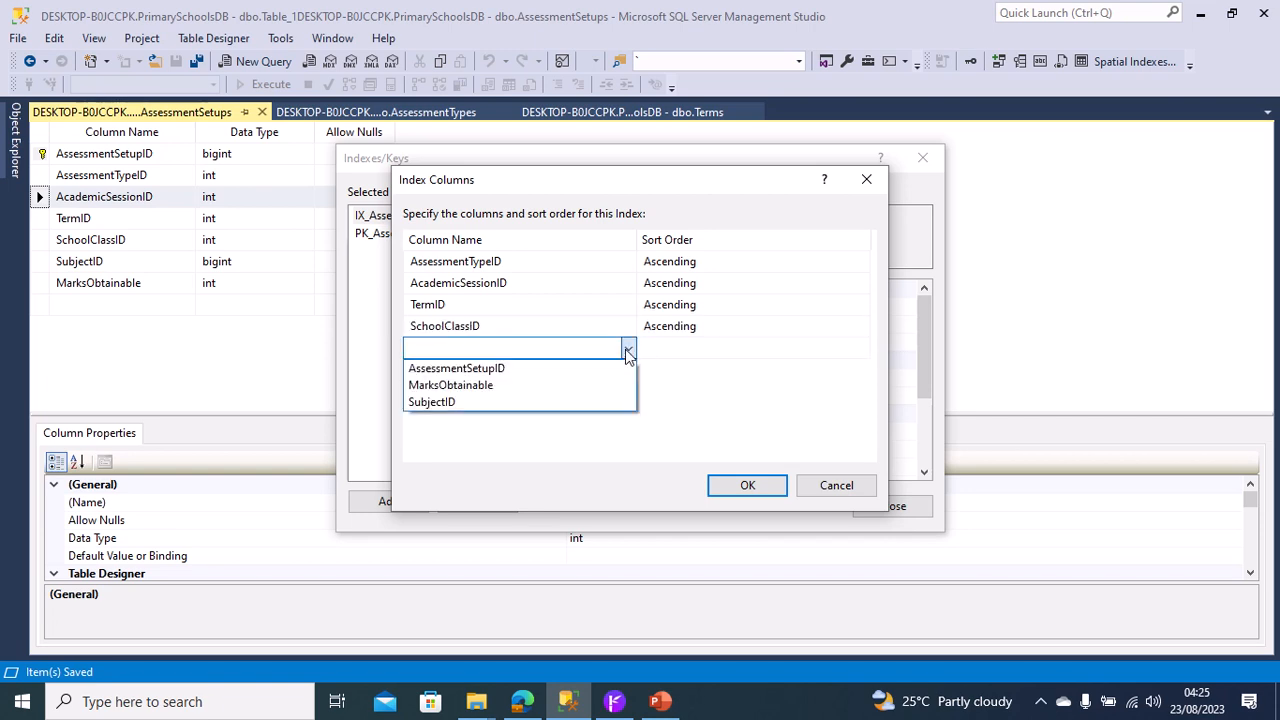
click(503, 402)
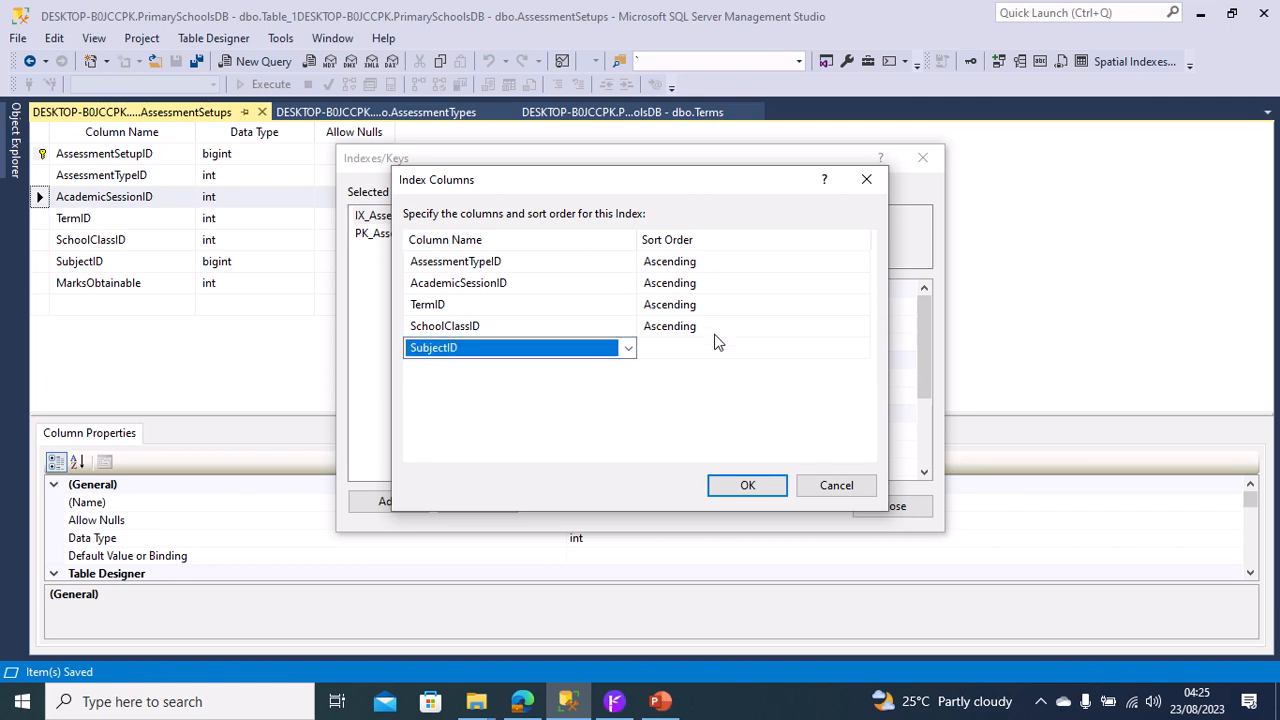
click(700, 366)
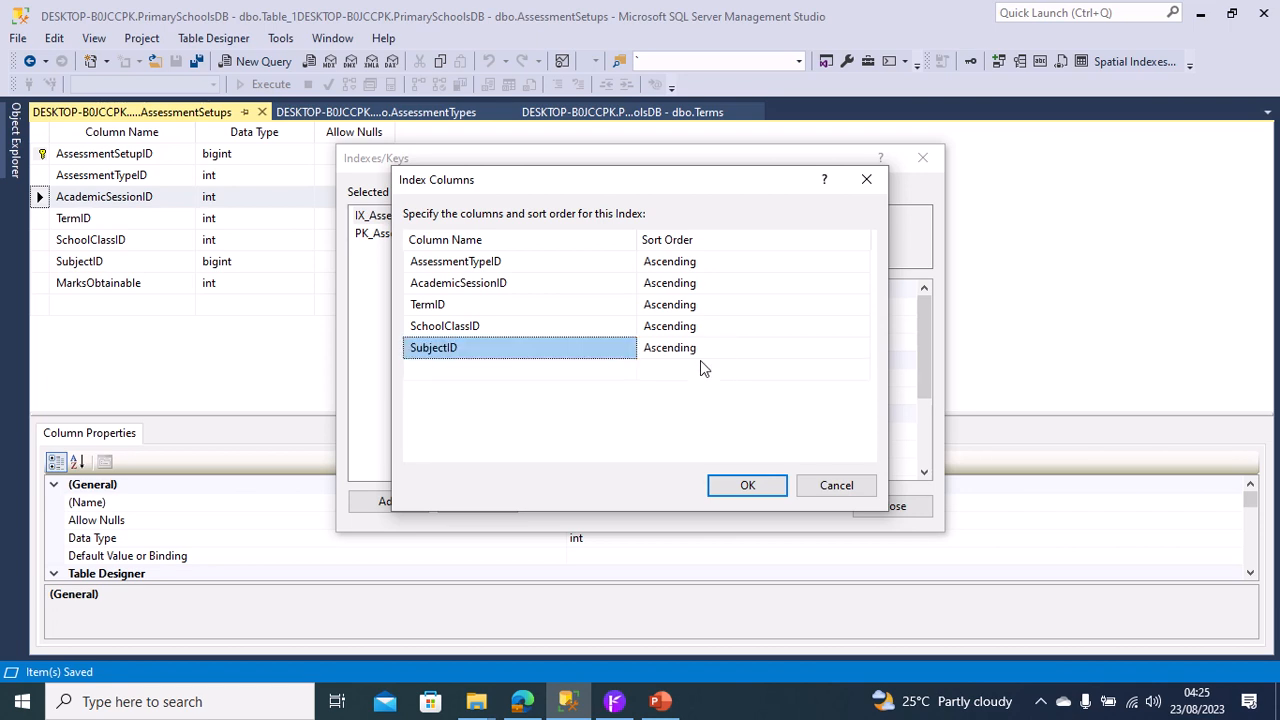
click(745, 487)
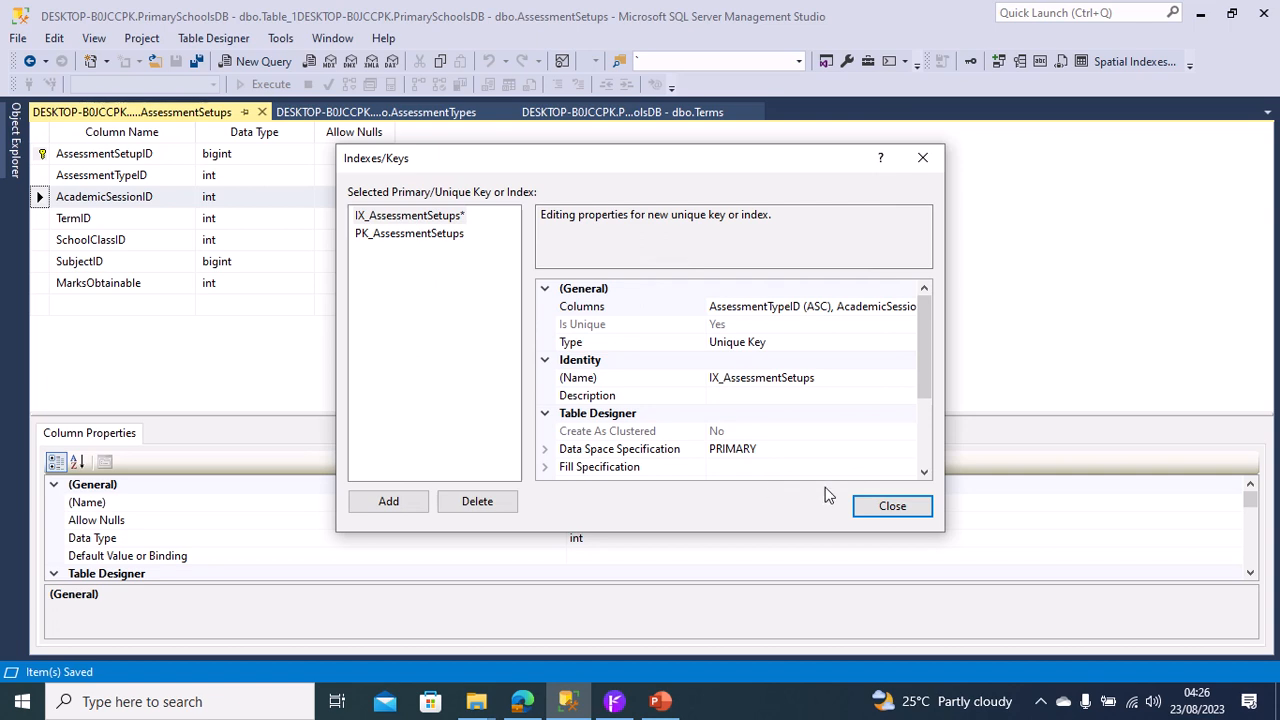
click(900, 507)
right_click(222, 110)
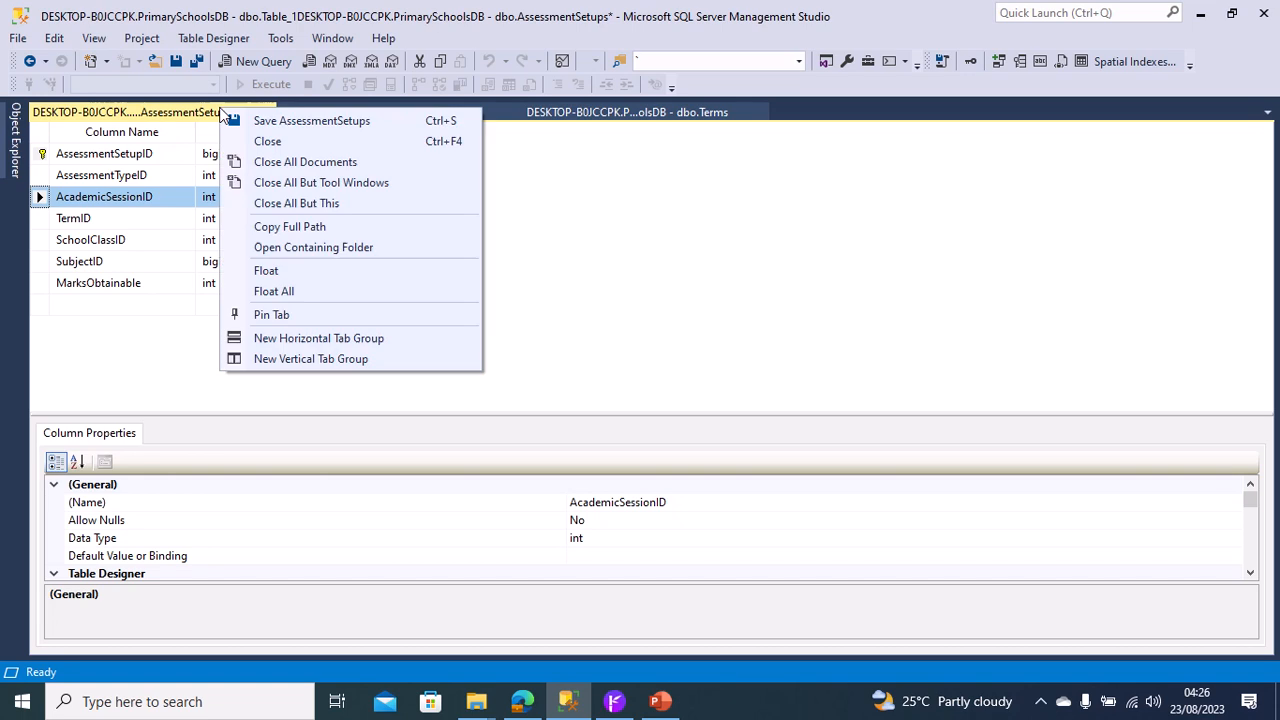
click(261, 121)
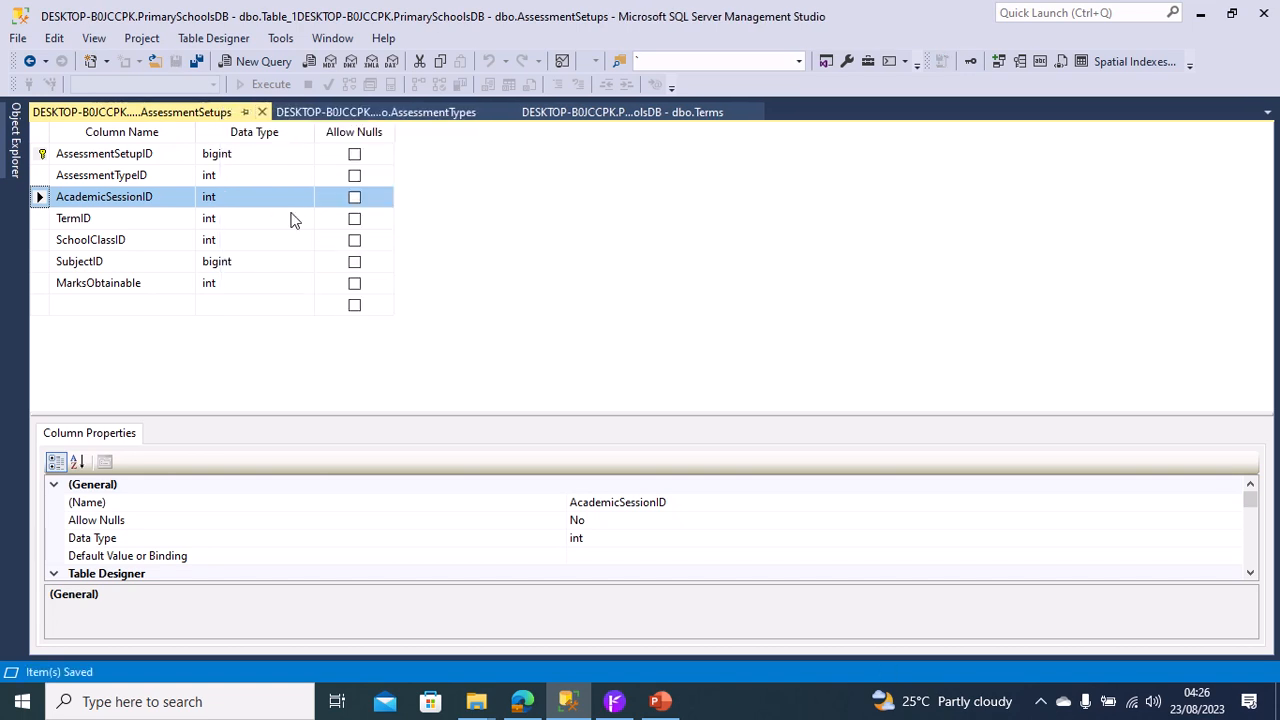
Create a new database diagram in the PrimarySchoolsDB database.
click(15, 140)
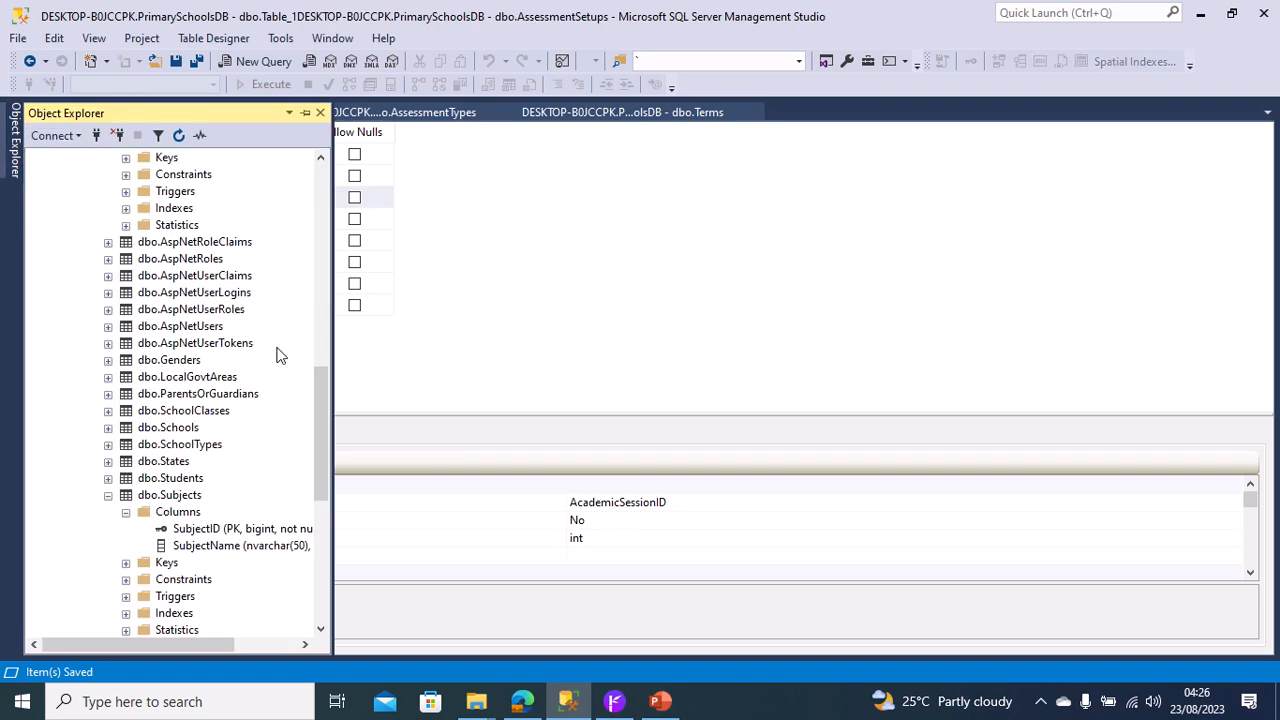
drag(318, 370, 358, 255)
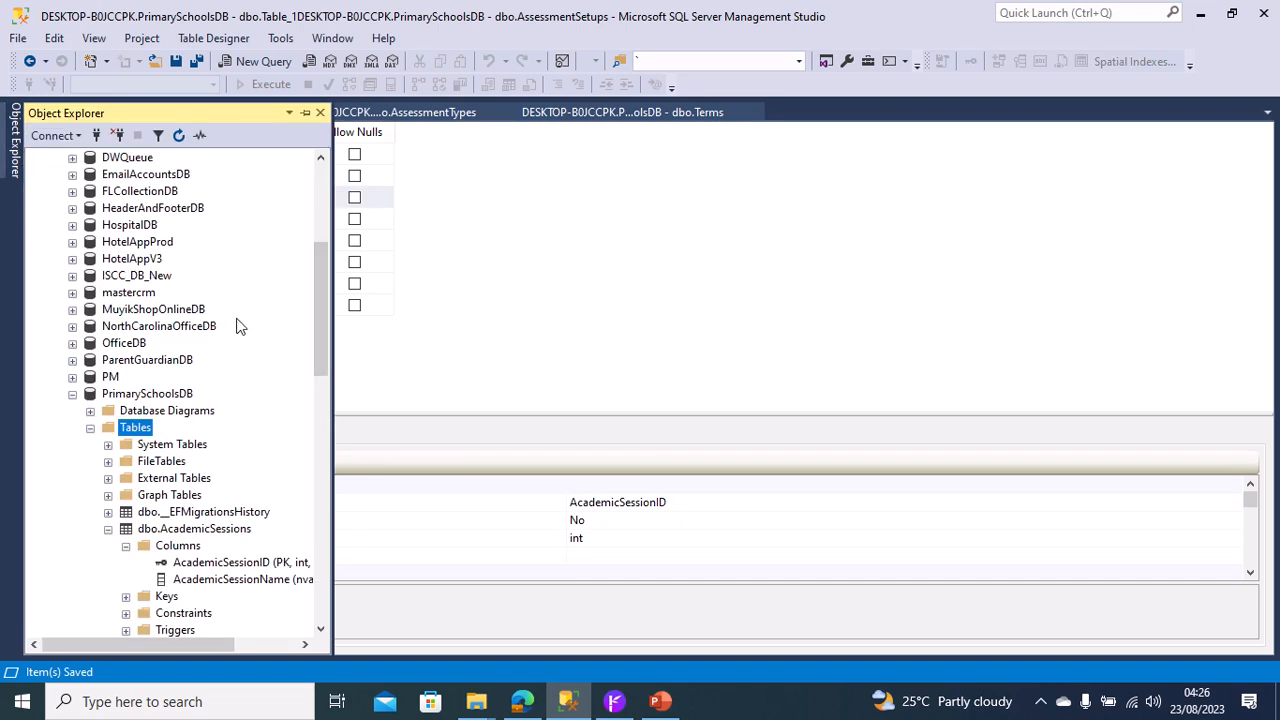
click(91, 413)
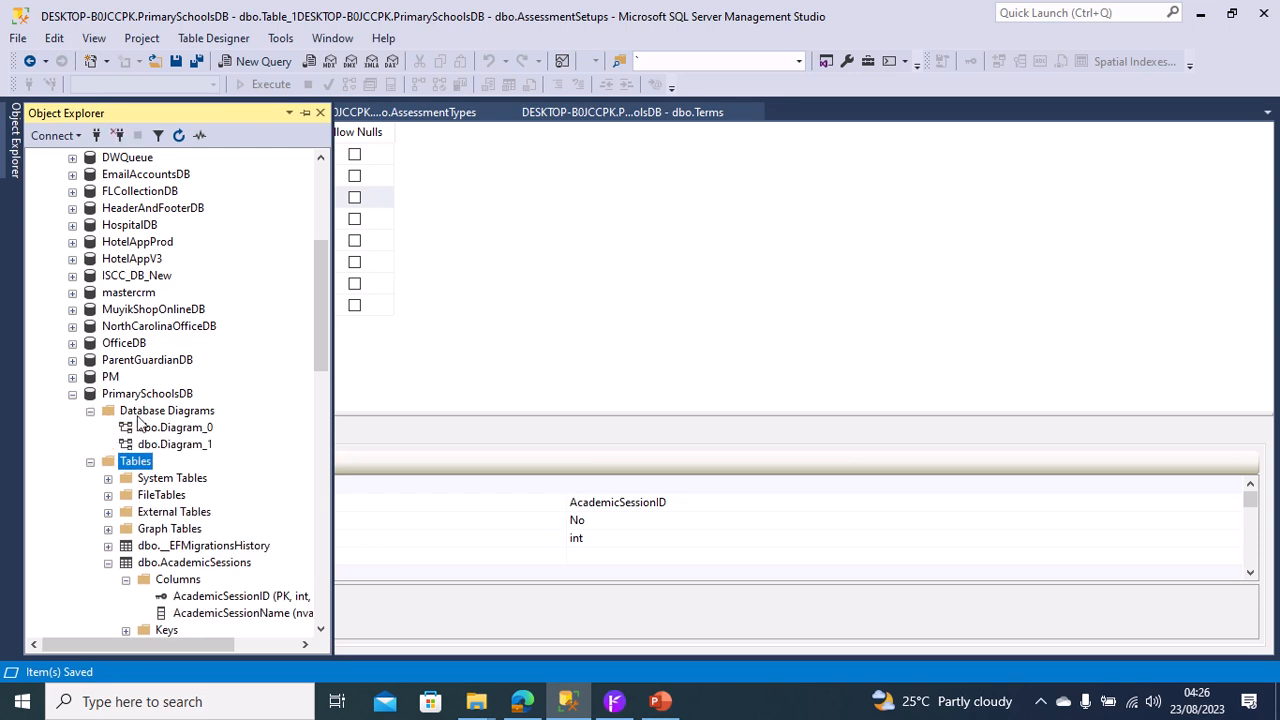
click(140, 416)
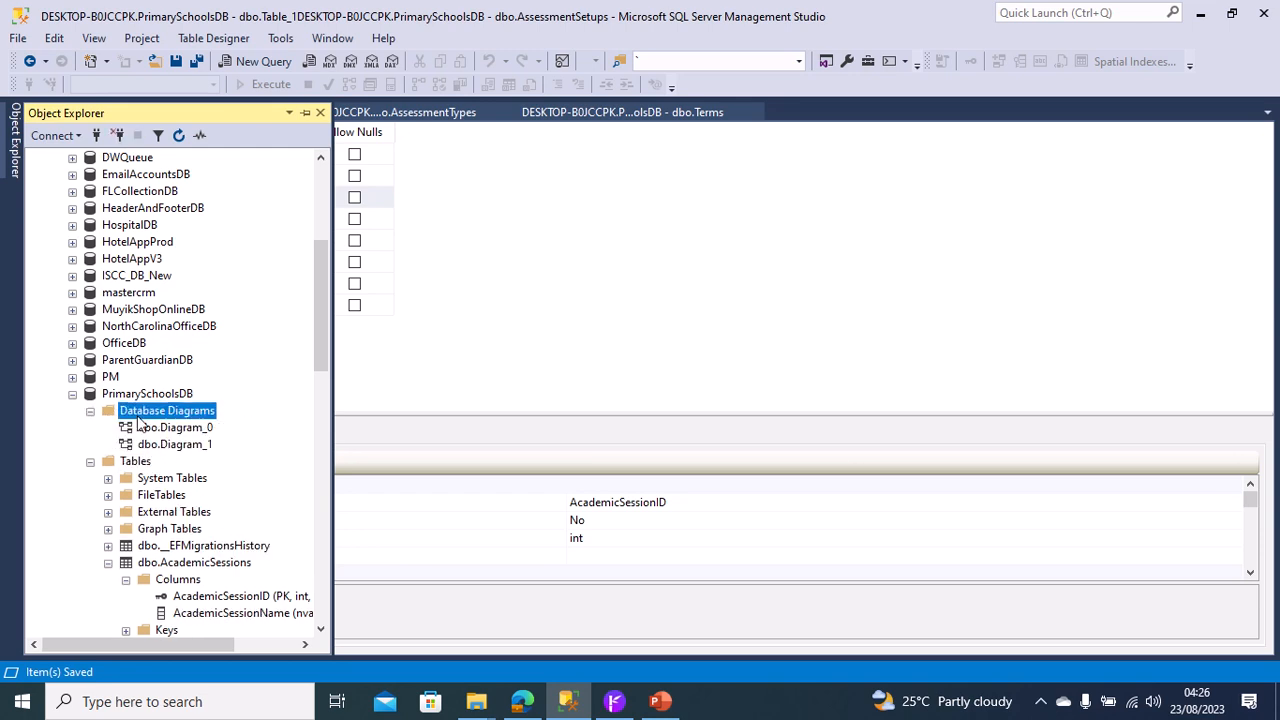
right_click(139, 418)
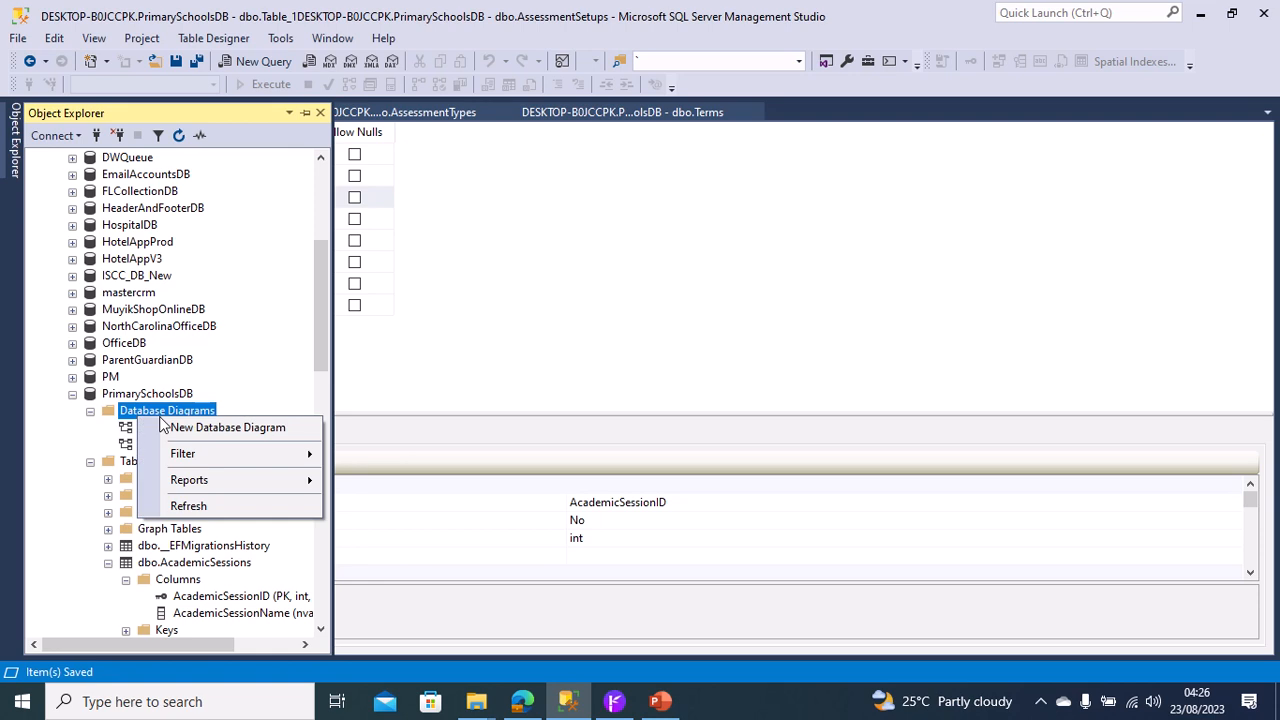
click(232, 428)
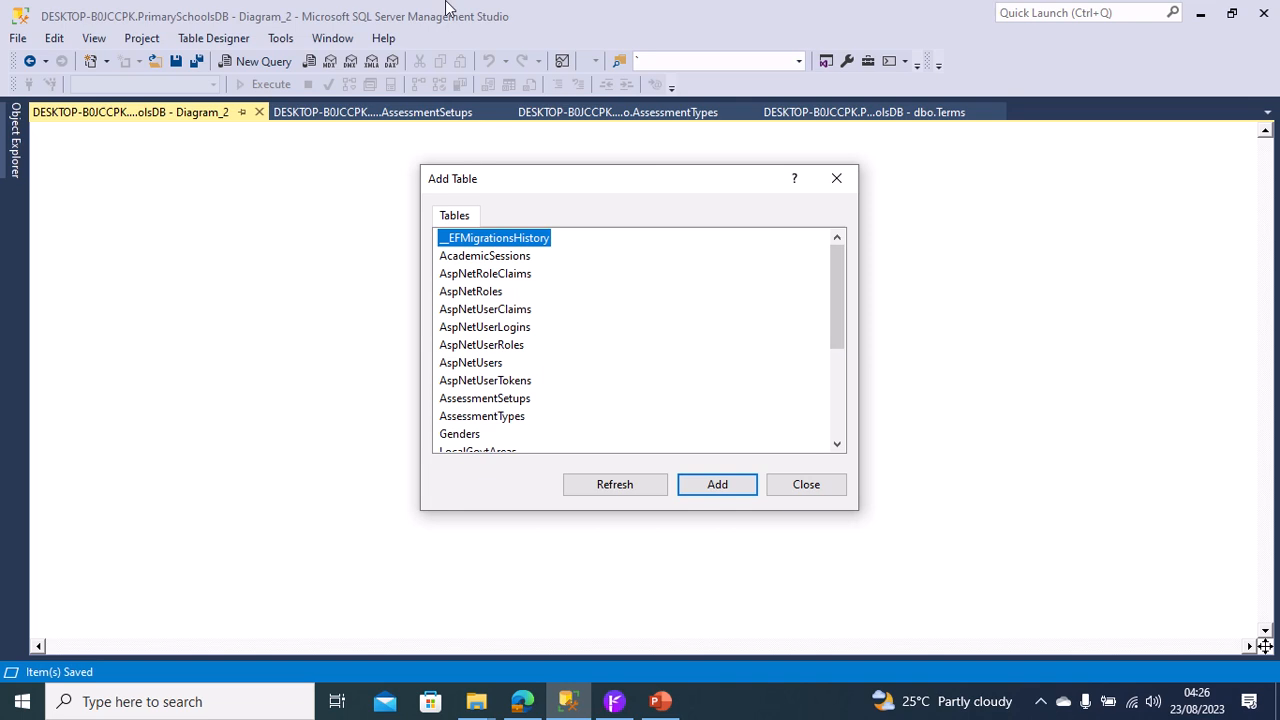
Add the AssessmentSetups table to the new database diagram.
mouse_move(447, 8)
drag(832, 305, 835, 367)
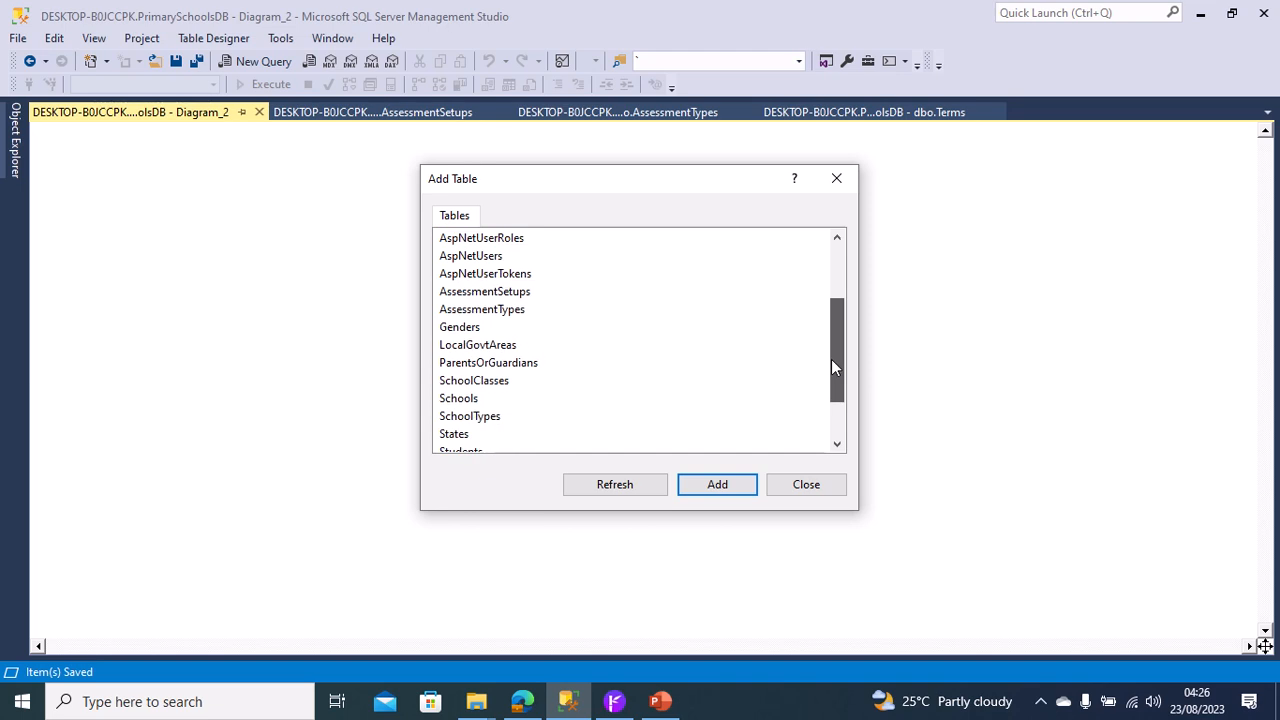
click(523, 310)
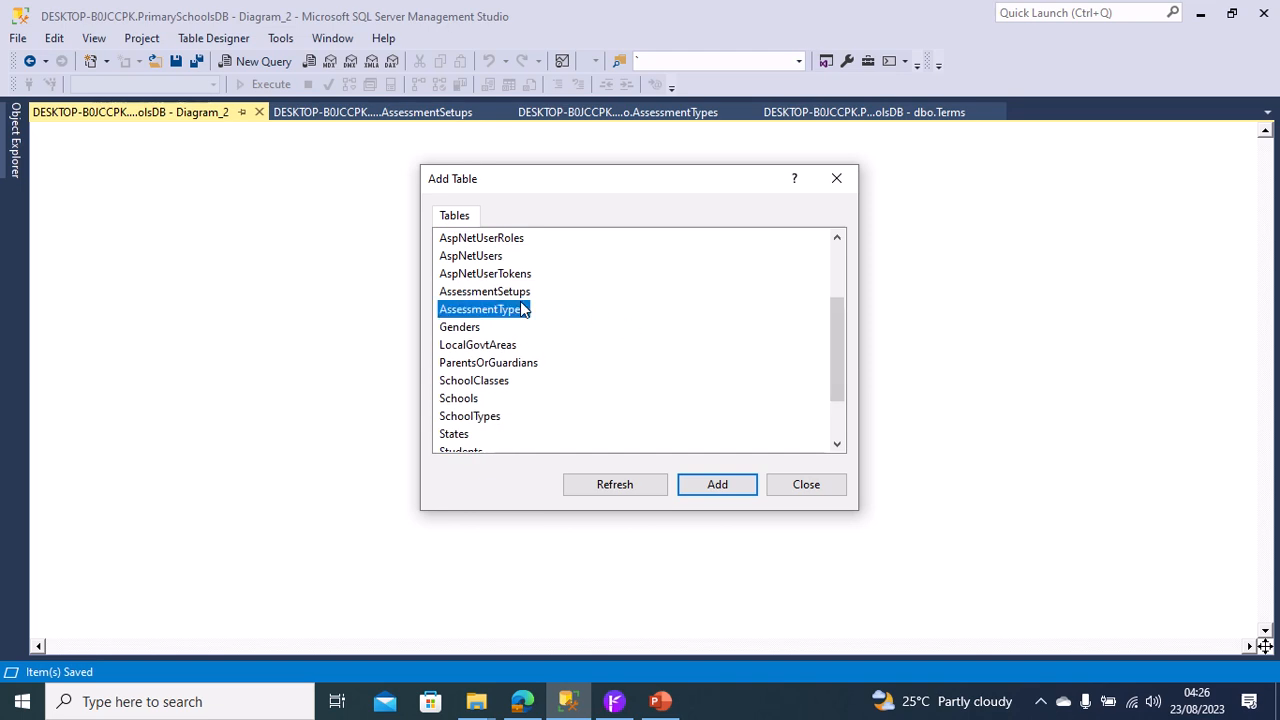
click(519, 291)
click(720, 486)
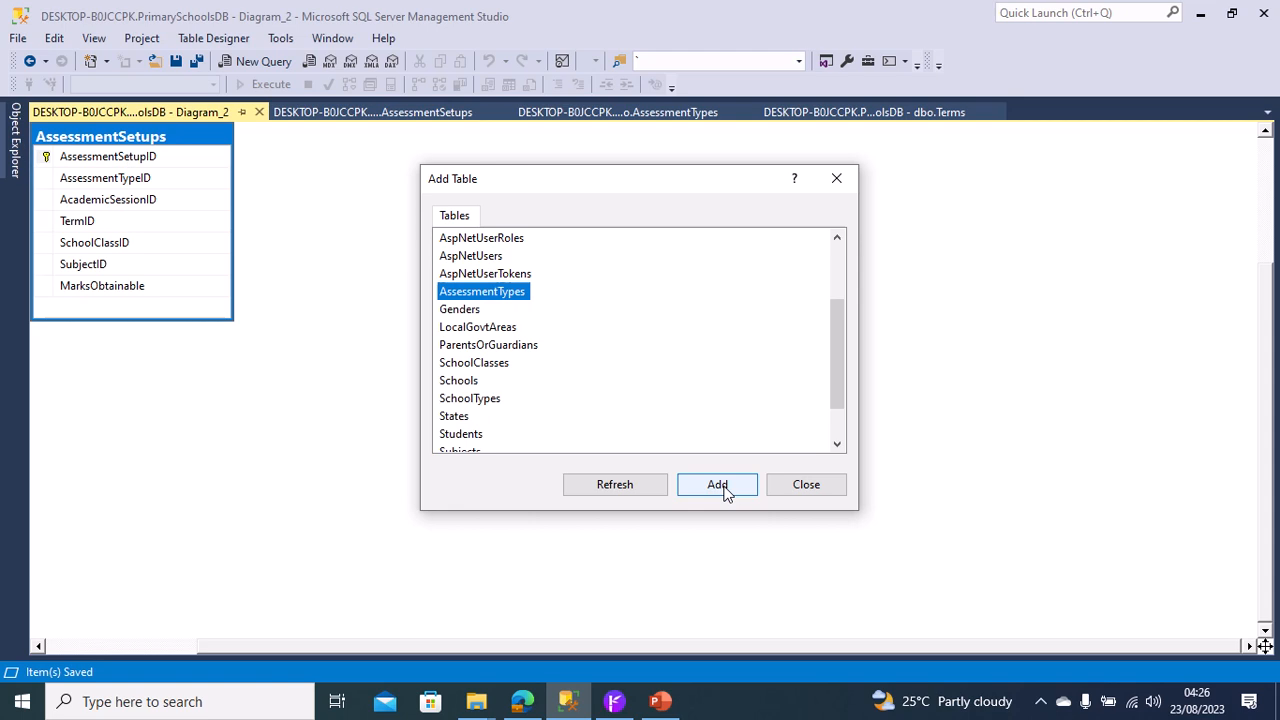
click(786, 497)
Add the AssessmentTypes table to the diagram and place it to the right of AssessmentSetups.
click(607, 398)
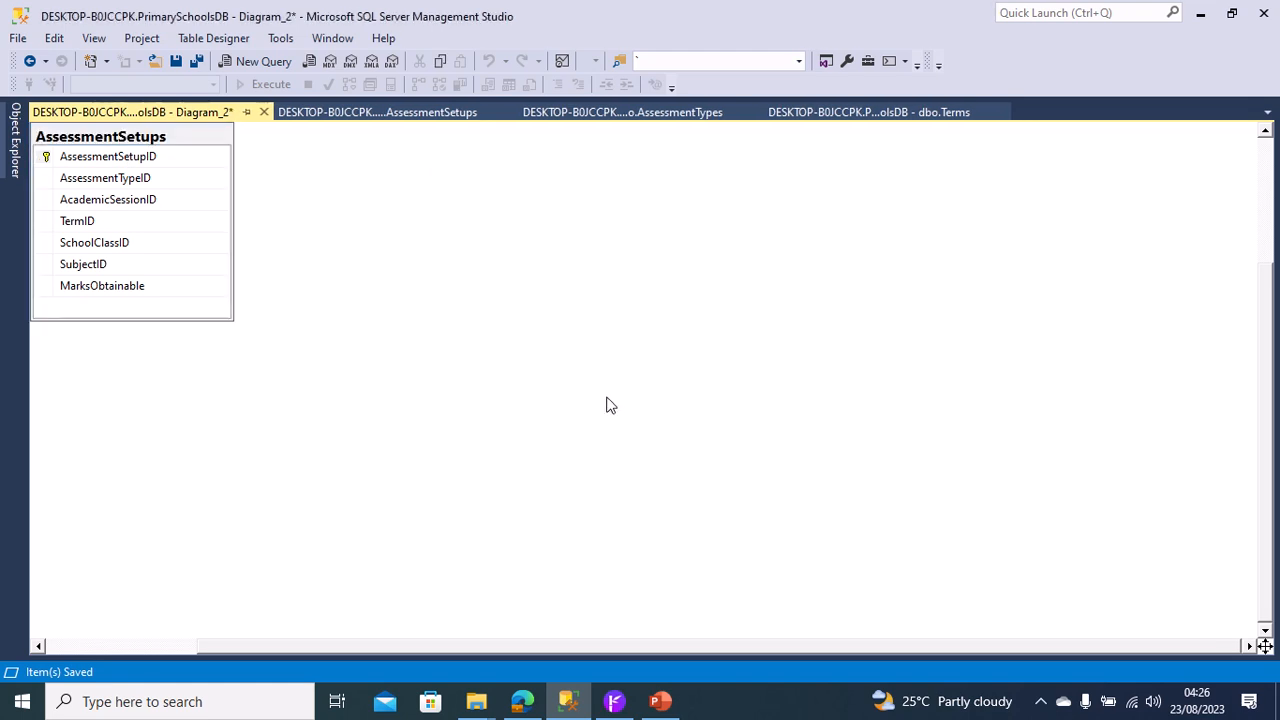
right_click(607, 398)
click(663, 441)
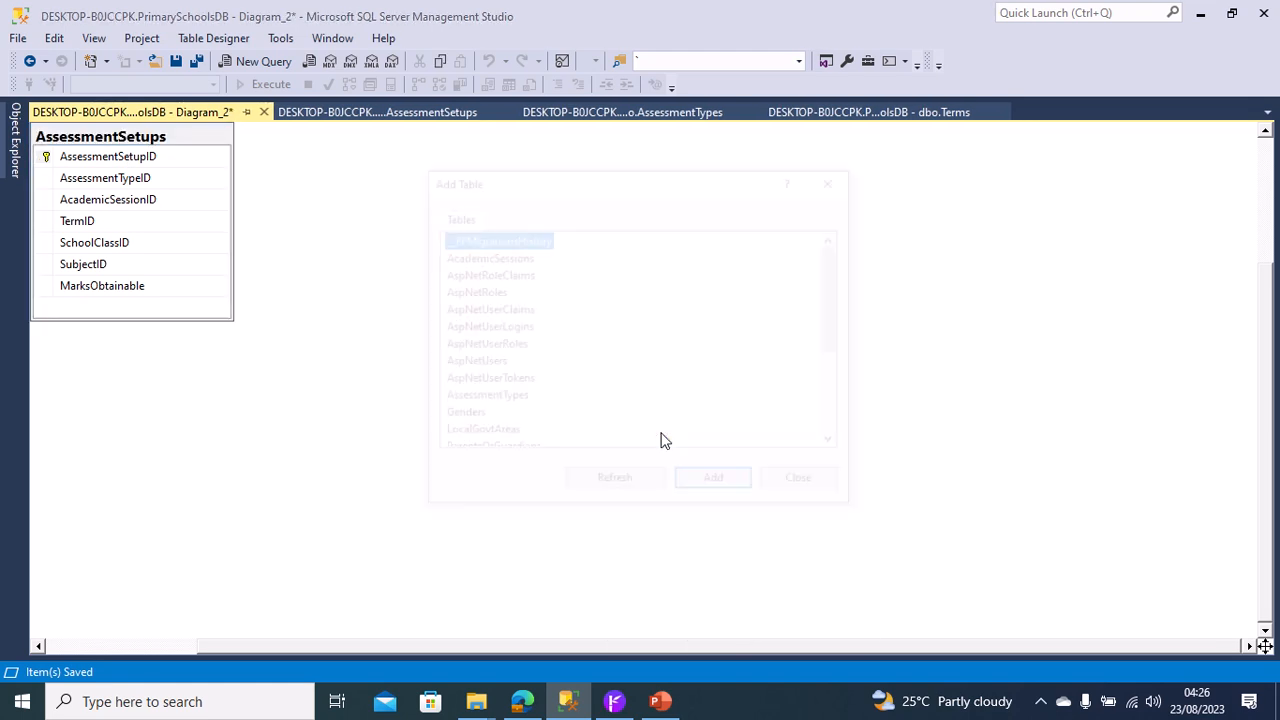
click(522, 399)
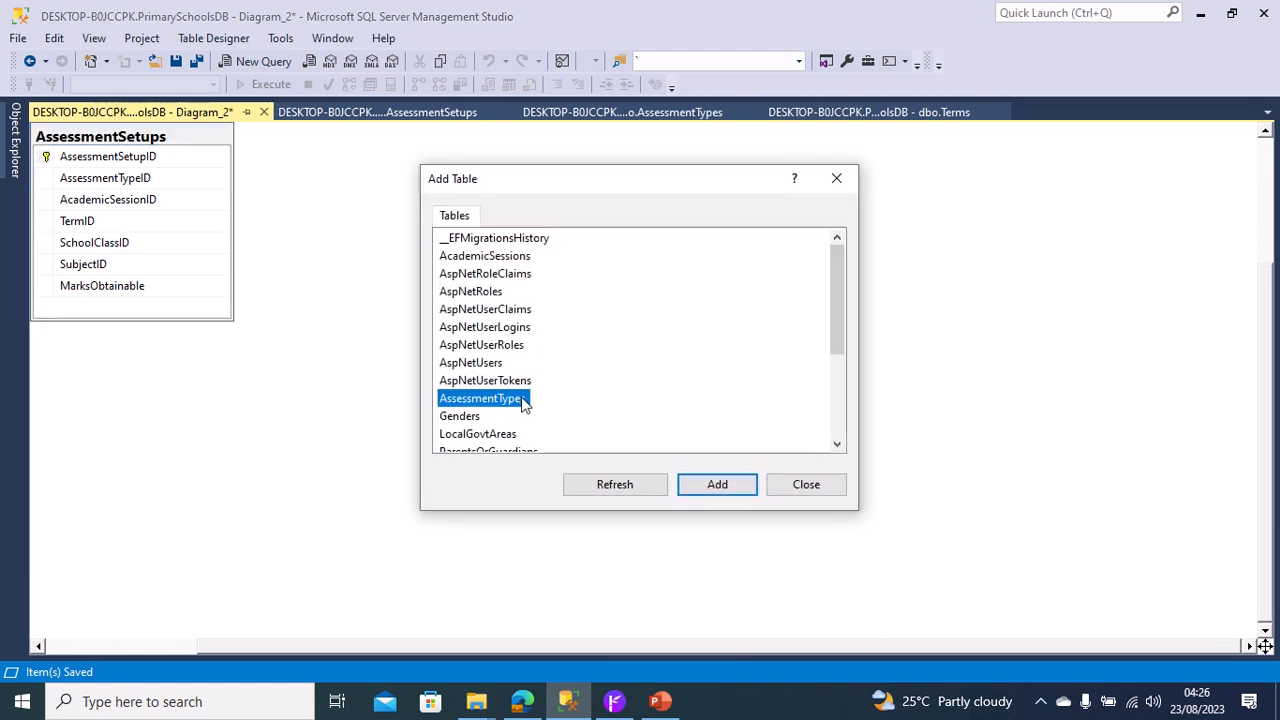
click(744, 490)
click(805, 486)
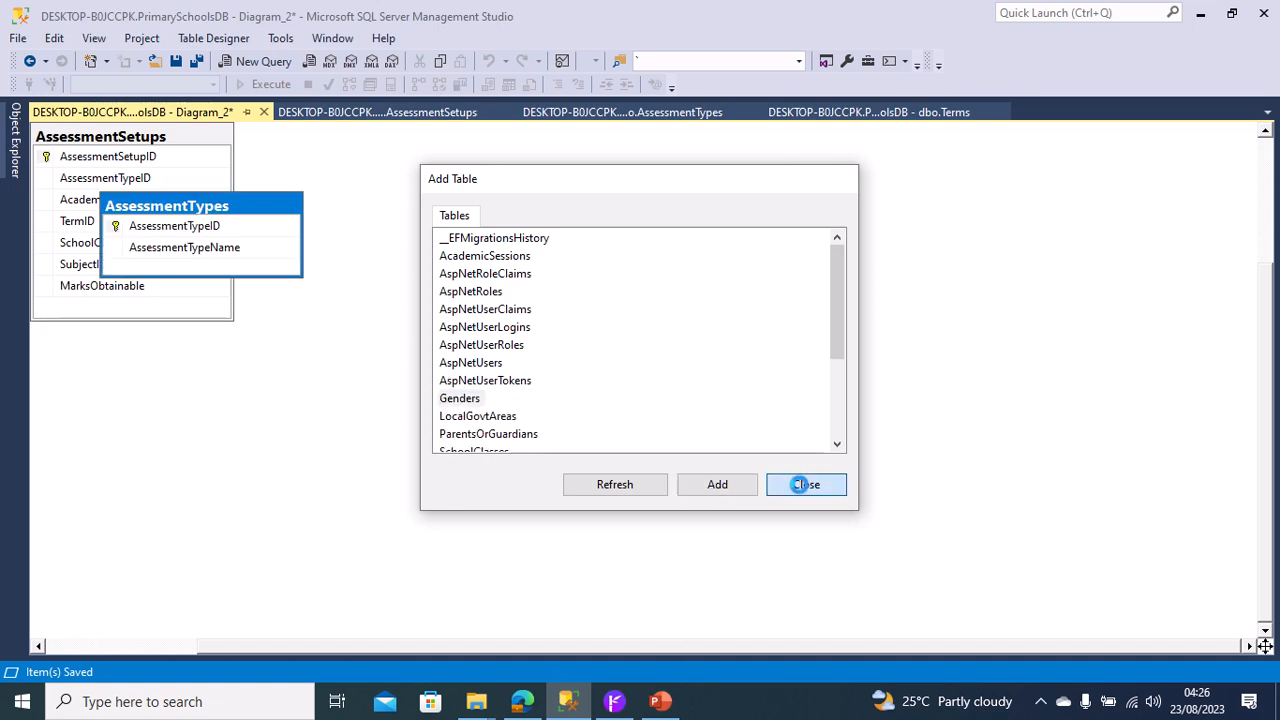
drag(253, 206, 545, 216)
Create a foreign key relationship linking AssessmentTypeID in AssessmentSetups to the AssessmentTypeID primary key of AssessmentTypes.
drag(402, 240, 143, 189)
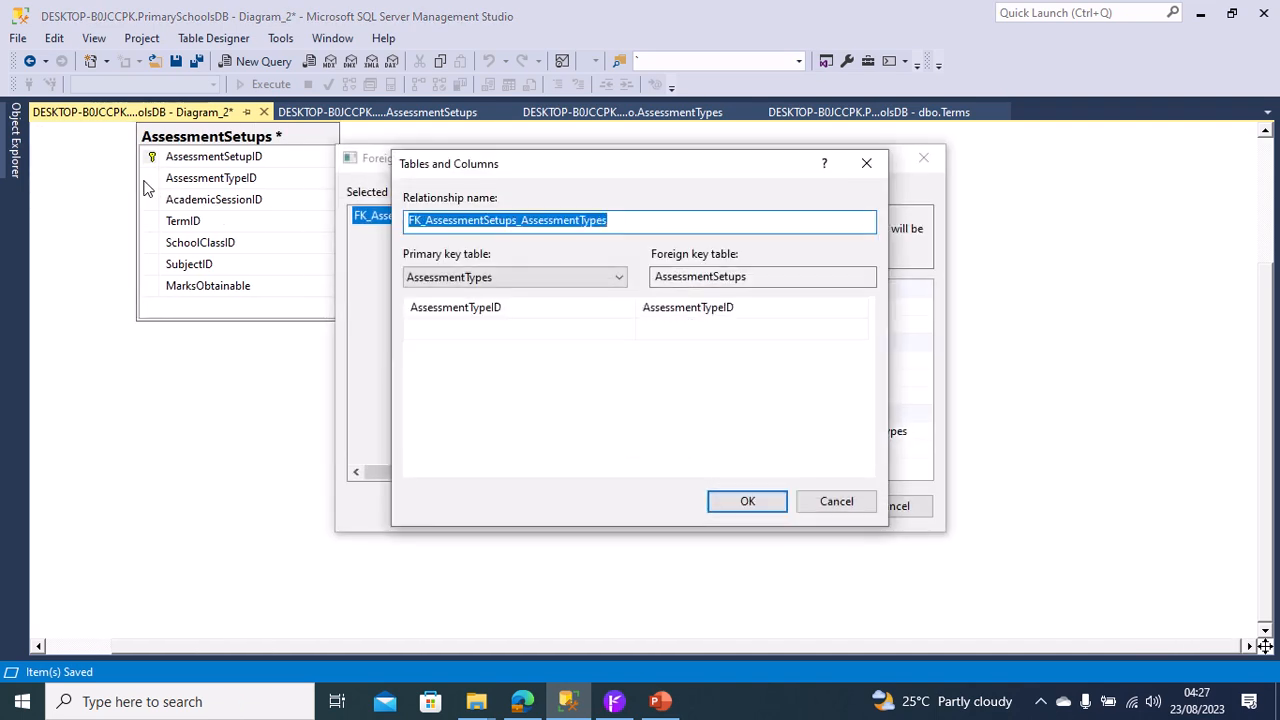
click(742, 501)
click(804, 507)
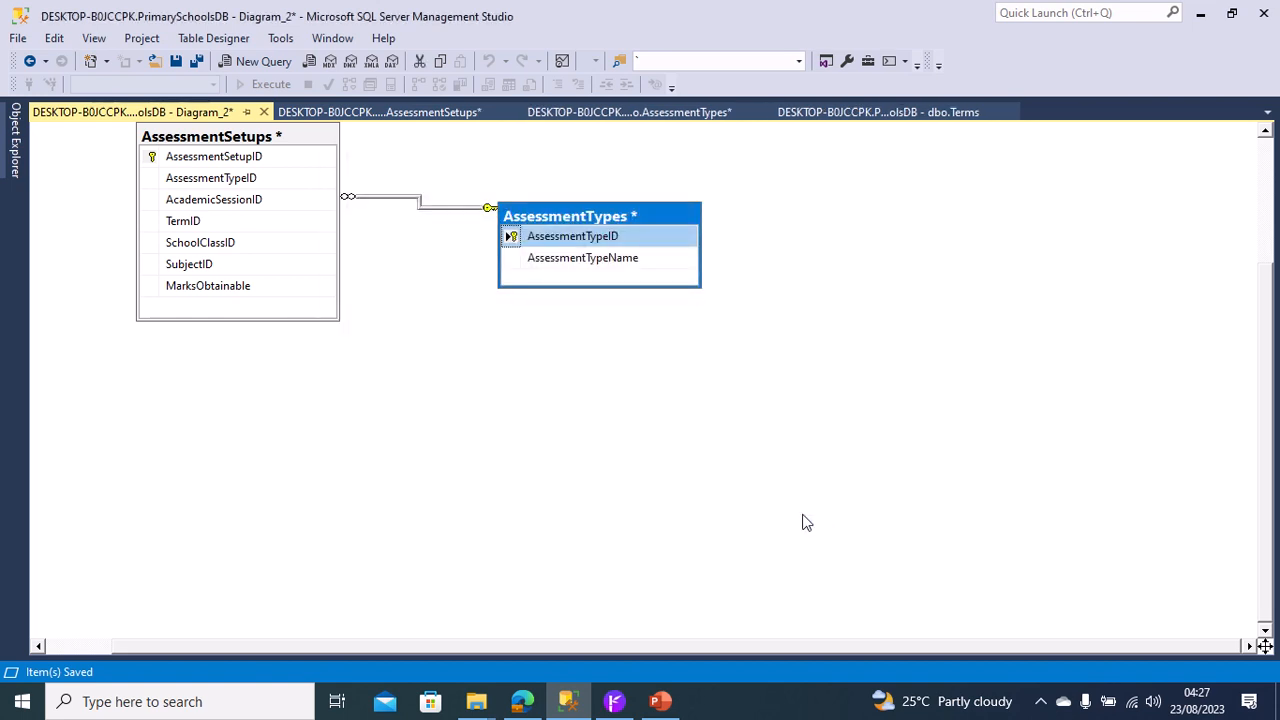
Add the AcademicSessions table to the diagram and place it below AssessmentTypes.
right_click(593, 426)
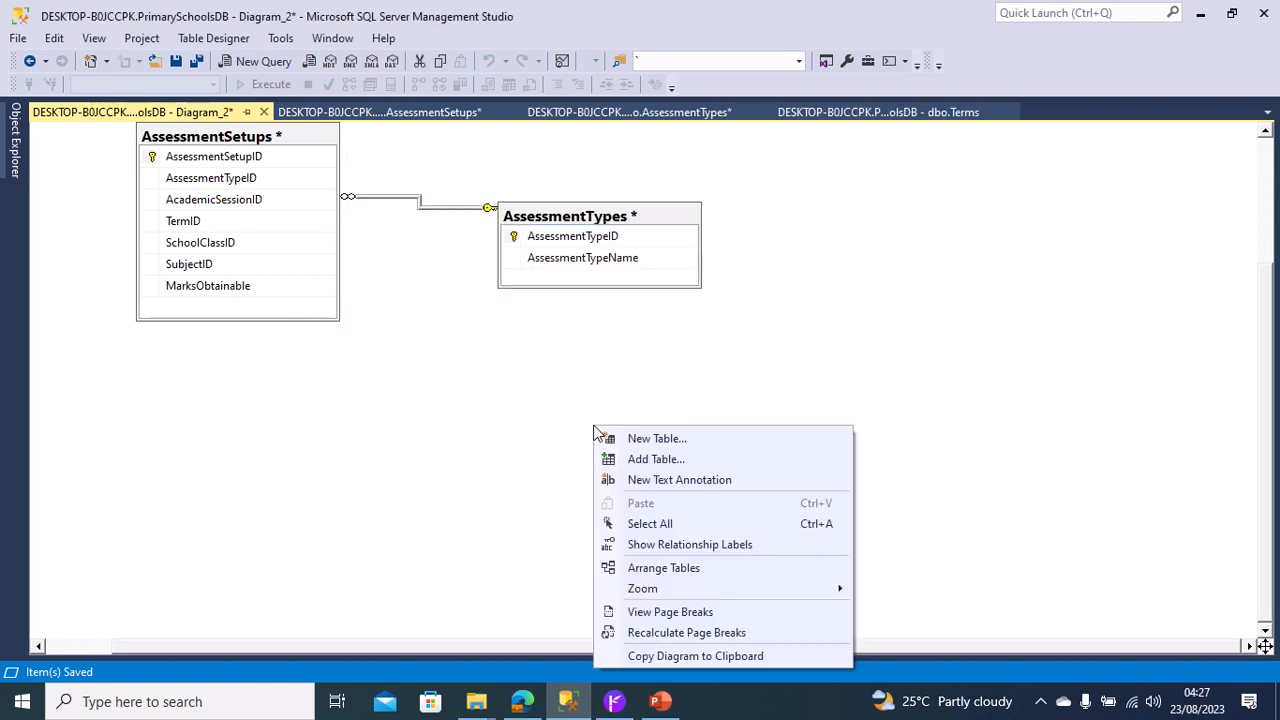
click(656, 459)
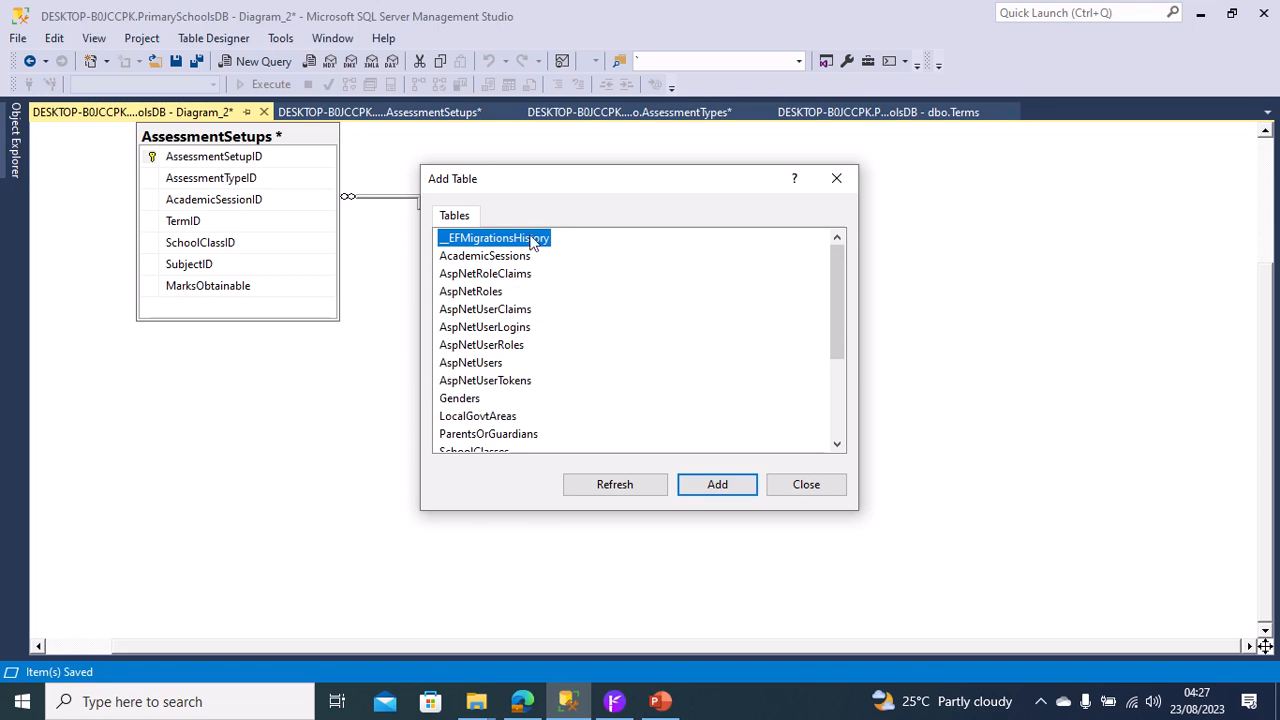
click(508, 257)
click(711, 486)
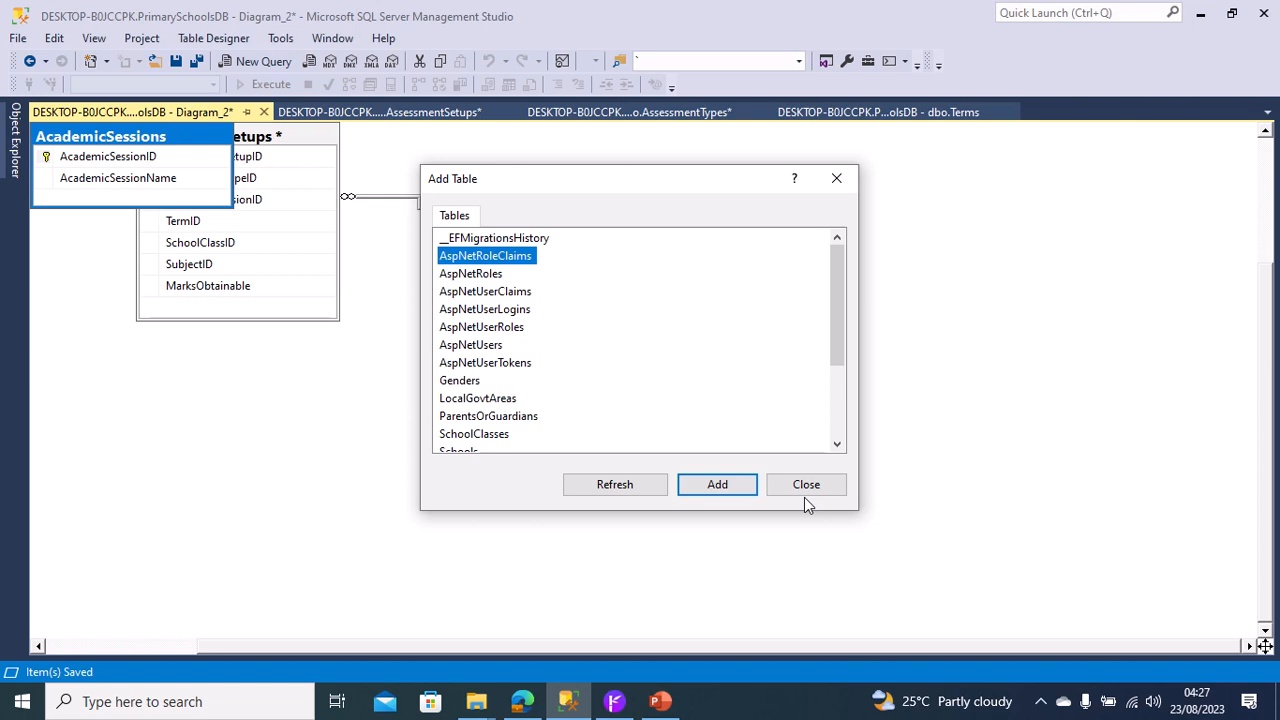
click(841, 490)
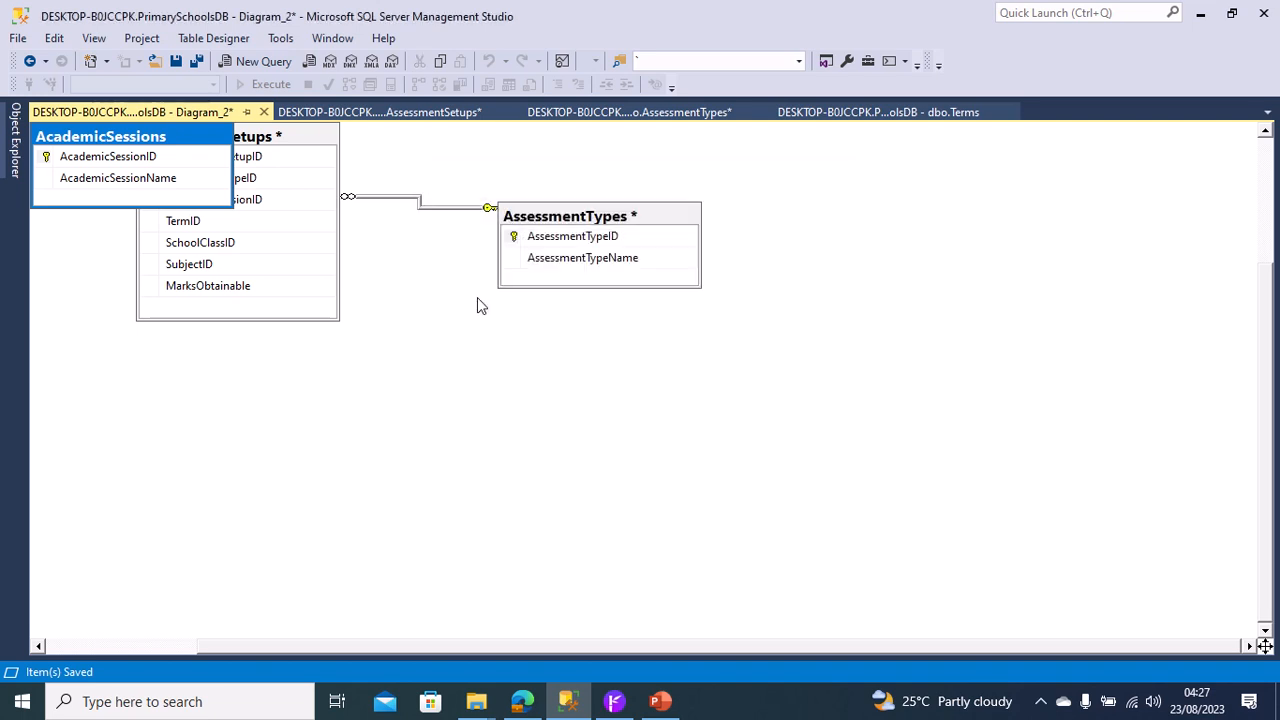
drag(118, 140, 719, 318)
drag(717, 427, 717, 428)
Create a foreign key relationship linking AcademicSessionID in AssessmentSetups to the AcademicSessionID primary key of AcademicSessions.
click(644, 452)
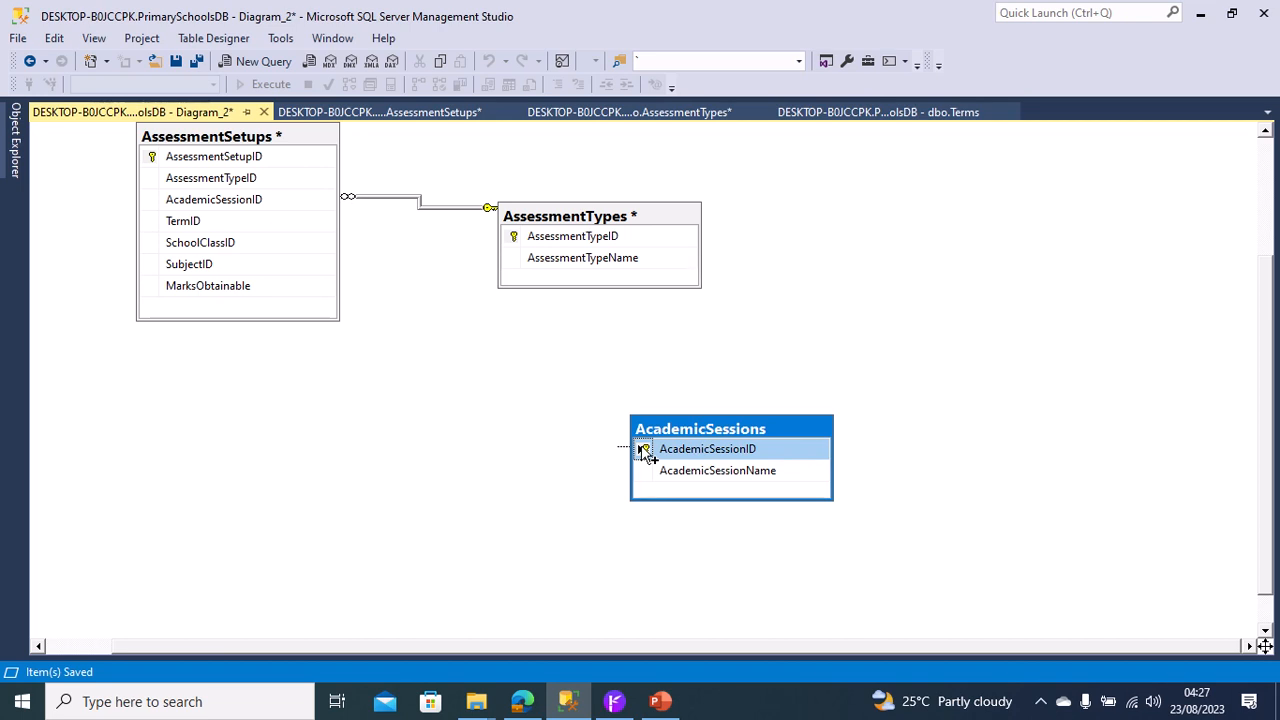
drag(644, 452, 150, 205)
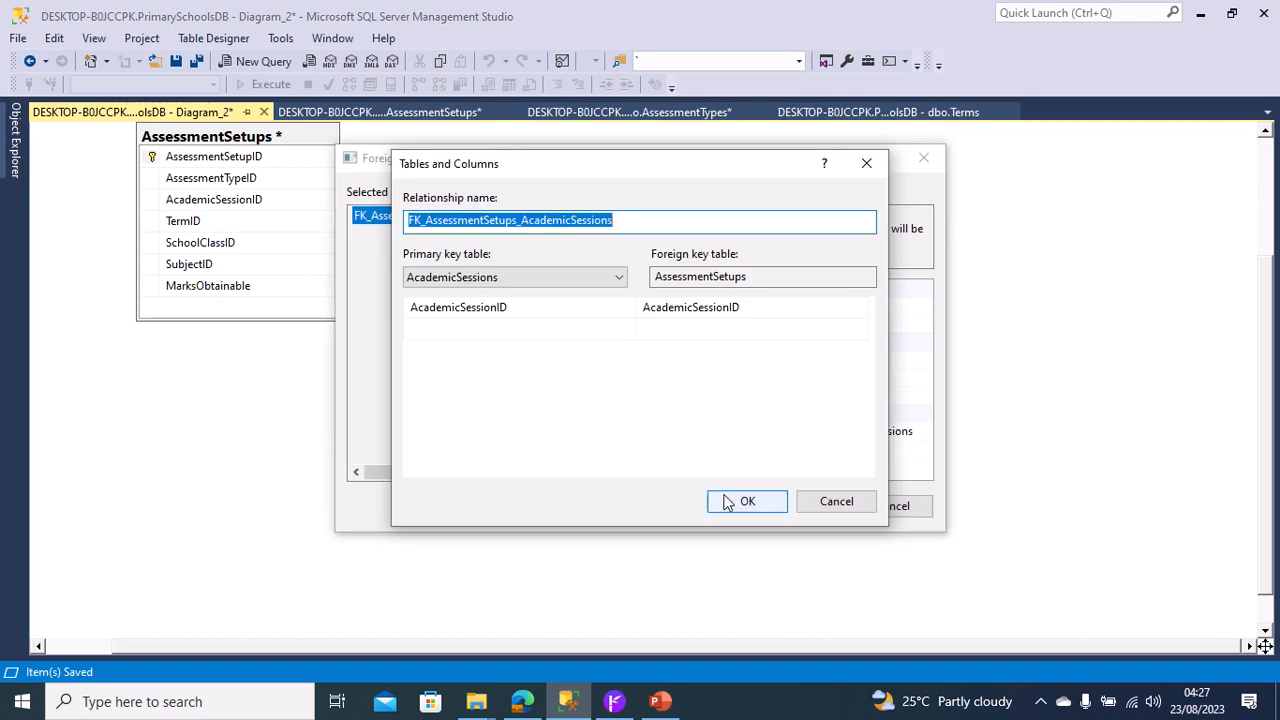
click(727, 501)
click(768, 507)
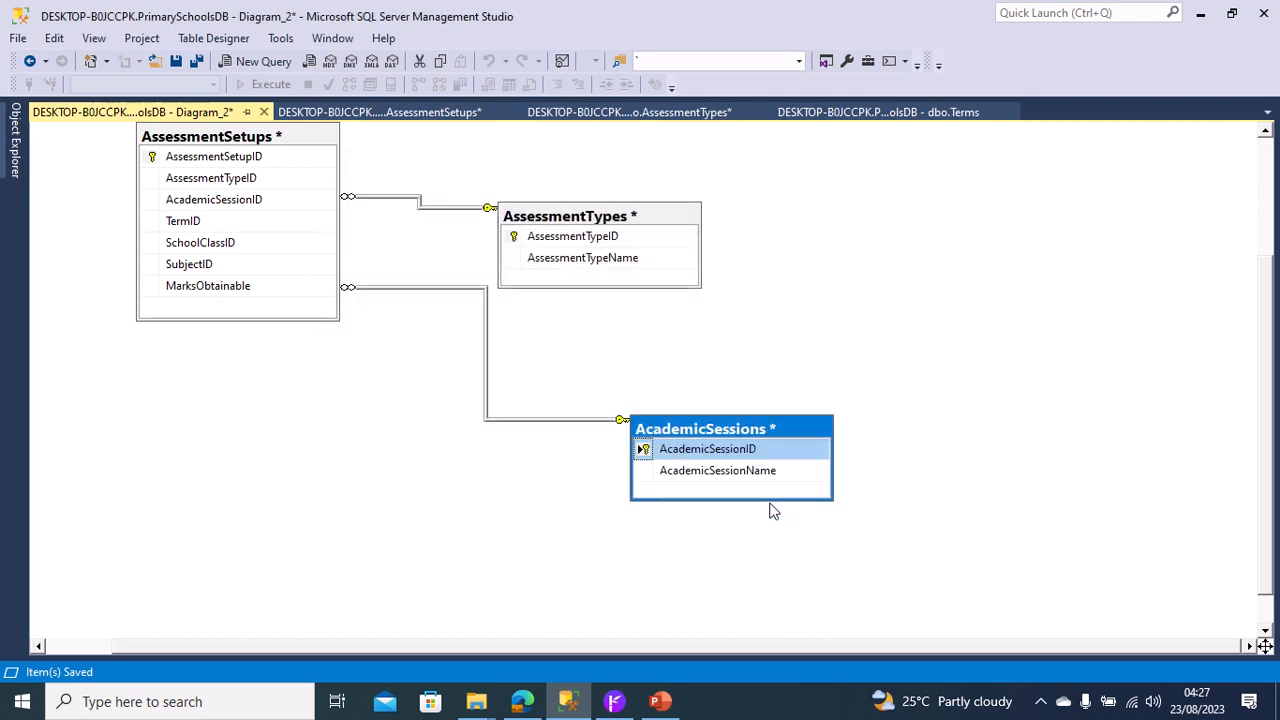
Add the Terms table to the diagram and place it to the right of AssessmentTypes.
right_click(502, 571)
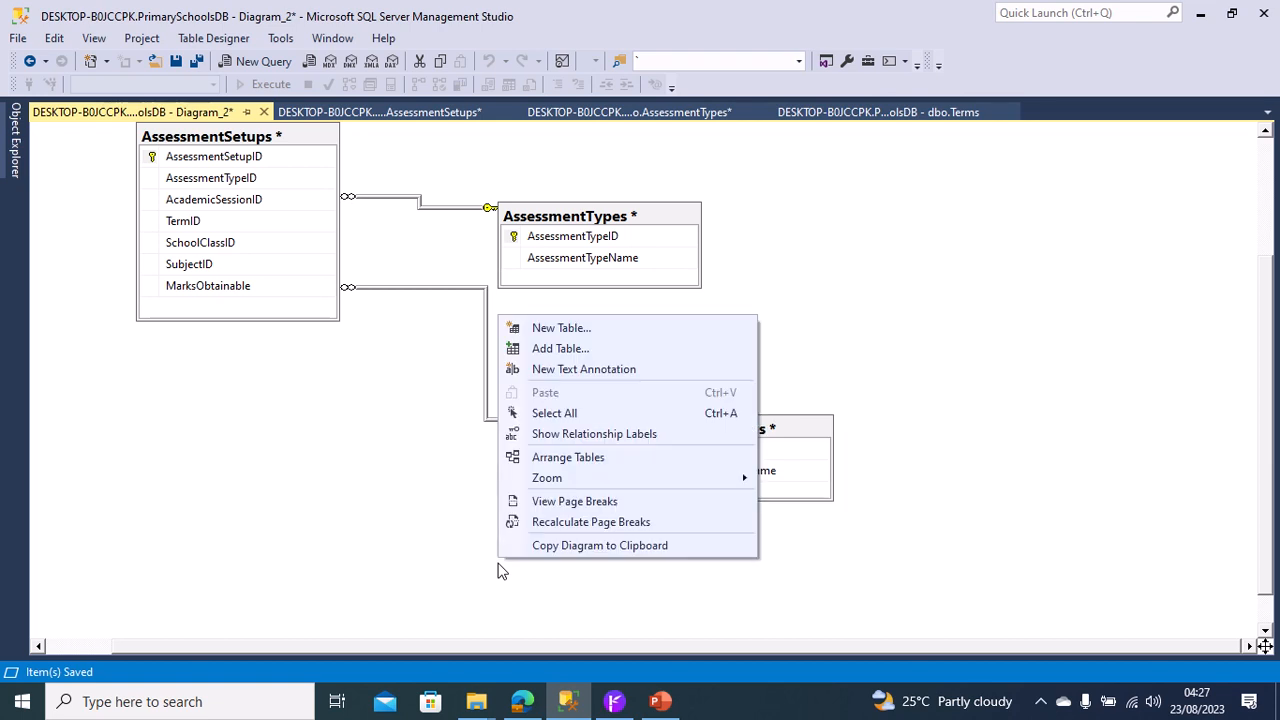
click(548, 352)
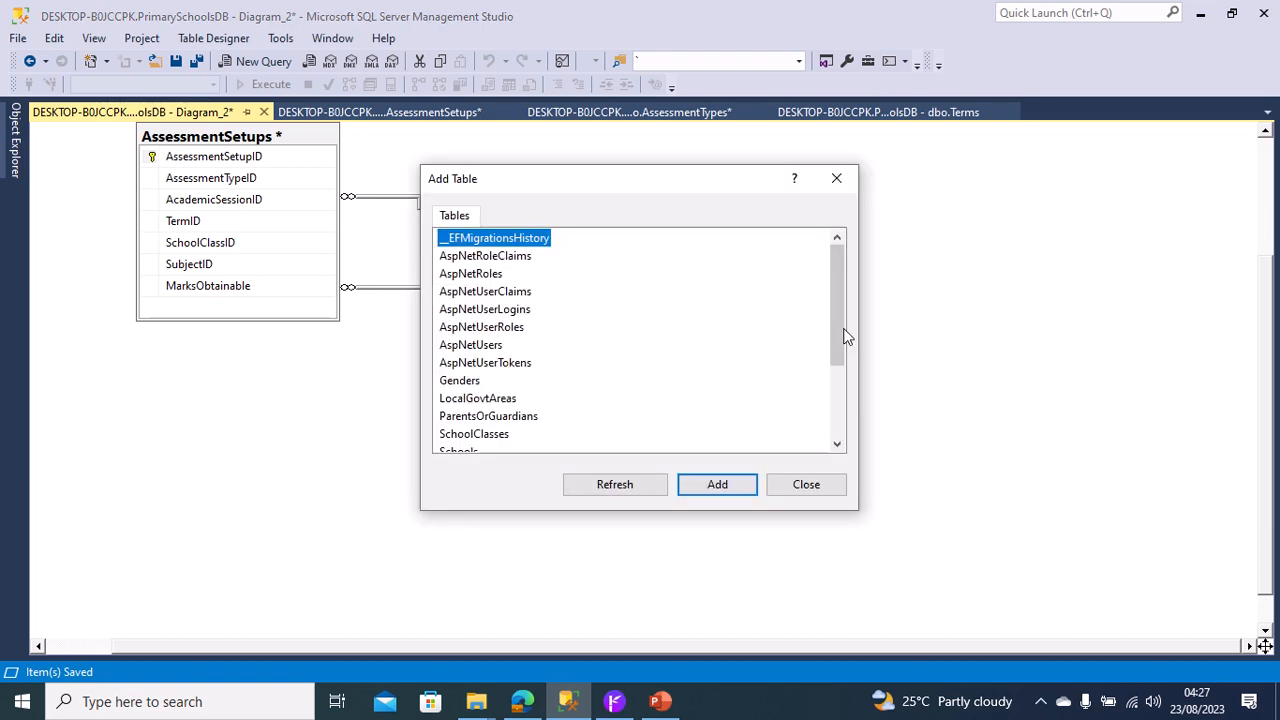
drag(843, 337, 851, 425)
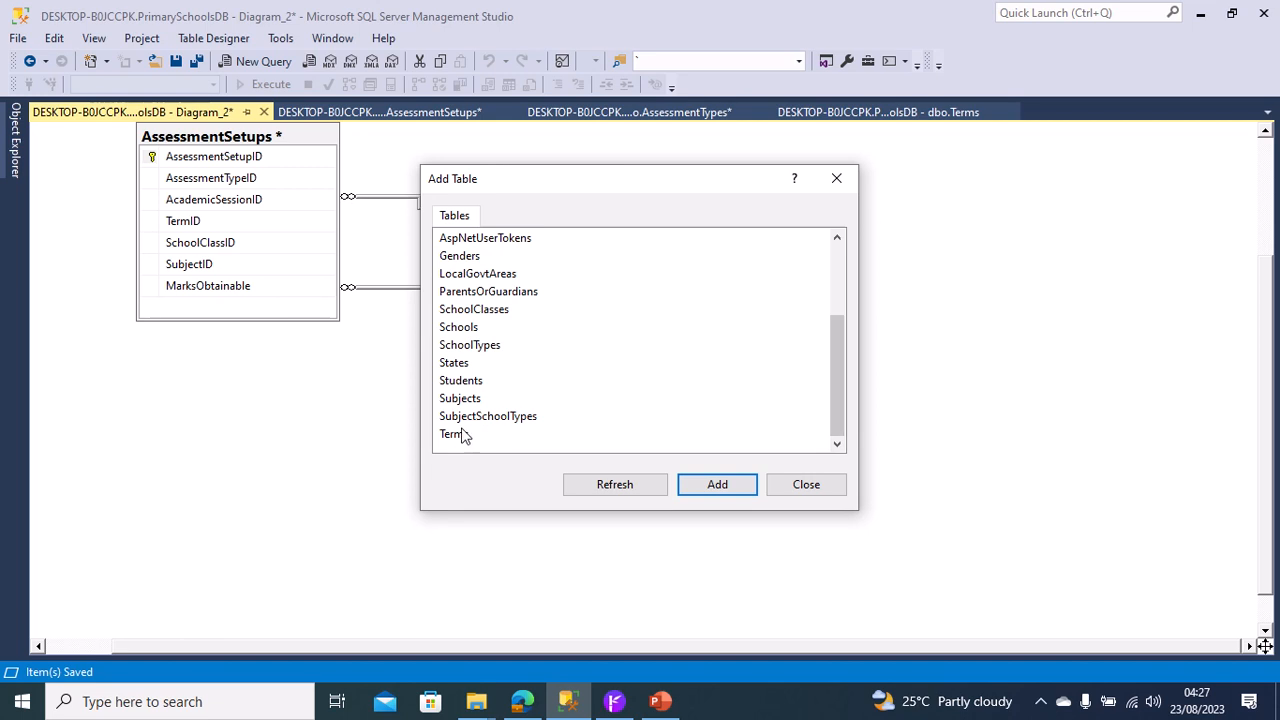
click(463, 434)
click(723, 490)
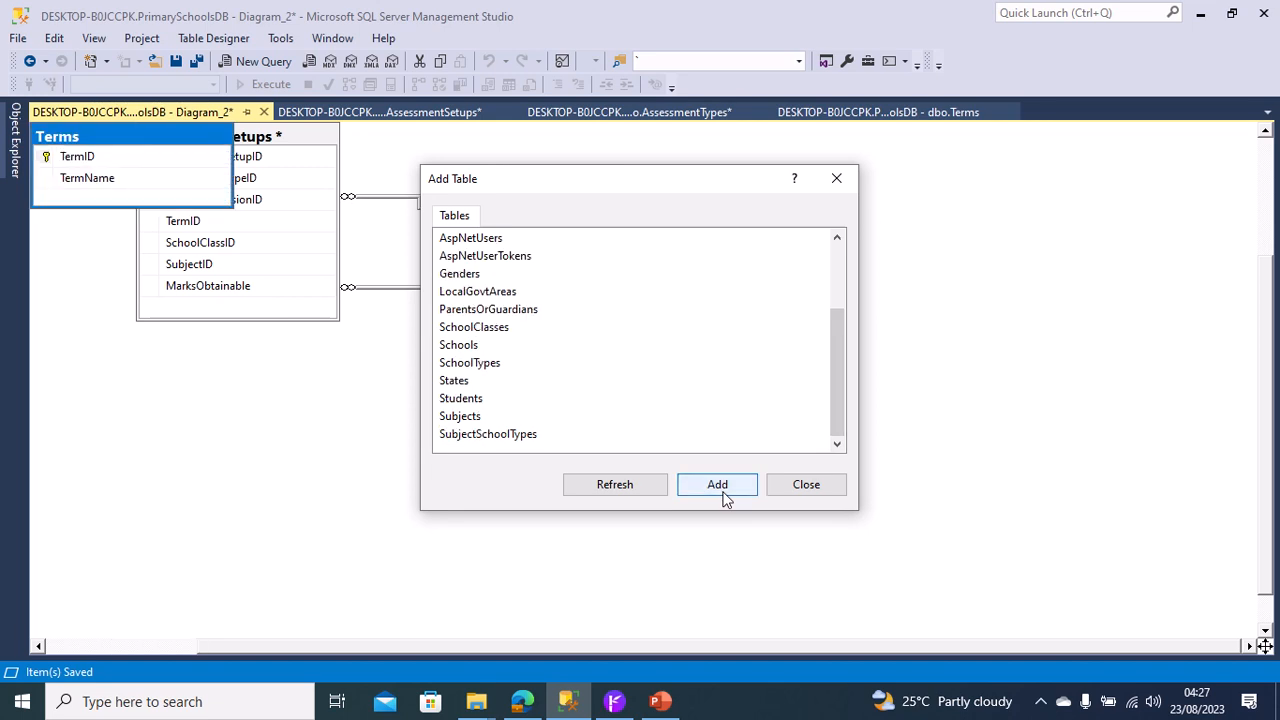
click(778, 482)
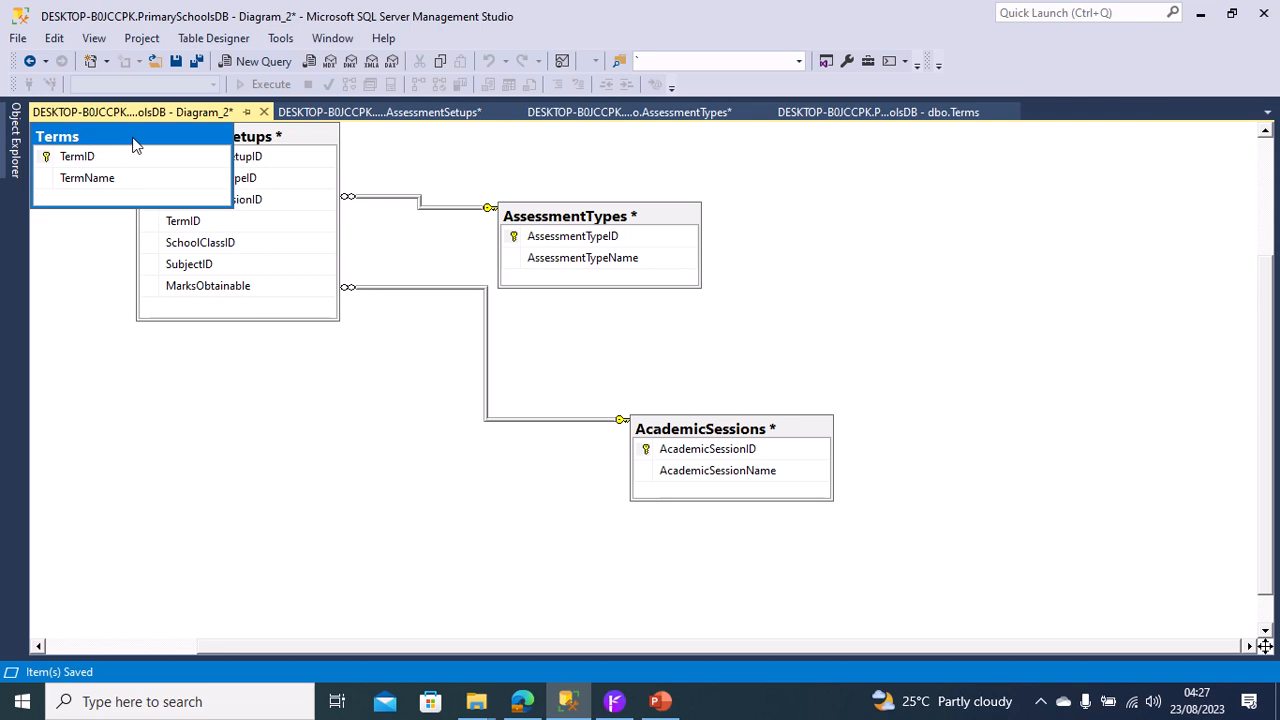
drag(1005, 210, 1004, 209)
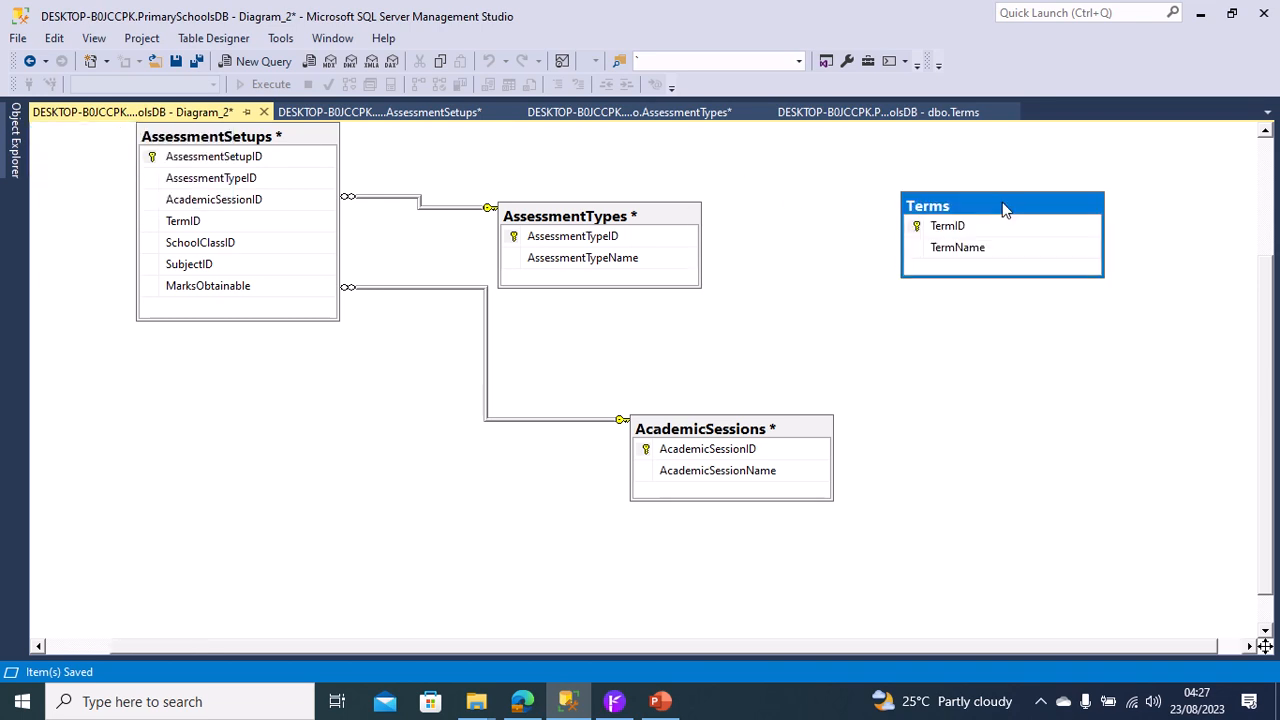
Create a foreign key relationship linking TermID in AssessmentSetups to the TermID primary key of Terms.
click(911, 228)
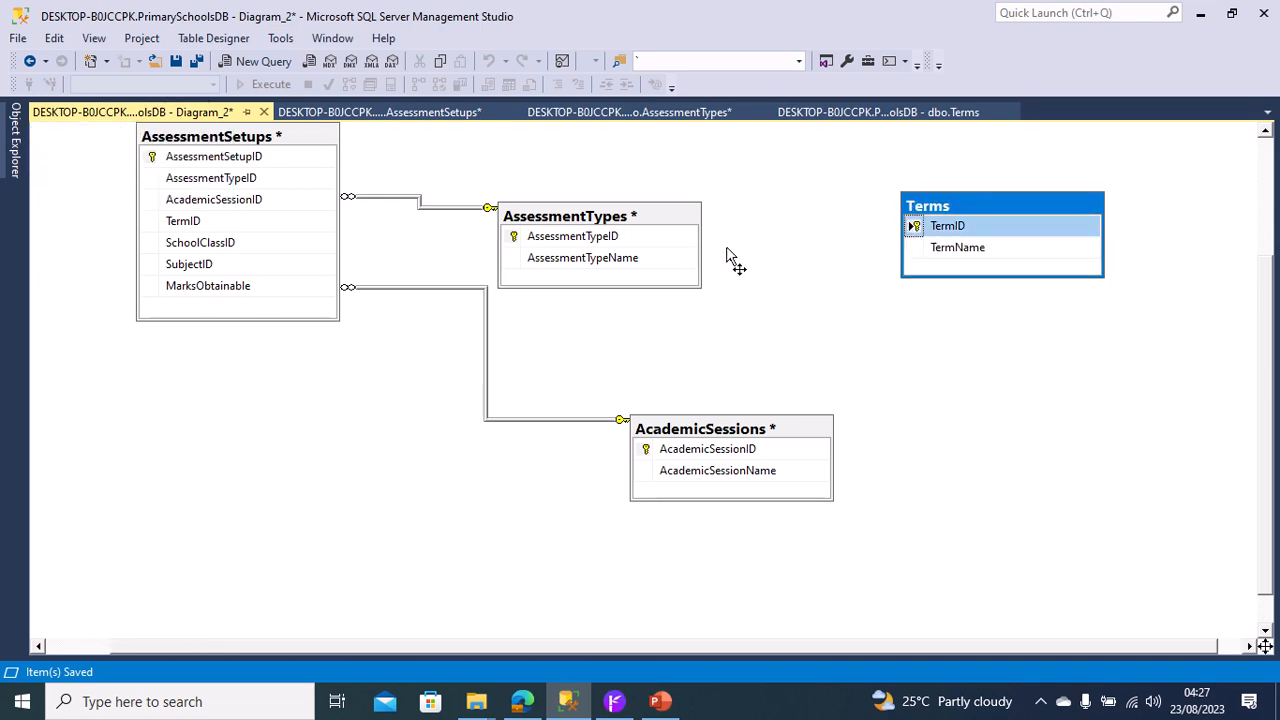
drag(282, 275, 153, 230)
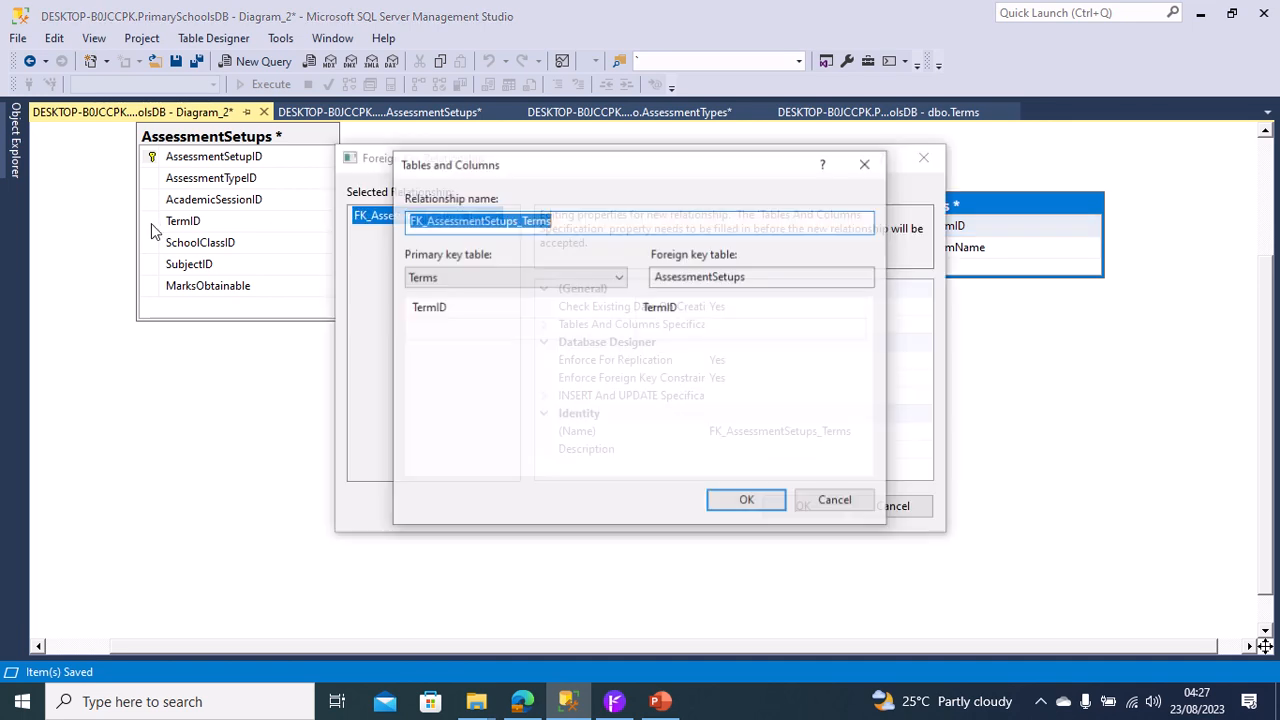
click(748, 502)
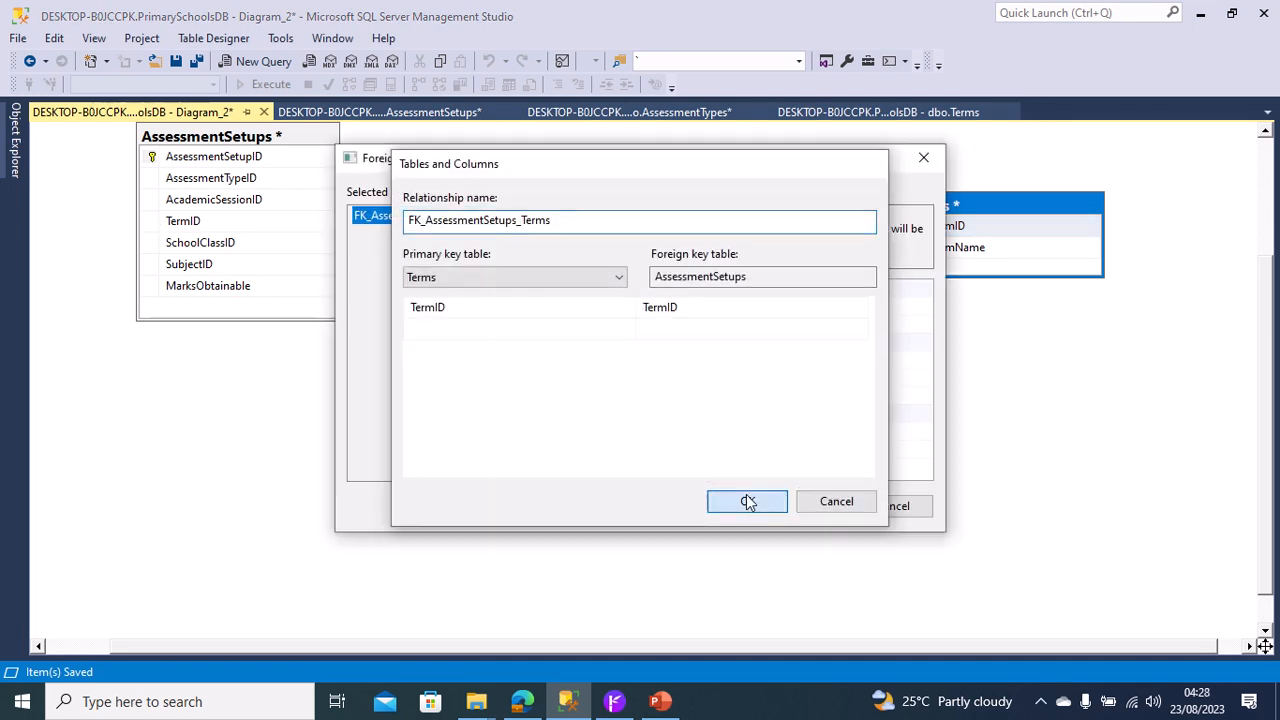
click(798, 504)
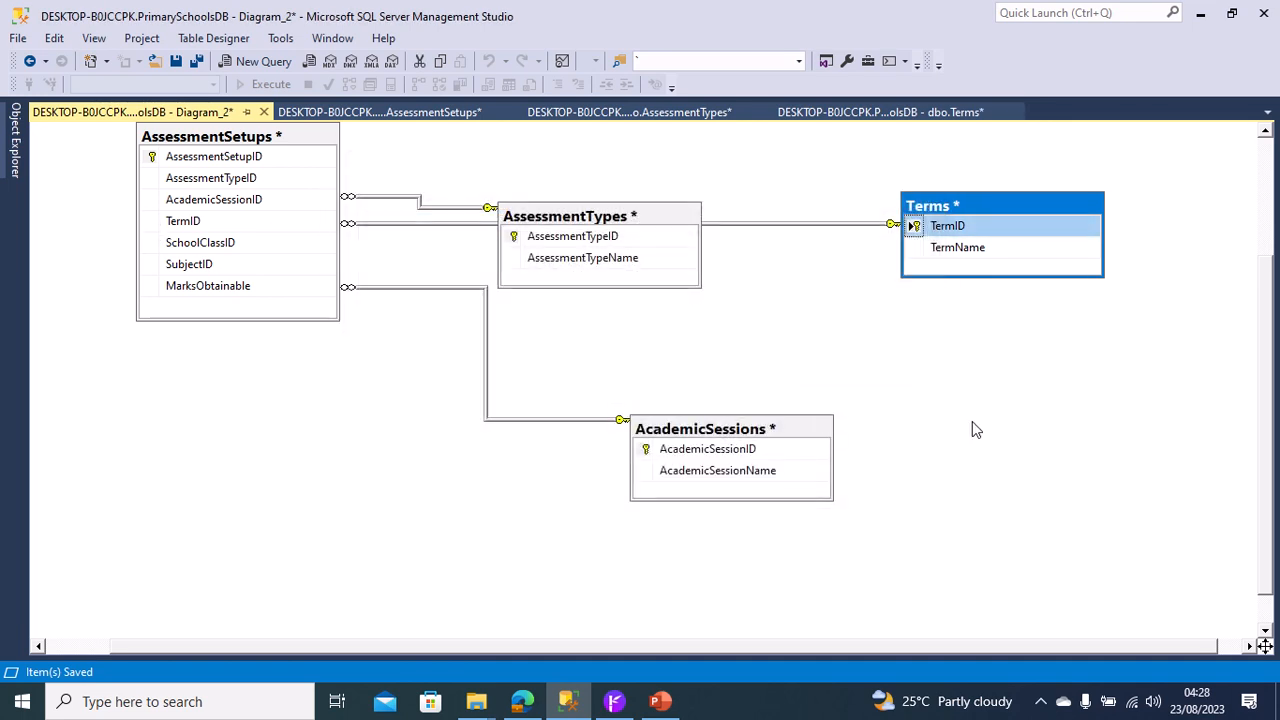
Add the SchoolClasses table to the diagram.
right_click(1045, 414)
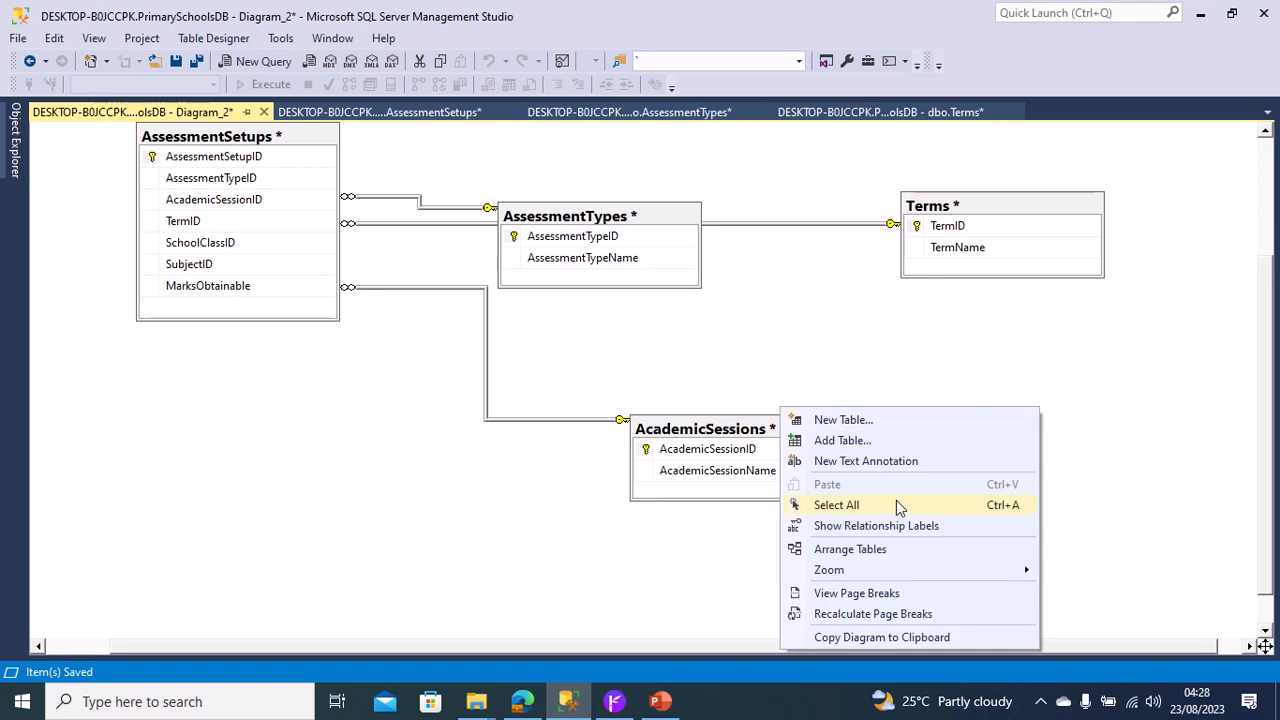
click(843, 440)
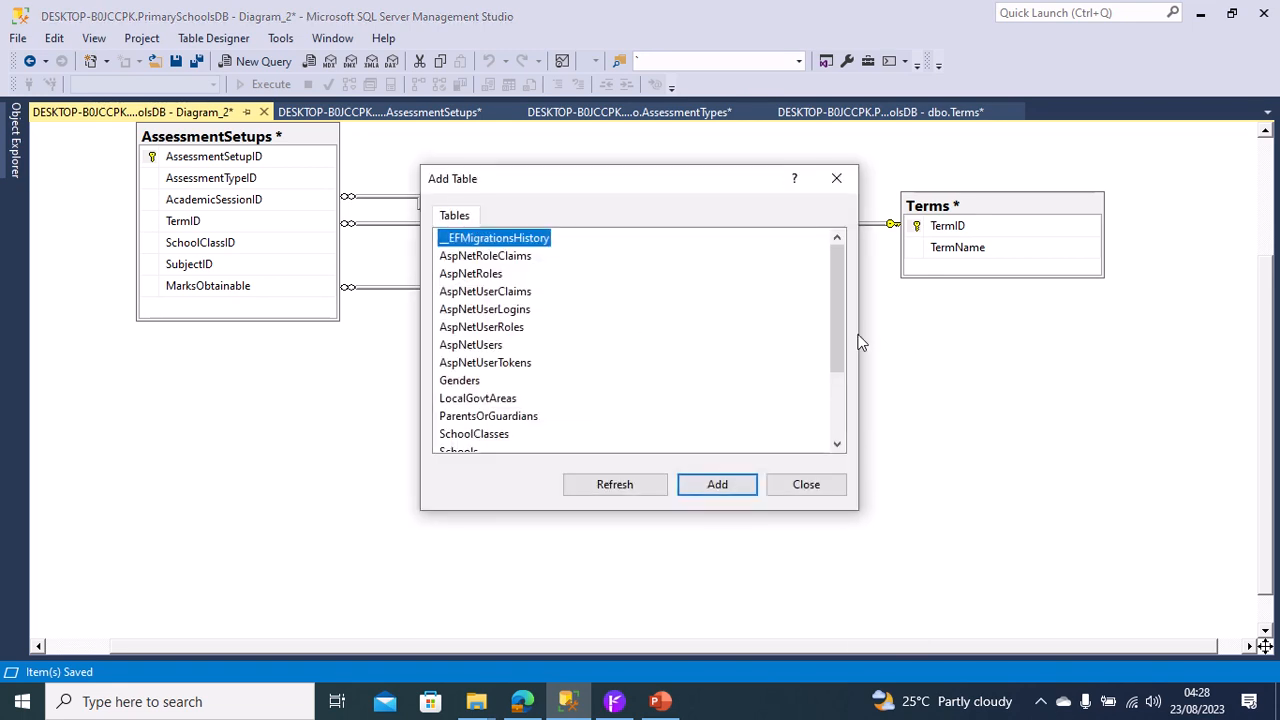
drag(838, 327, 838, 391)
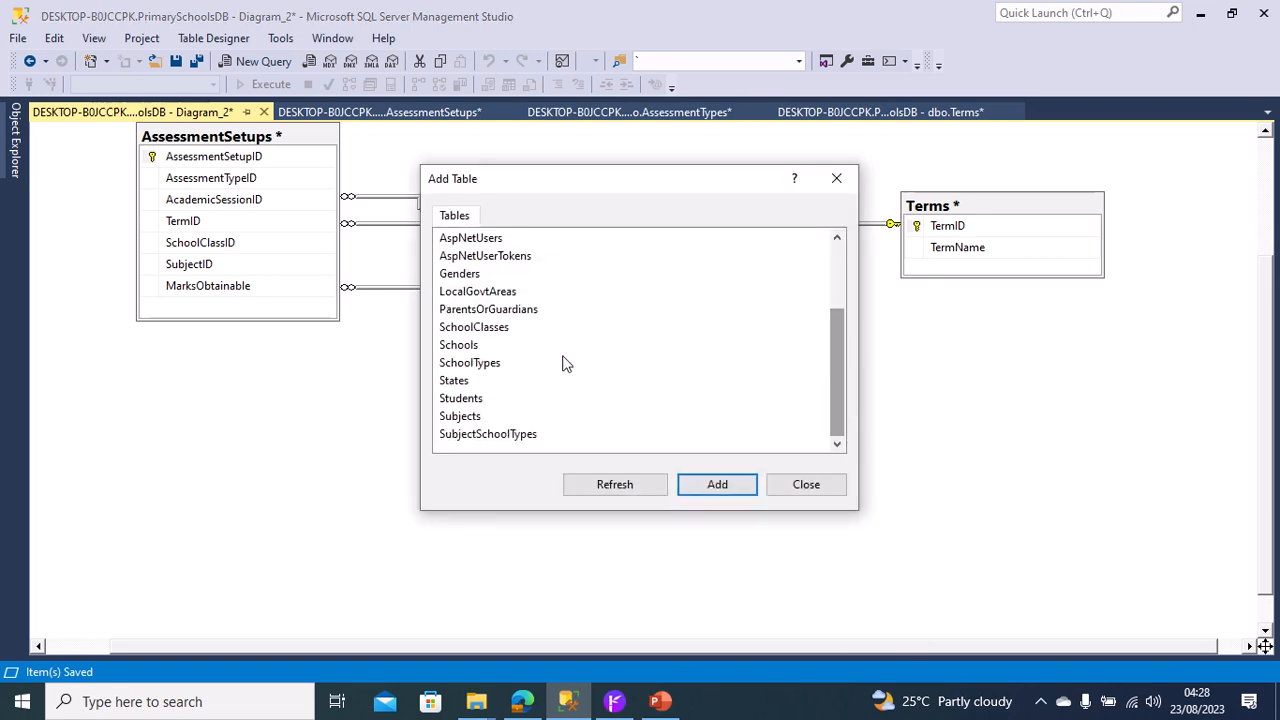
click(493, 327)
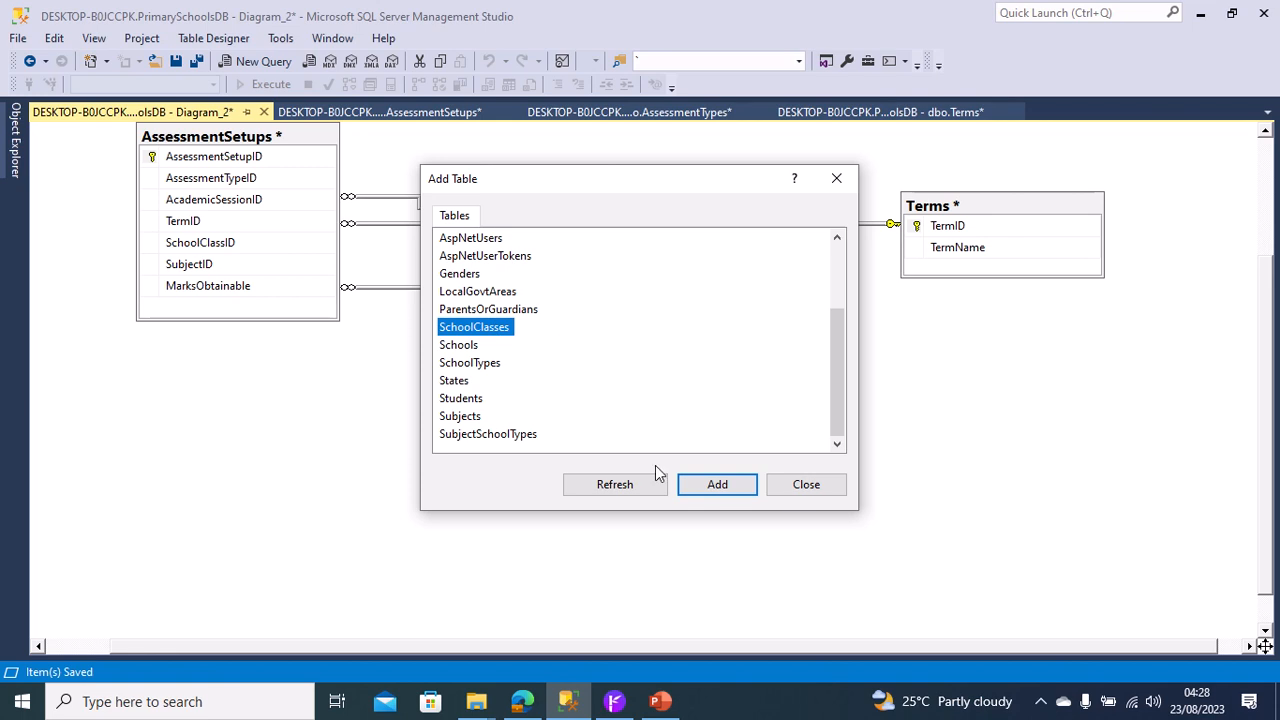
click(705, 488)
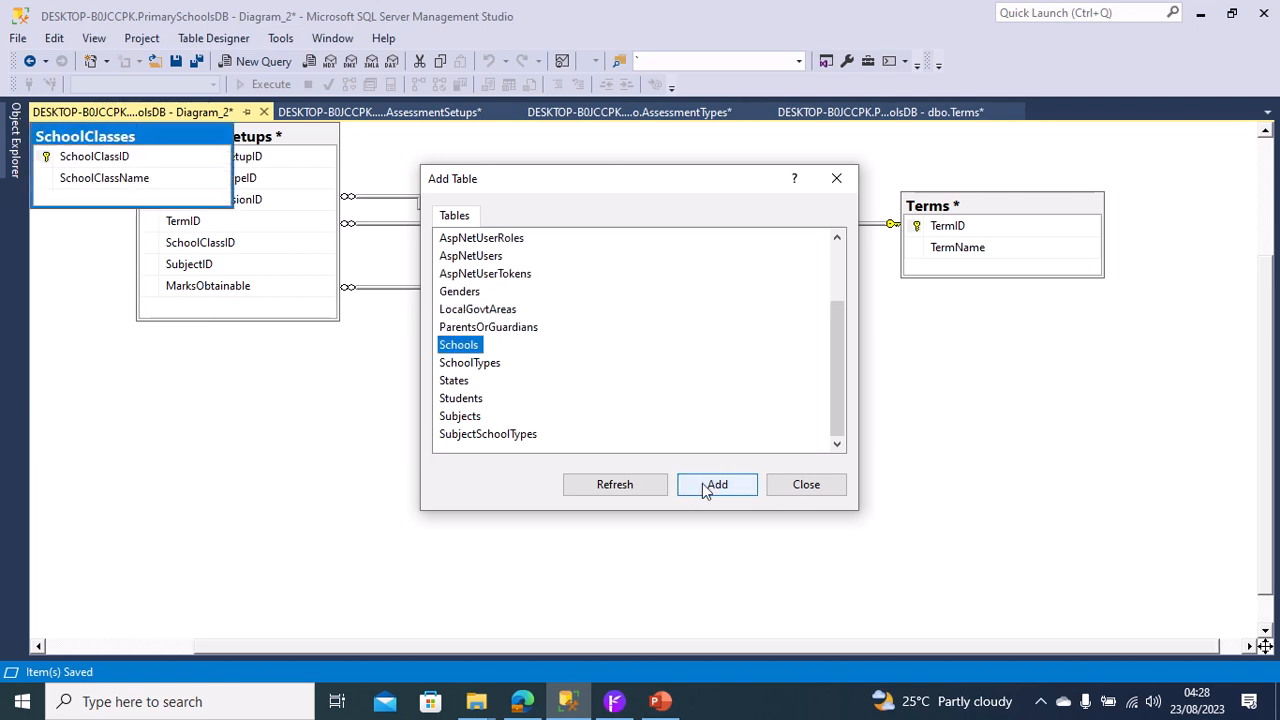
click(705, 488)
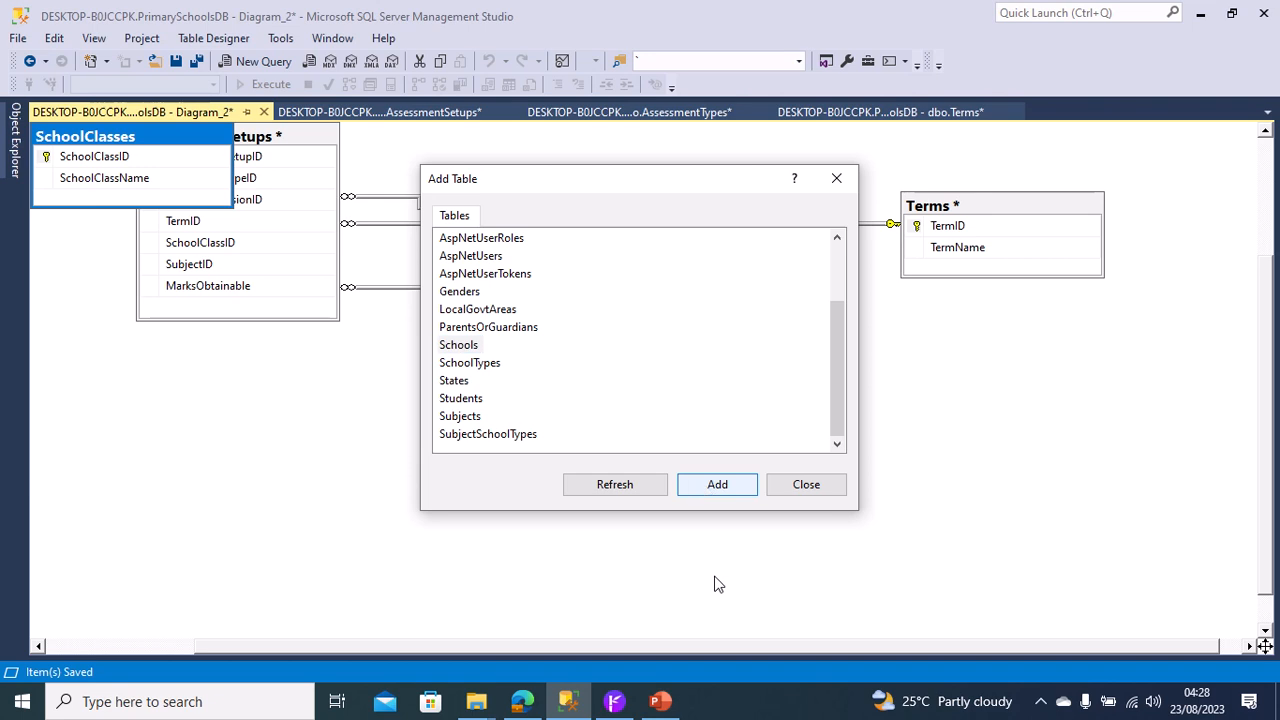
click(801, 490)
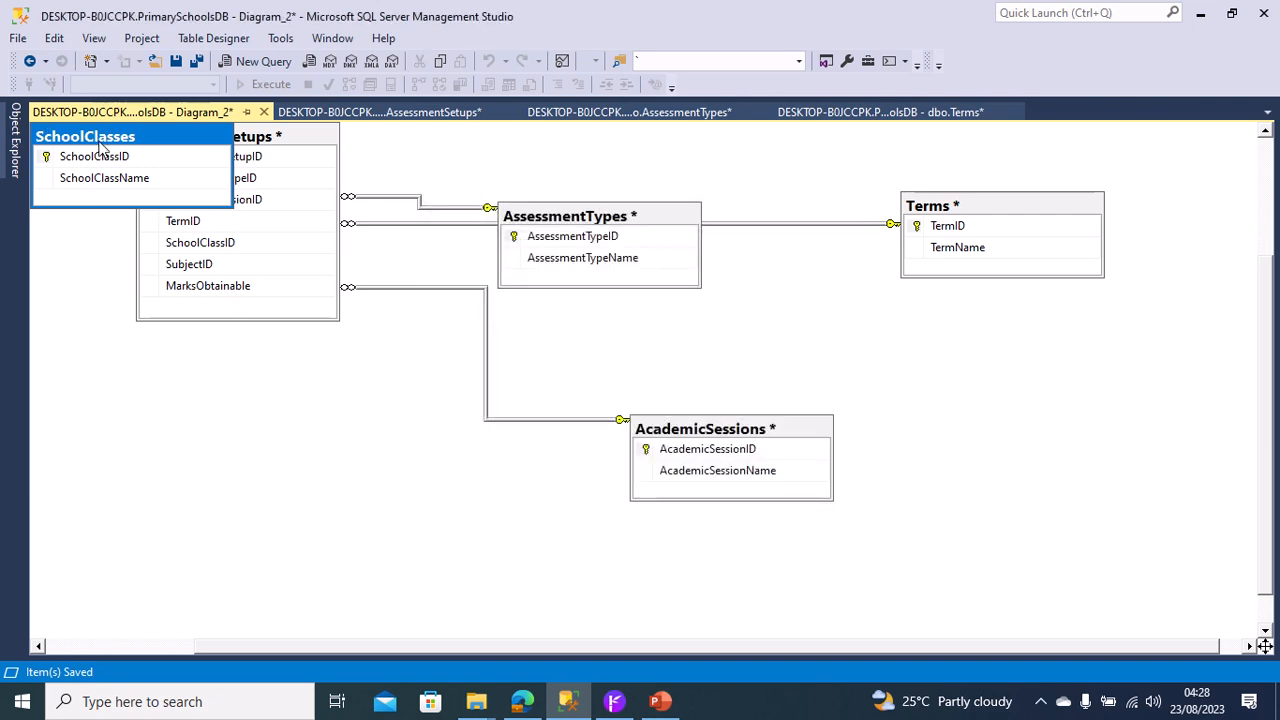
Create a foreign key relationship linking SchoolClassID in AssessmentSetups to the SchoolClassID primary key of SchoolClasses.
drag(305, 172, 152, 247)
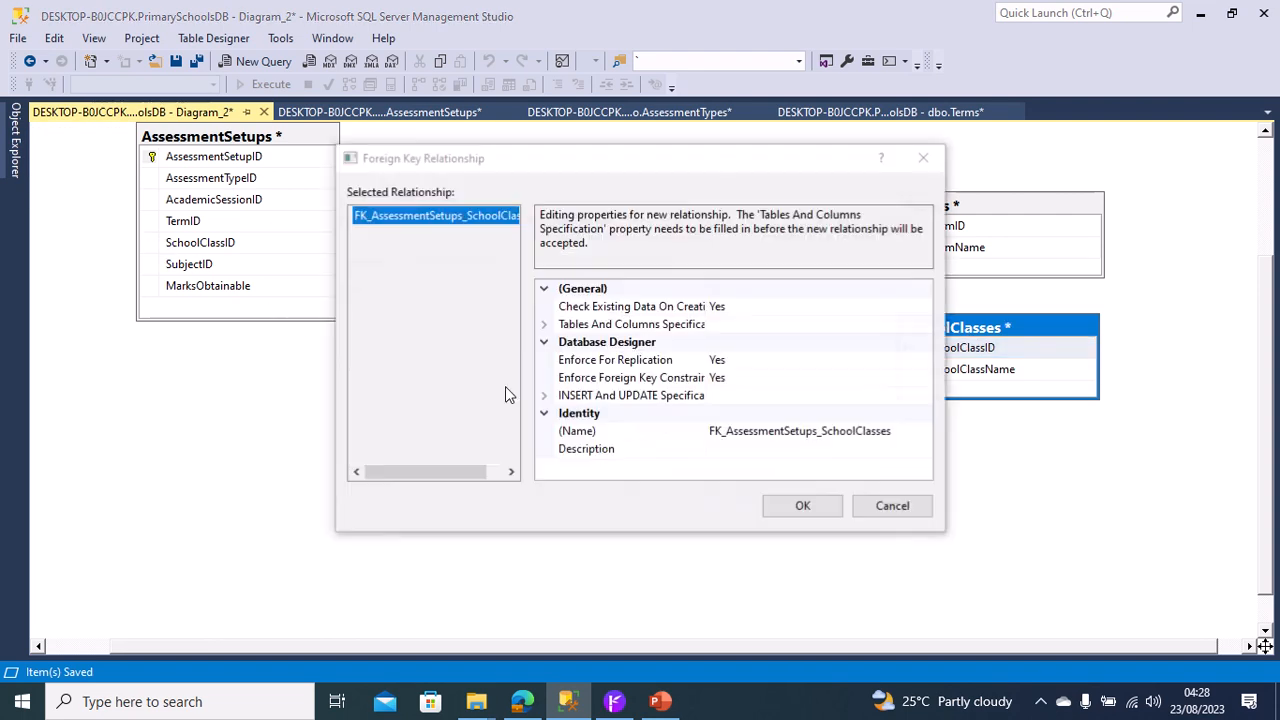
click(743, 498)
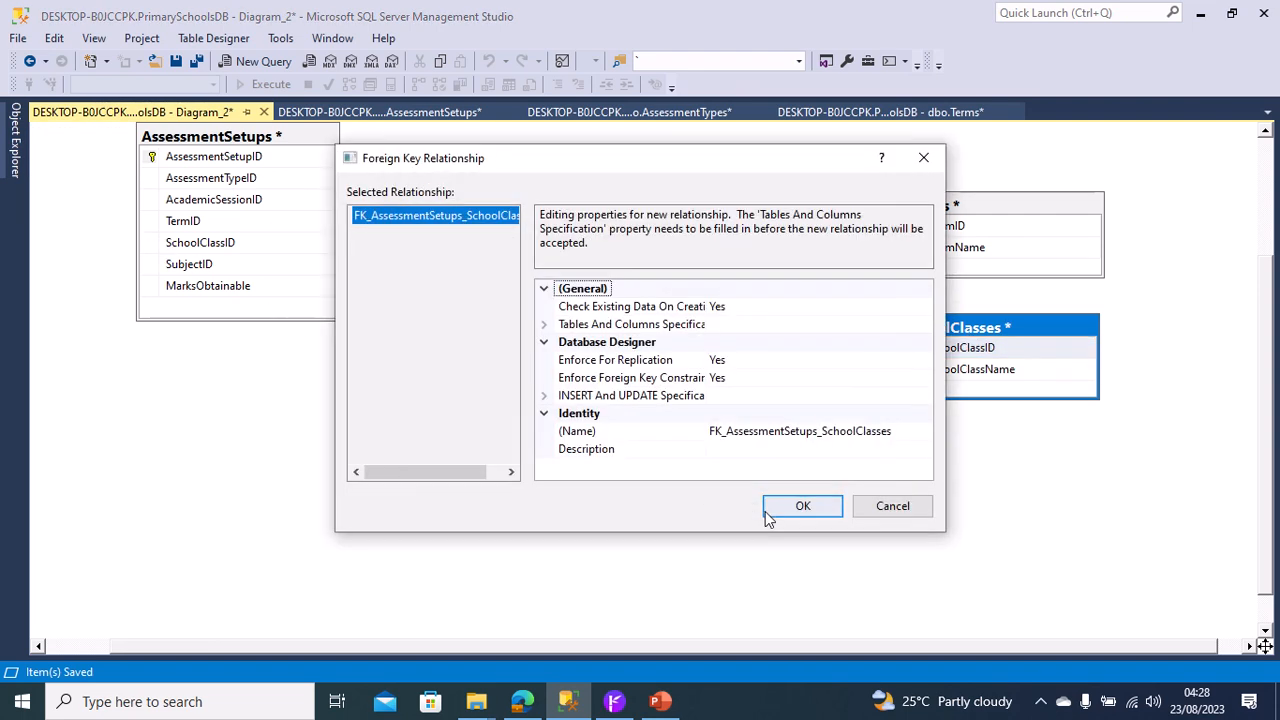
click(791, 509)
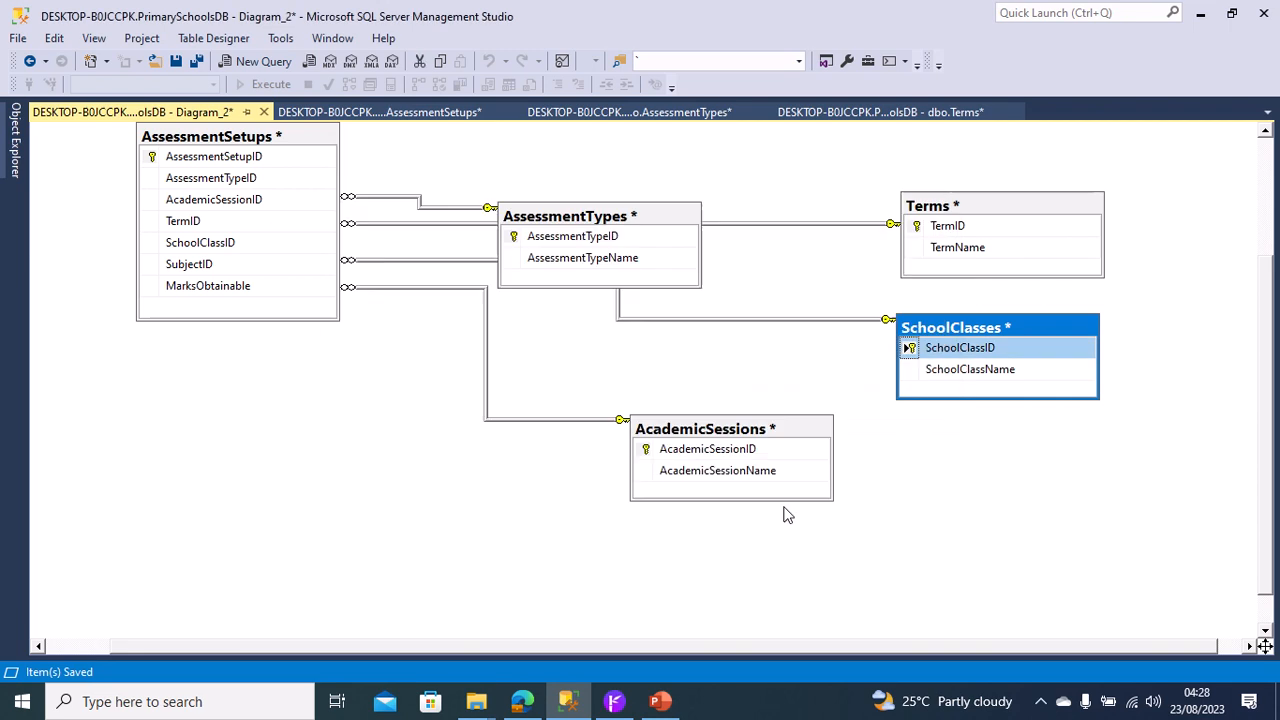
Add the Subjects table to the diagram and place it to the lower right of AcademicSessions.
right_click(979, 540)
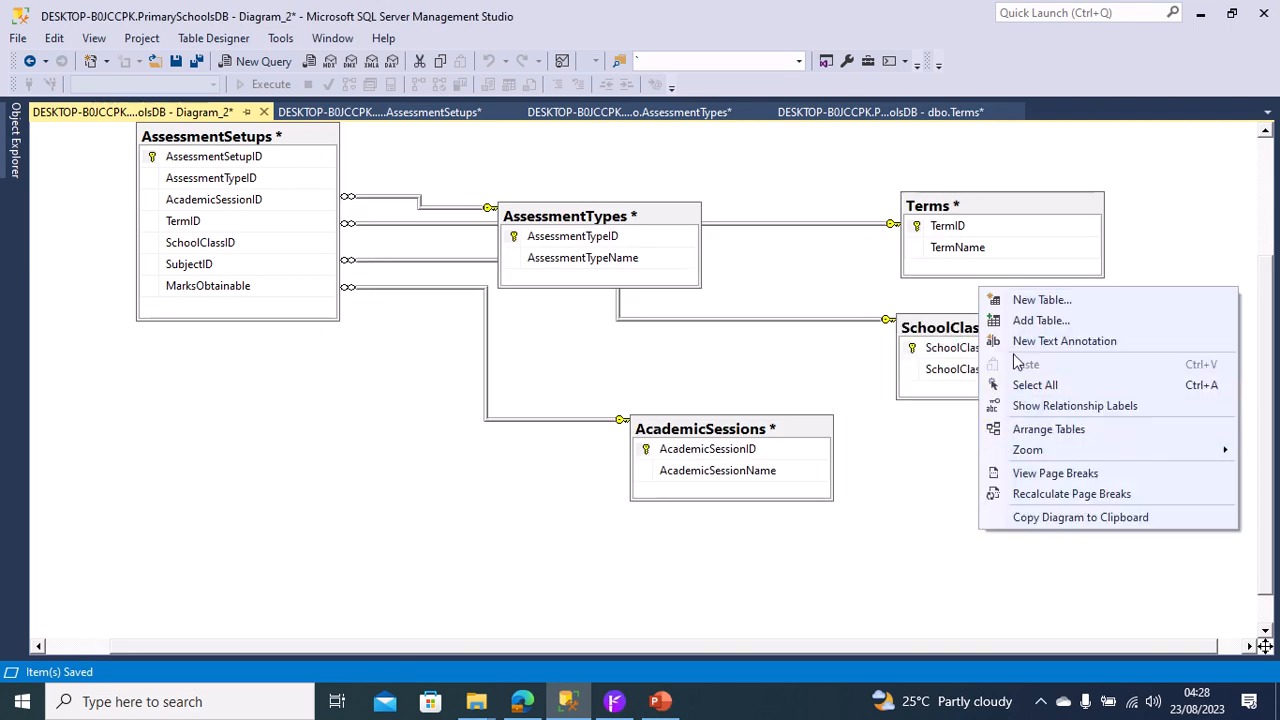
click(1016, 320)
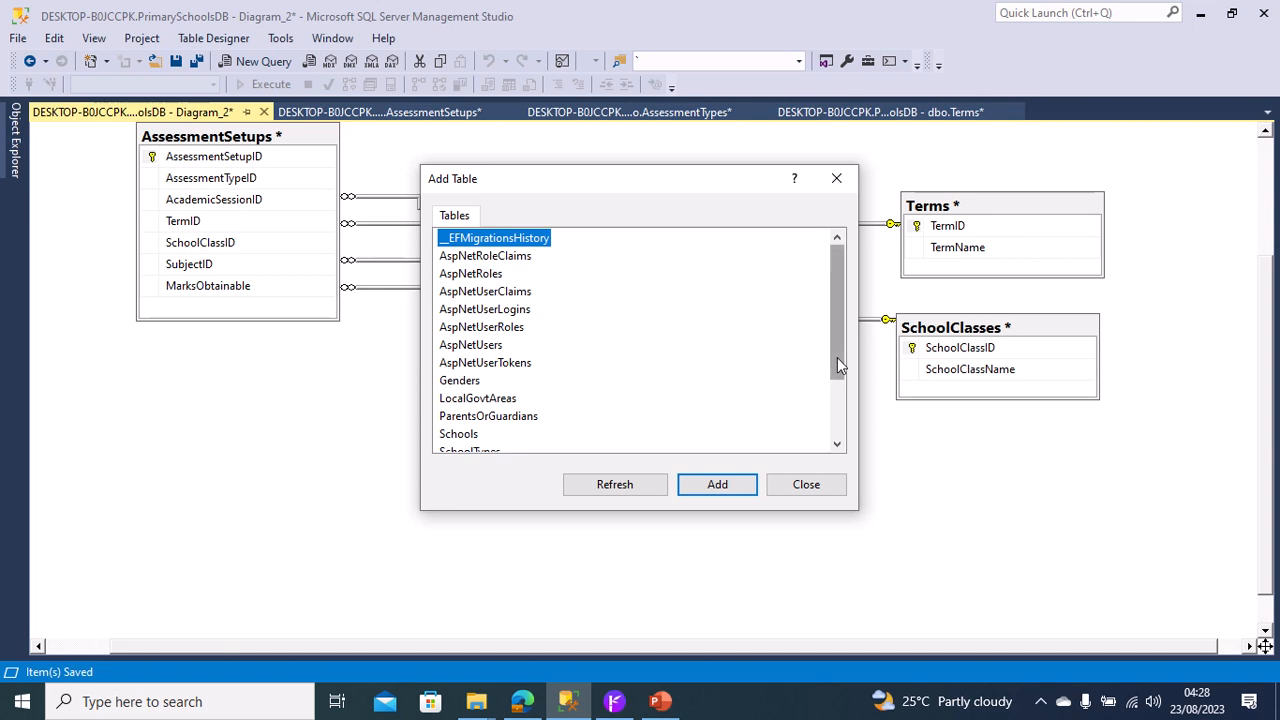
drag(837, 357, 831, 480)
click(462, 416)
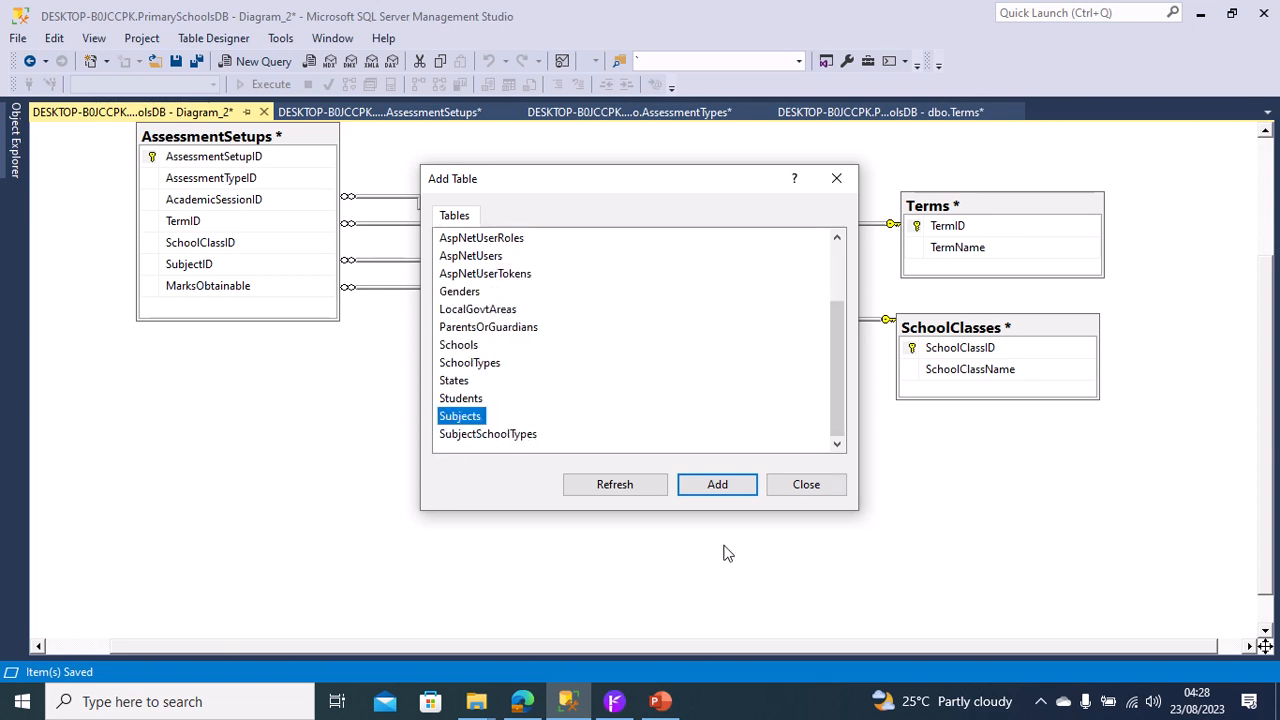
click(730, 490)
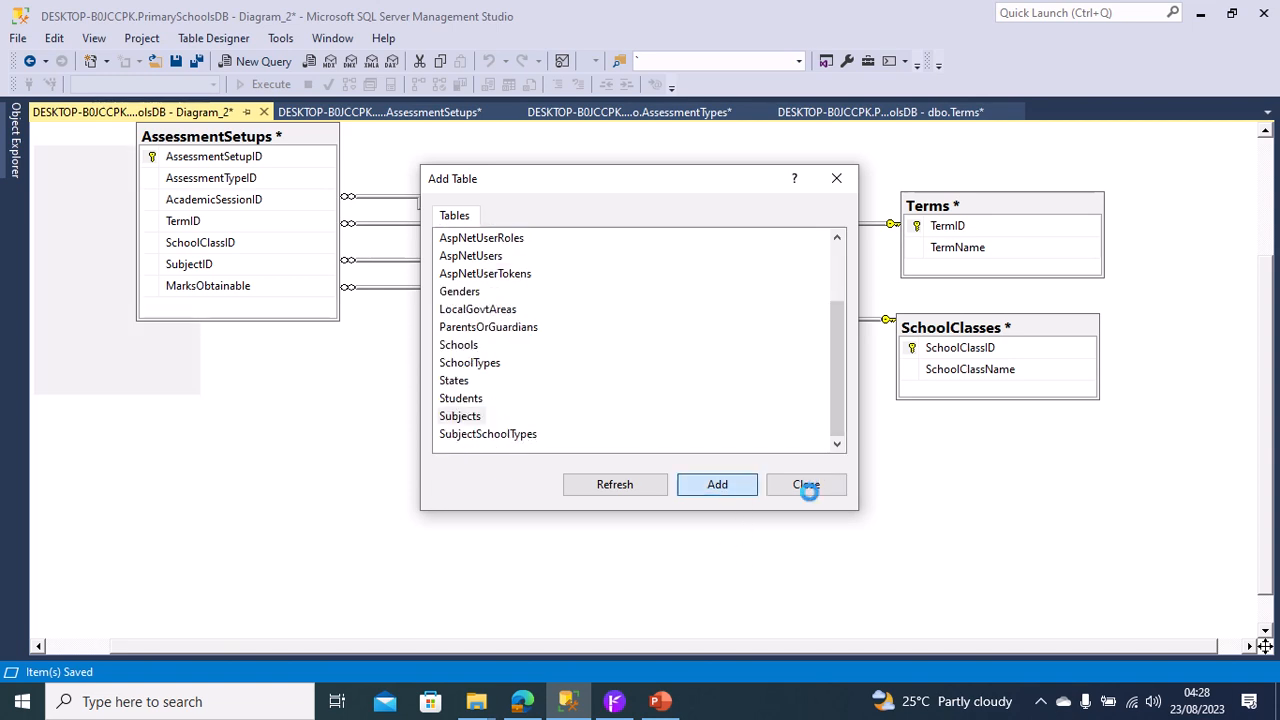
click(806, 484)
drag(103, 143, 308, 414)
Create a foreign key relationship linking SubjectID in AssessmentSetups to the SubjectID primary key of Subjects.
click(992, 537)
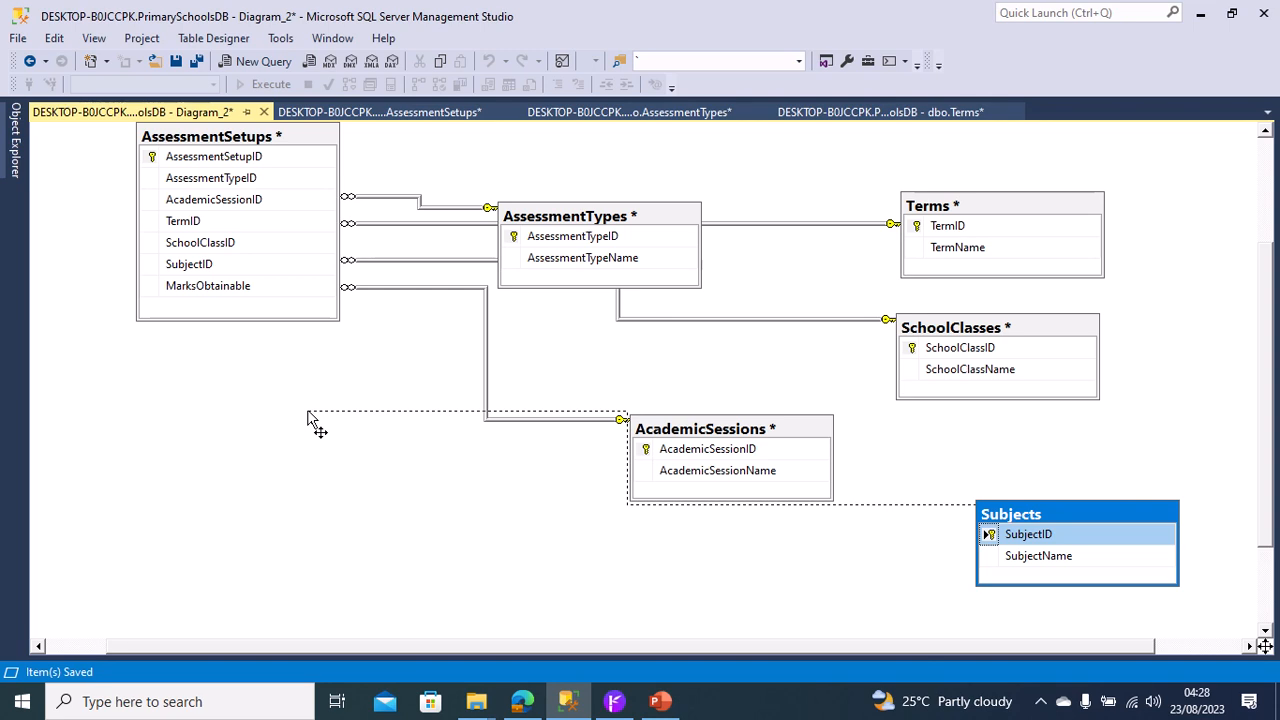
drag(308, 414, 155, 266)
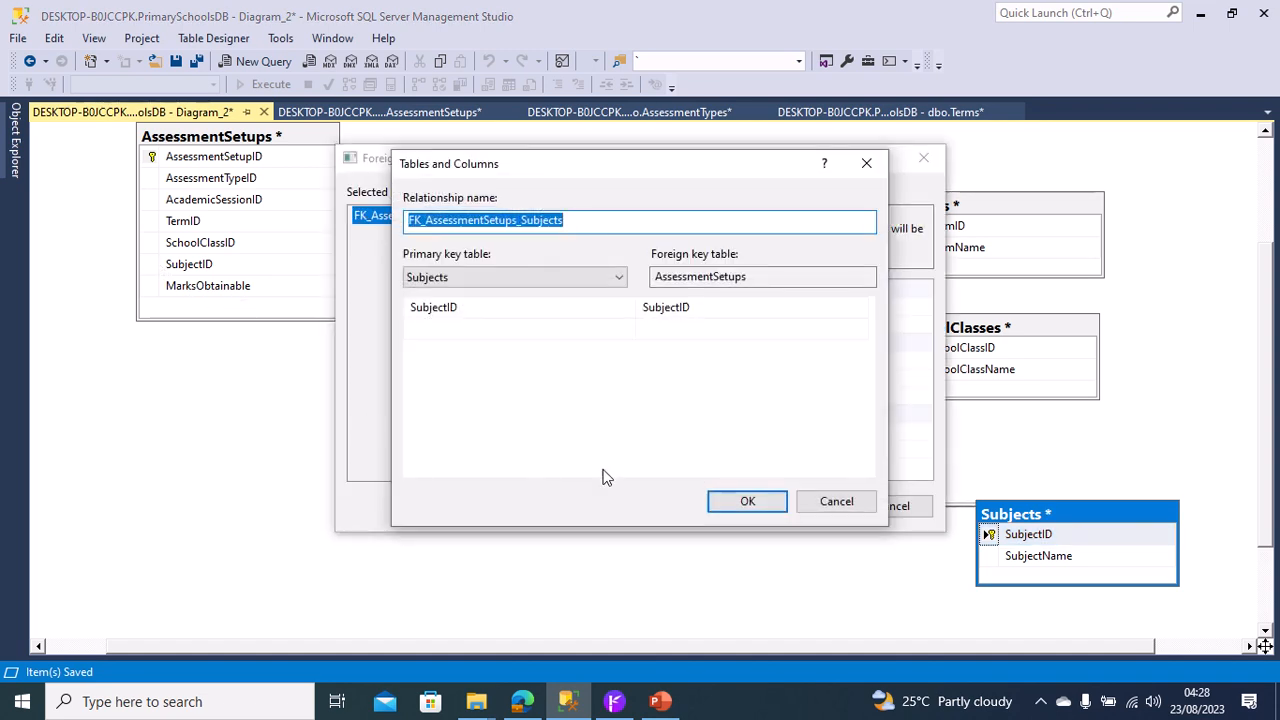
click(746, 501)
click(803, 505)
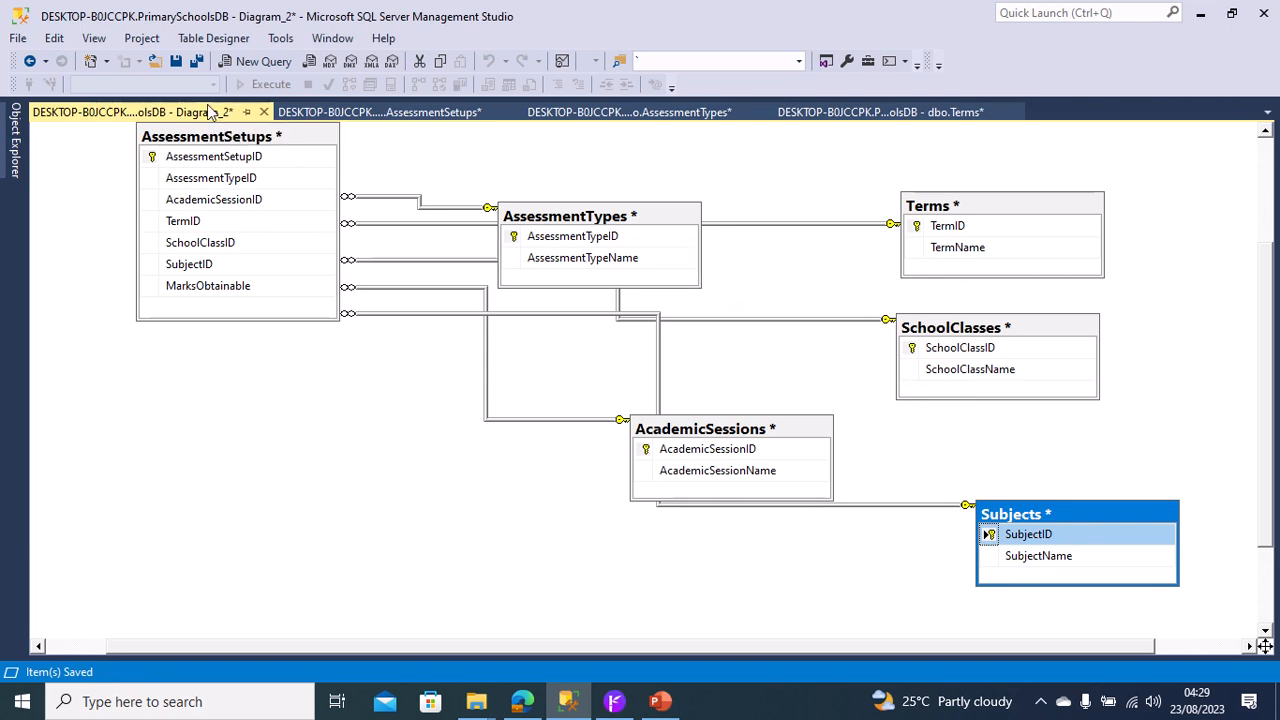
Save Diagram_2 together with the affected tables to the database.
right_click(210, 115)
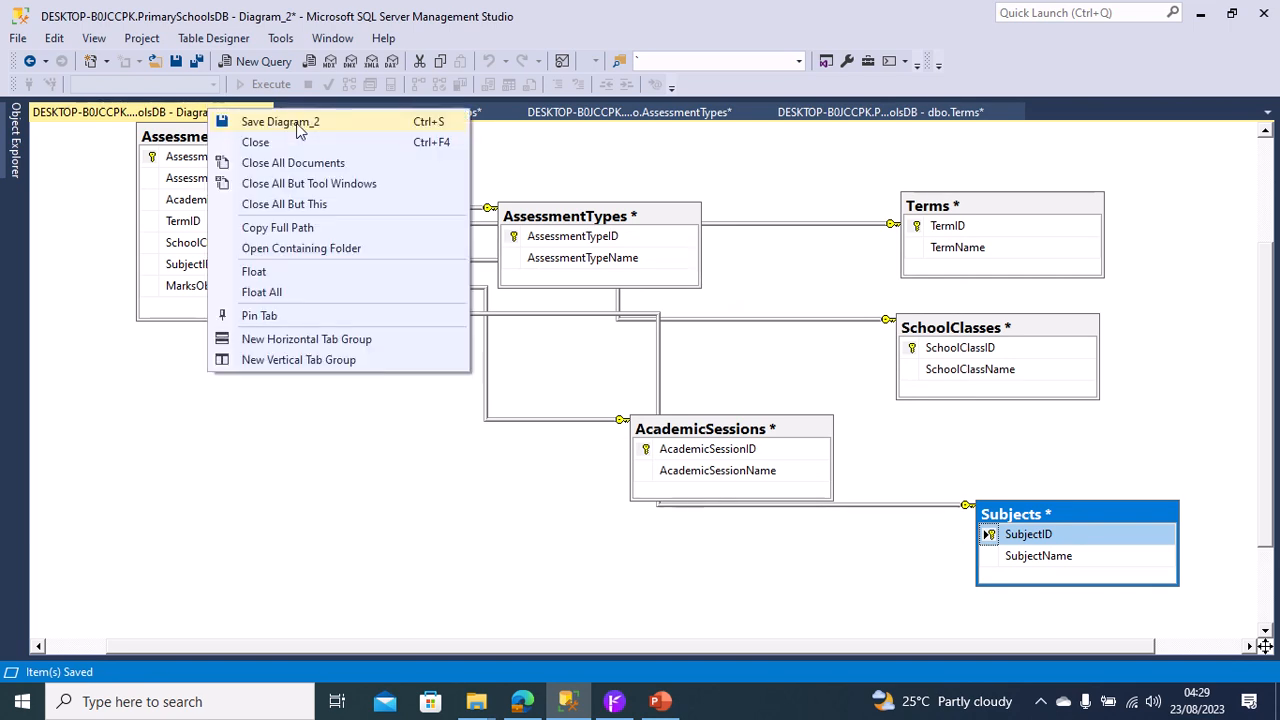
click(299, 124)
click(641, 406)
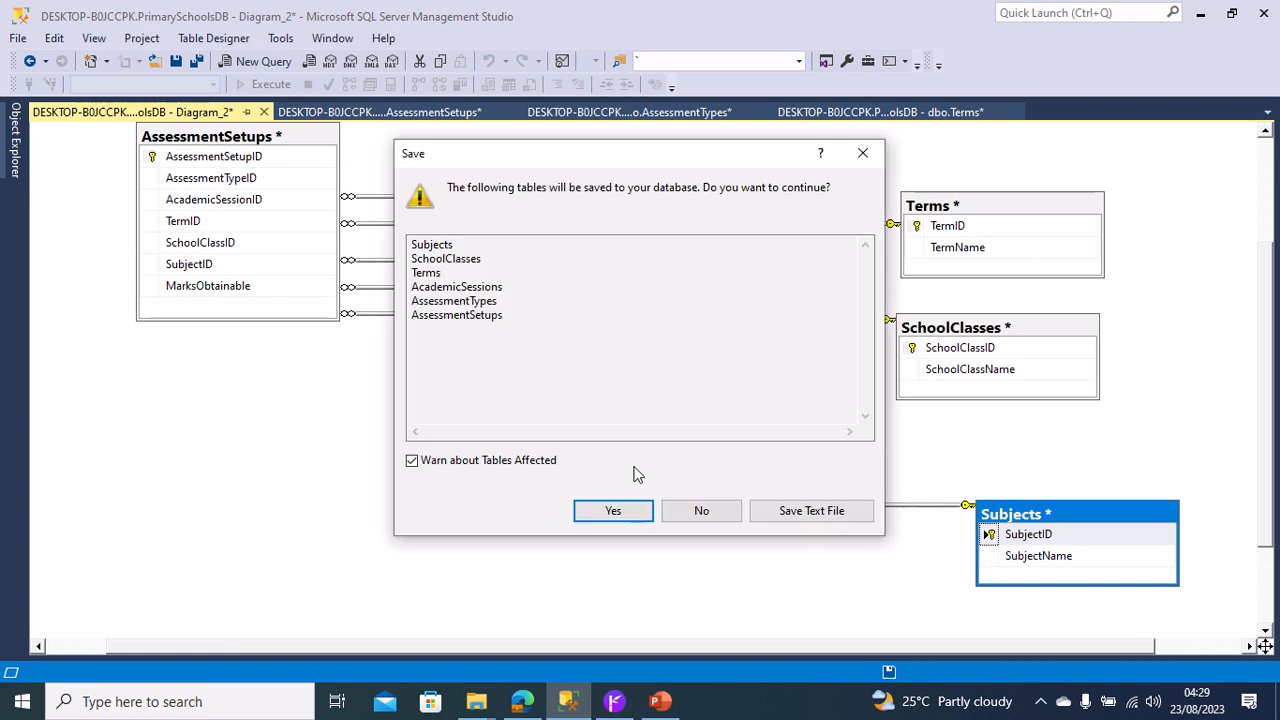
click(638, 516)
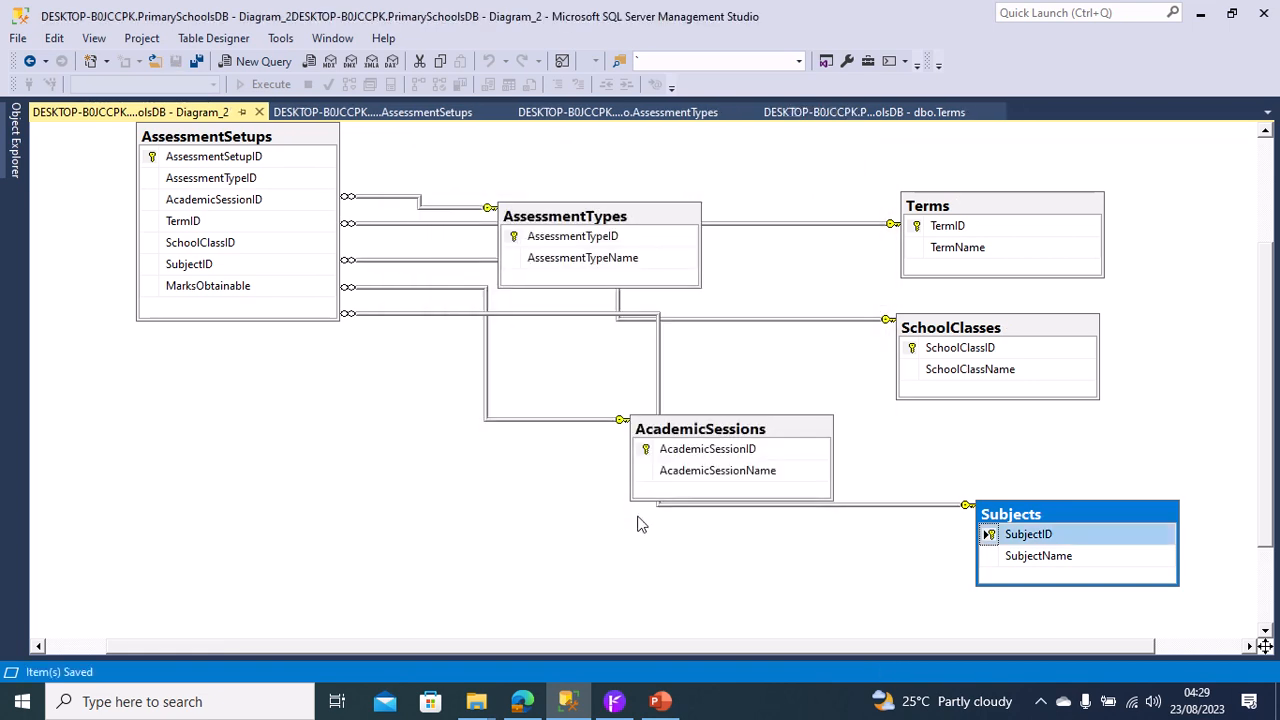
Switch to Radzen Blazor Studio and start updating the existing ConData database connection of PrimarySchoolCA.
click(612, 702)
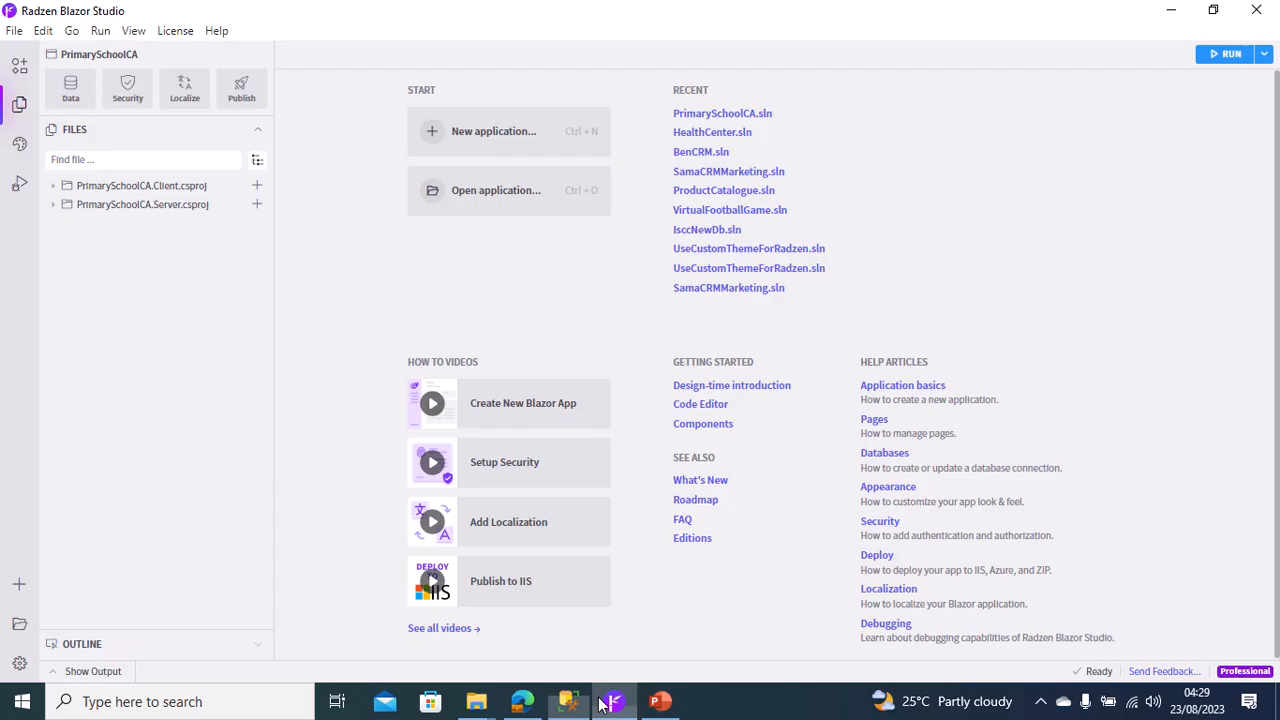
mouse_move(573, 8)
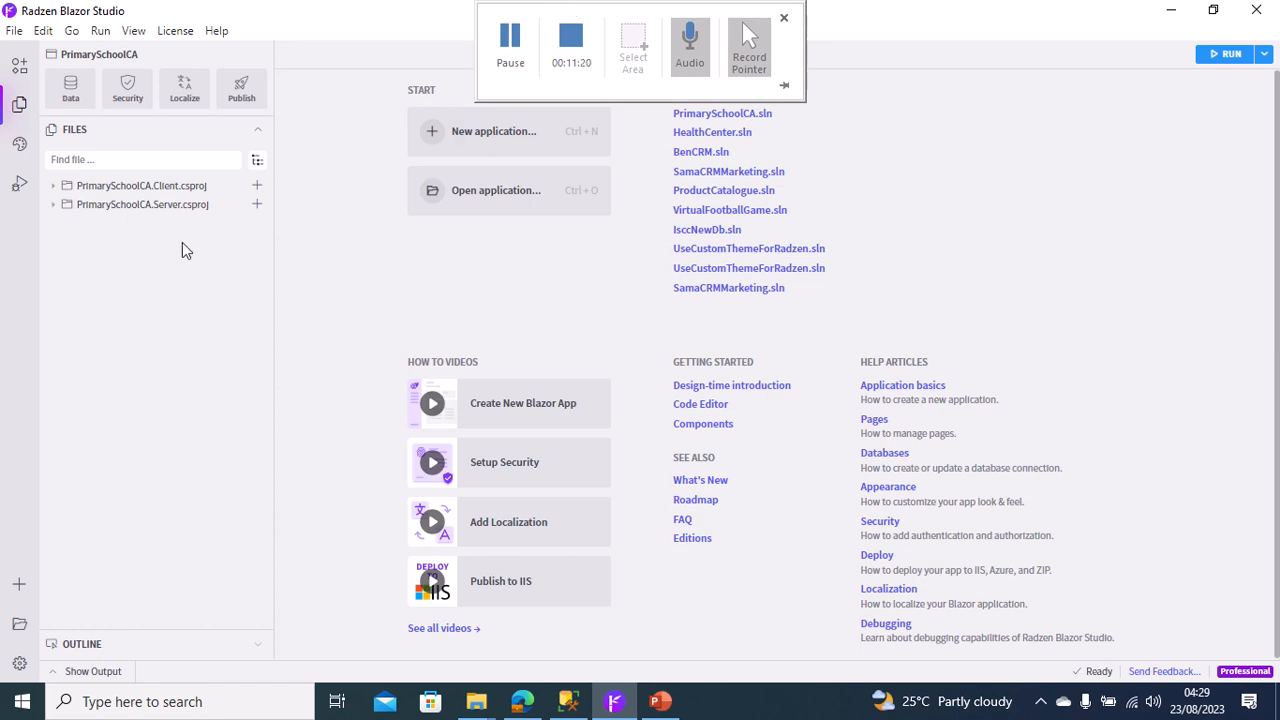
click(76, 92)
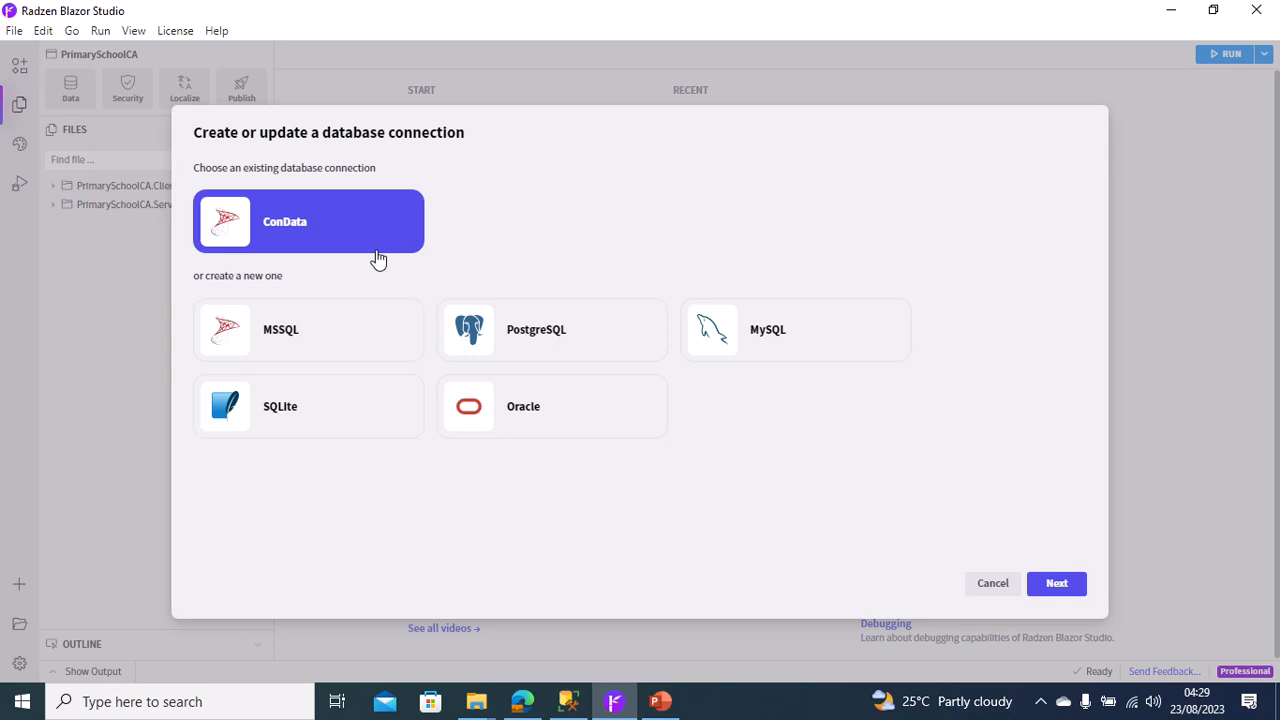
click(1062, 588)
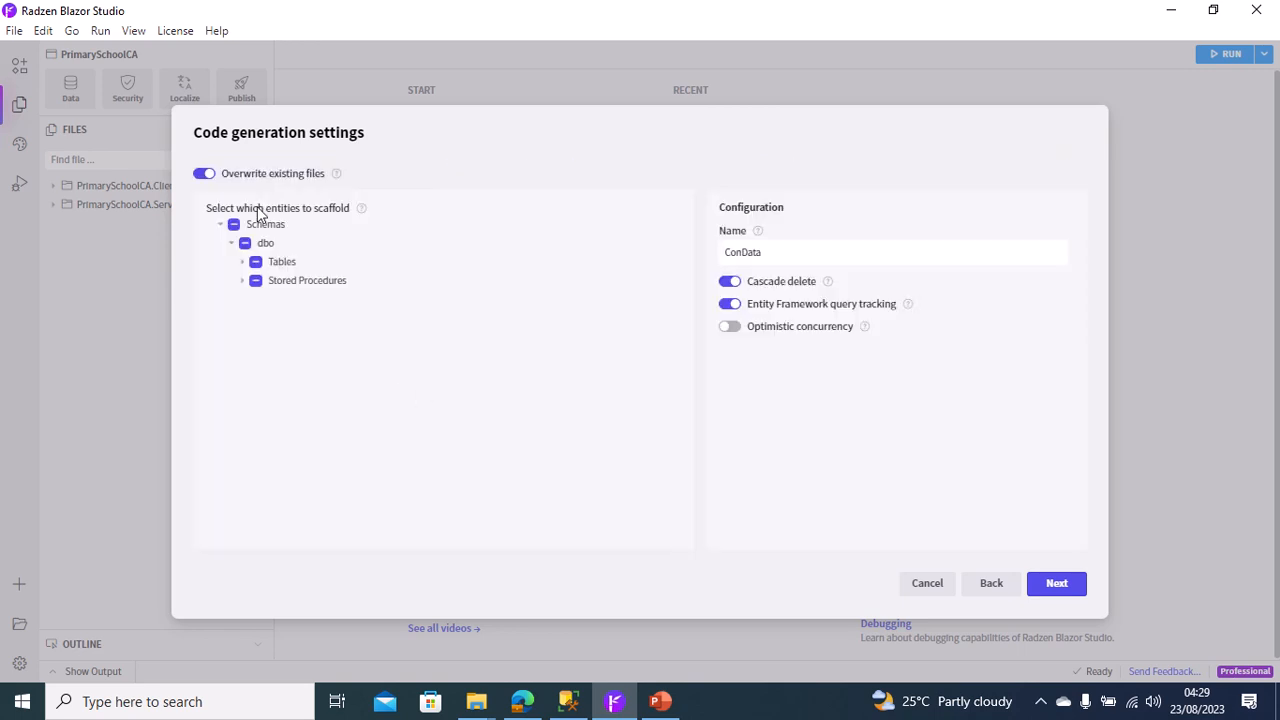
Include the AssessmentSetups, AssessmentTypes and Terms tables in the scaffolding, enable optimistic concurrency, and continue to CRUD scaffolding.
click(245, 268)
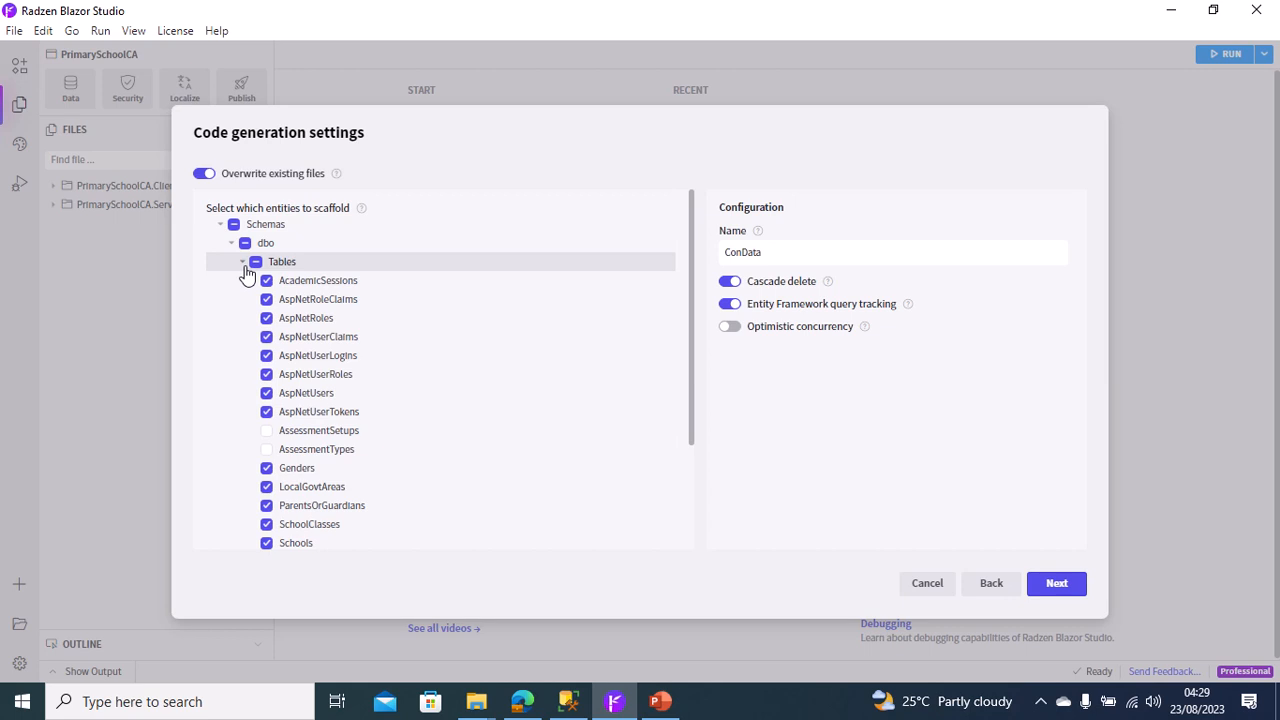
click(267, 431)
click(267, 450)
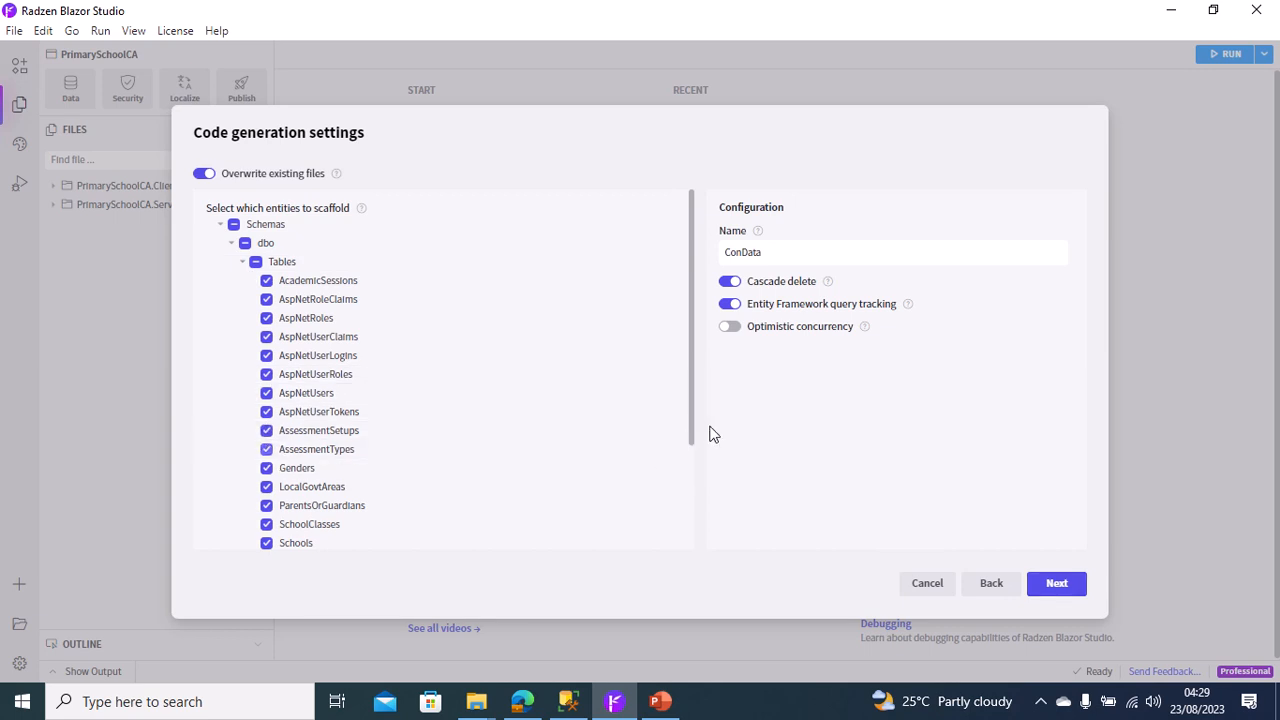
drag(691, 431, 680, 568)
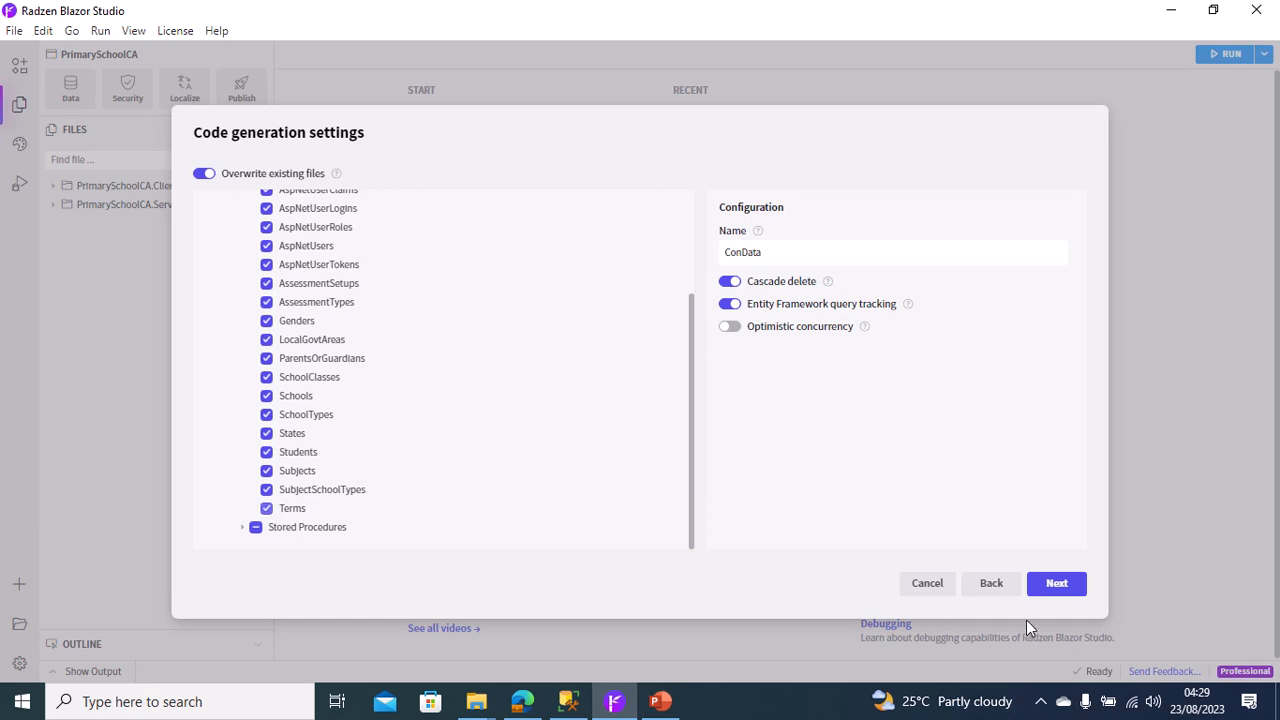
click(735, 326)
click(1057, 586)
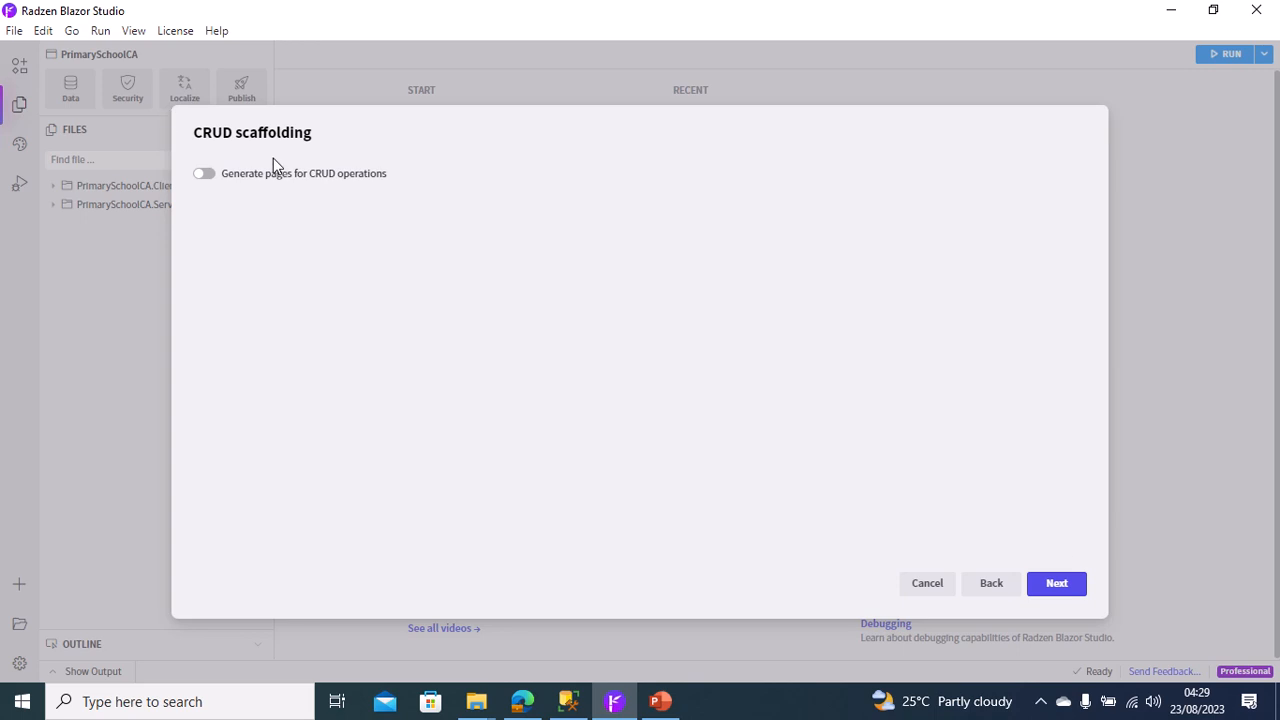
Enable page generation for CRUD operations with the CRUD template and turn off overwriting of existing files.
click(205, 175)
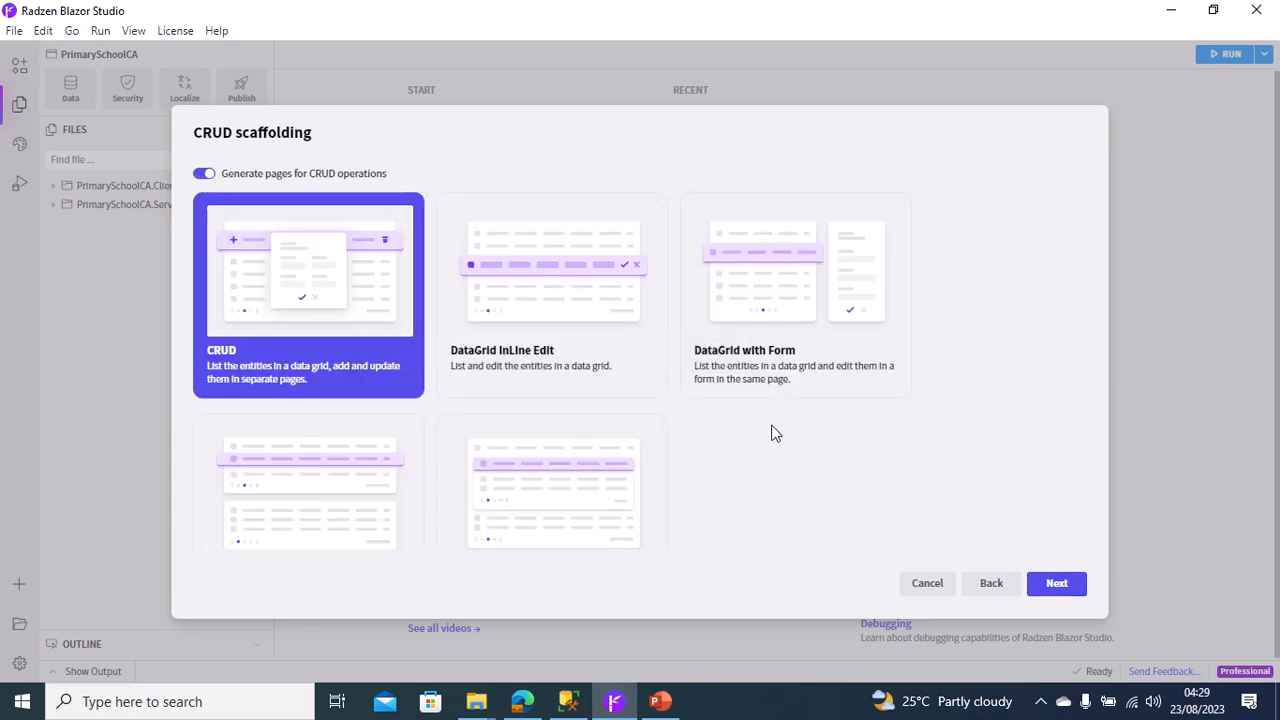
click(1042, 590)
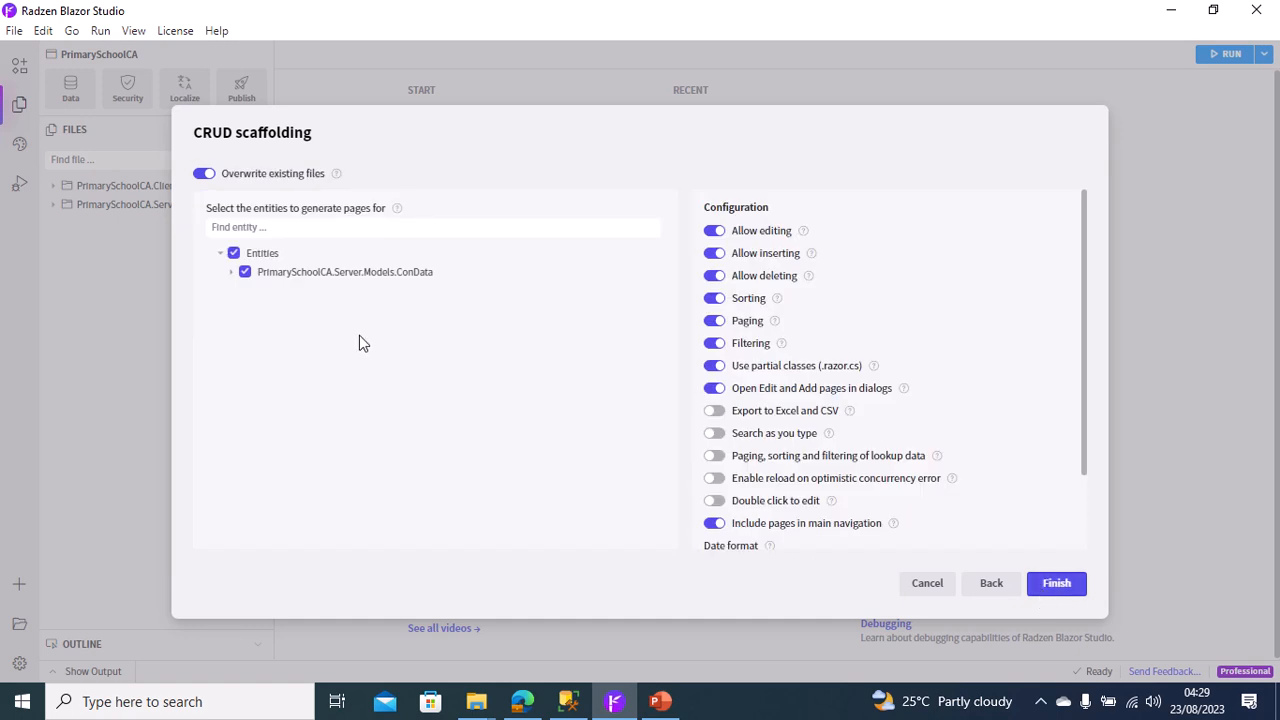
click(205, 175)
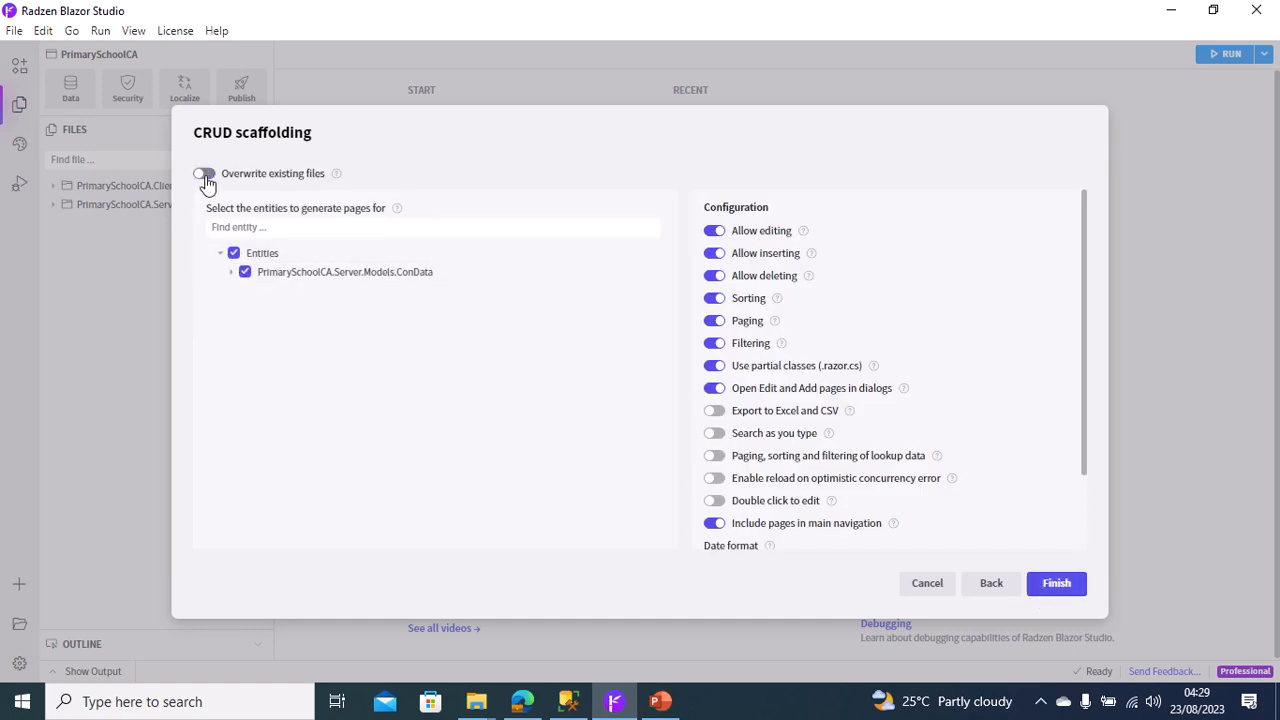
Restrict page generation to the AssessmentSetup, AssessmentType and Term entities of the ConData model.
click(235, 255)
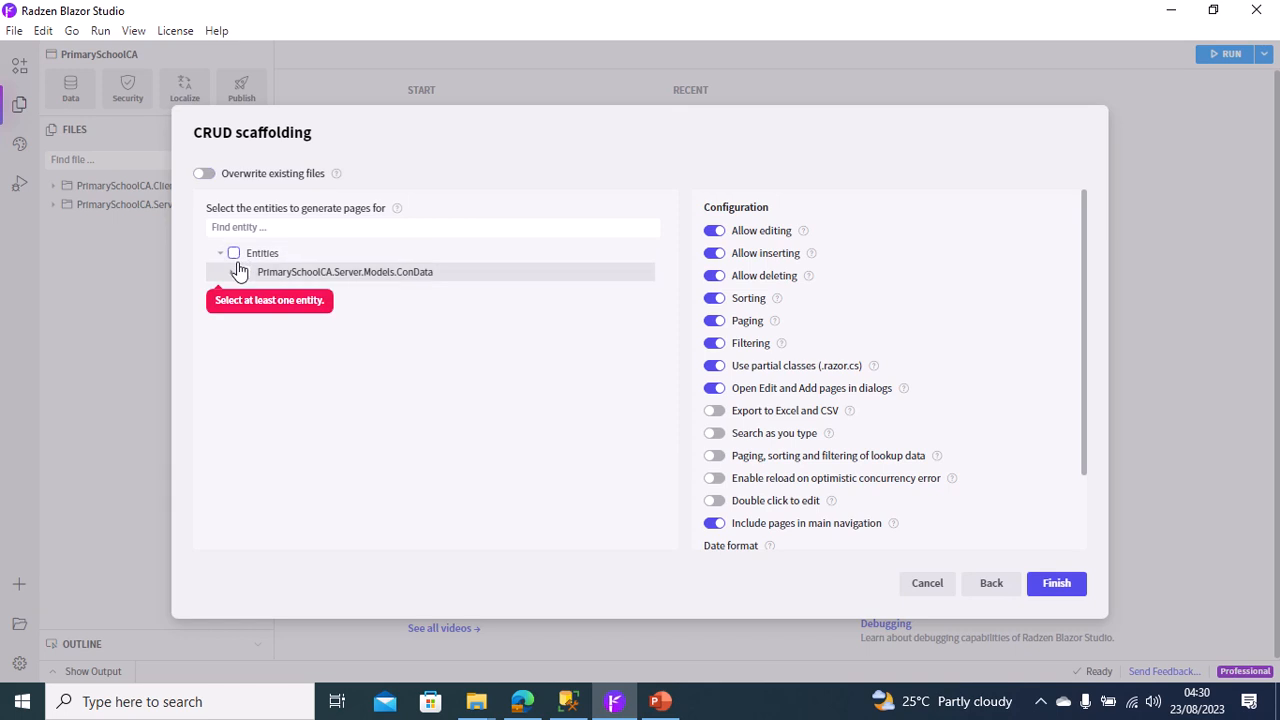
click(245, 274)
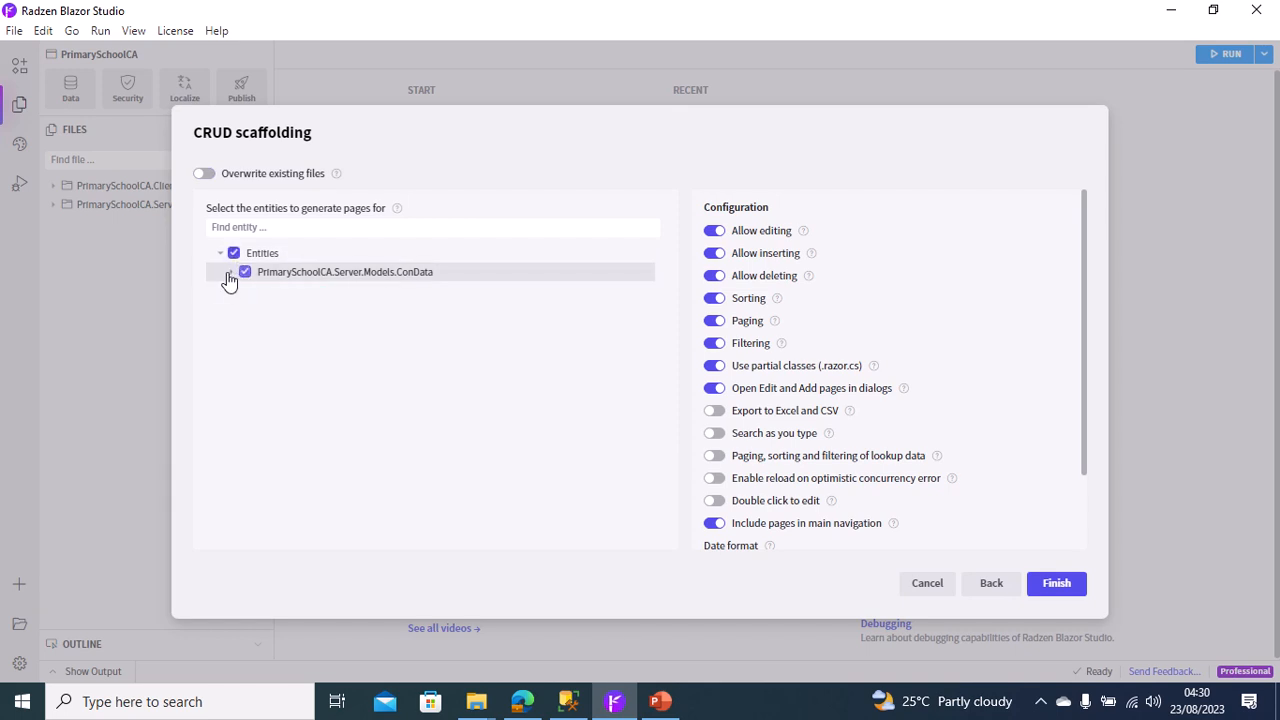
click(231, 274)
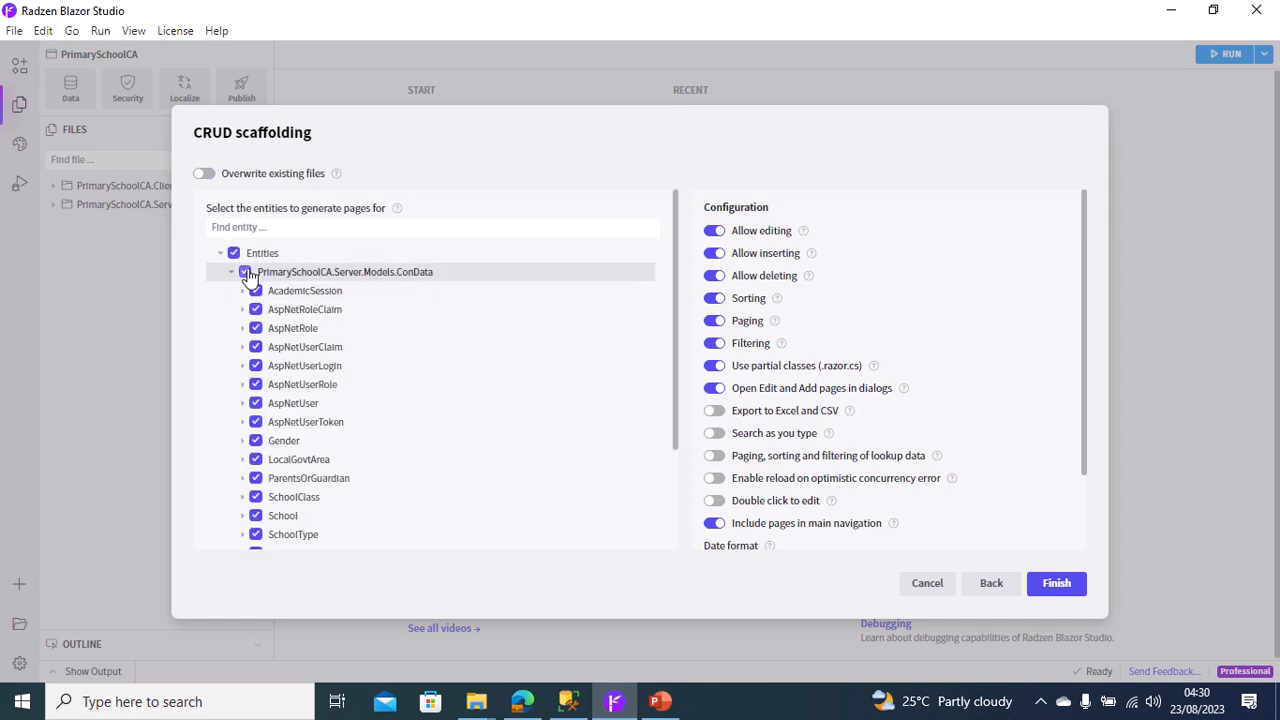
click(245, 273)
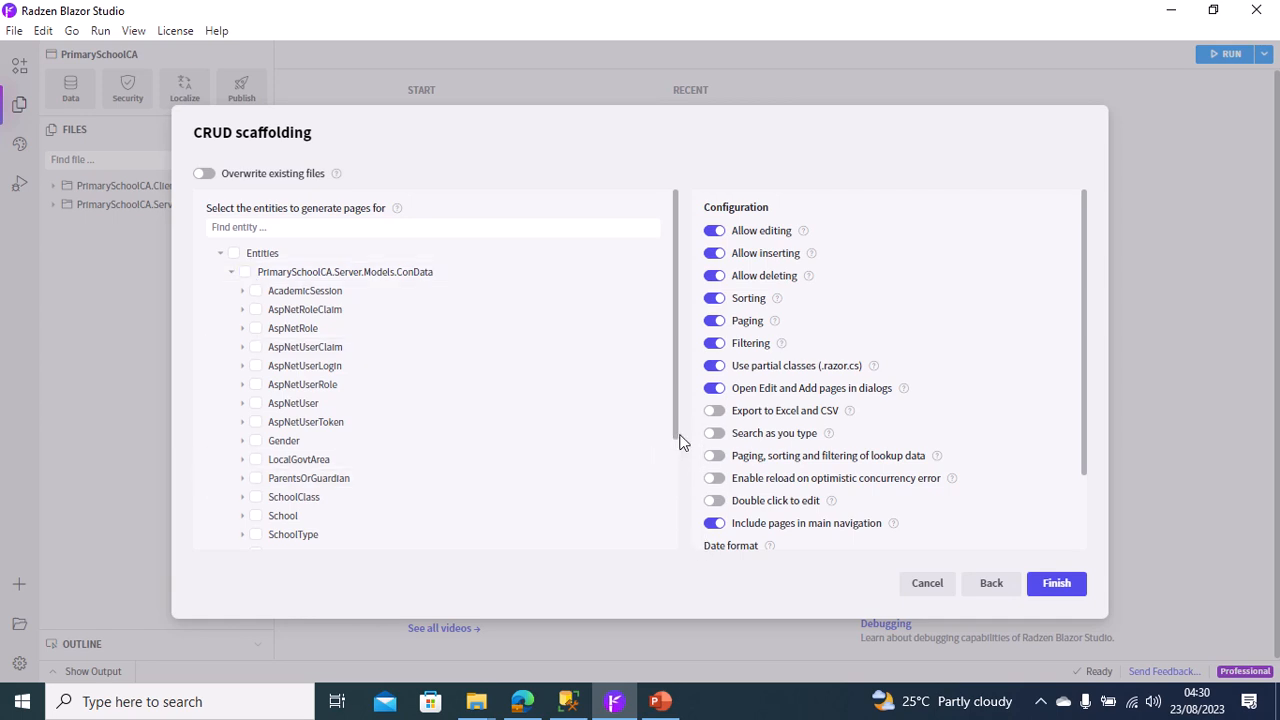
drag(674, 421, 673, 560)
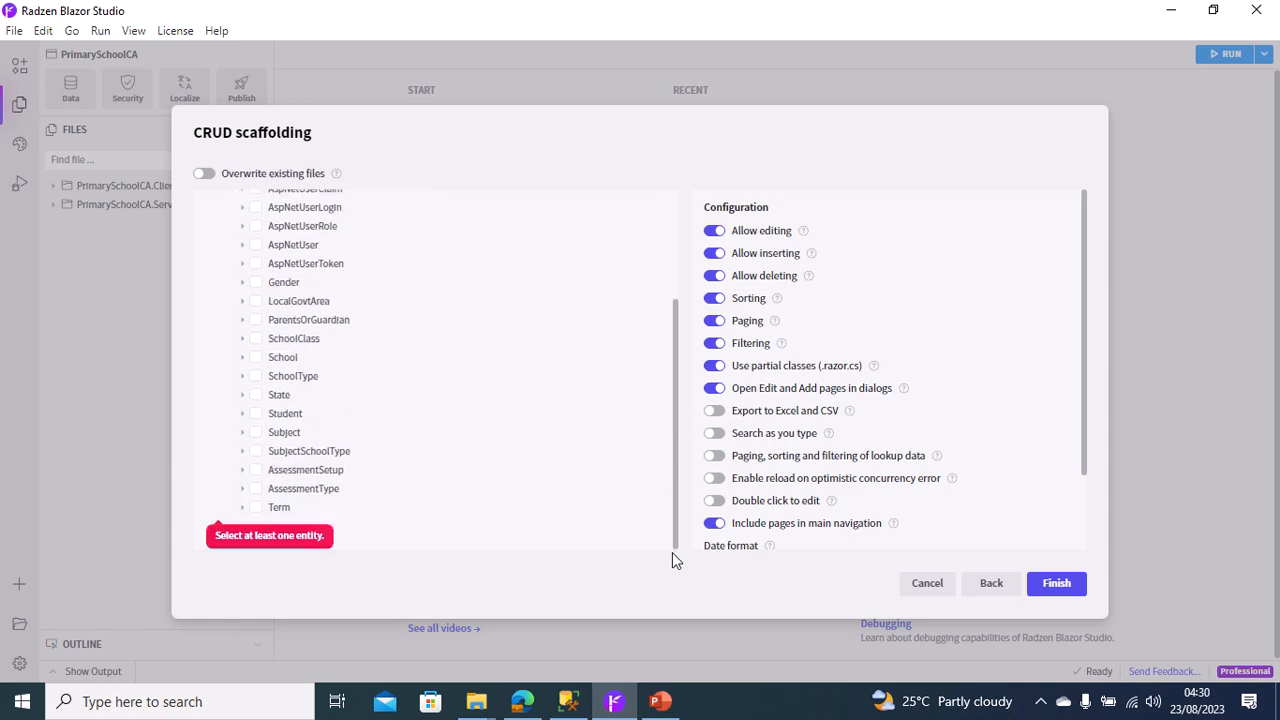
click(256, 472)
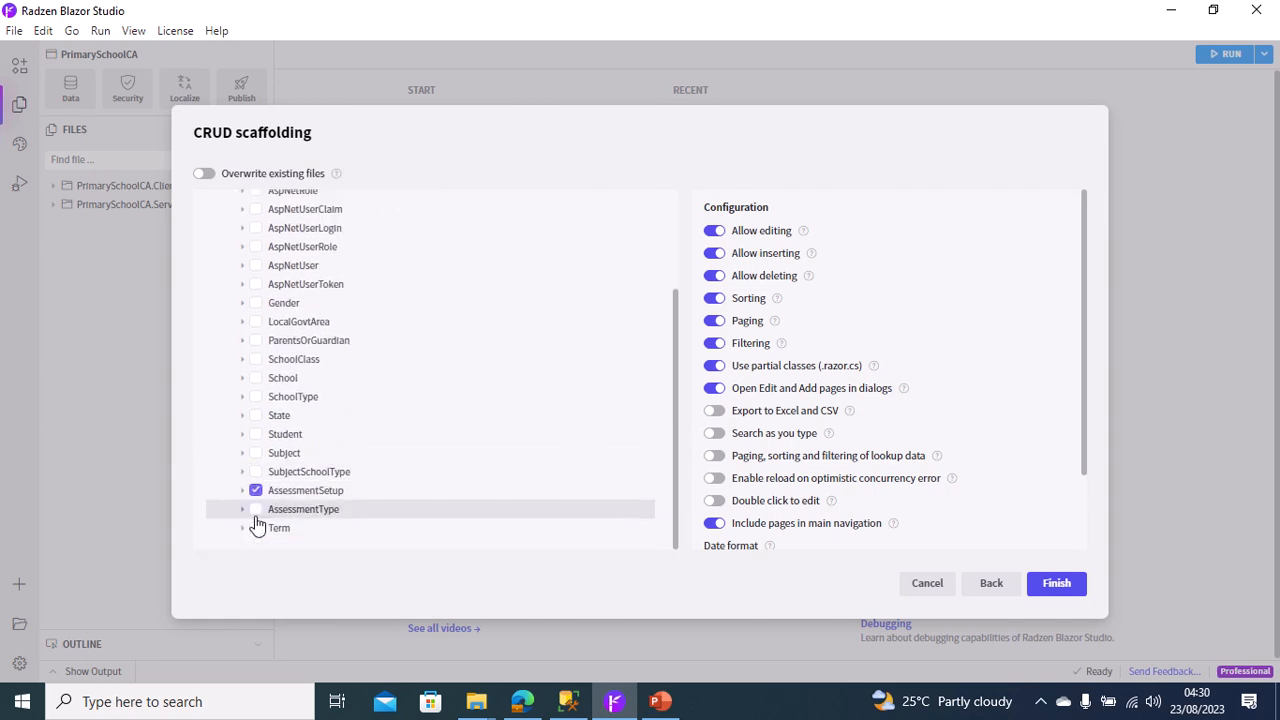
click(256, 509)
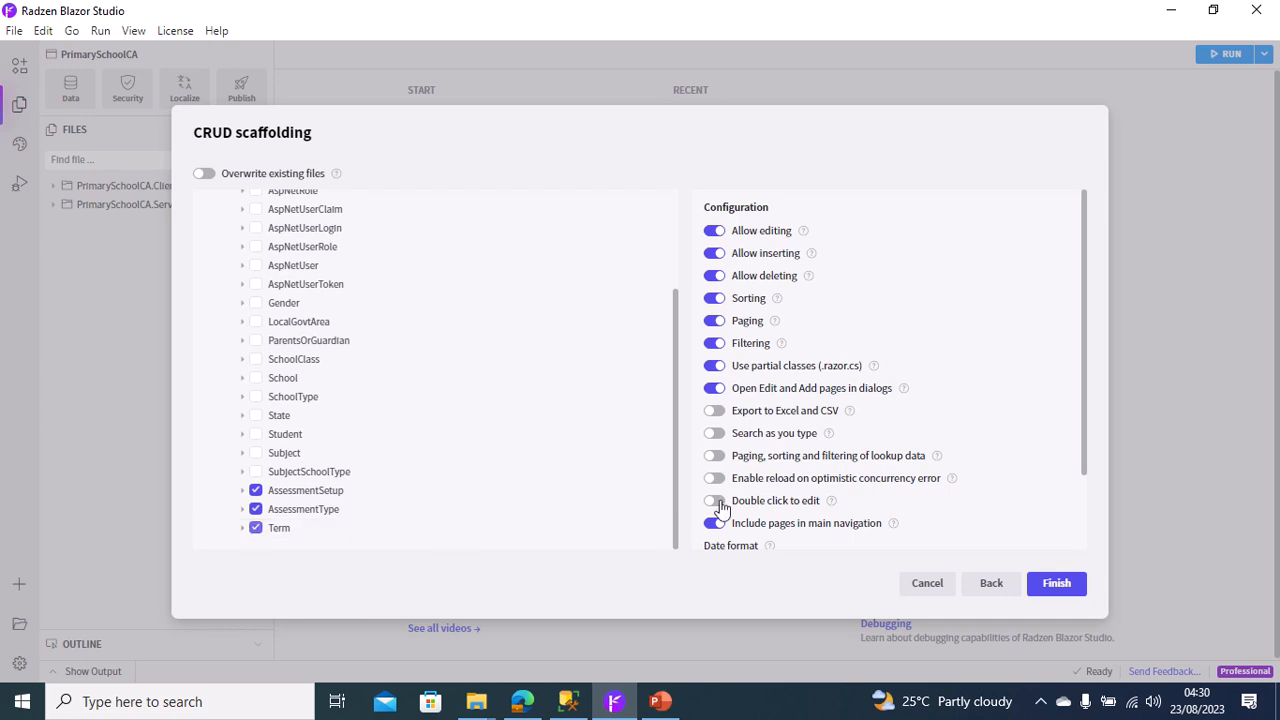
Enable Export to Excel and CSV, Search as you type, reload on optimistic concurrency error, and Double click to edit for the generated pages.
click(714, 412)
click(714, 432)
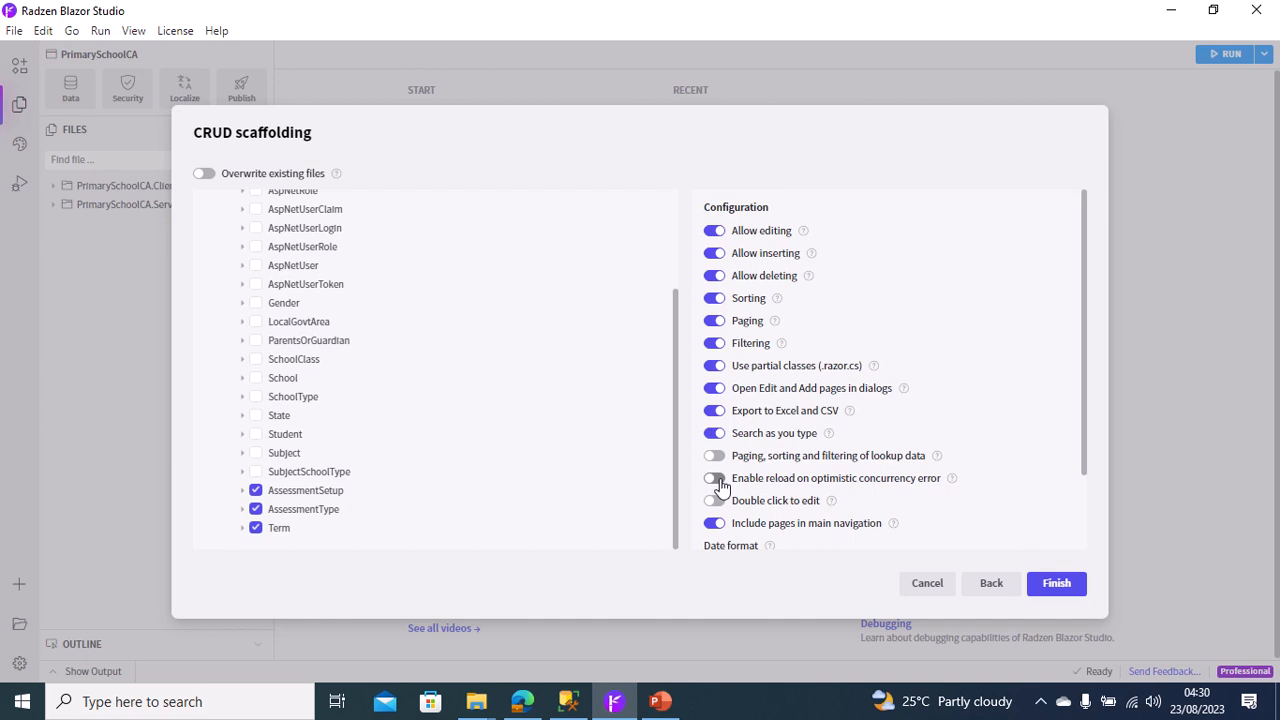
click(716, 480)
click(715, 500)
Set the FormField variant of the generated pages to Filled.
drag(1084, 461, 1100, 548)
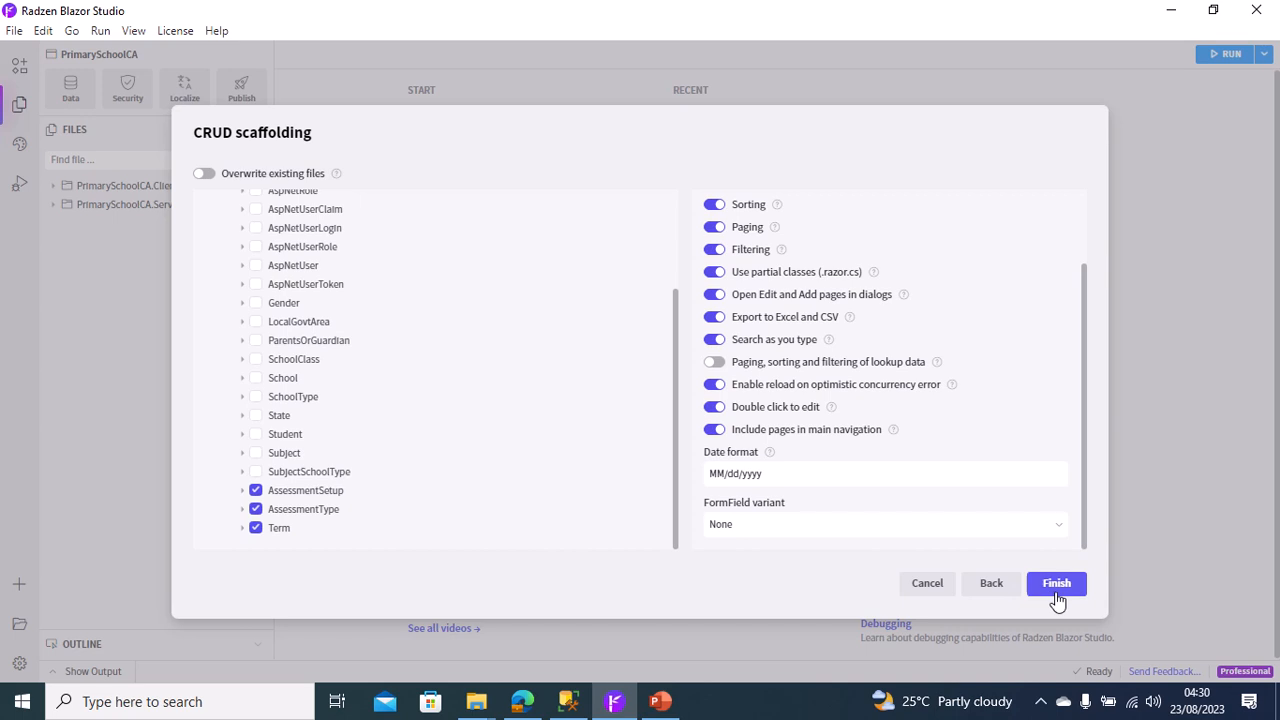
click(763, 520)
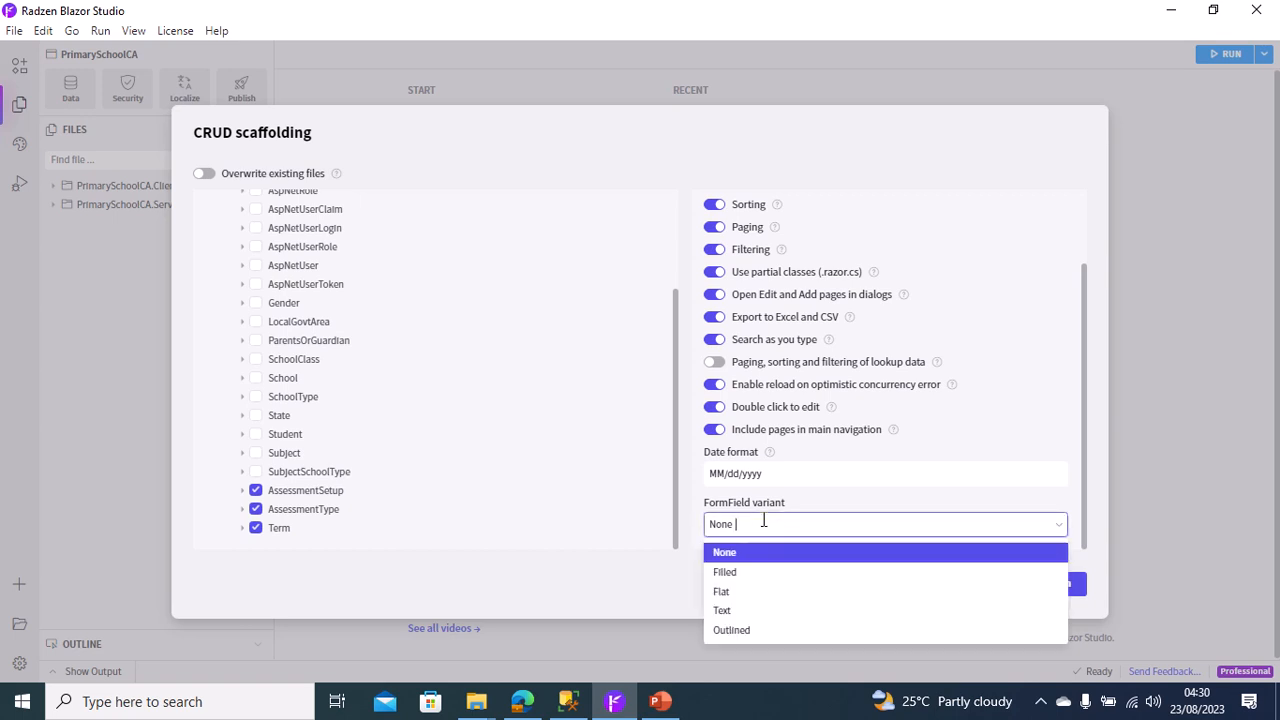
click(725, 577)
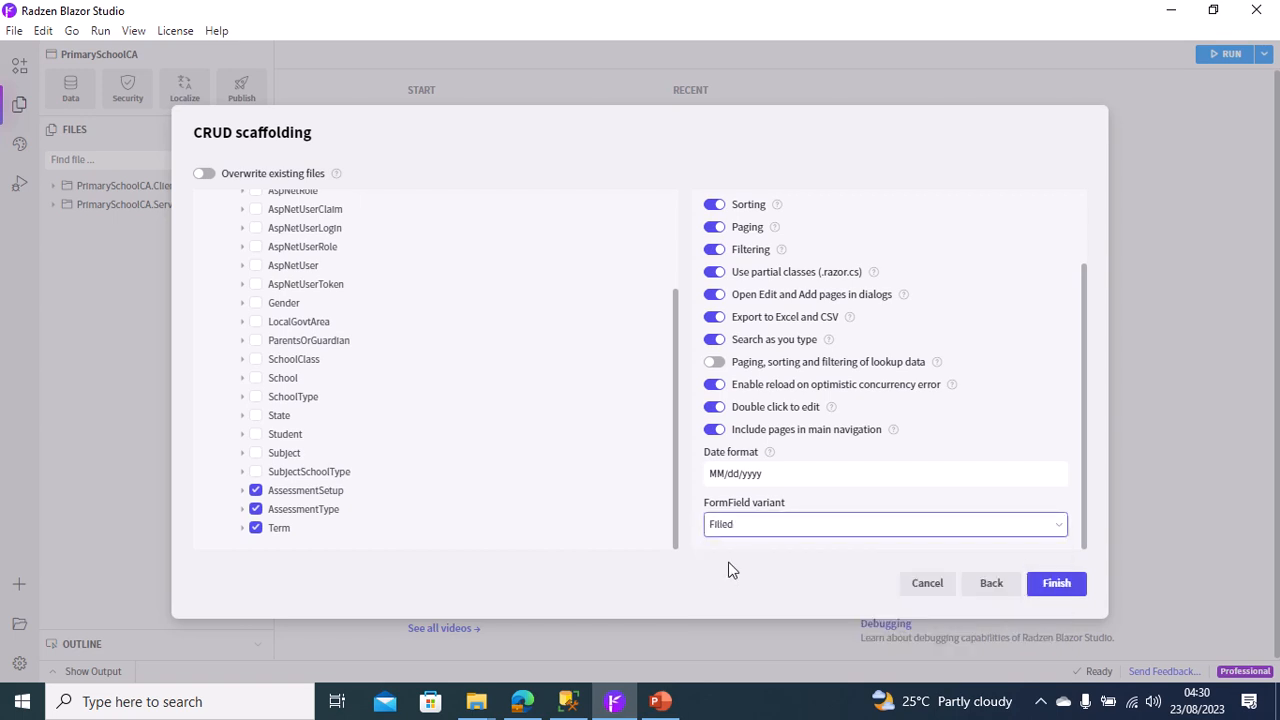
Change the date format of the generated pages to a day-first format and finish the CRUD scaffolding.
click(800, 471)
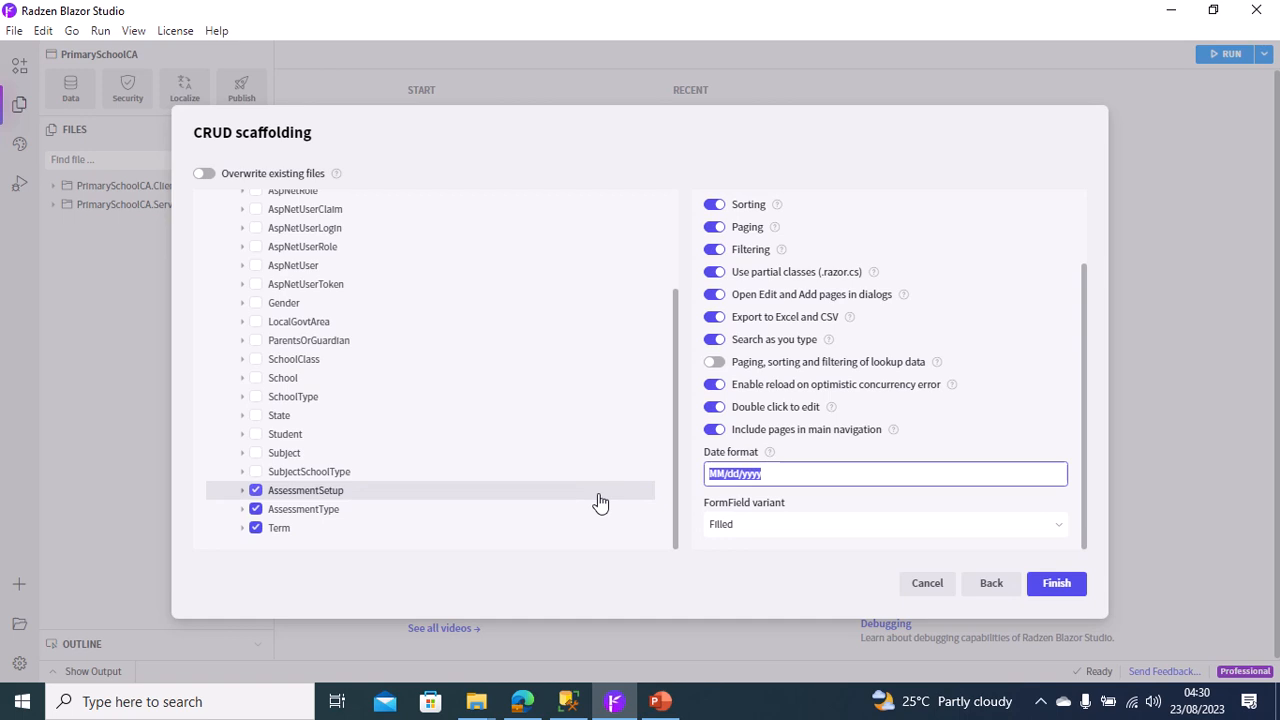
text(dd/M)
click(1053, 589)
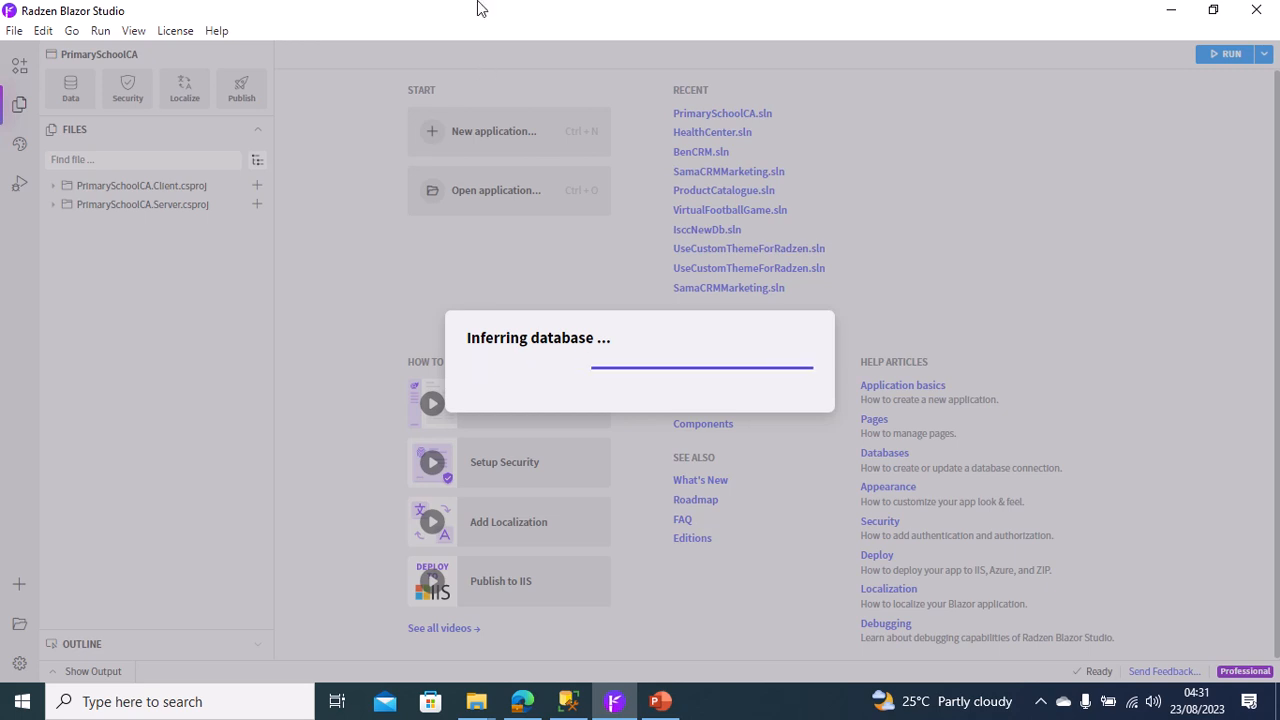
mouse_move(489, 9)
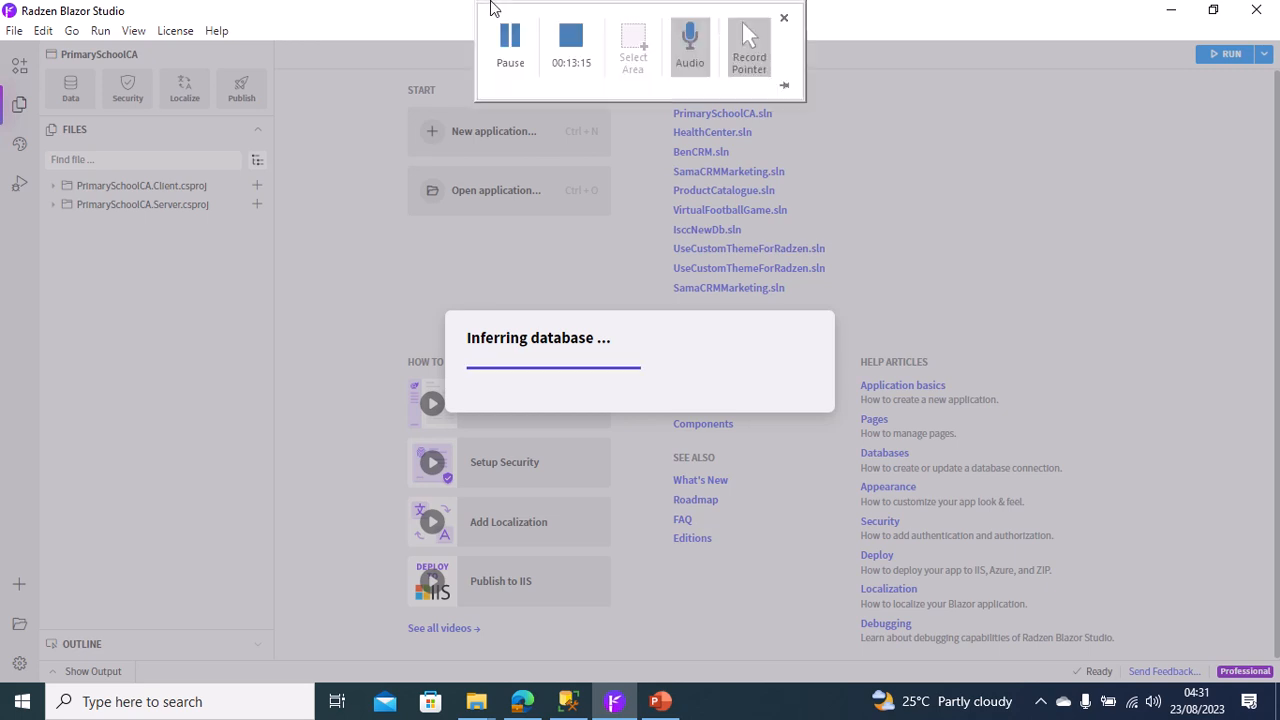
click(516, 58)
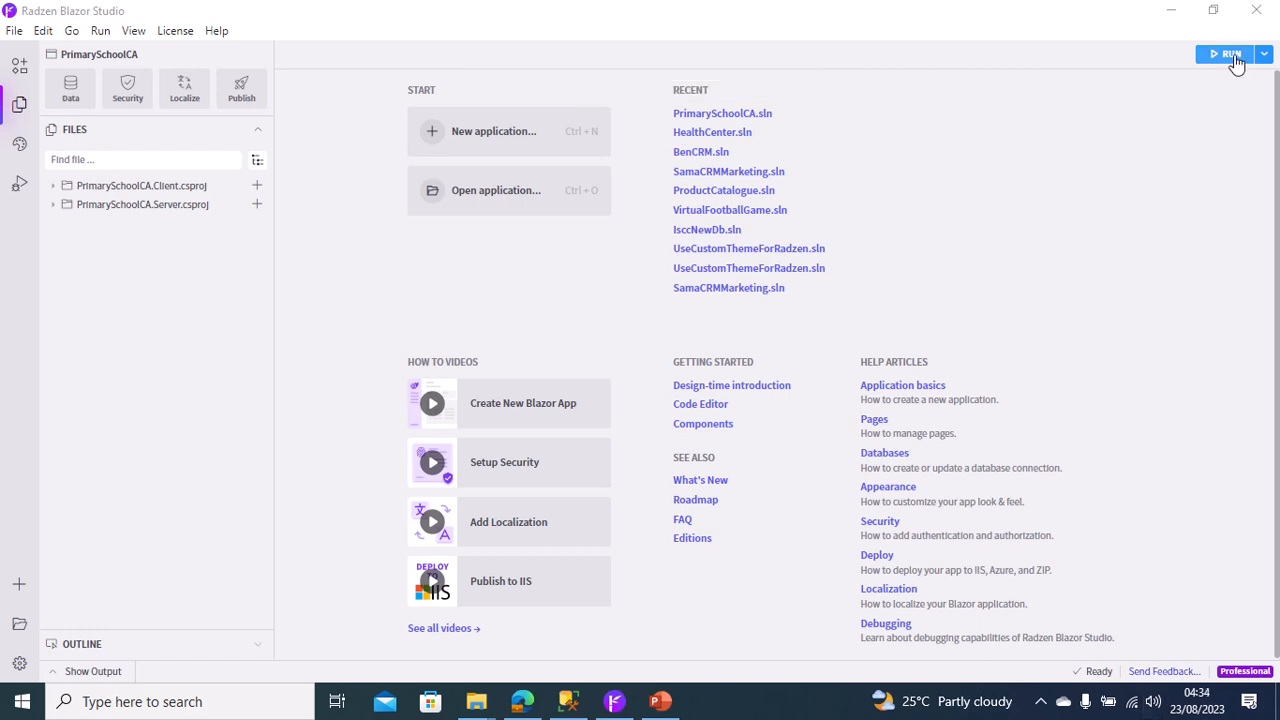
Build and run the PrimarySchoolCA application with the newly generated pages.
click(1230, 56)
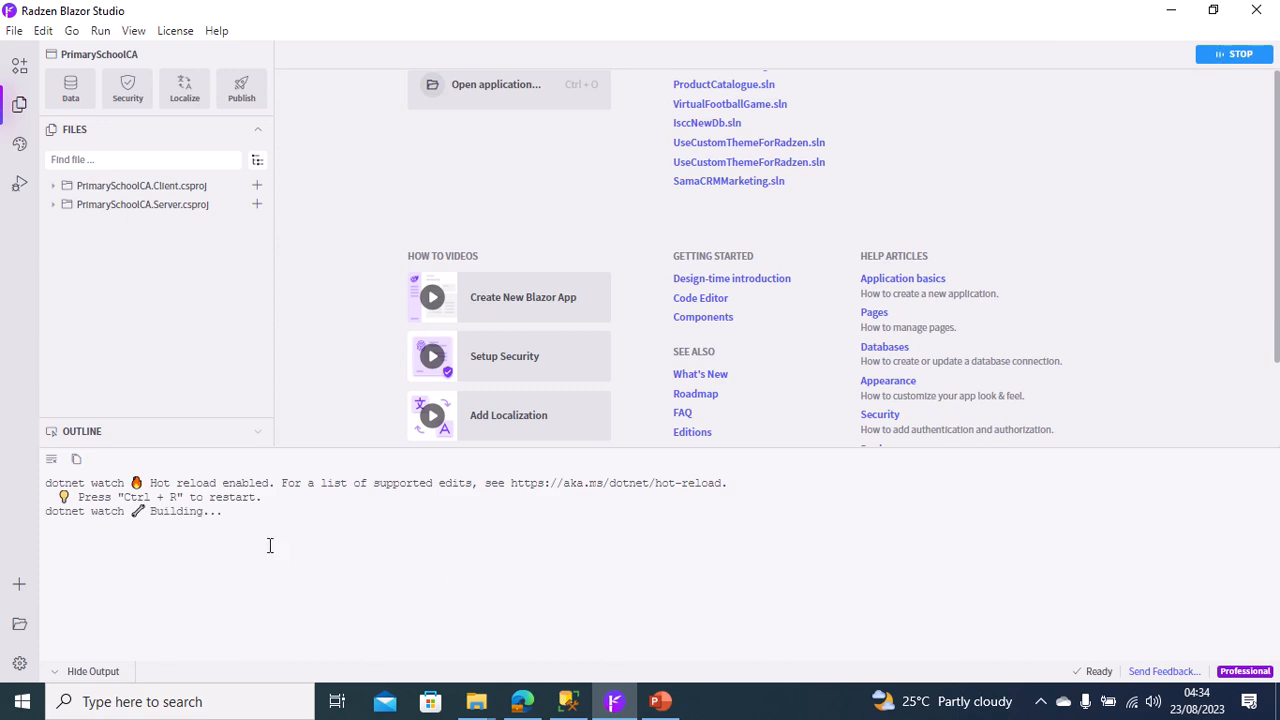
mouse_move(418, 5)
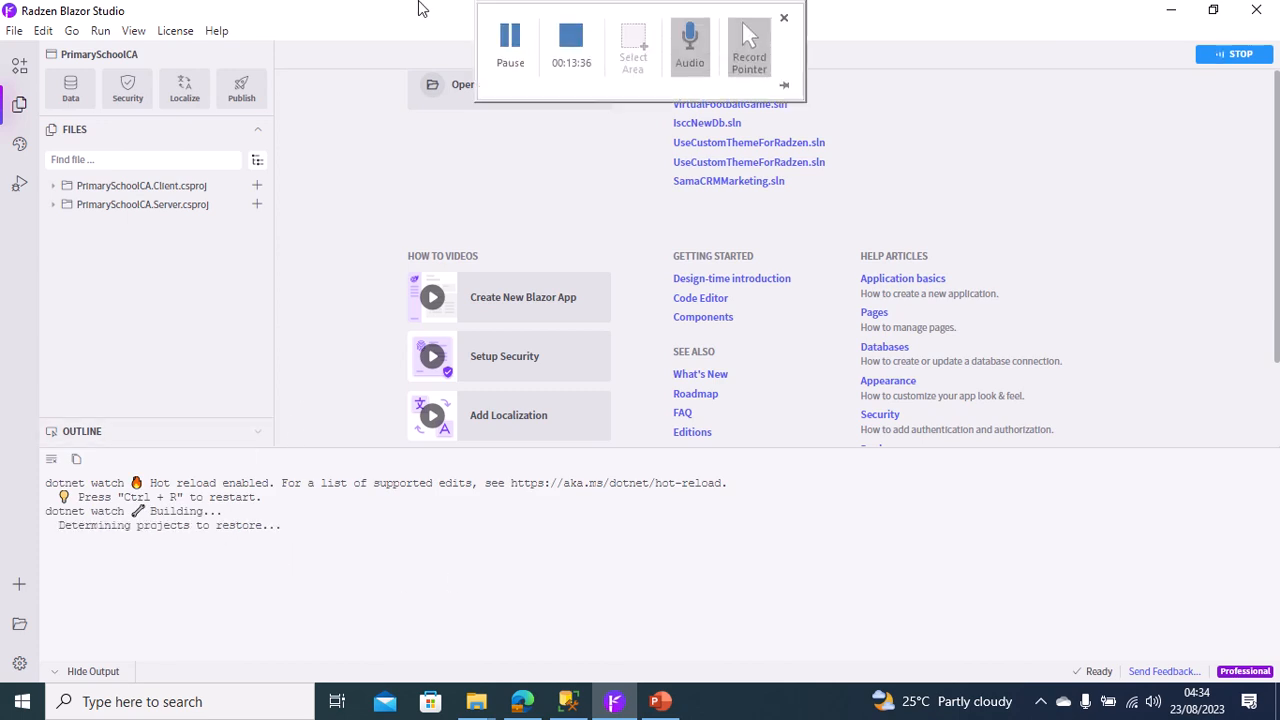
click(510, 34)
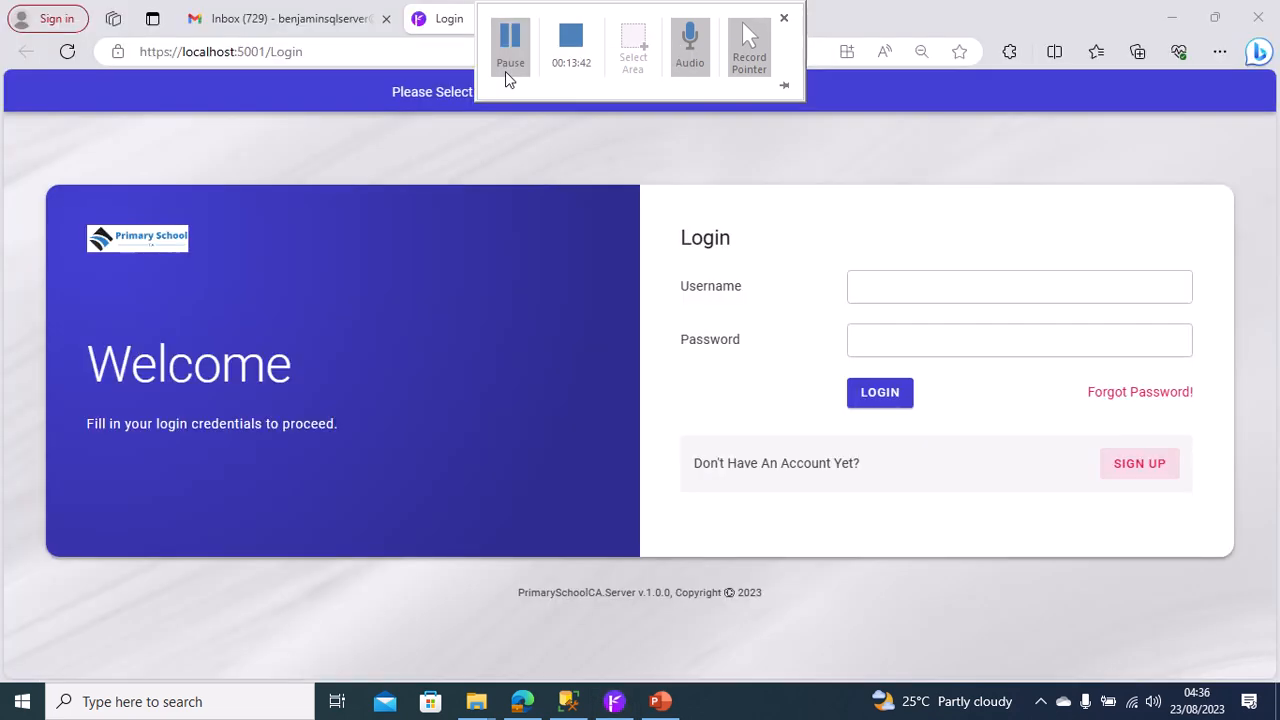
Log in to the running Primary School application in the browser with the username admin and the account password.
click(931, 285)
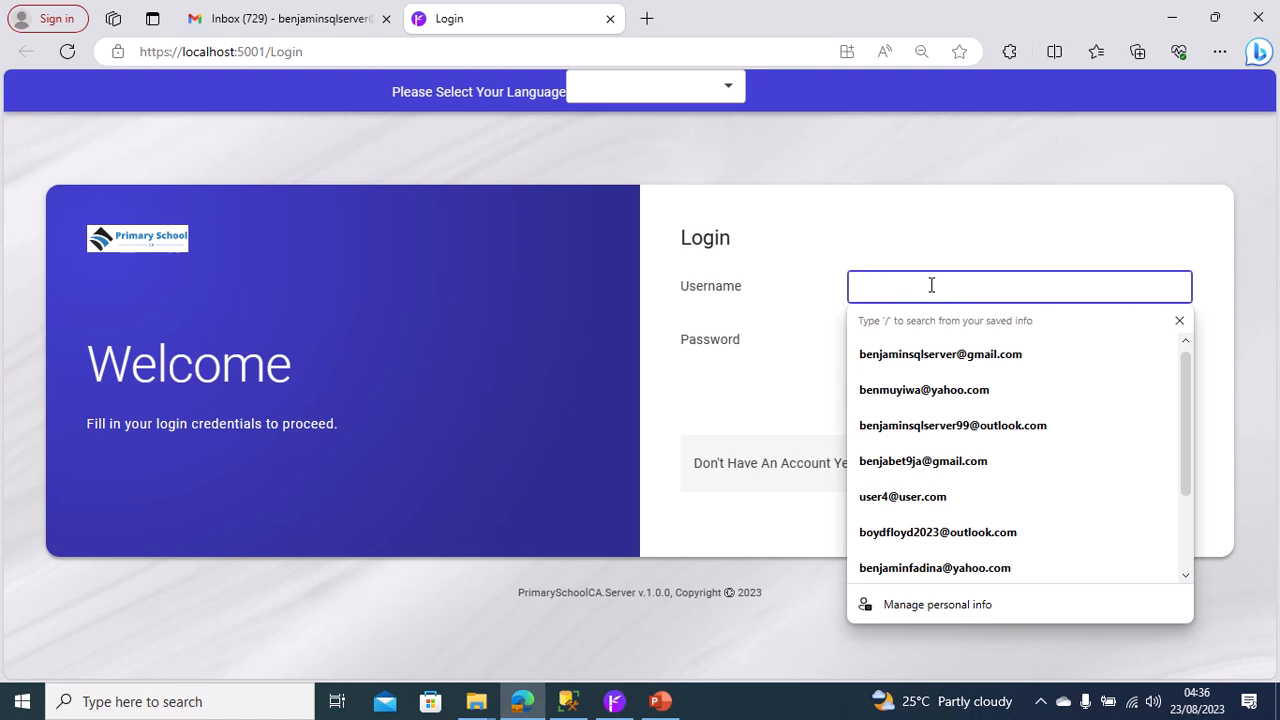
text(admin)
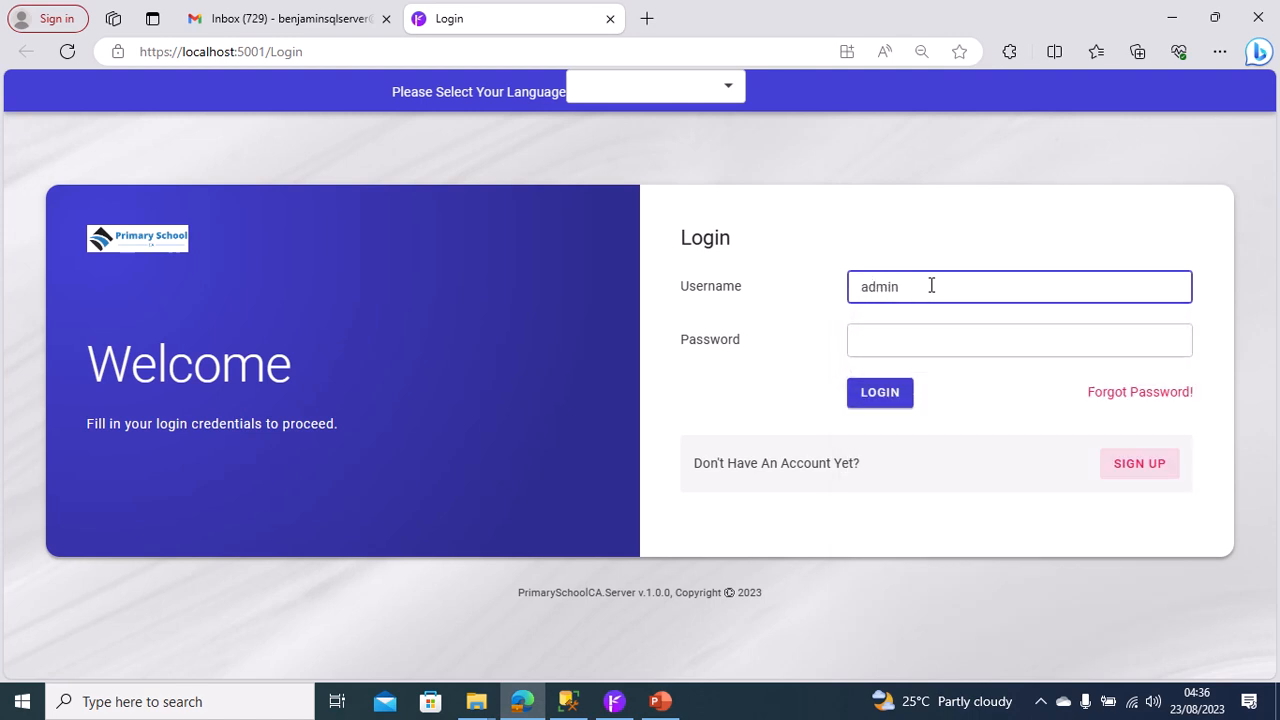
key(Tab)
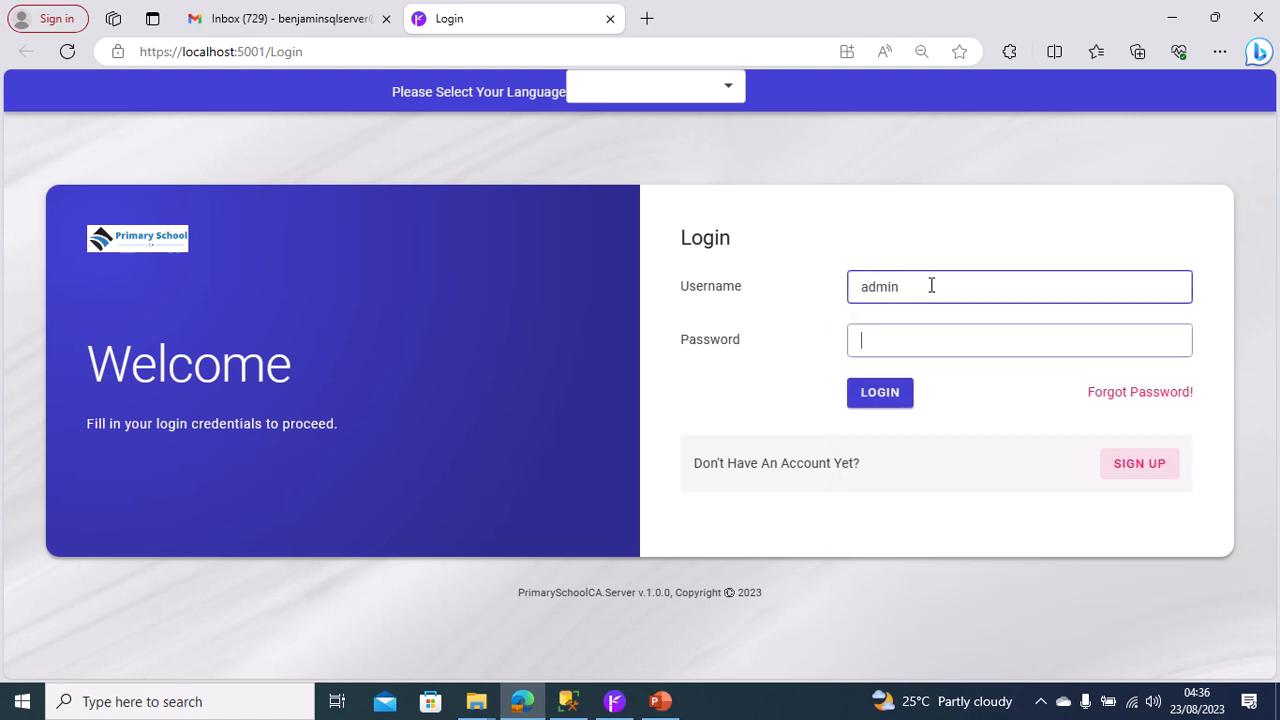
text(admin)
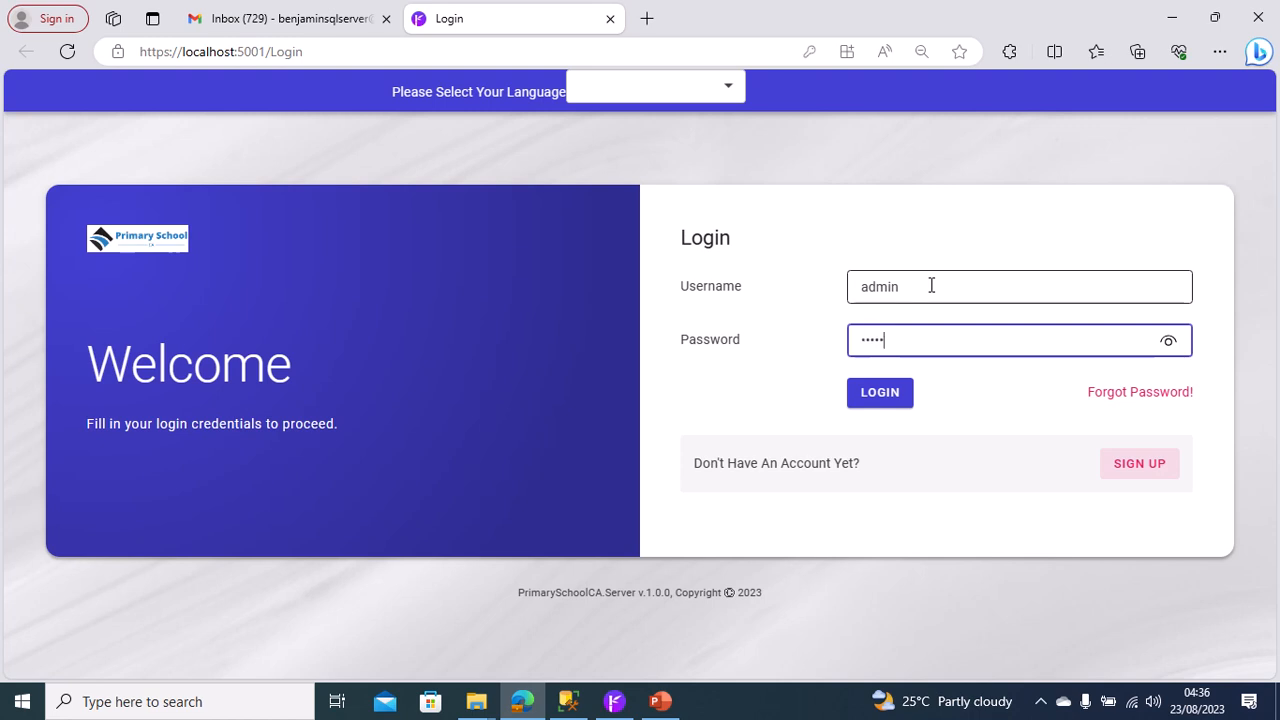
click(899, 395)
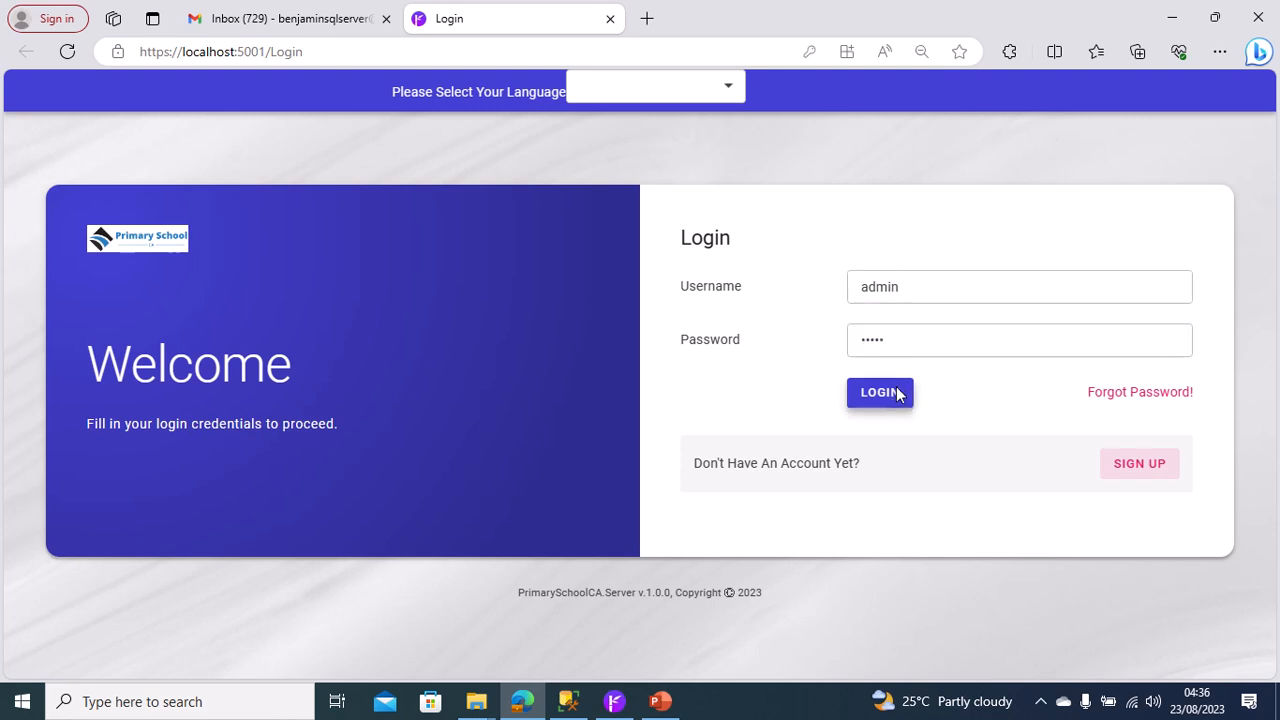
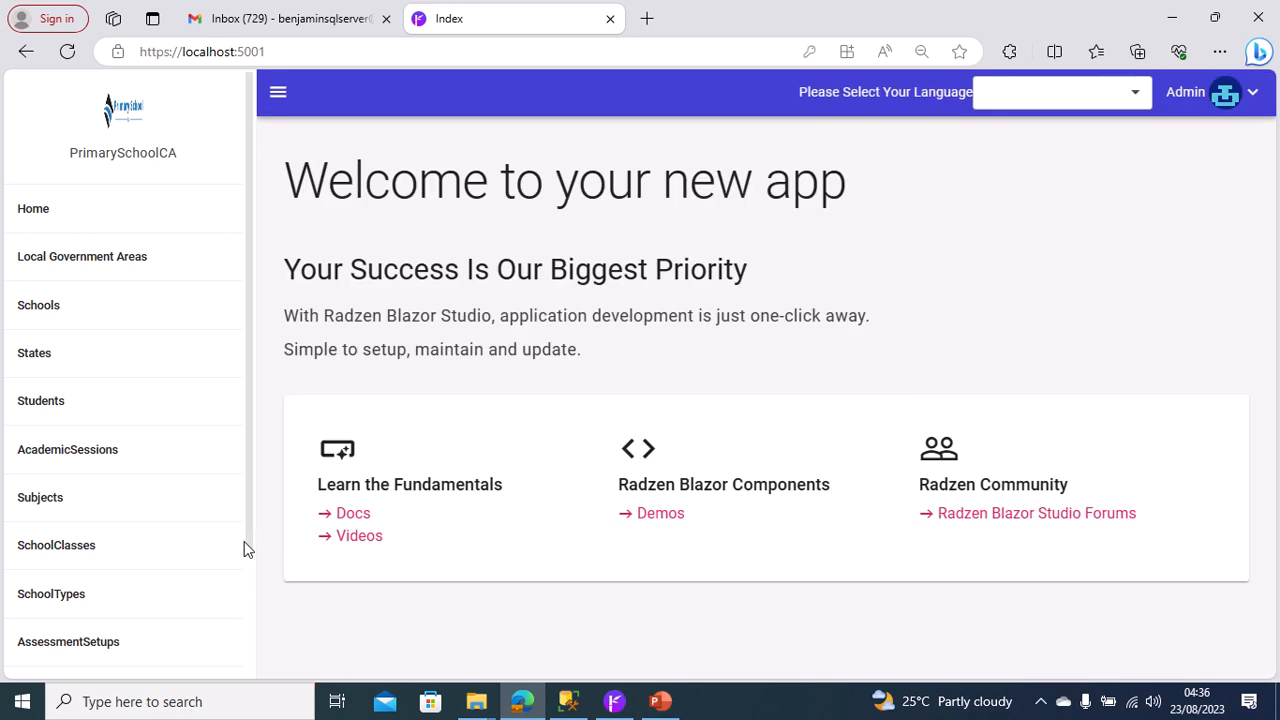
Add a term named First Term on the Terms page and save it.
drag(253, 523, 257, 640)
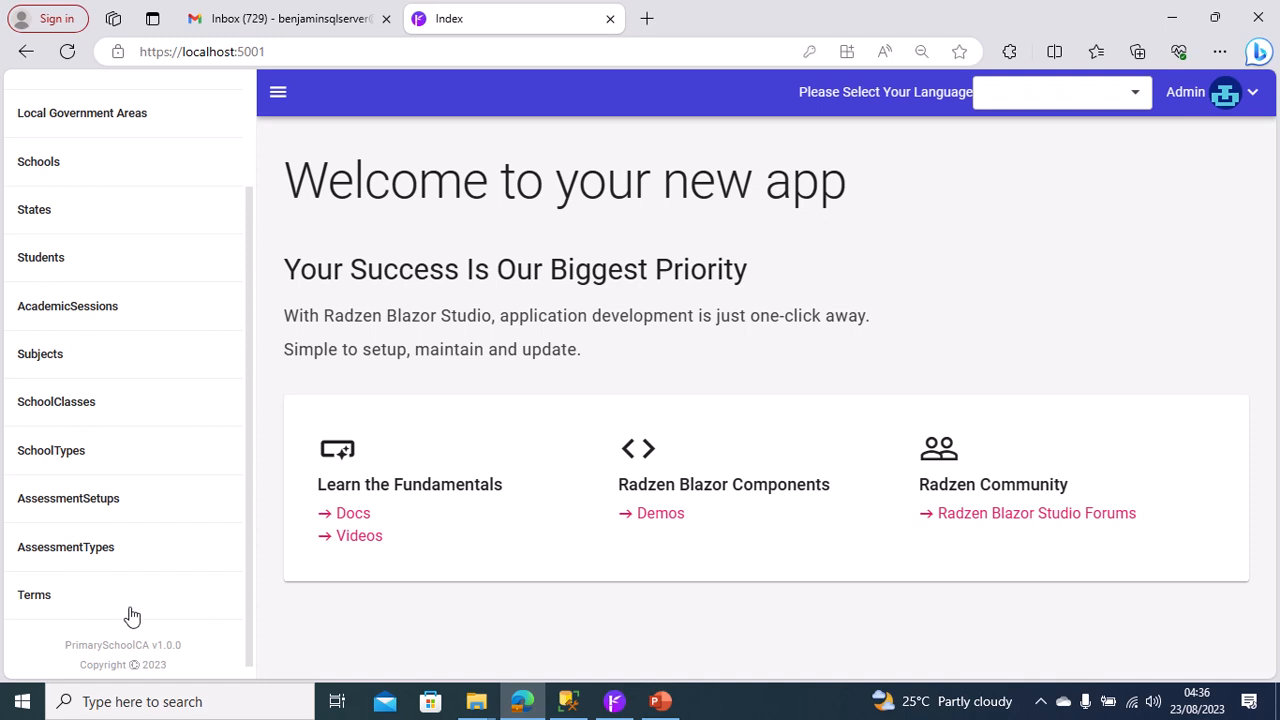
click(95, 614)
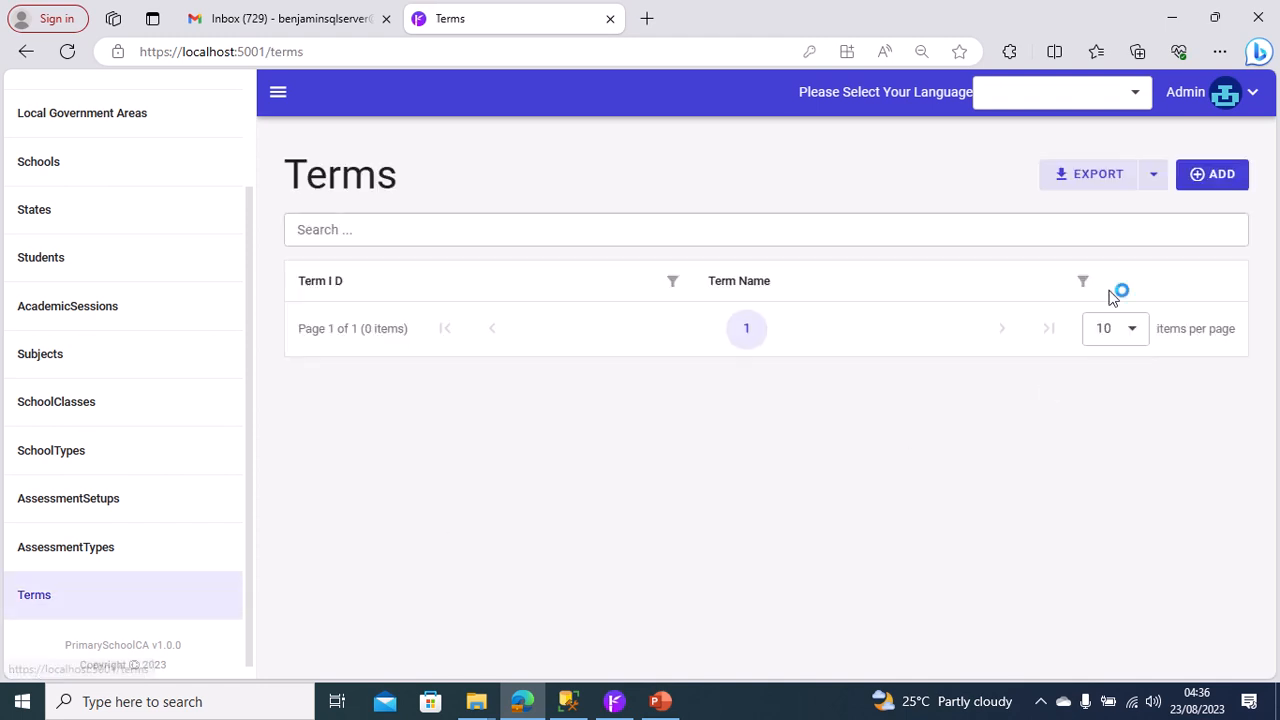
click(1222, 186)
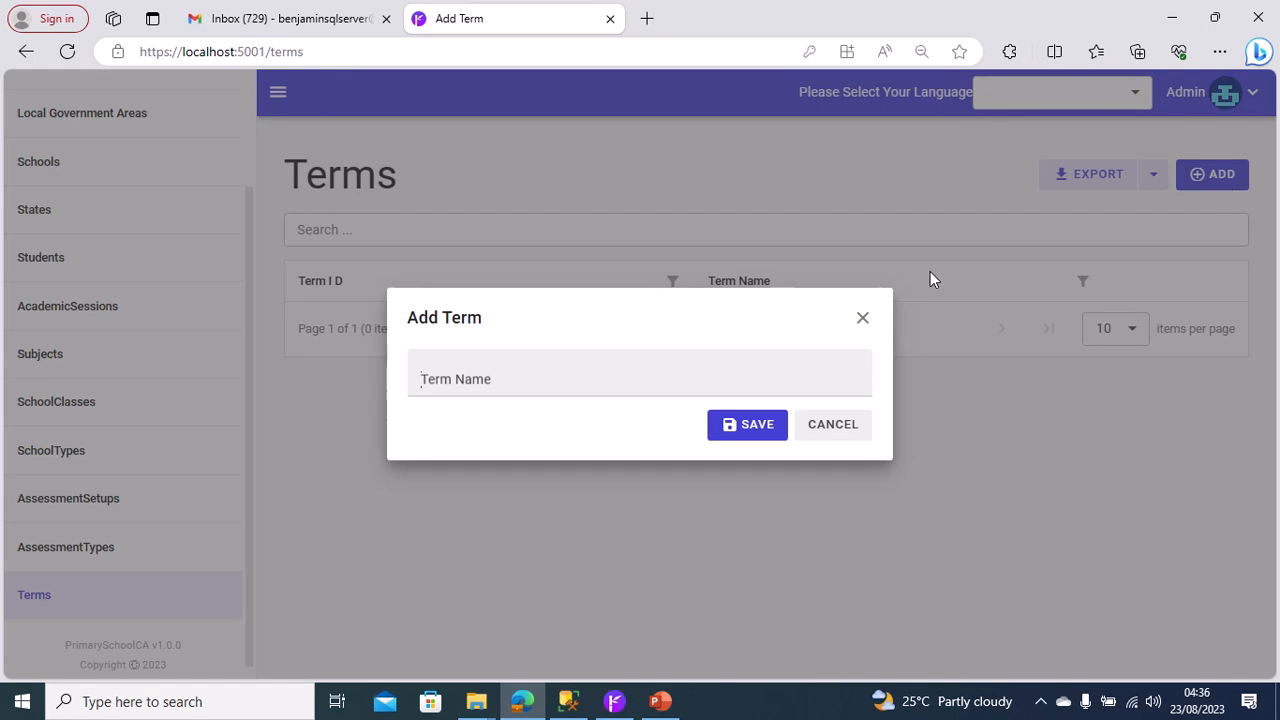
click(571, 365)
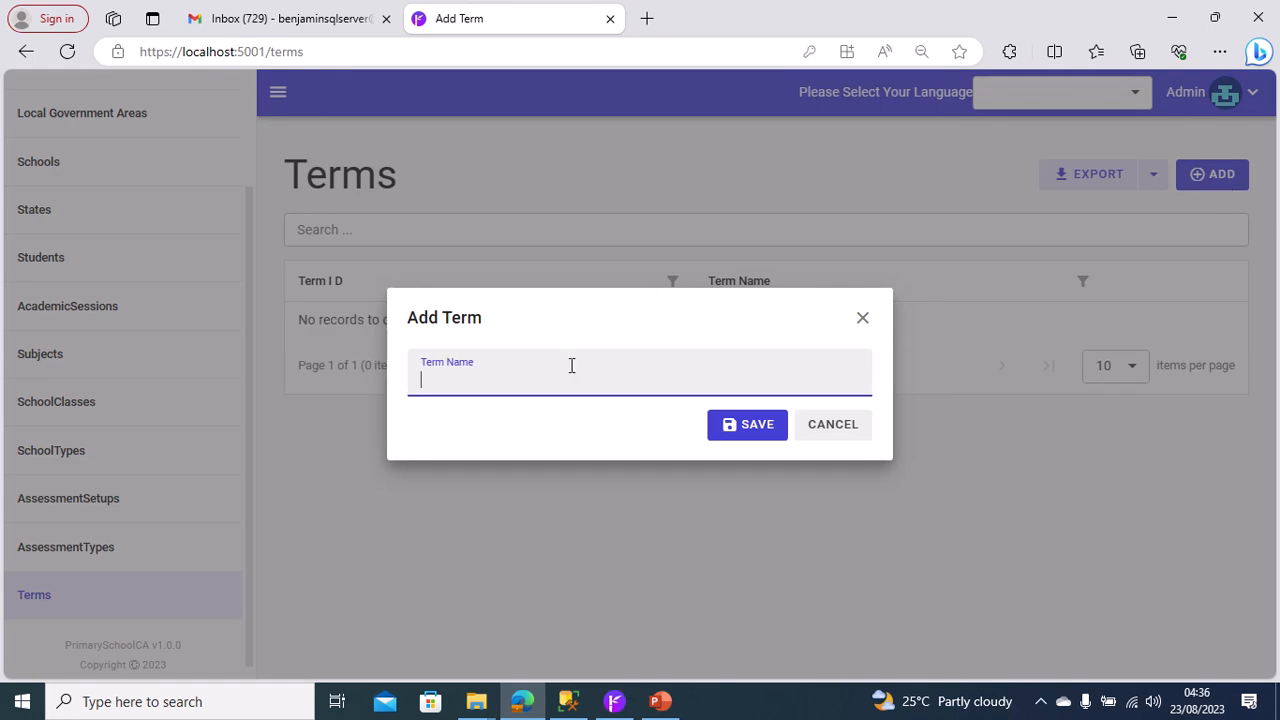
text(First Term)
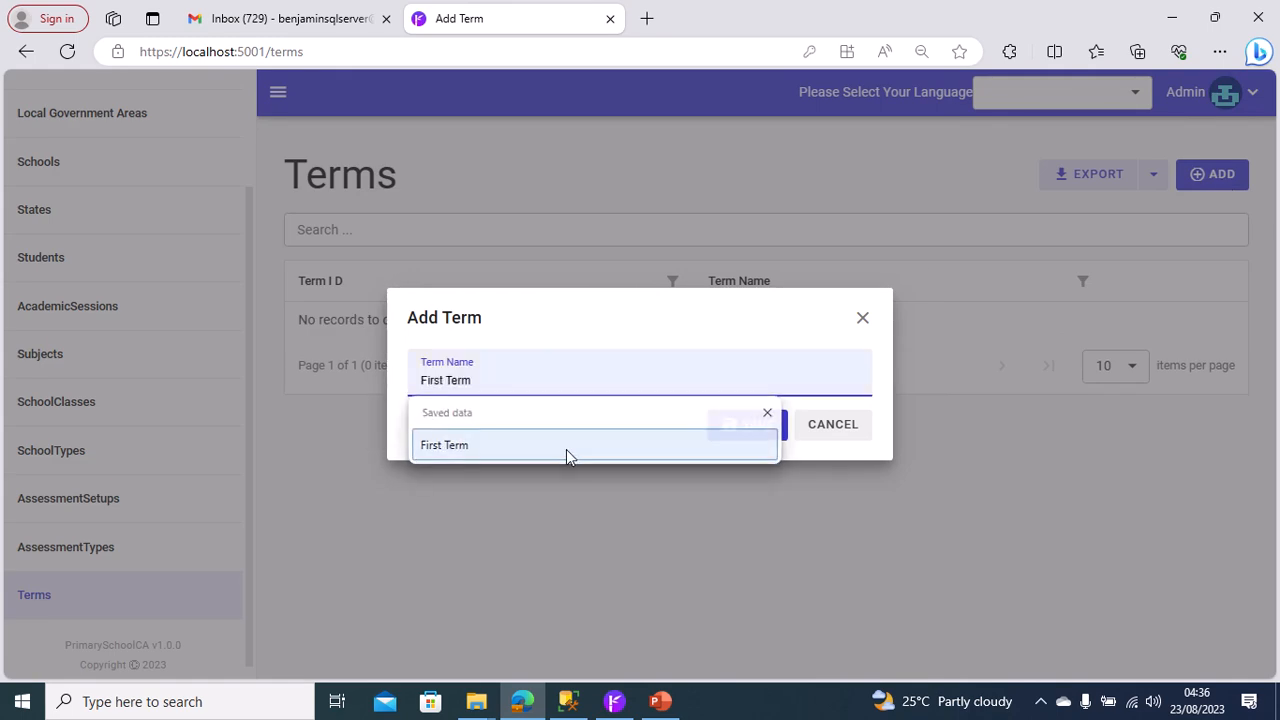
click(566, 449)
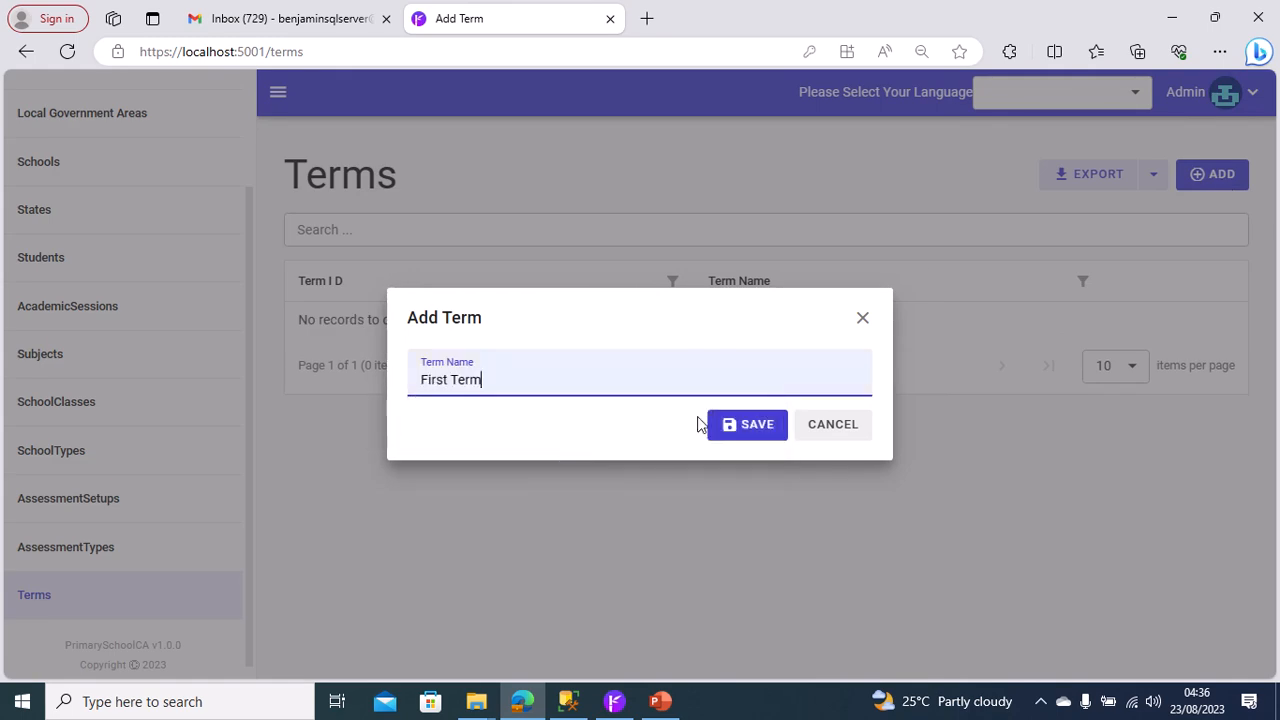
click(747, 425)
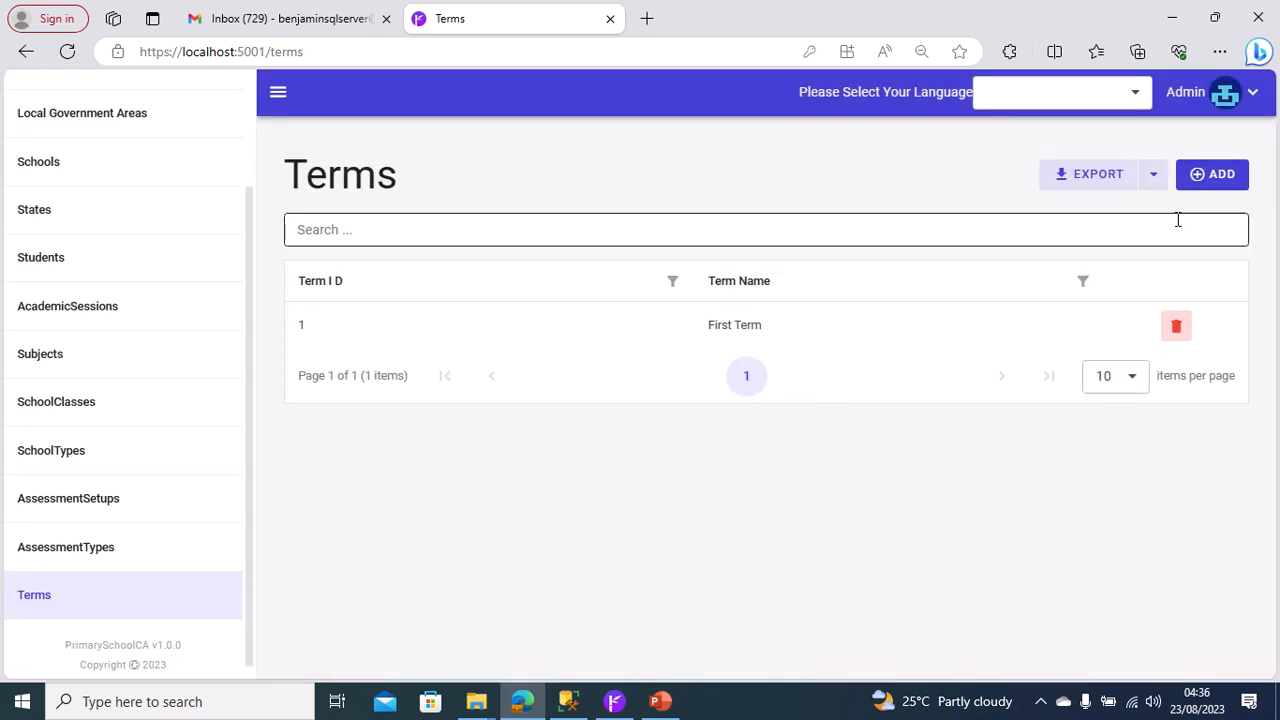
Add another term named Second Term and save it.
click(1226, 178)
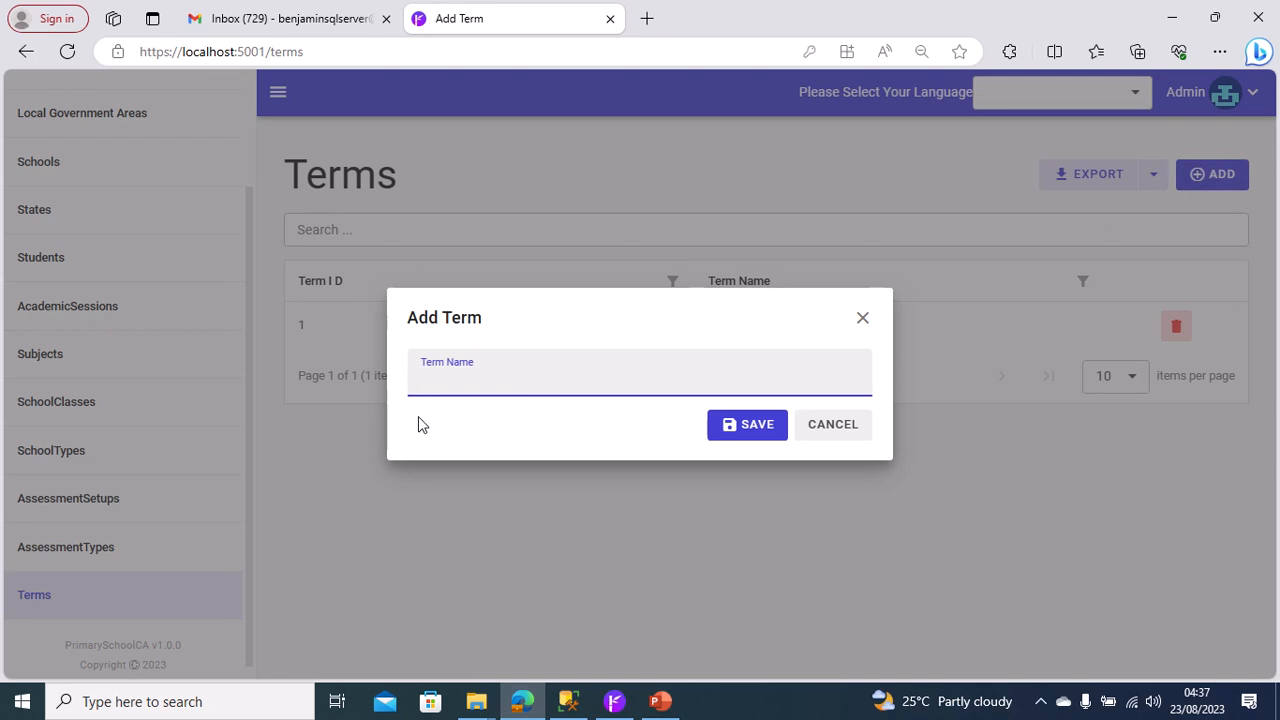
text(Second Term)
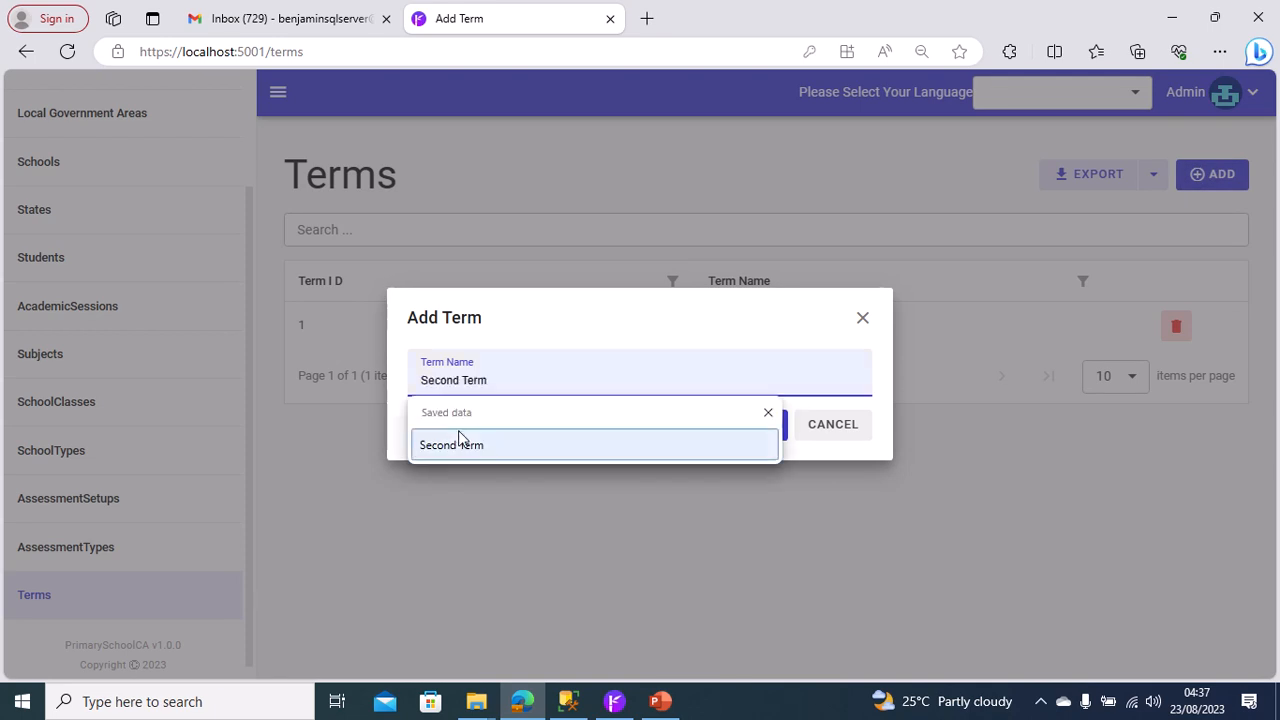
click(478, 445)
click(760, 443)
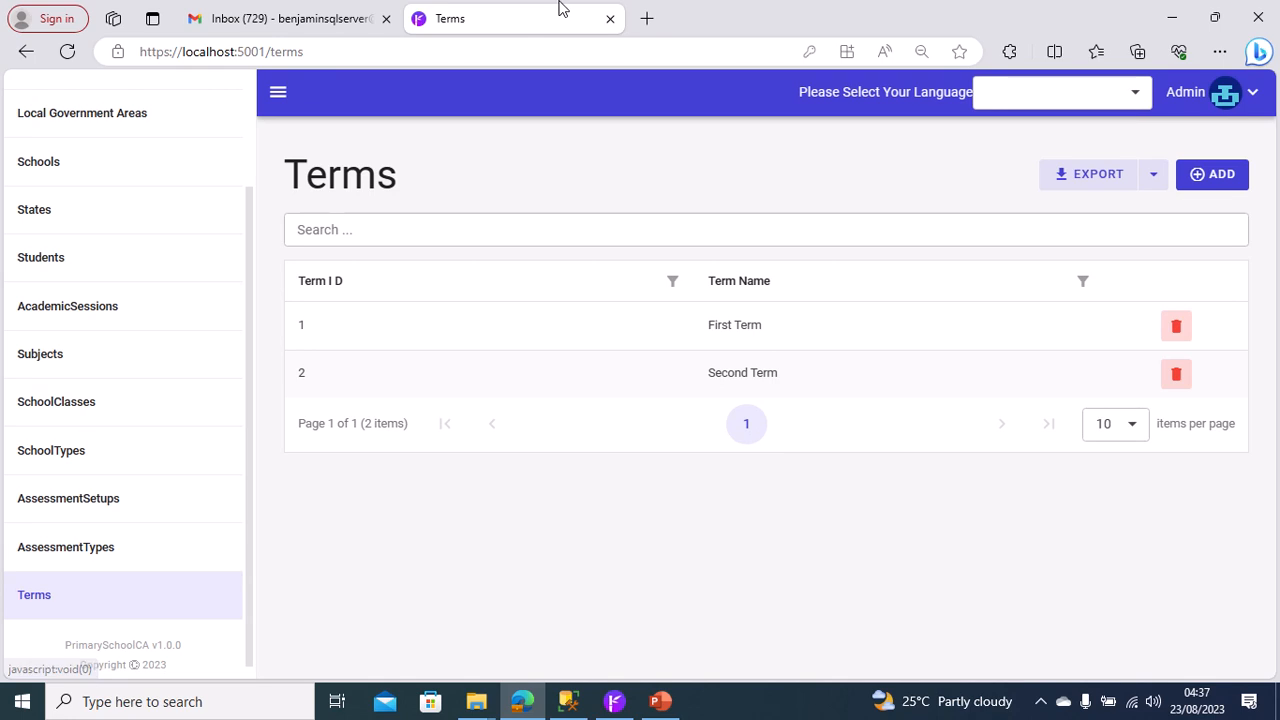
mouse_move(560, 8)
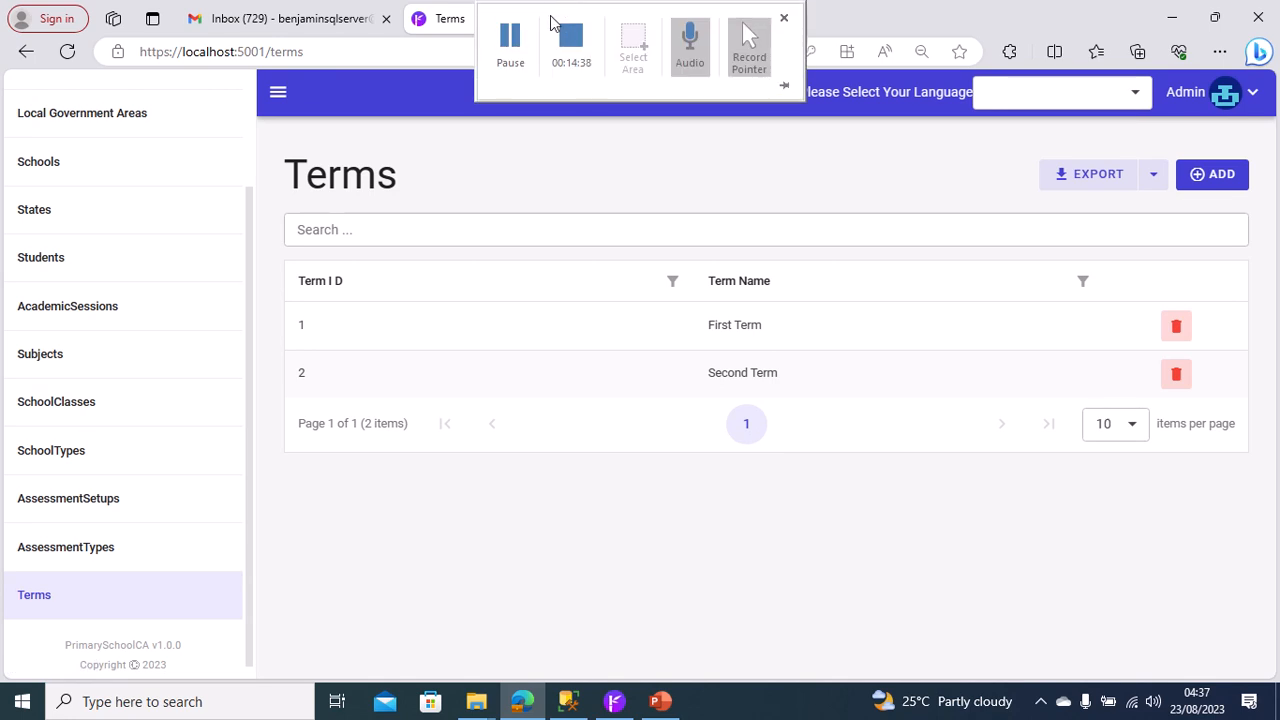
Add an assessment type named Mid-Term Test on the AssessmentTypes page and save it.
click(101, 560)
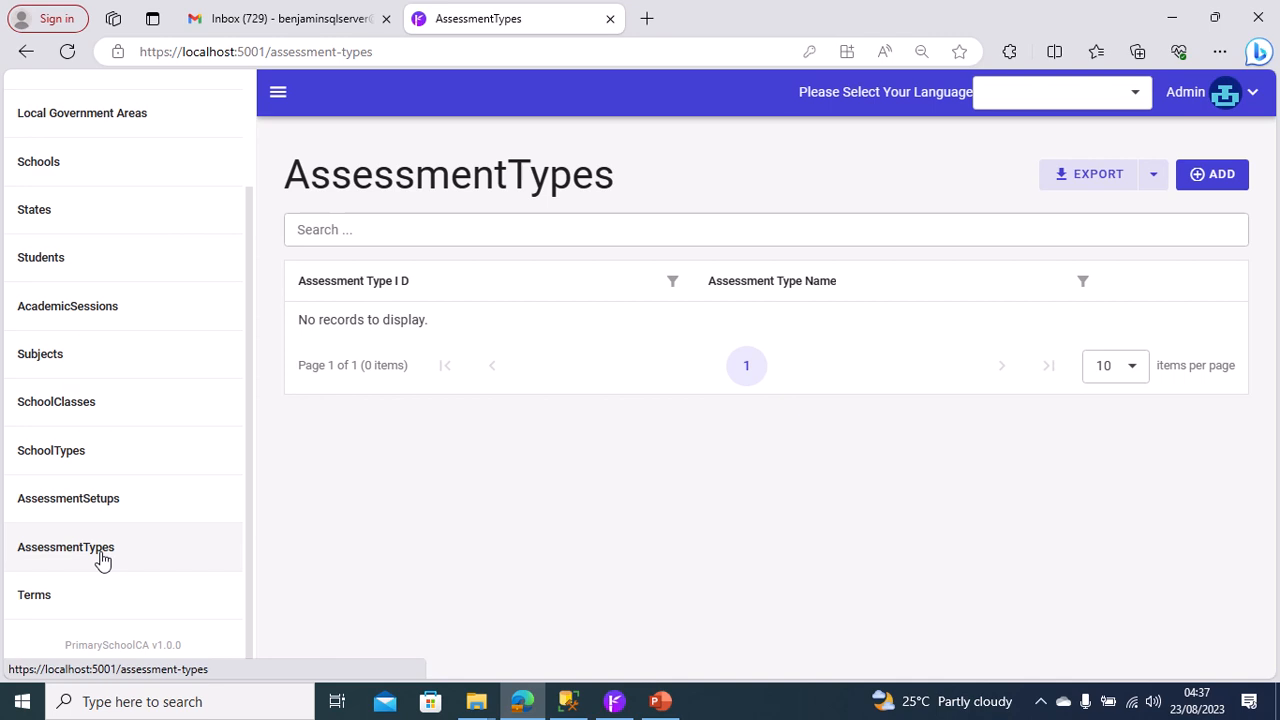
click(1208, 178)
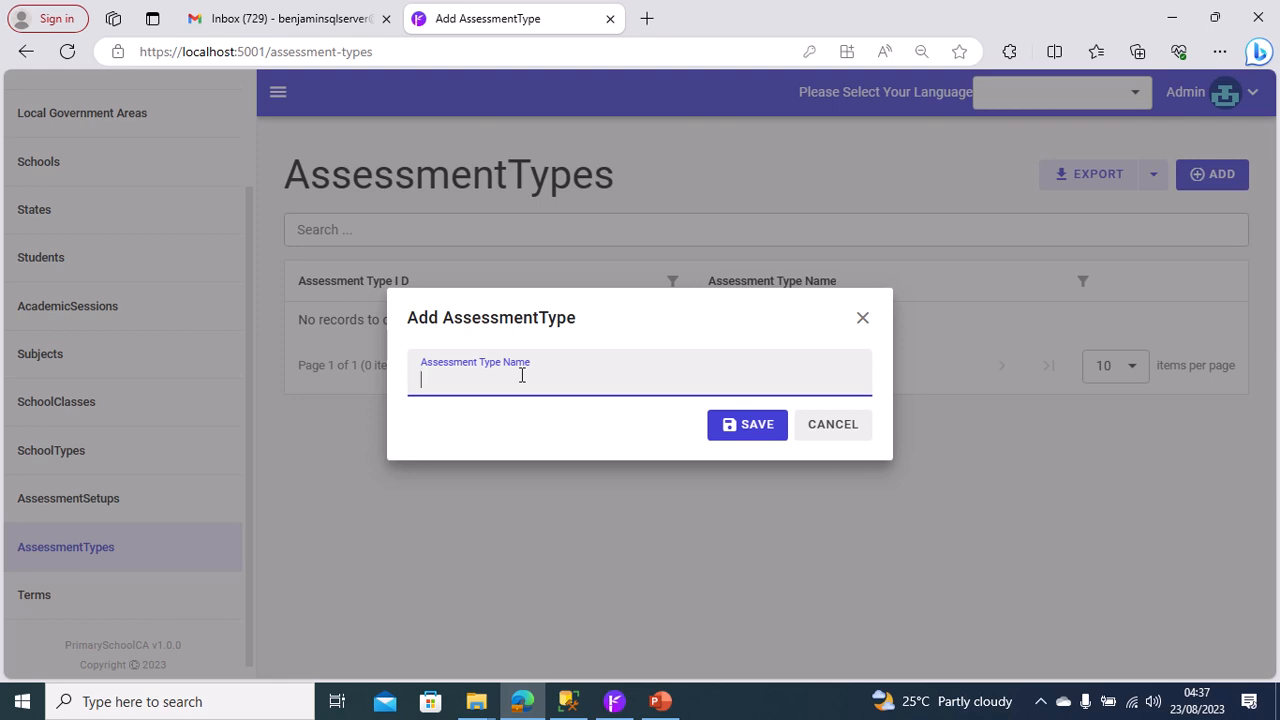
text(Mid-Term Test)
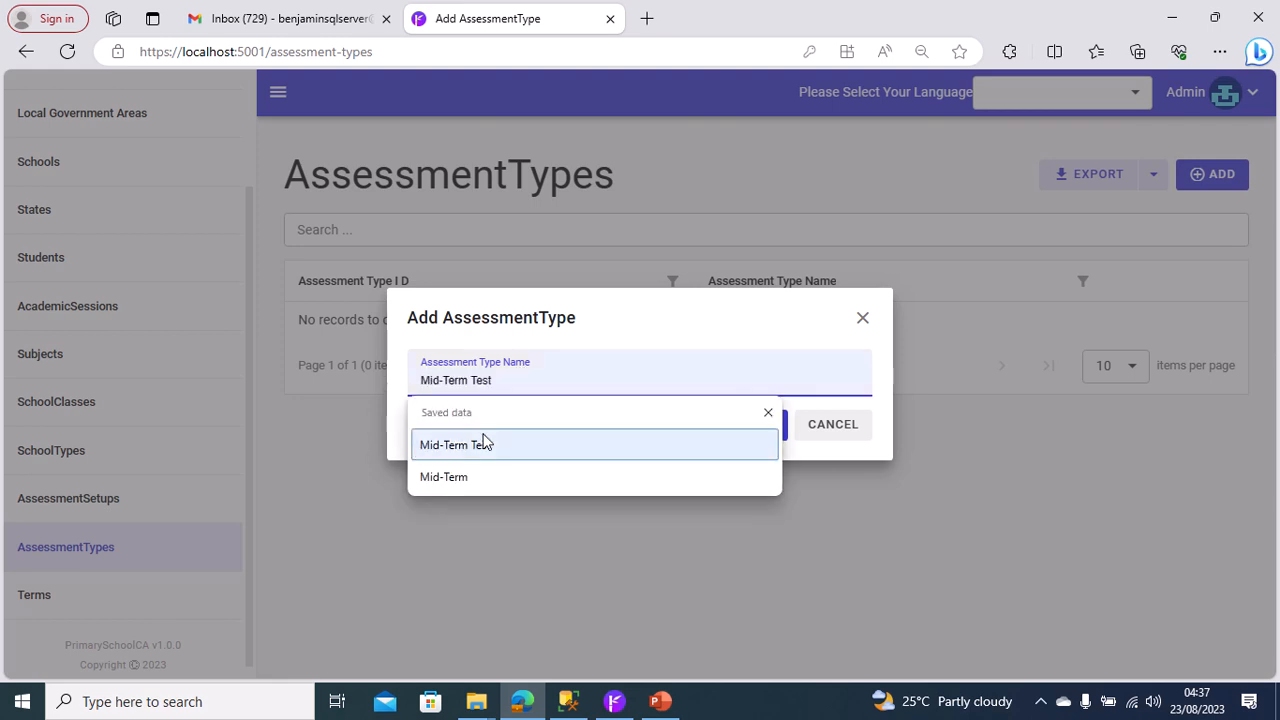
click(483, 443)
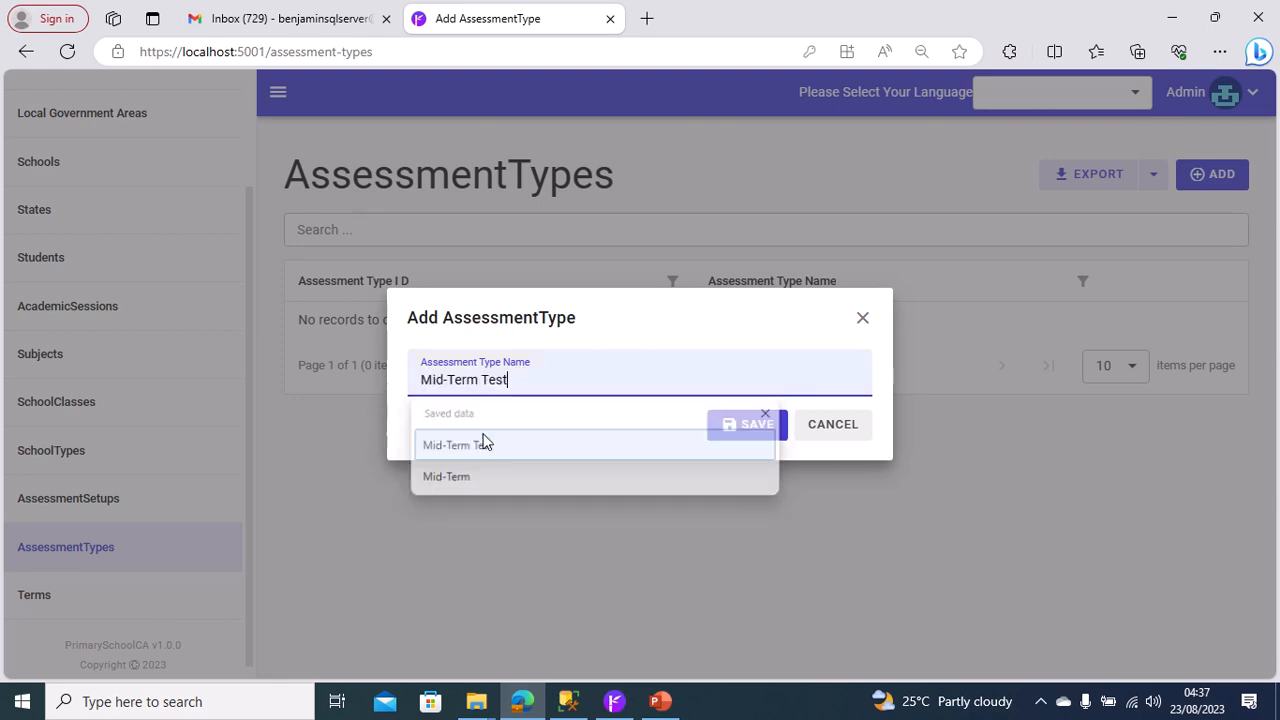
click(752, 428)
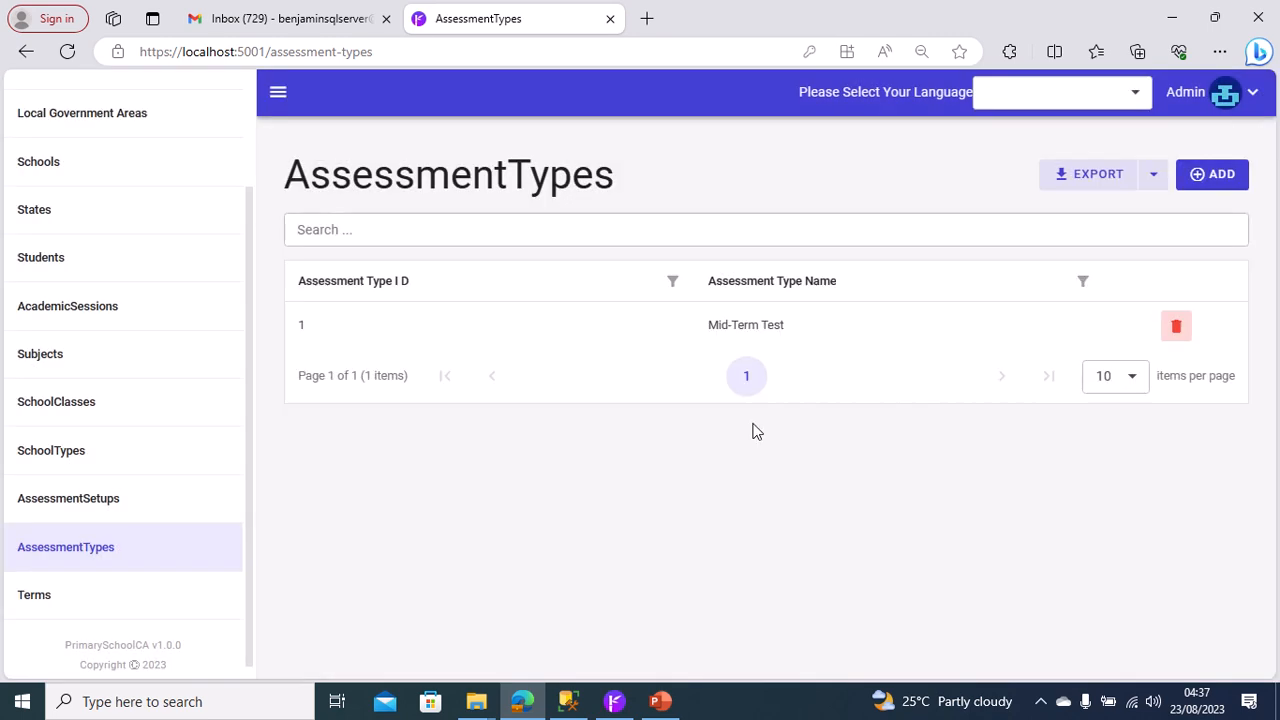
Add a second assessment type named End Of Term Examination and save it.
click(1218, 176)
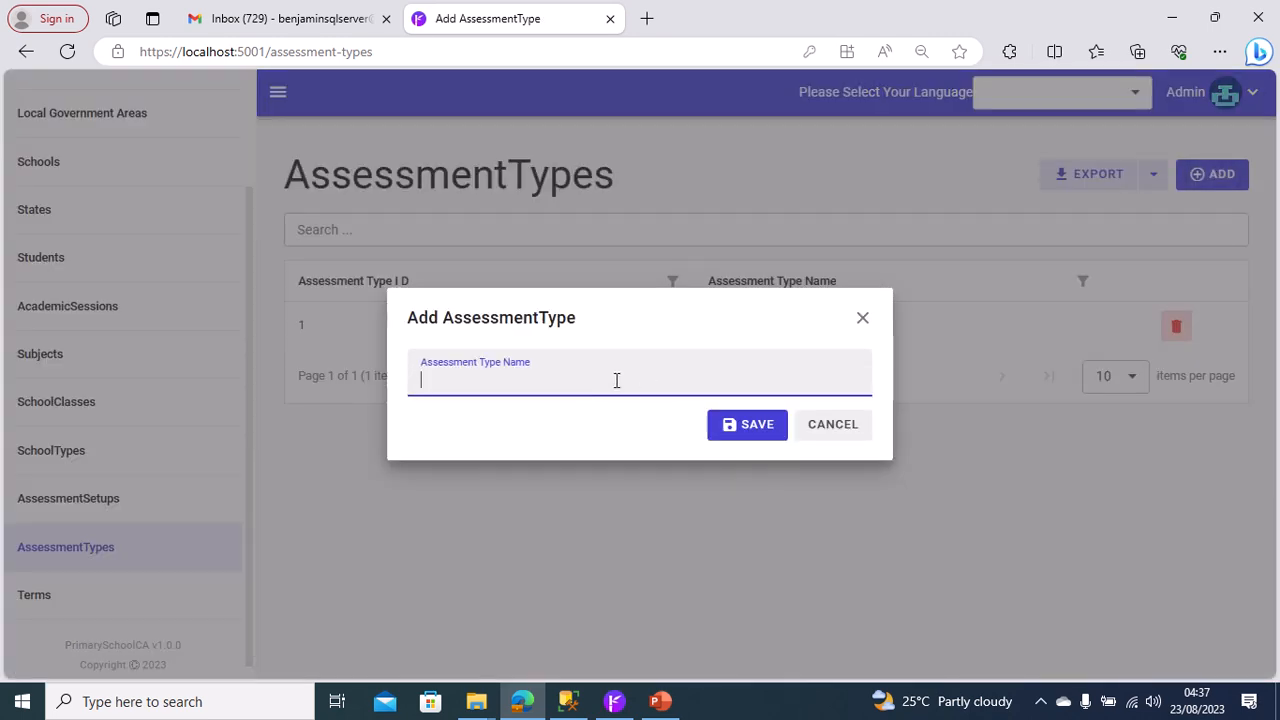
text(End Of Term Examination)
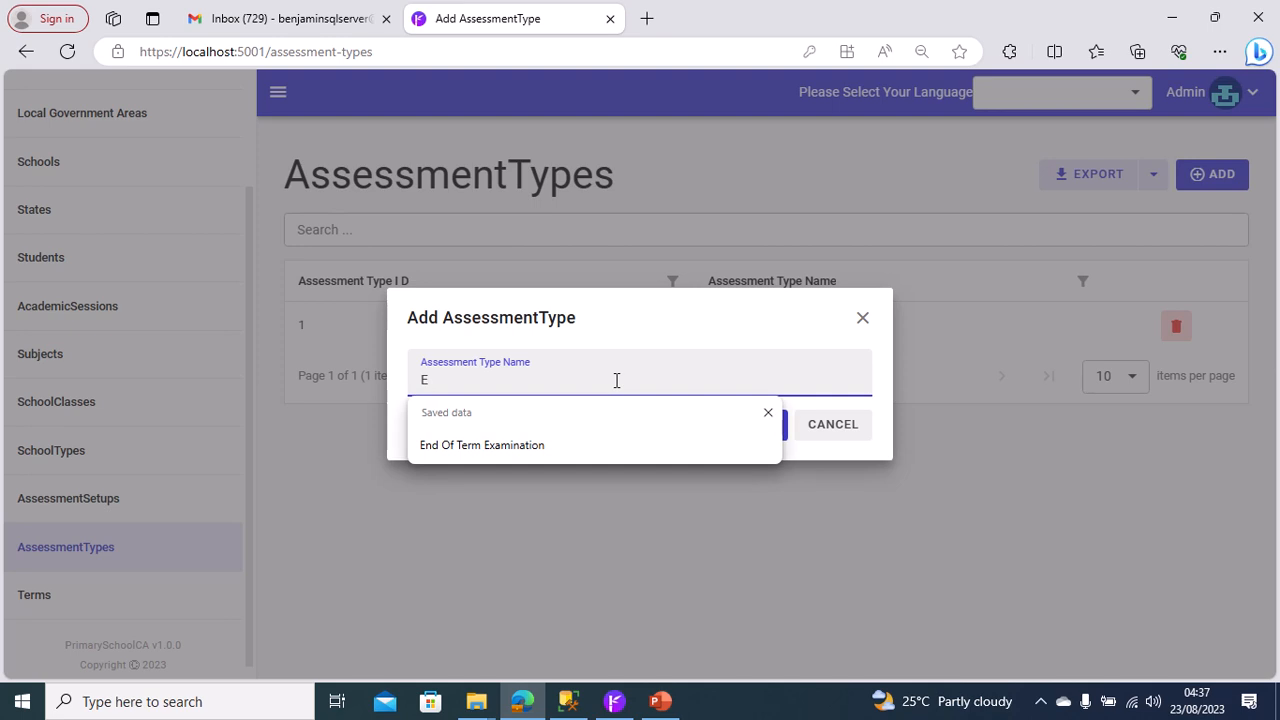
click(541, 445)
click(758, 425)
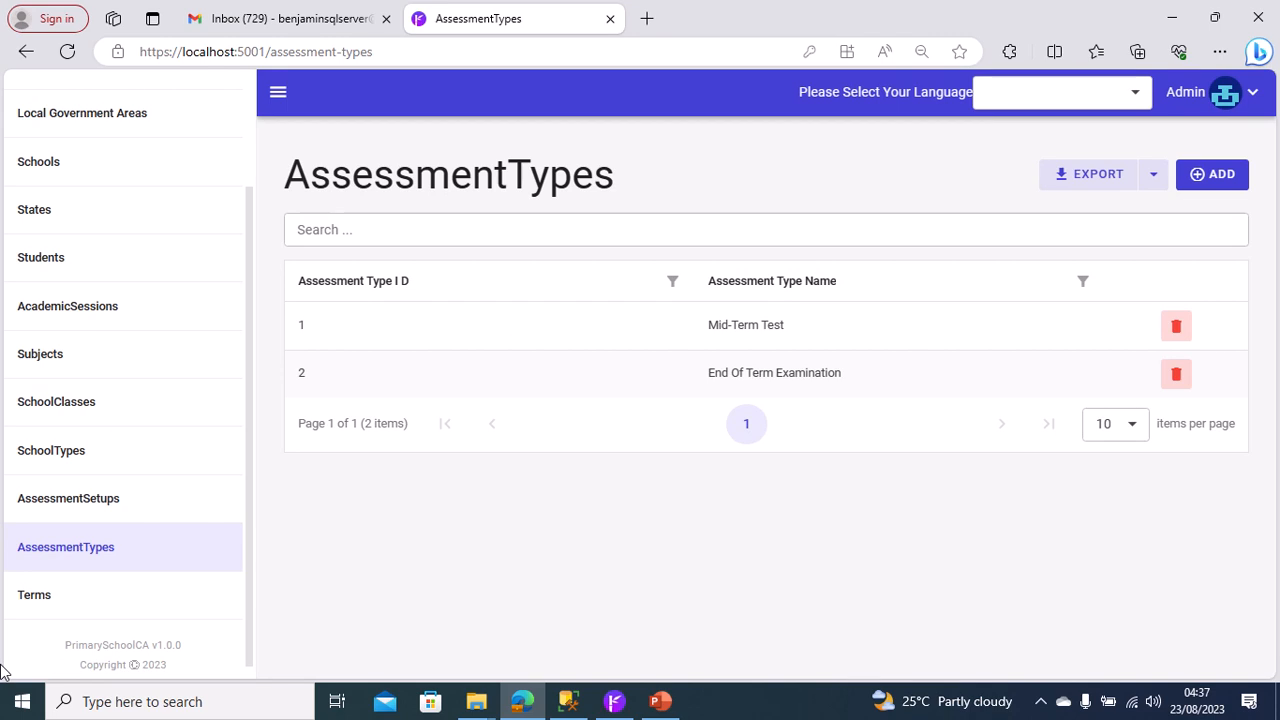
Start a new record on the AssessmentSetups page with Marks Obtainable 40 and Academic Session 2022/2023.
click(127, 546)
click(120, 504)
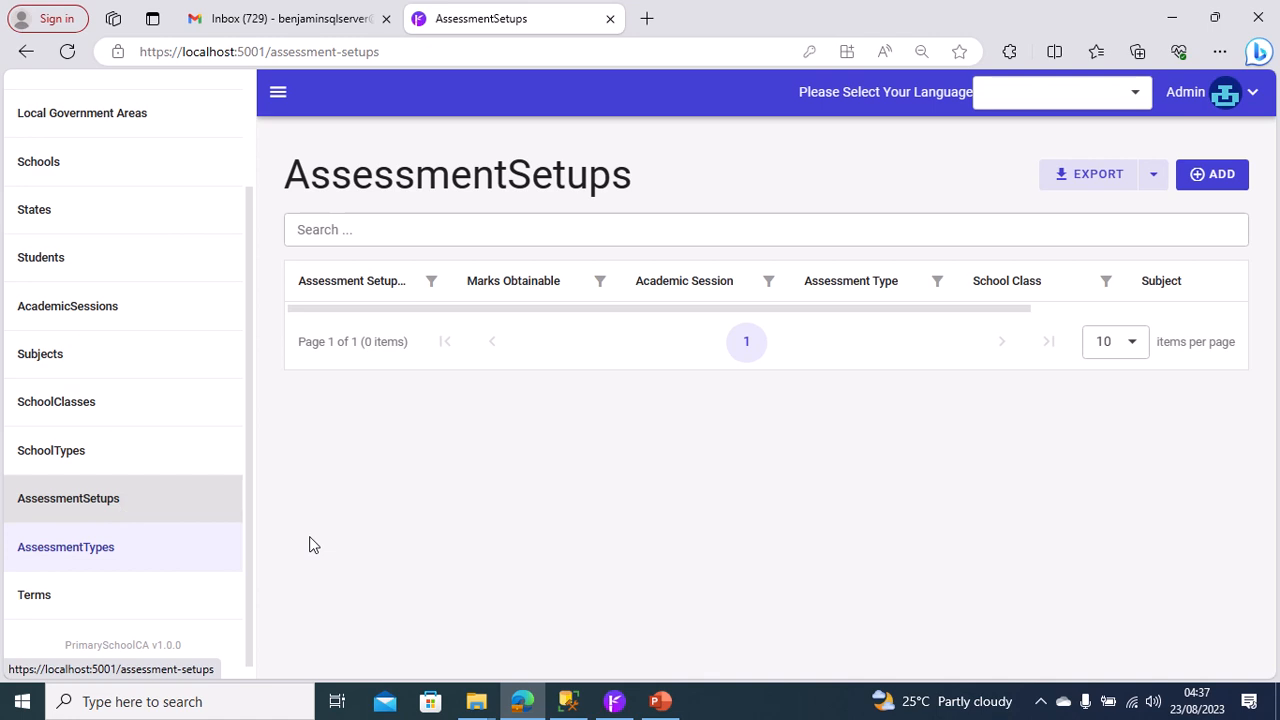
click(1228, 180)
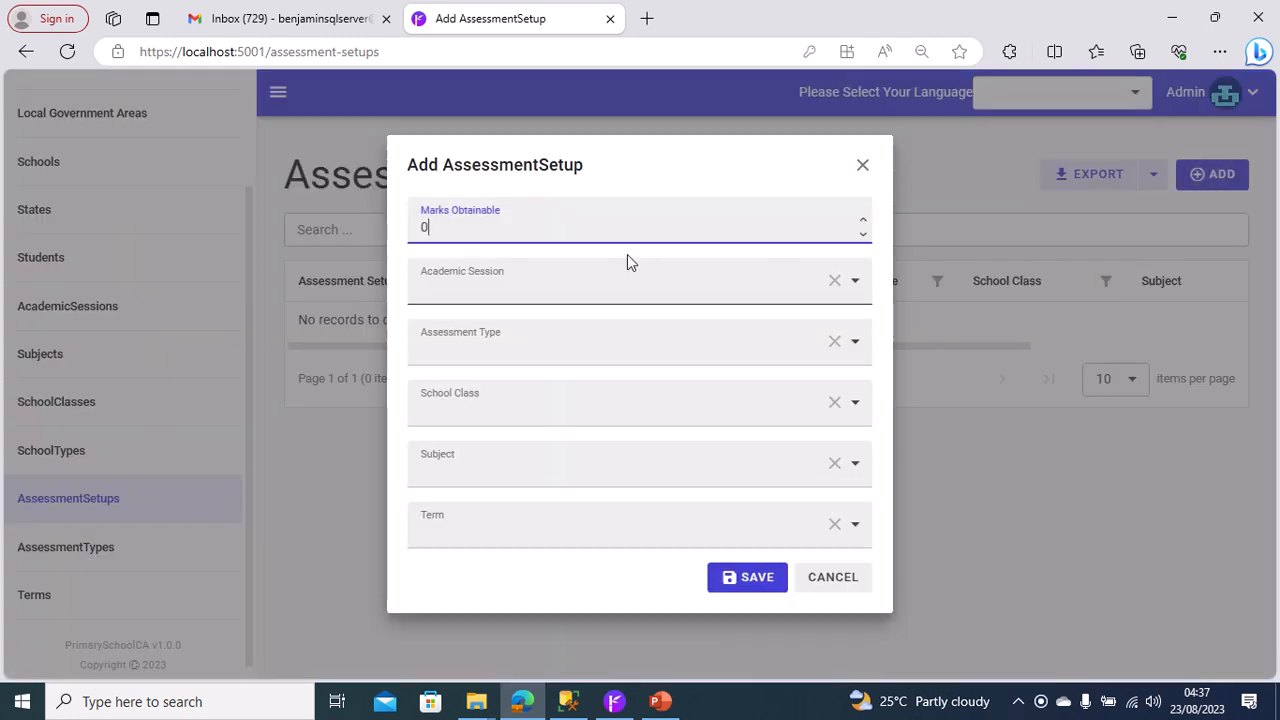
key(BackSpace)
text(44)
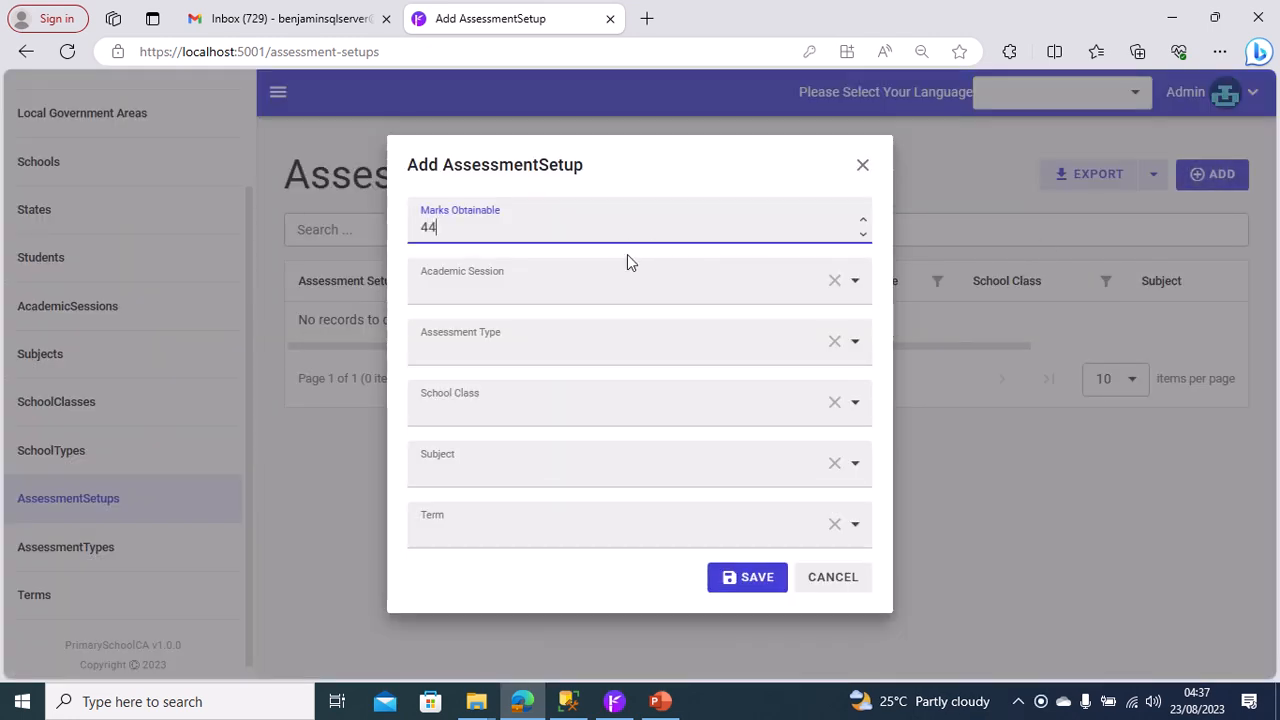
key(BackSpace)
text(0)
click(737, 302)
click(620, 334)
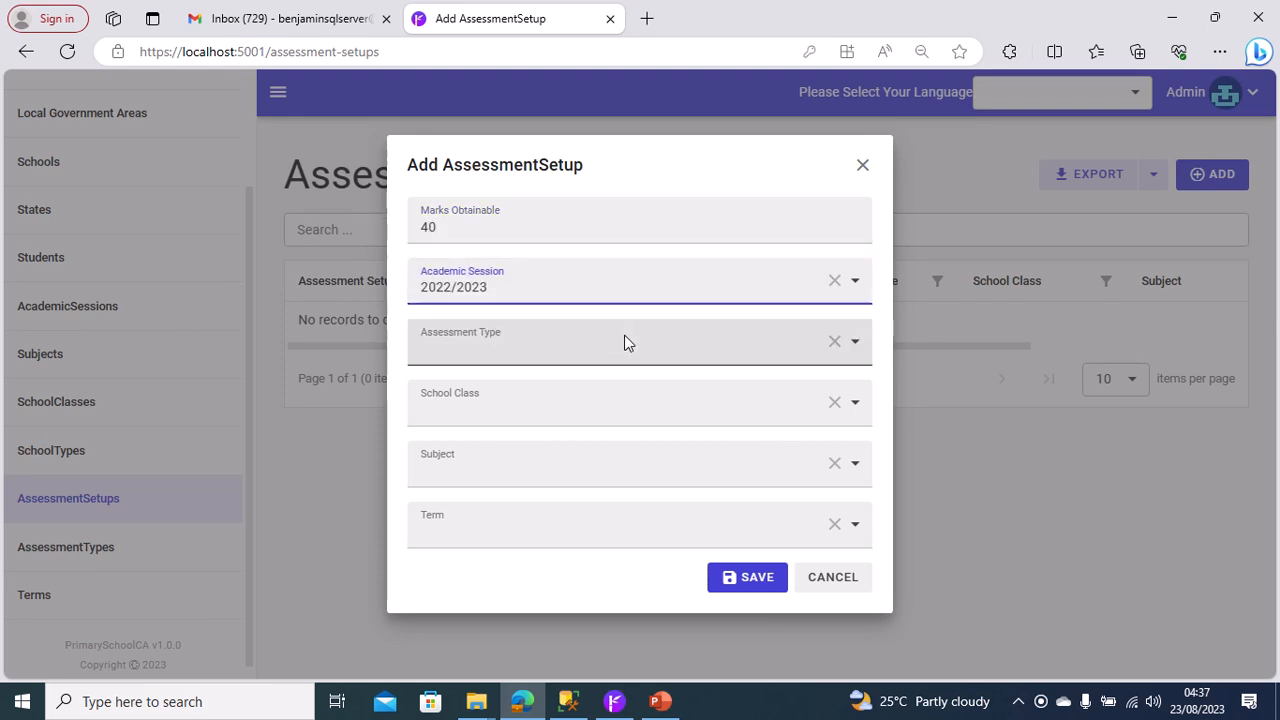
Set the new assessment setup's Assessment Type to Mid-Term Test and its School Class to Primary One.
click(624, 343)
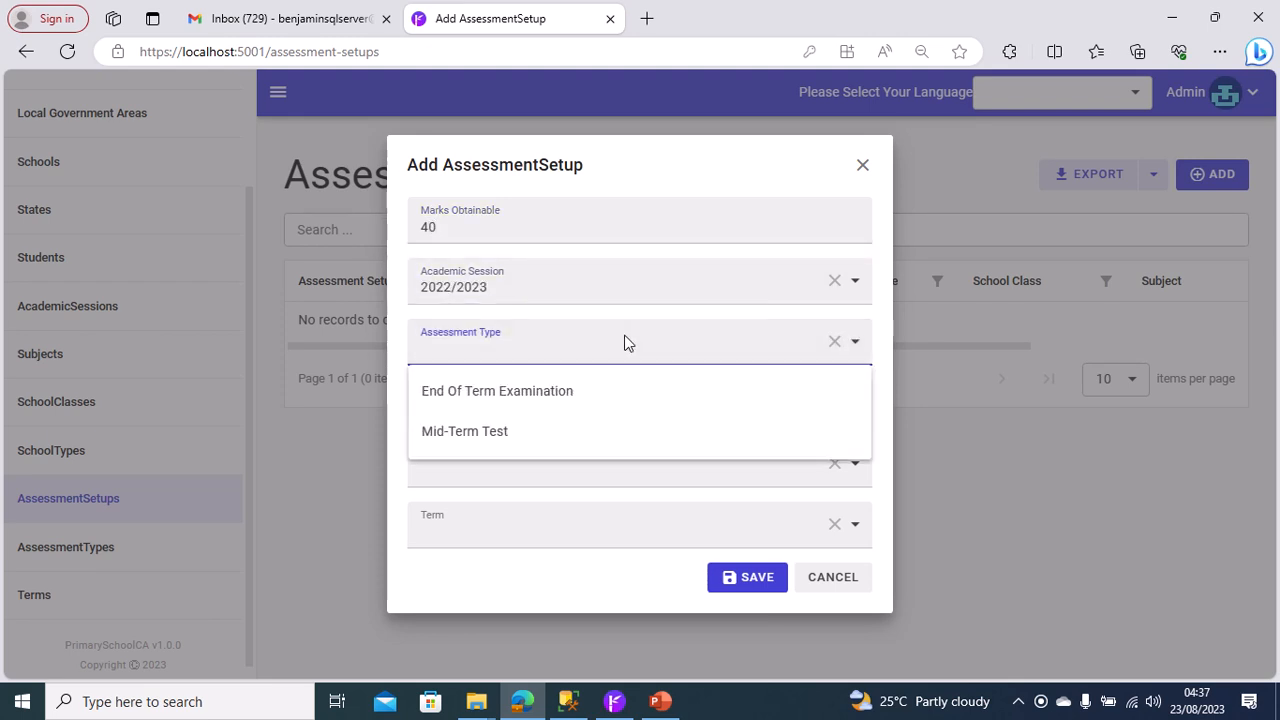
click(546, 433)
click(576, 419)
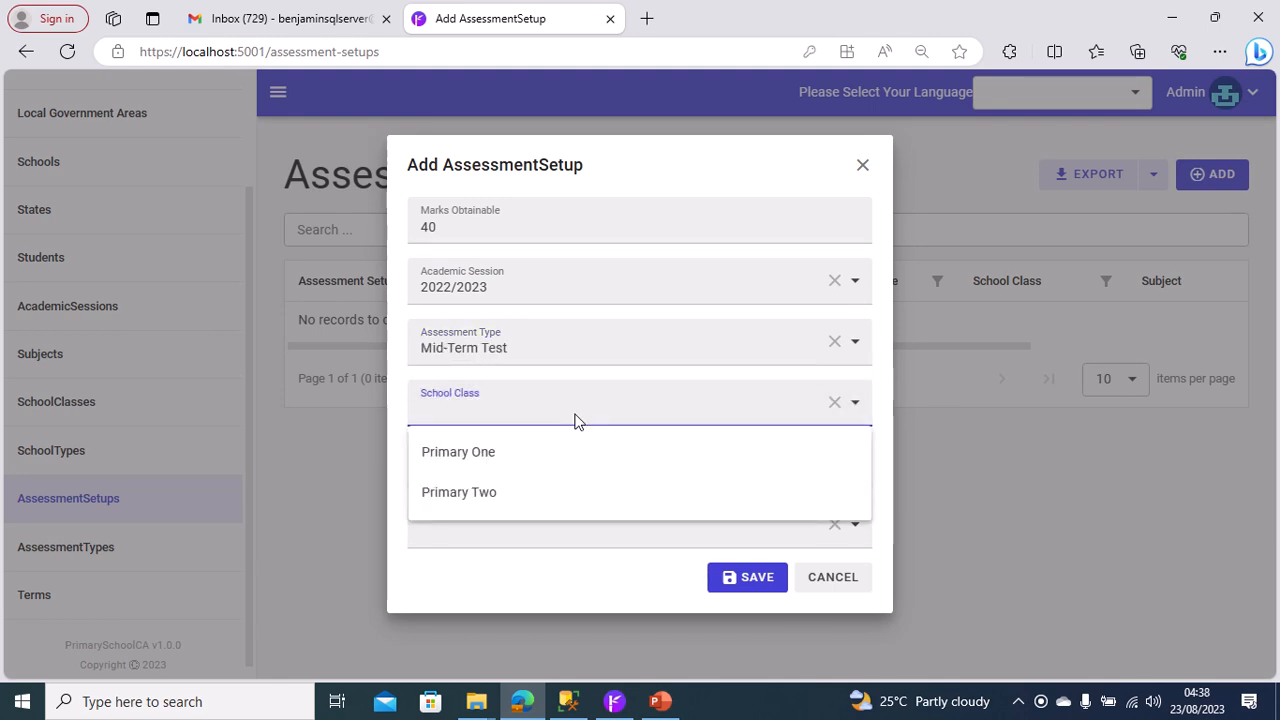
click(548, 455)
Set the Subject to English Language/Letter Work and the Term to First Term, and save the assessment setup.
click(548, 459)
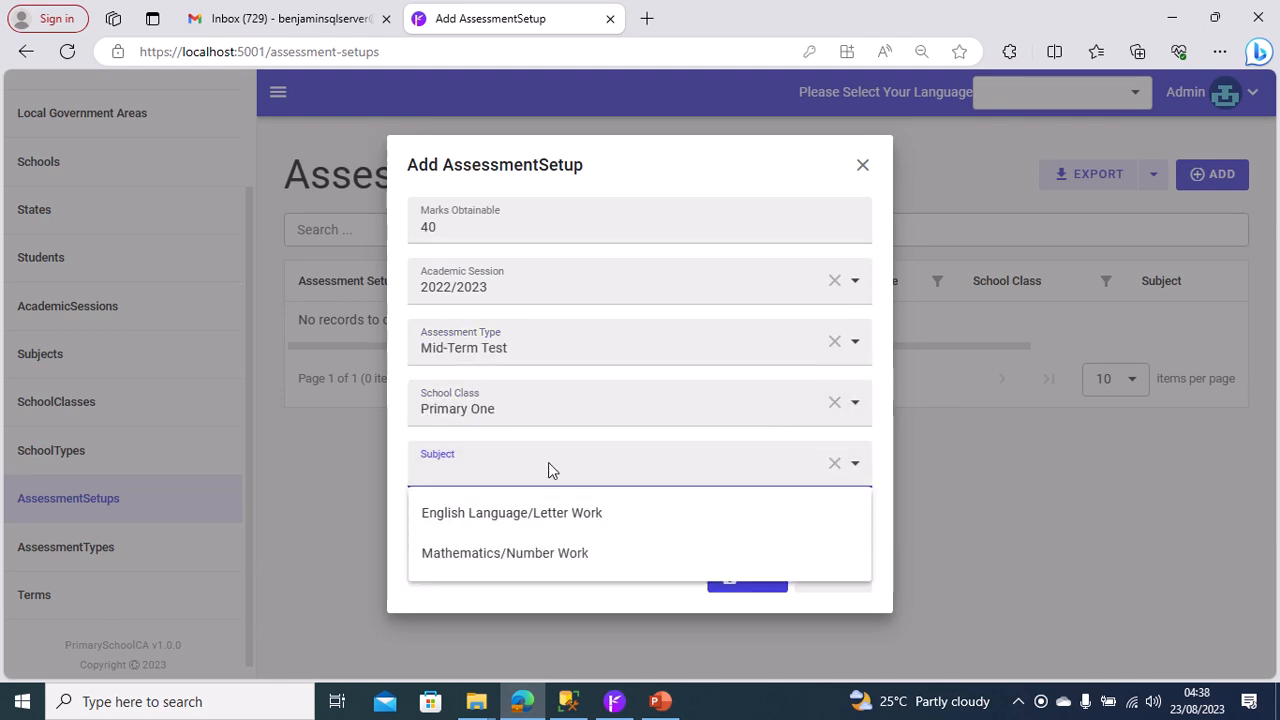
click(522, 514)
click(551, 524)
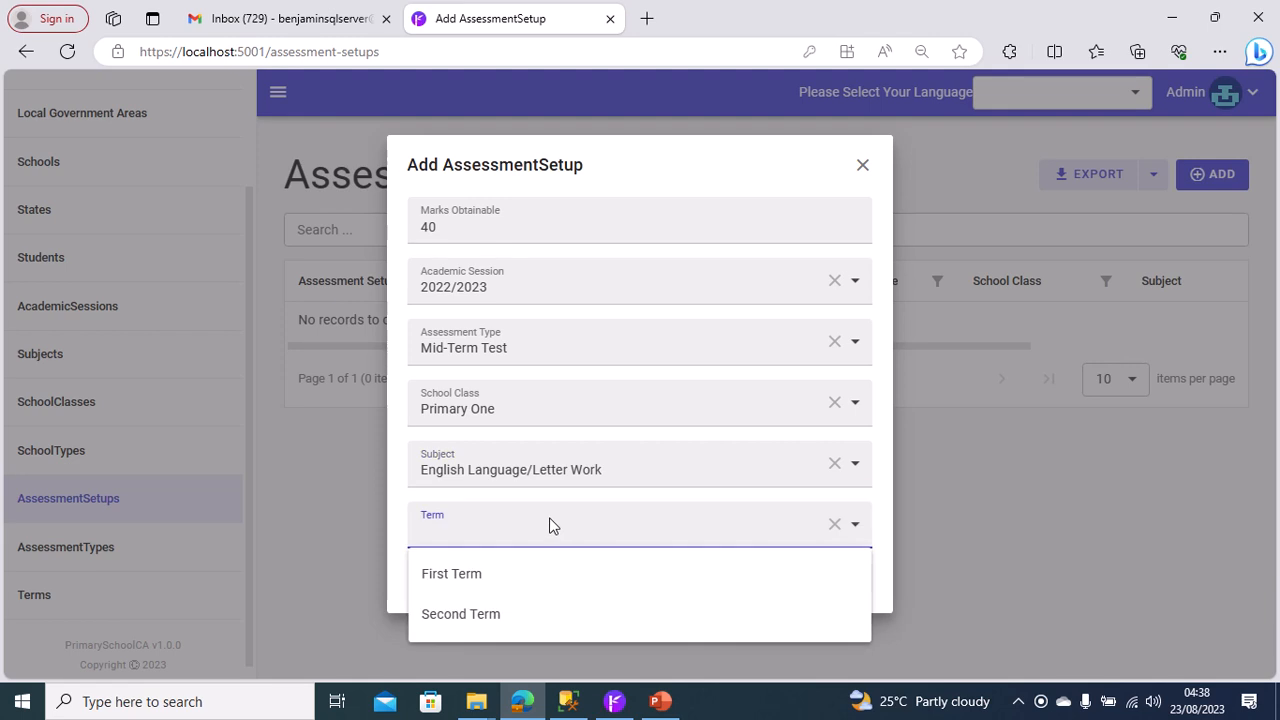
click(530, 575)
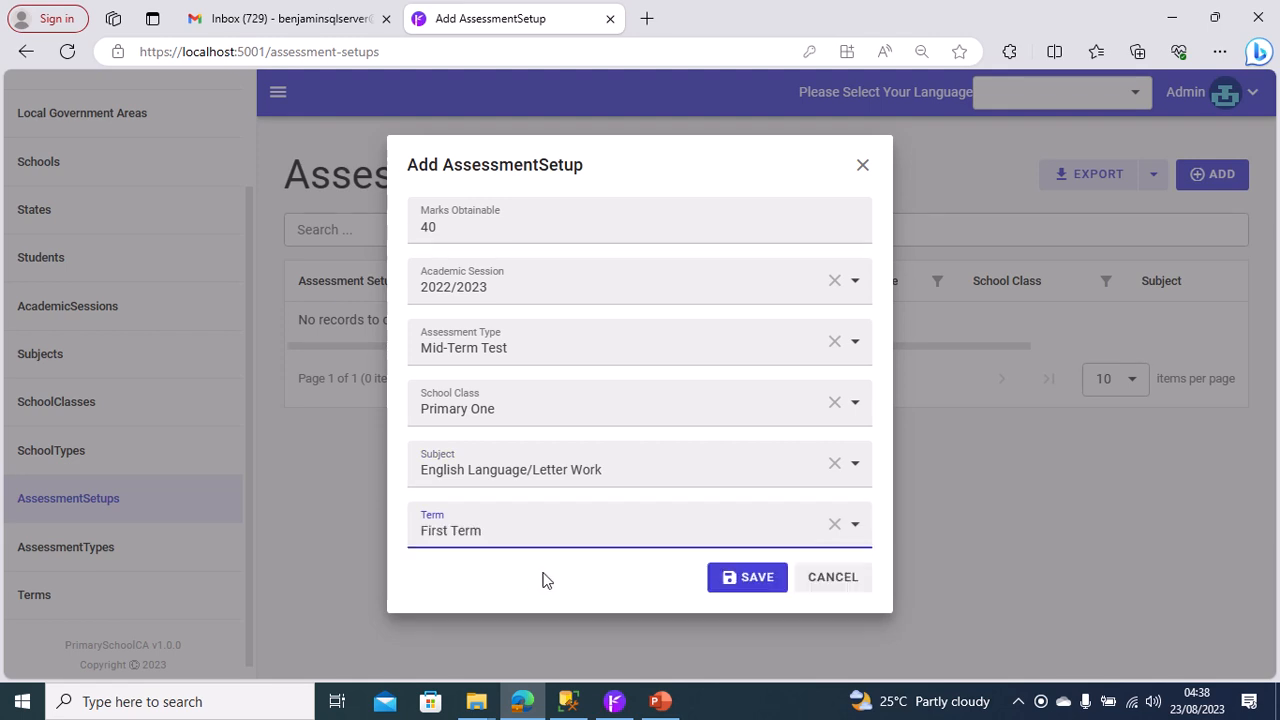
click(758, 584)
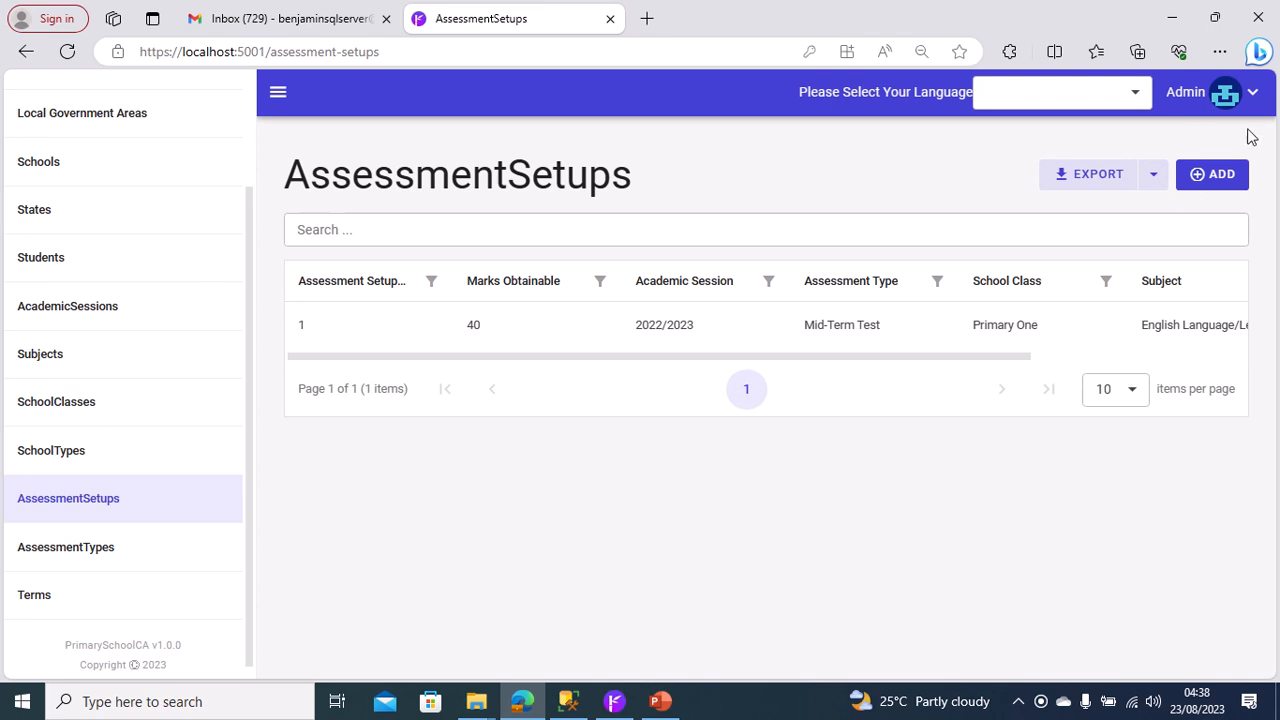
Start a second assessment setup with Marks Obtainable 40 and Academic Session 2022/2023.
click(1228, 178)
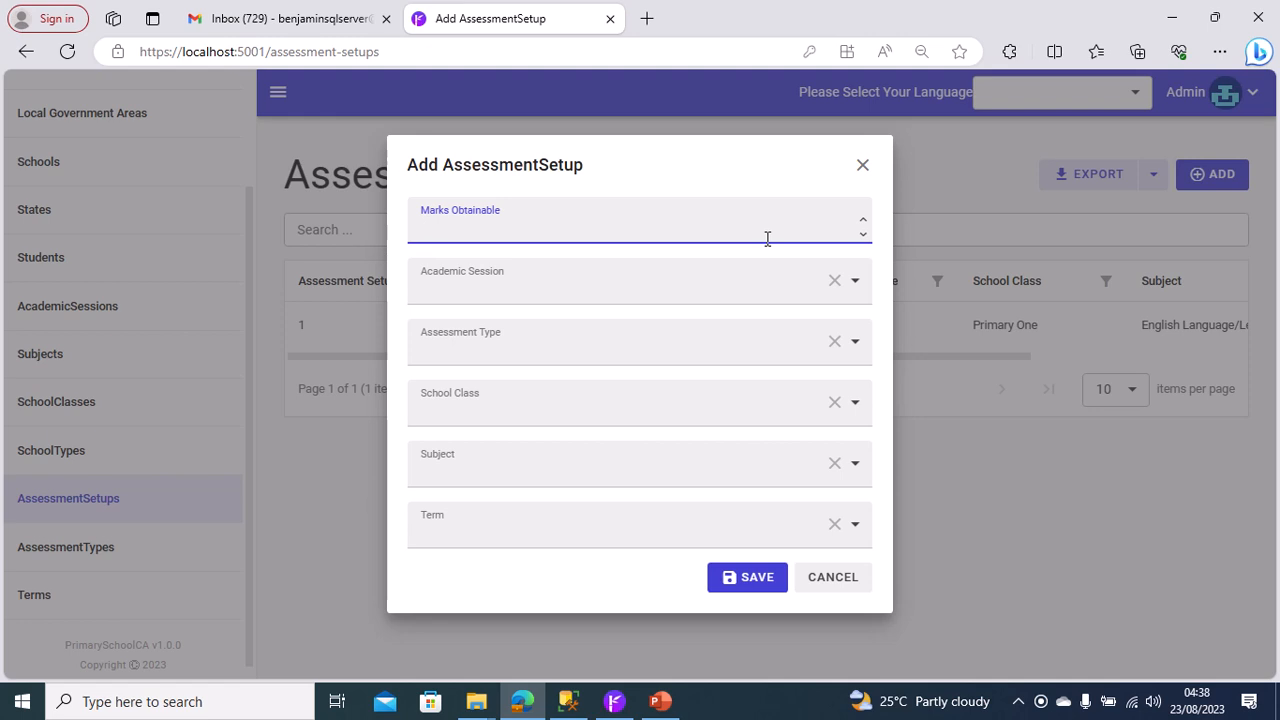
text(40)
click(723, 283)
click(631, 334)
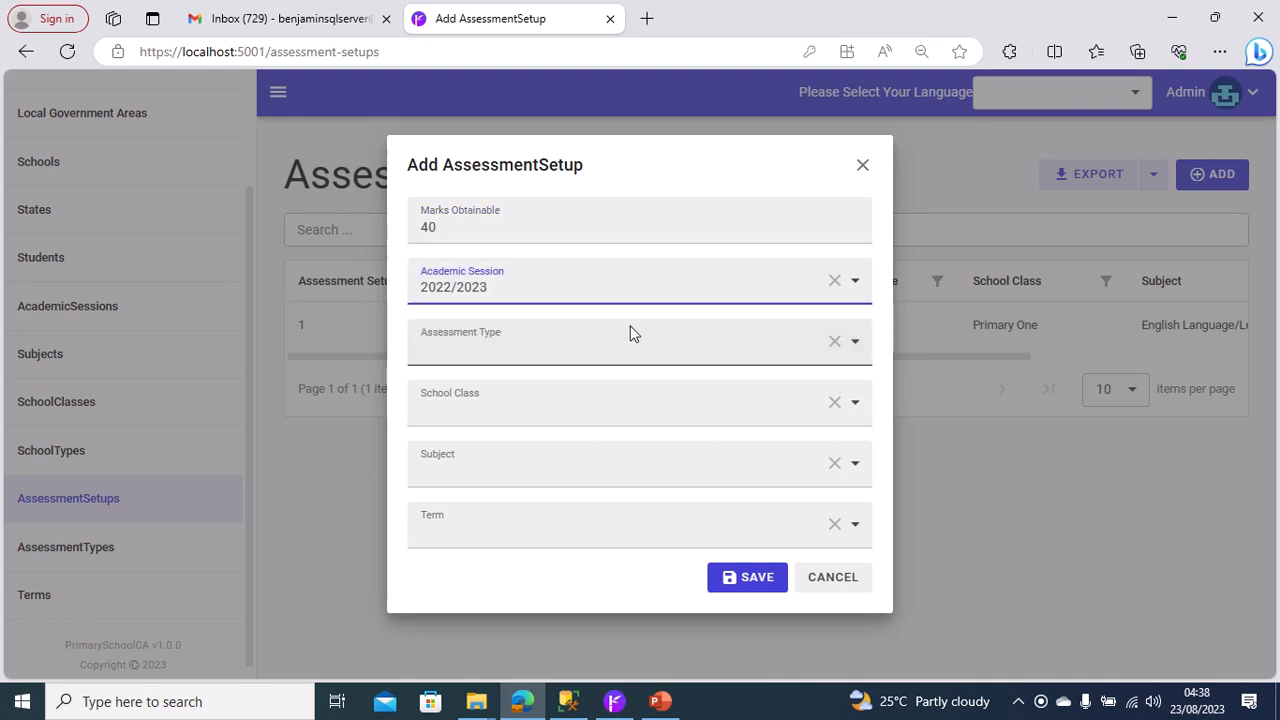
Set the second assessment setup's Assessment Type to Mid-Term Test and its School Class to Primary One.
click(609, 352)
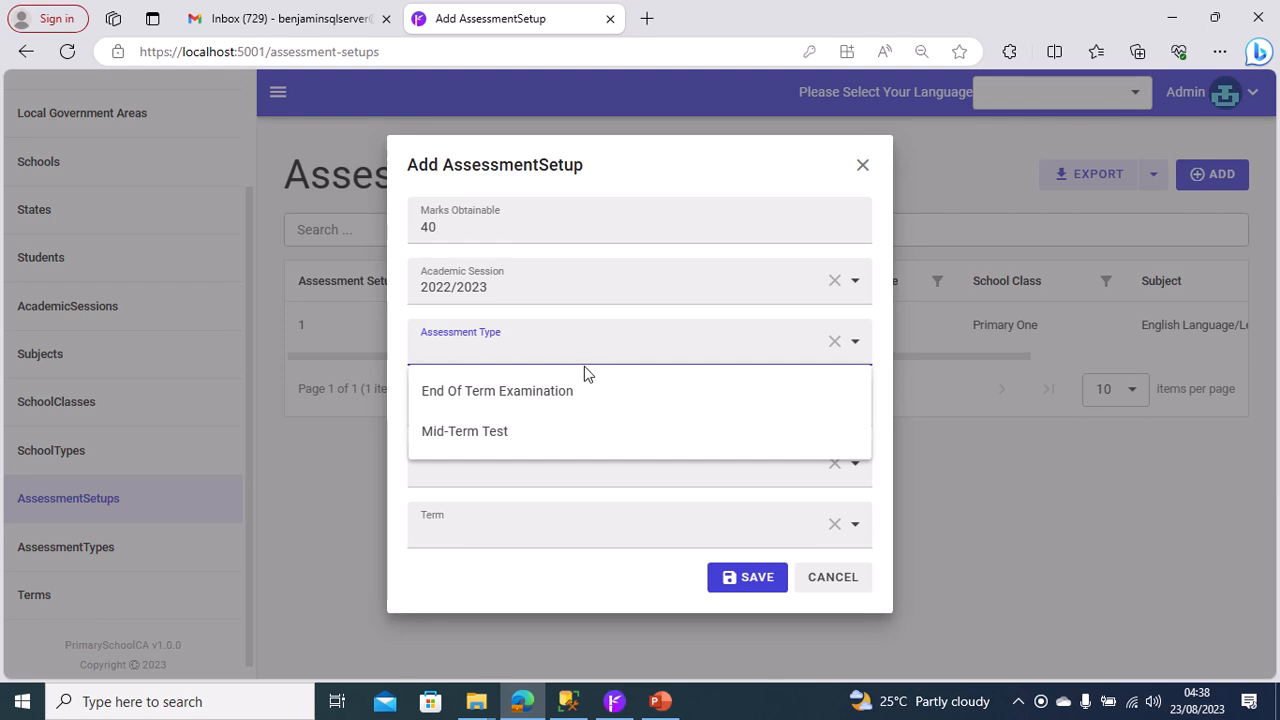
click(543, 432)
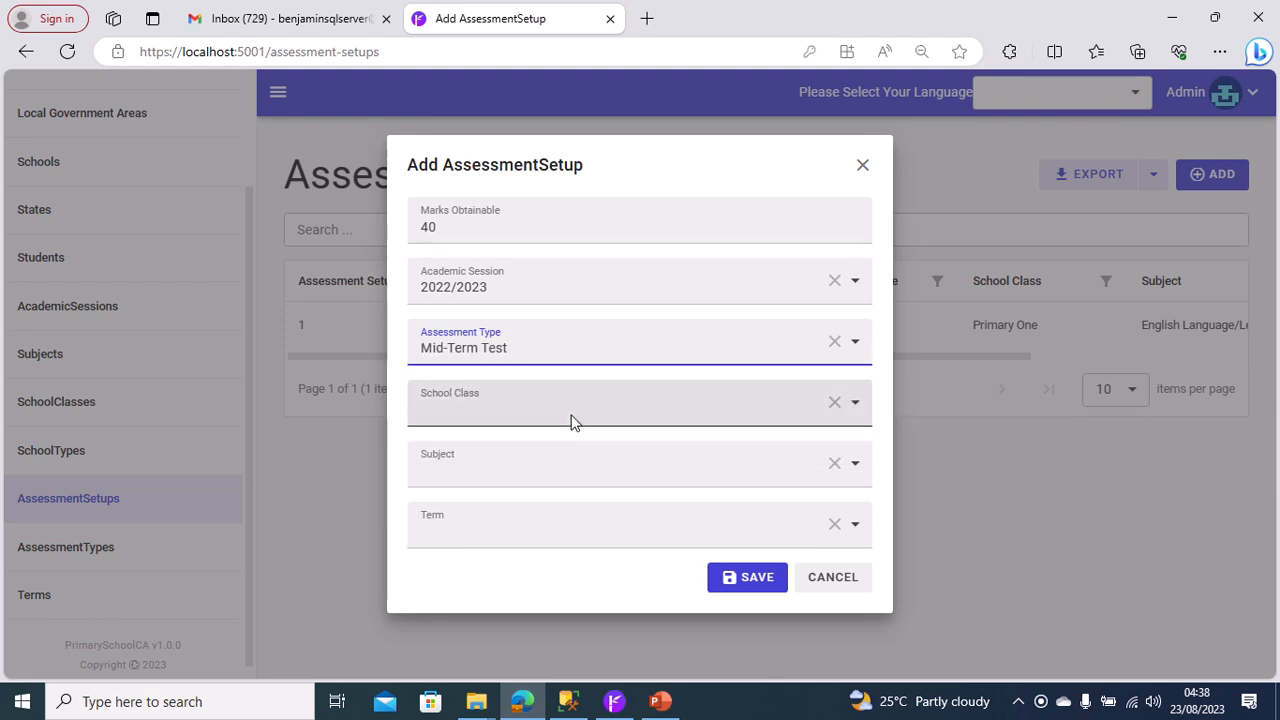
click(571, 421)
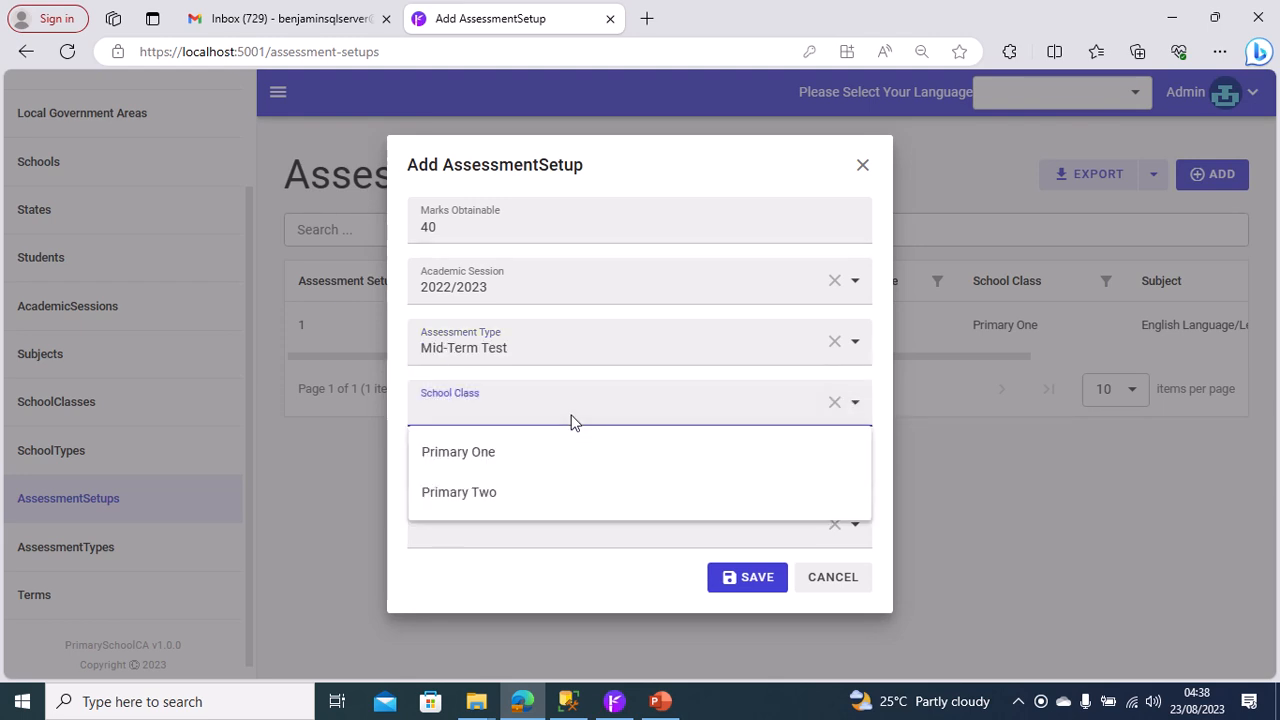
click(526, 453)
Set the Subject to Mathematics/Number Work and the Term to First Term, and save the second assessment setup.
click(528, 469)
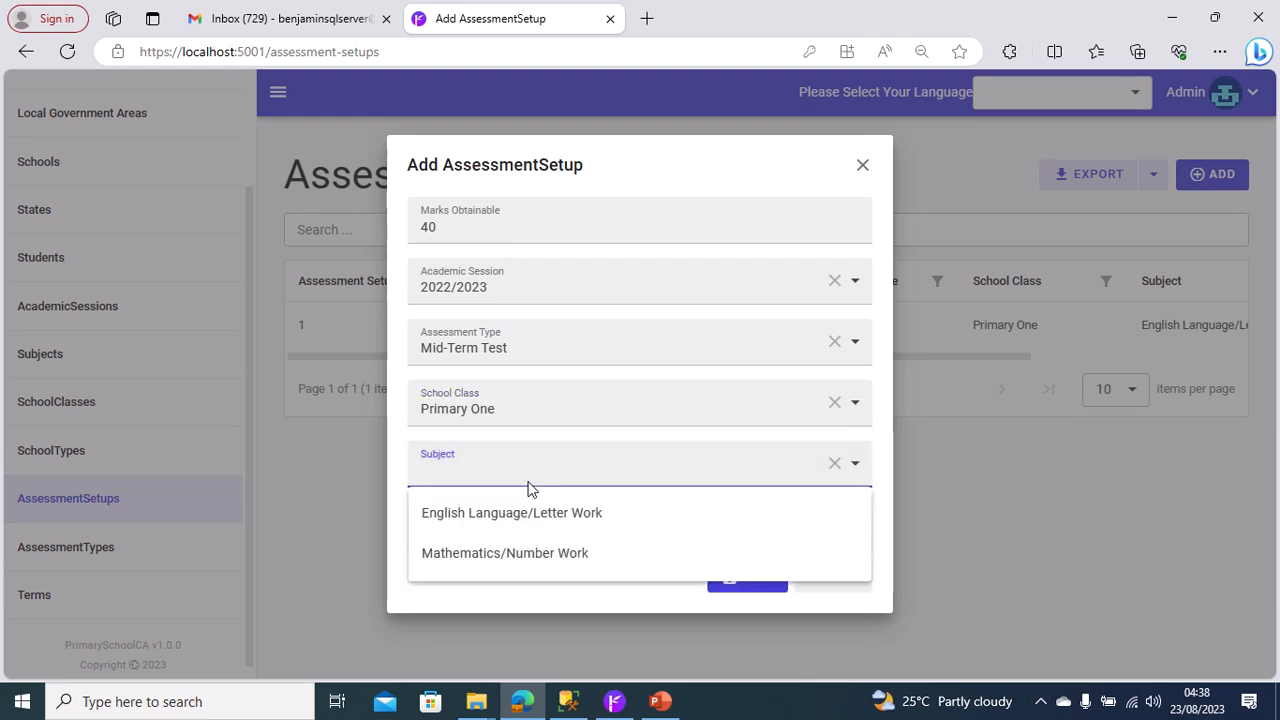
click(539, 558)
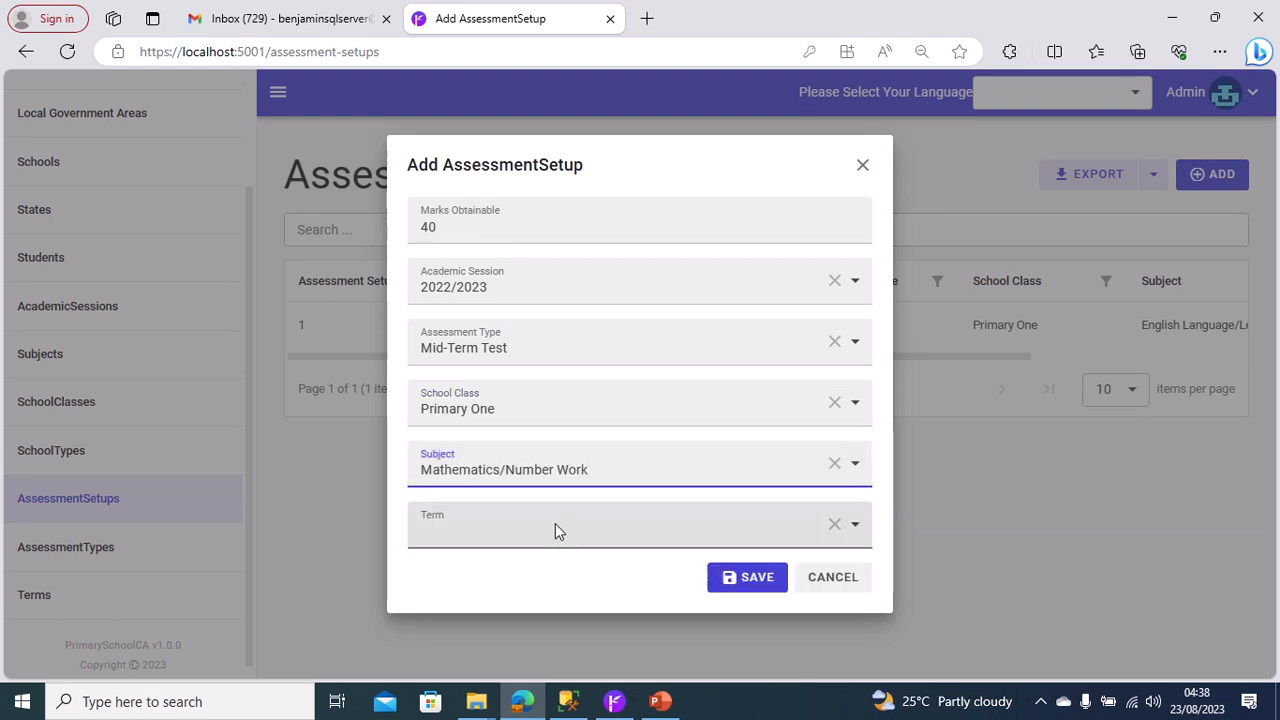
click(555, 530)
click(515, 578)
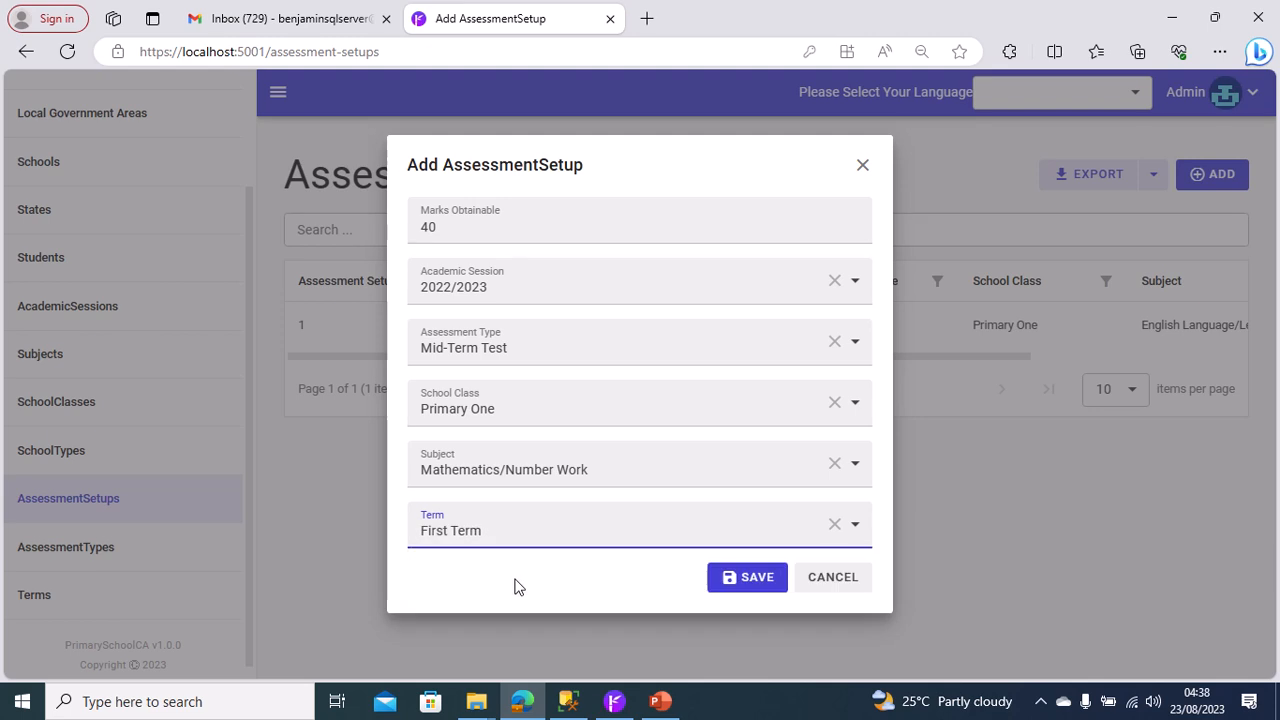
click(737, 580)
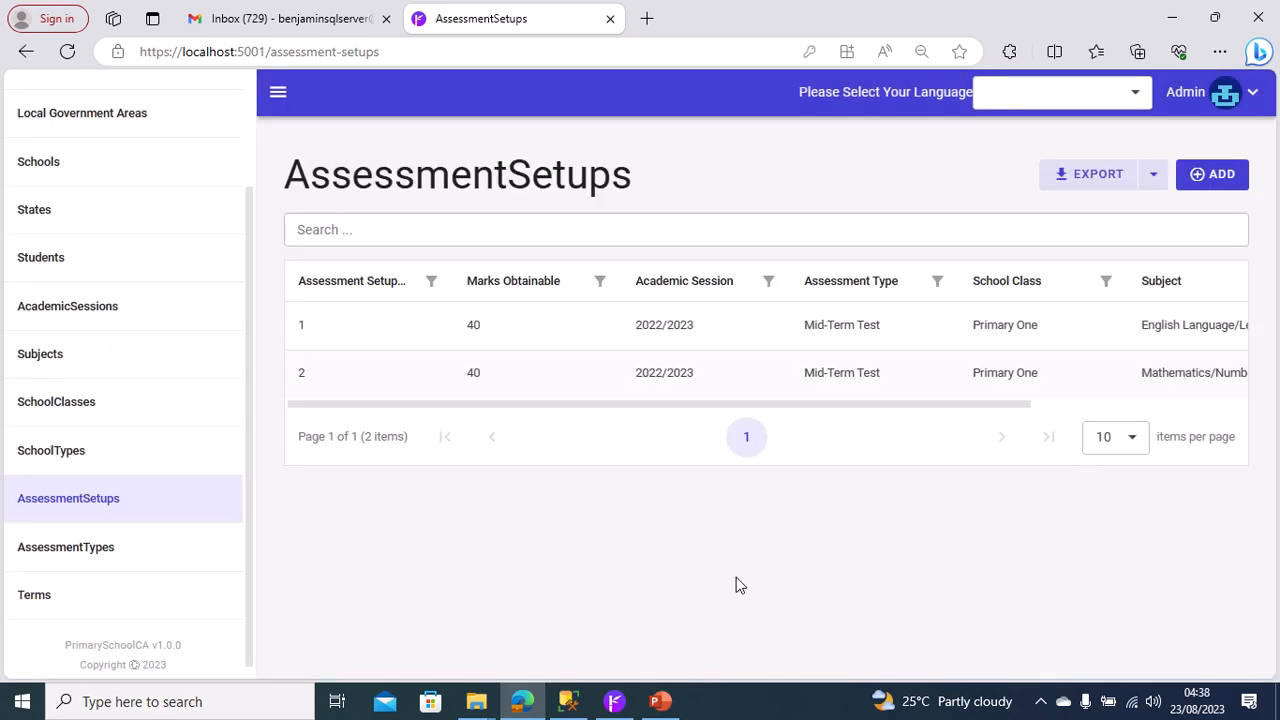
Start a third assessment setup with Marks Obtainable 56 and Academic Session 2022/2023.
click(1240, 176)
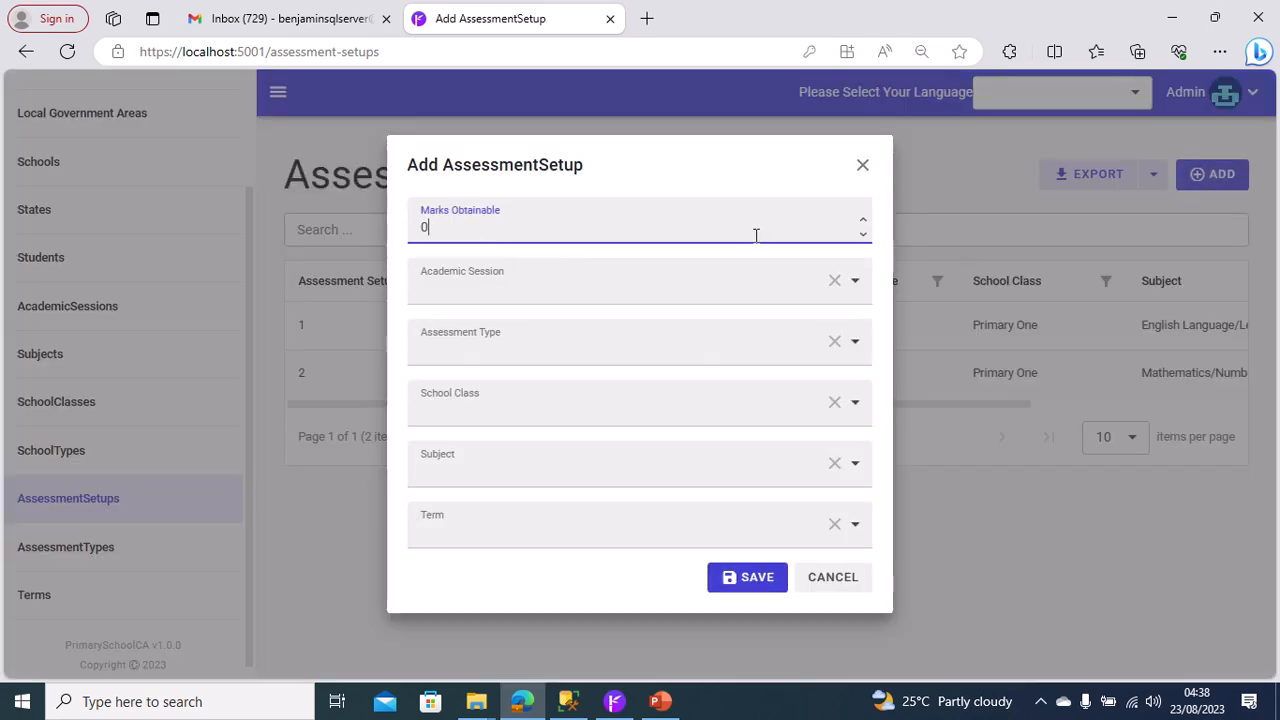
key(BackSpace)
text(56)
click(544, 286)
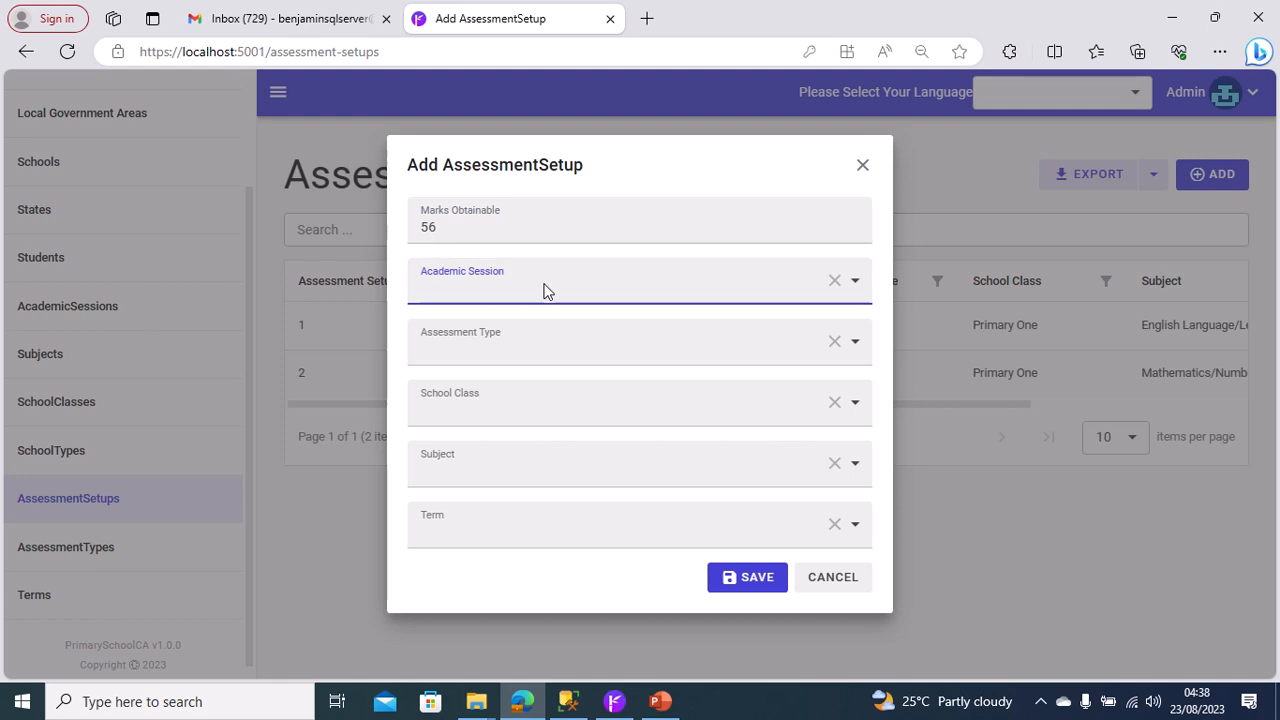
click(494, 338)
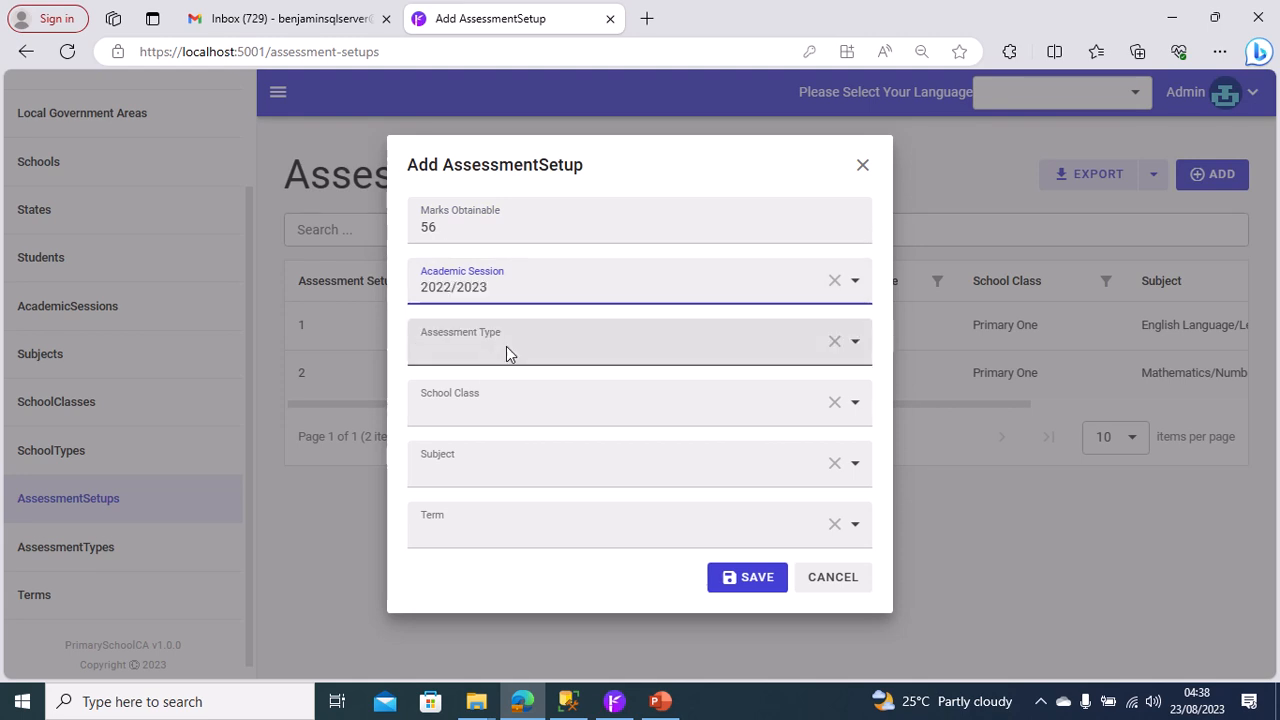
Set the third assessment setup's Assessment Type to Mid-Term Test and its School Class to Primary One.
click(506, 350)
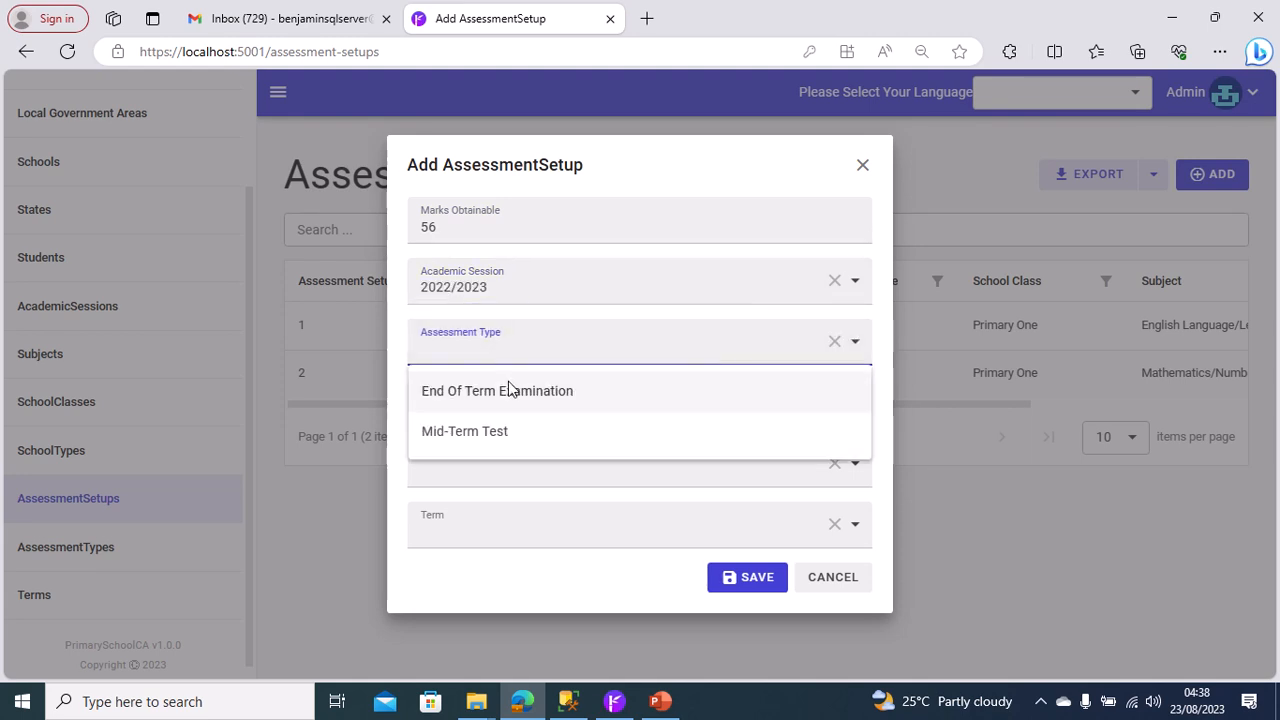
click(506, 440)
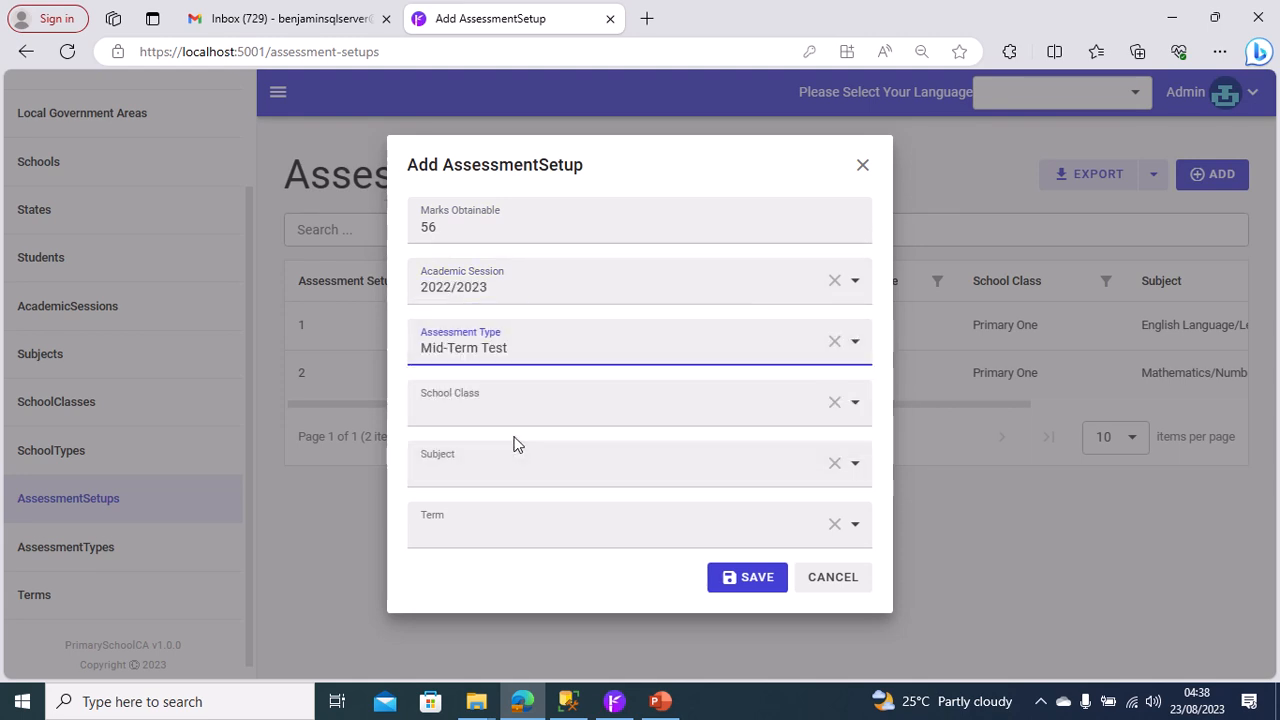
click(547, 408)
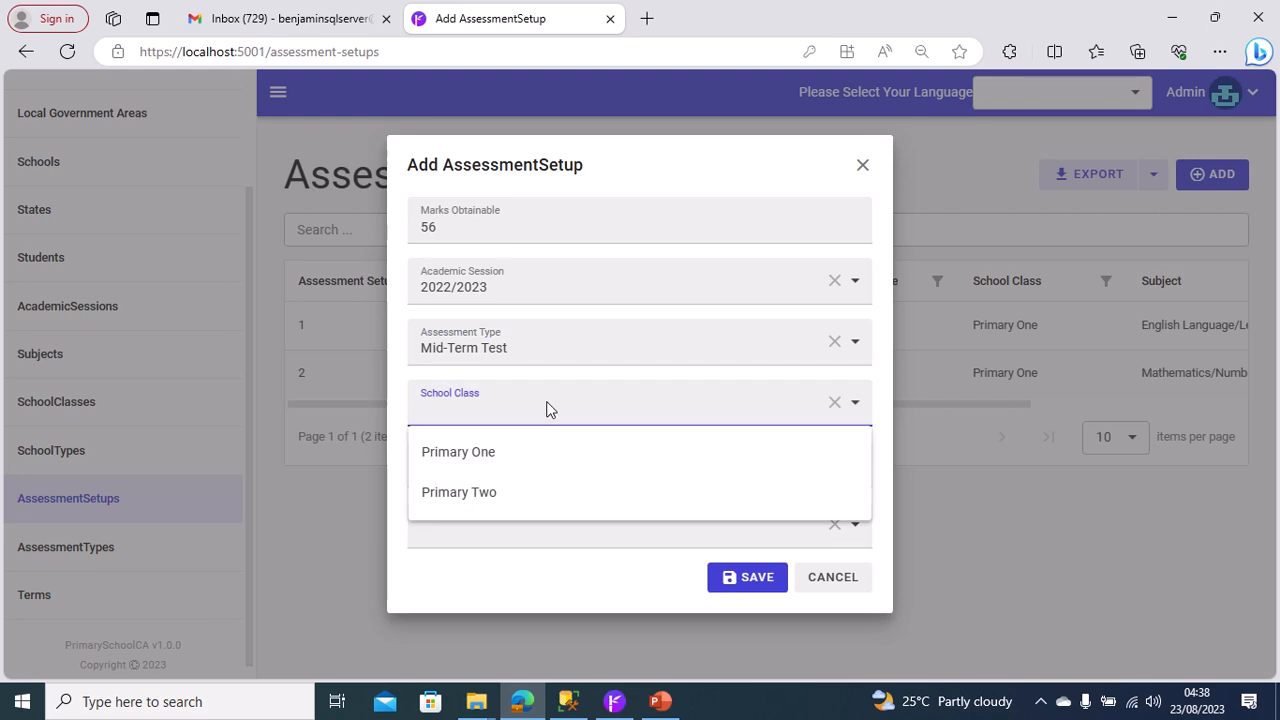
click(524, 452)
Set the Subject to English Language/Letter Work and the Term to First Term, and try to save this duplicate assessment setup.
click(539, 474)
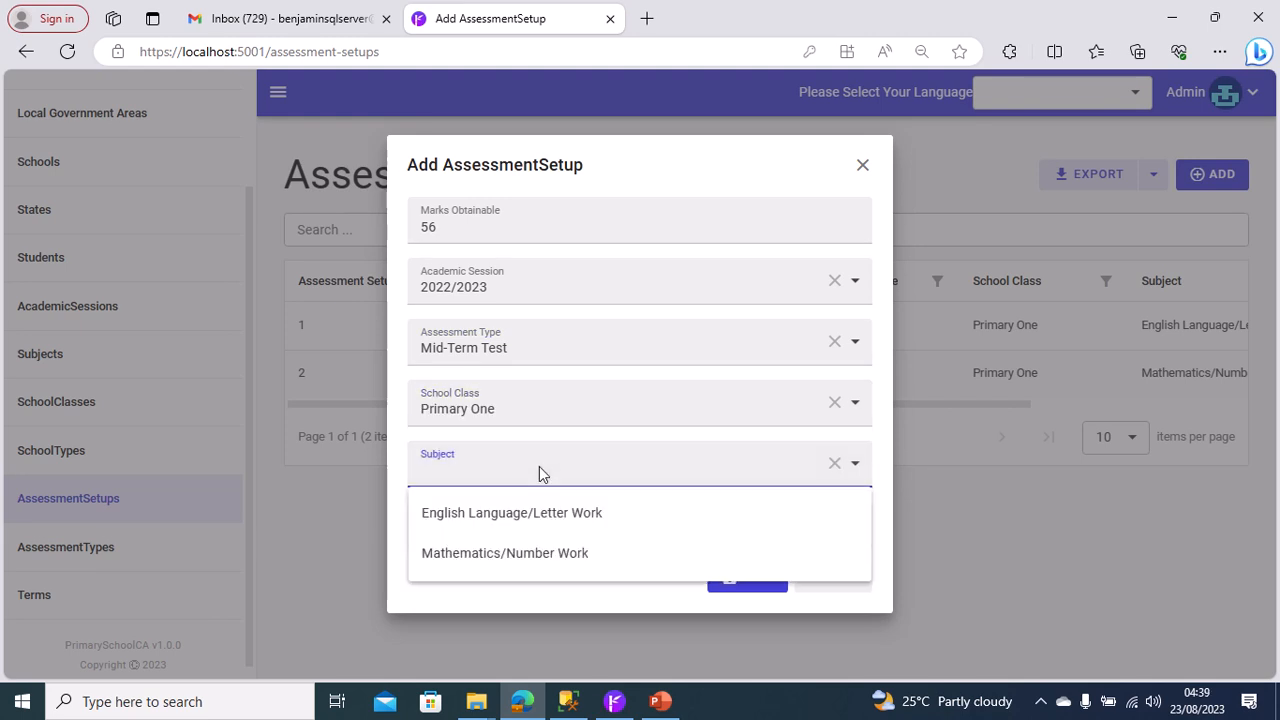
click(527, 514)
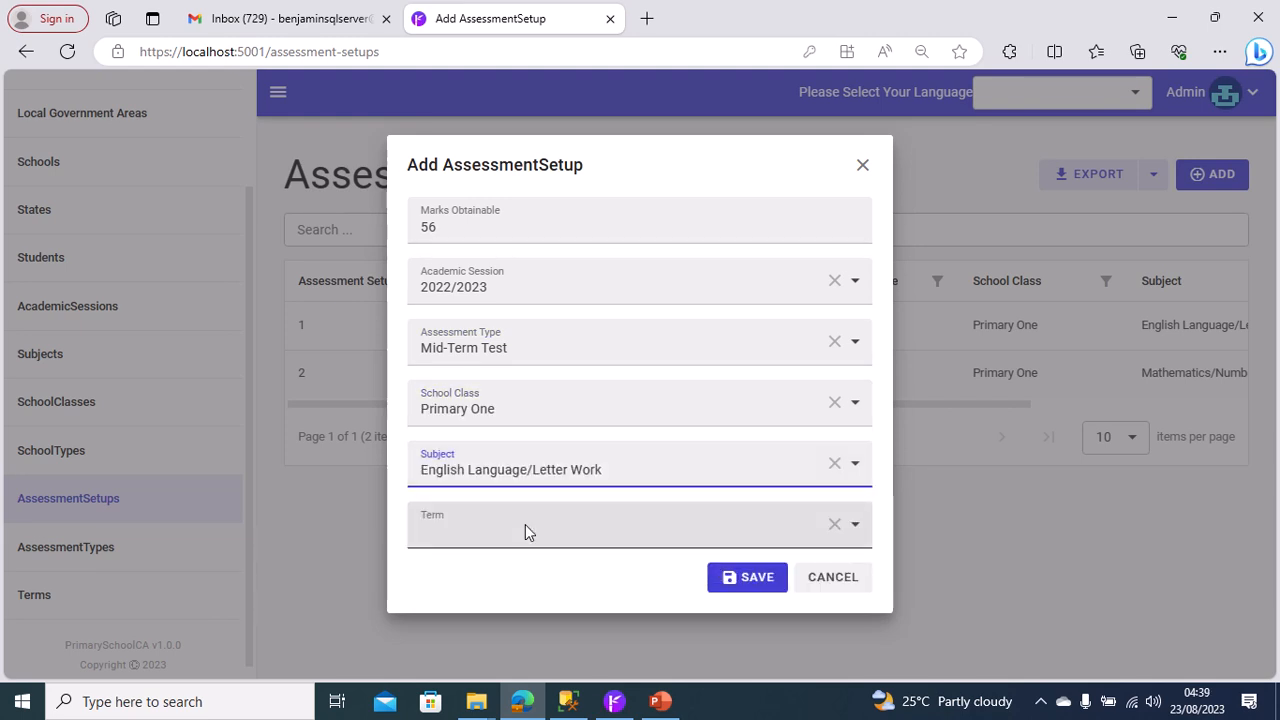
click(525, 531)
click(486, 590)
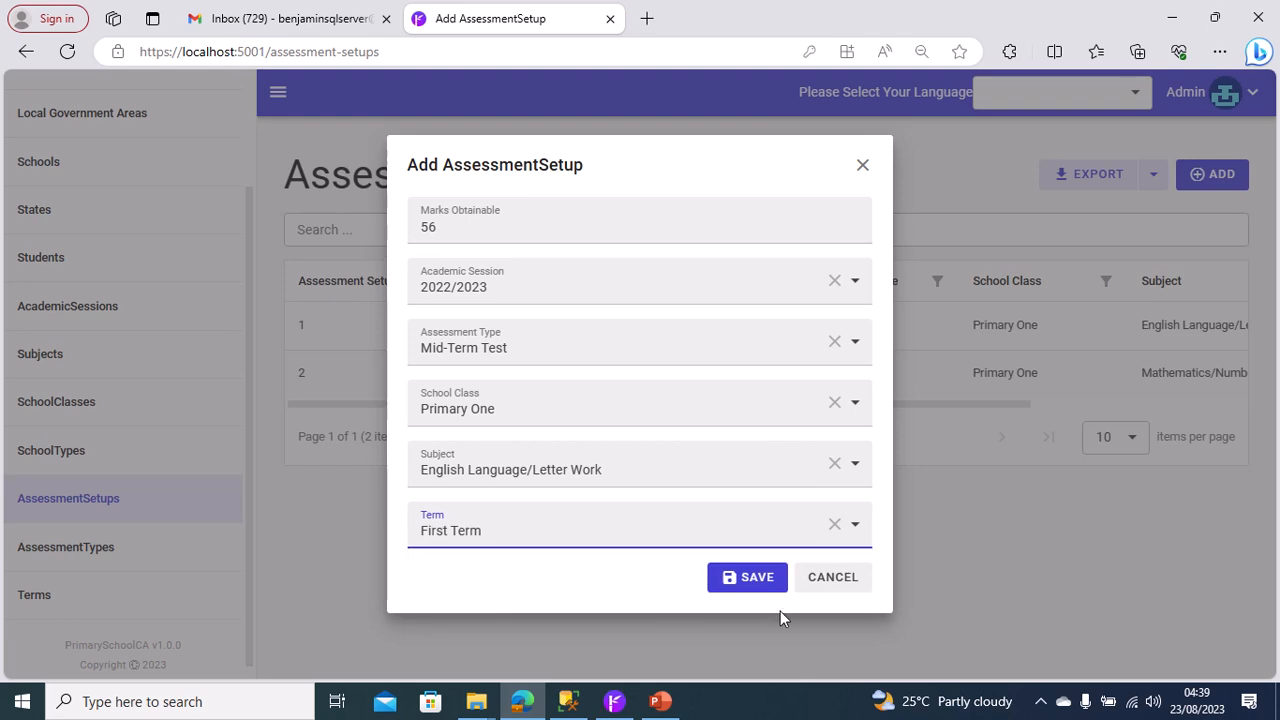
click(760, 577)
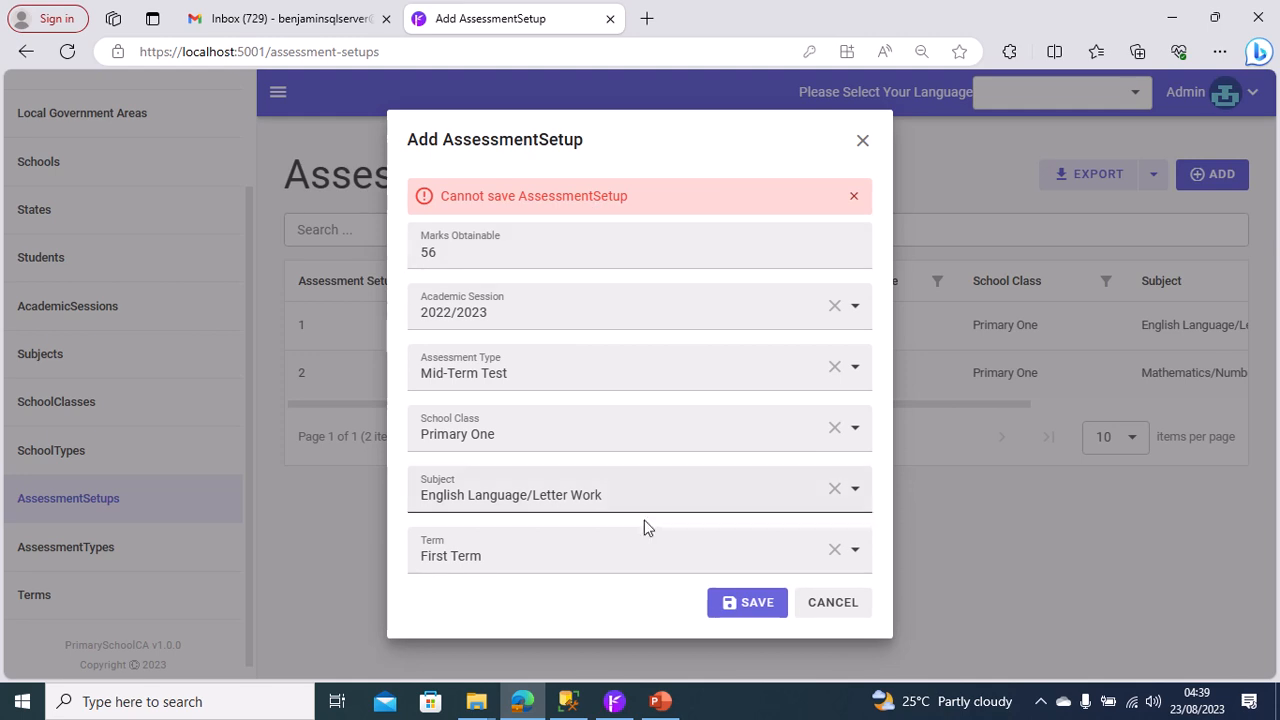
Switch to Radzen Blazor Studio, examine the output log for the cause of the save error, and stop the running application.
mouse_move(563, 708)
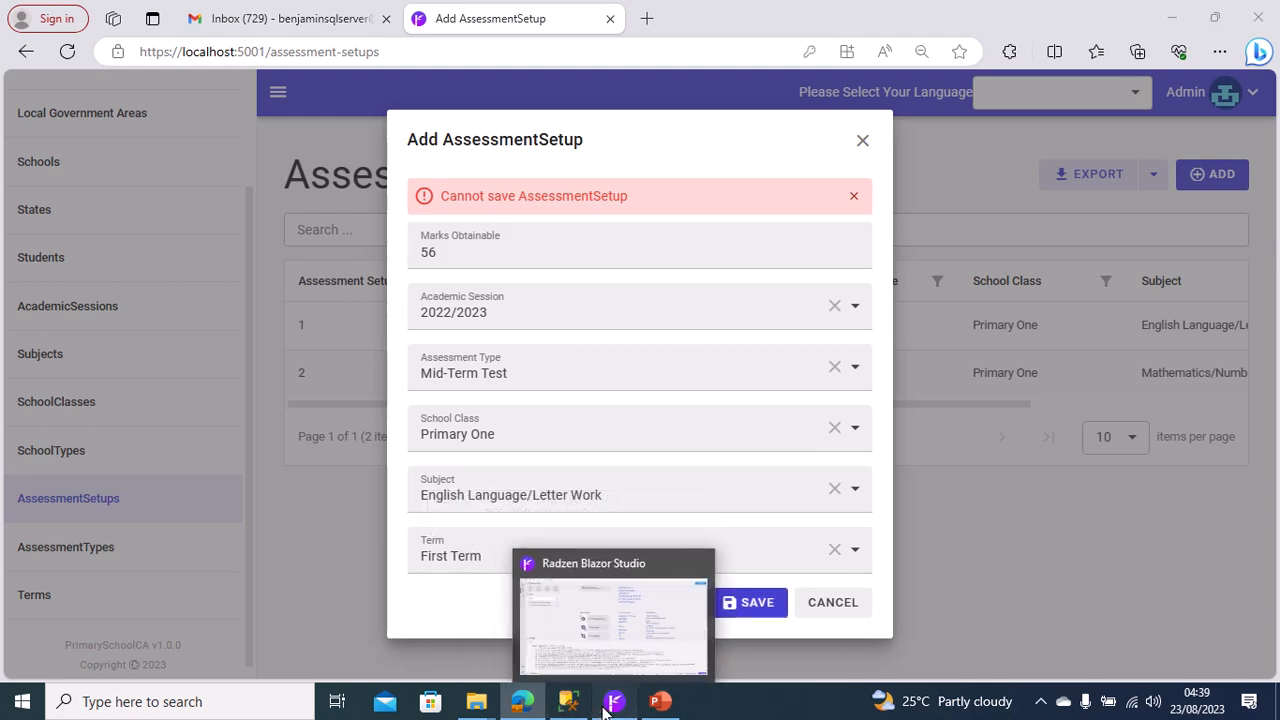
click(607, 706)
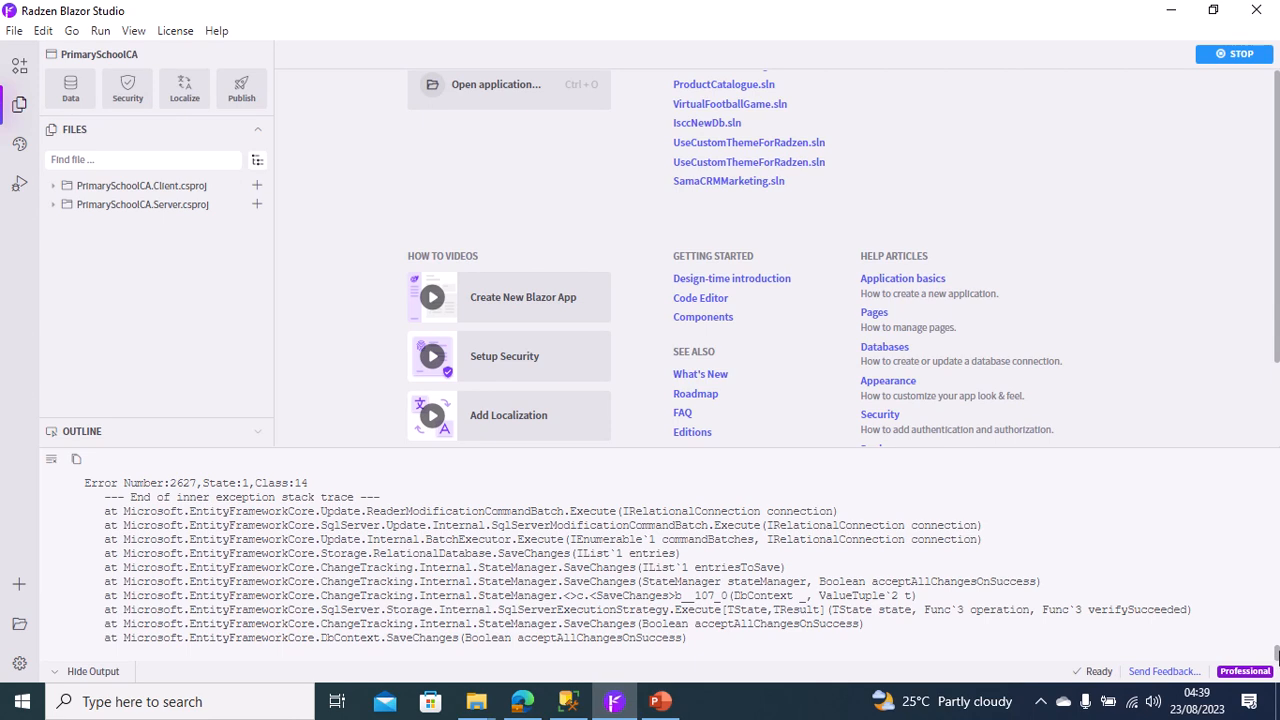
scroll(1277, 655, up, 1)
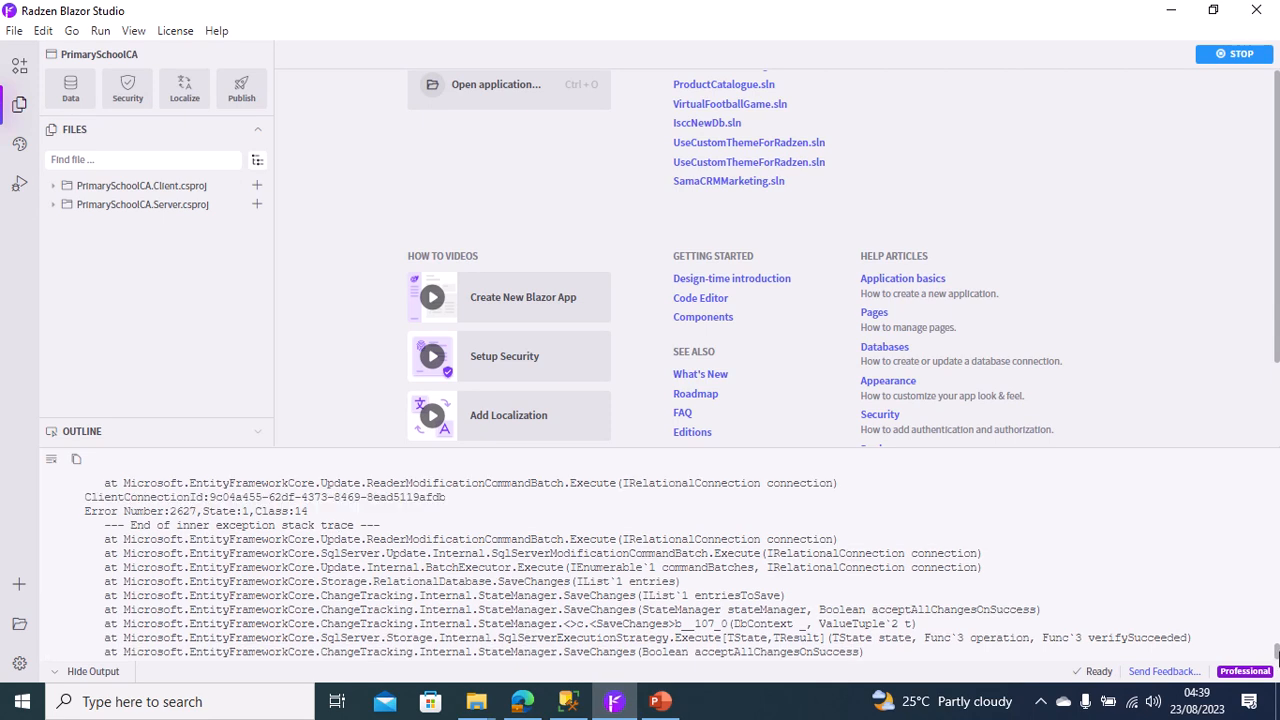
drag(1277, 655, 1277, 646)
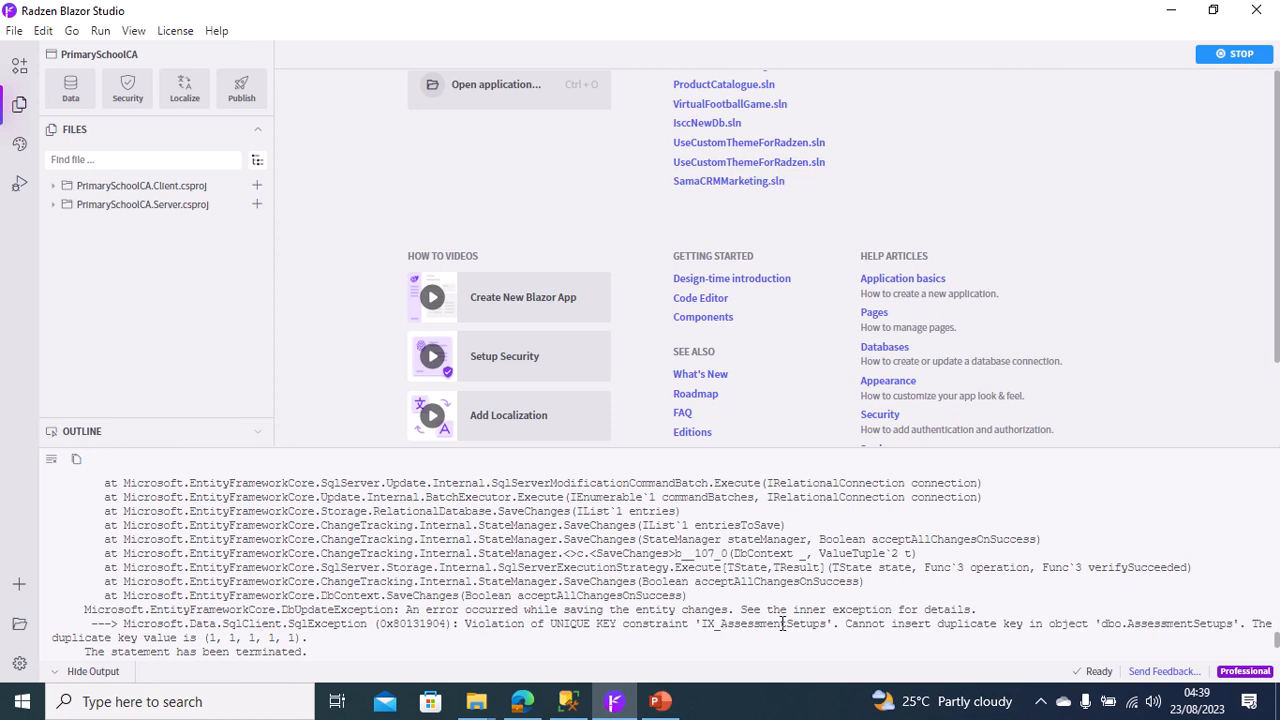
click(1235, 56)
mouse_move(506, 11)
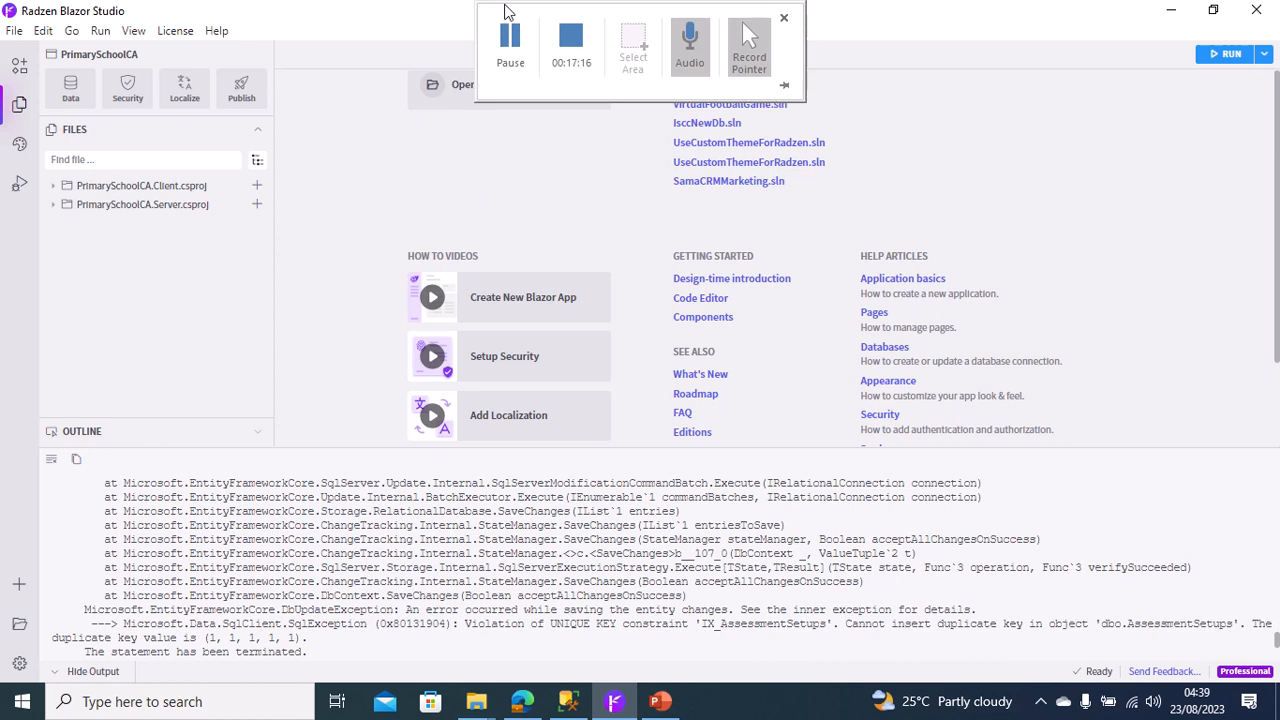